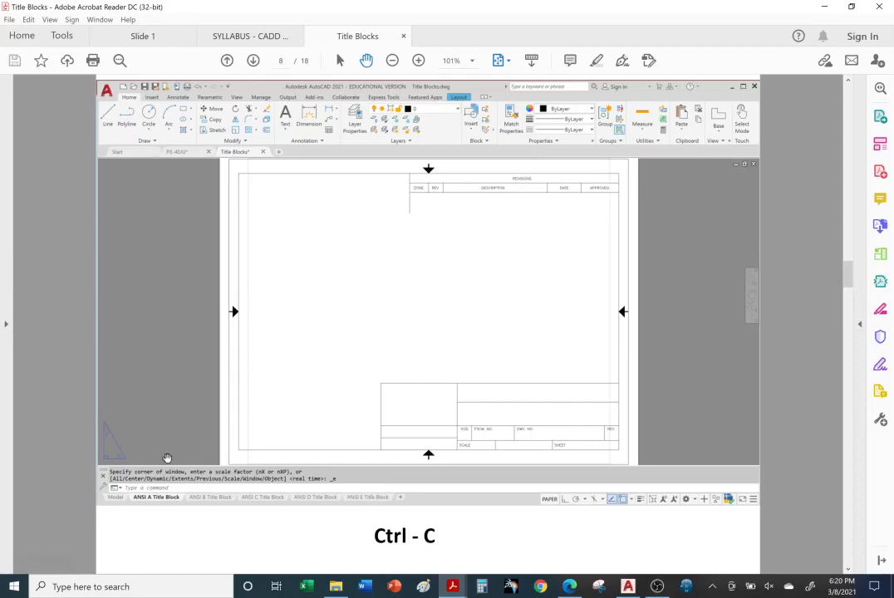
# Open the FORMAT WBOLCK drawing from the Ch.4 Title Block folder in AutoCAD, accepting the student version notice
pyautogui.click(336, 587)
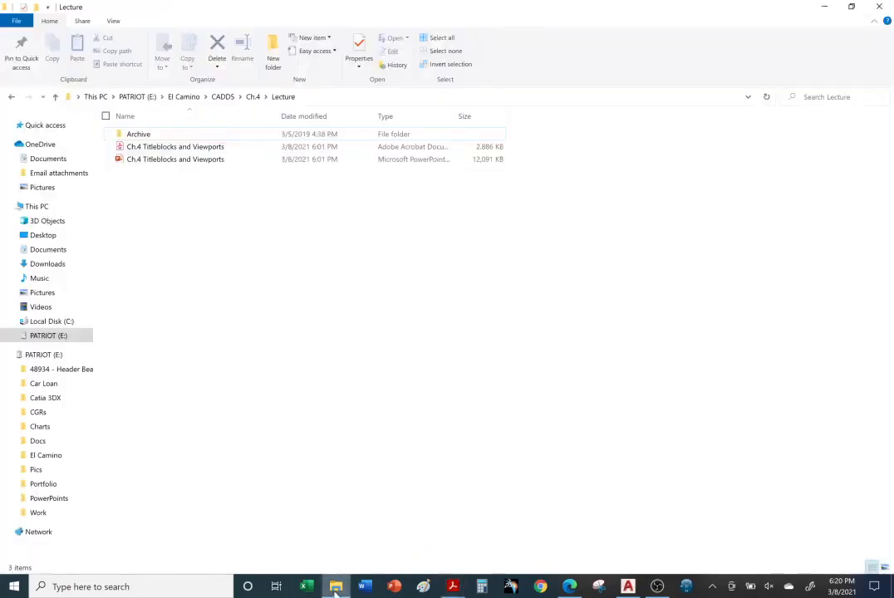
pyautogui.click(254, 97)
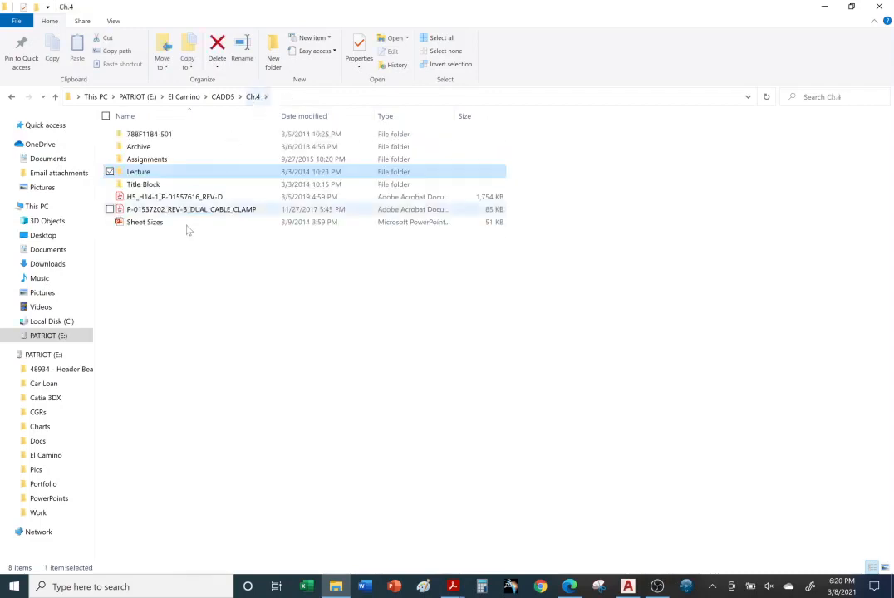
pyautogui.doubleClick(164, 186)
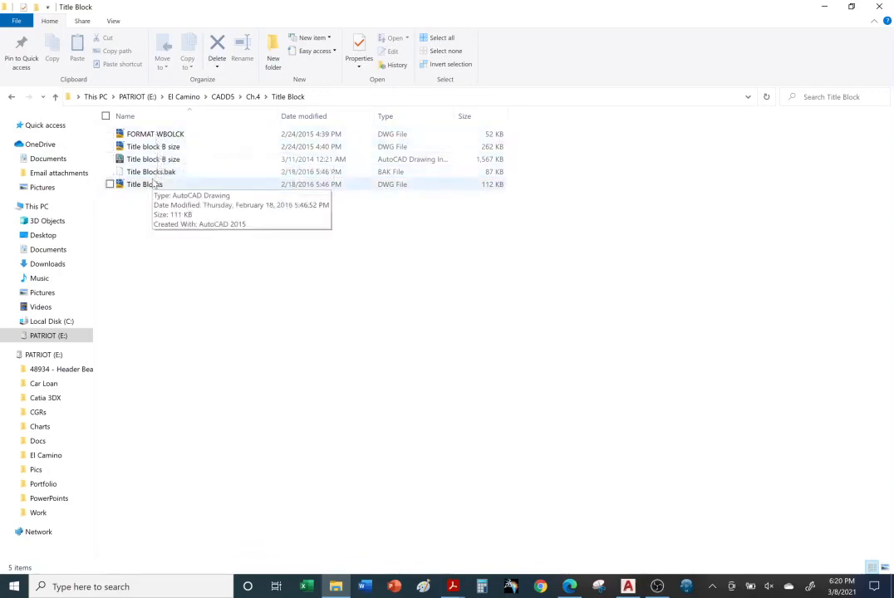
pyautogui.doubleClick(158, 135)
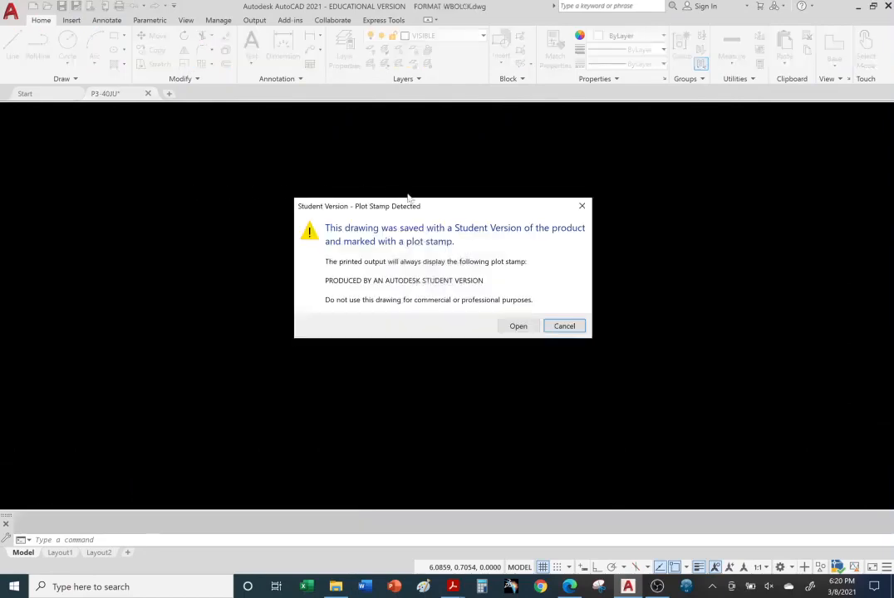
pyautogui.click(521, 326)
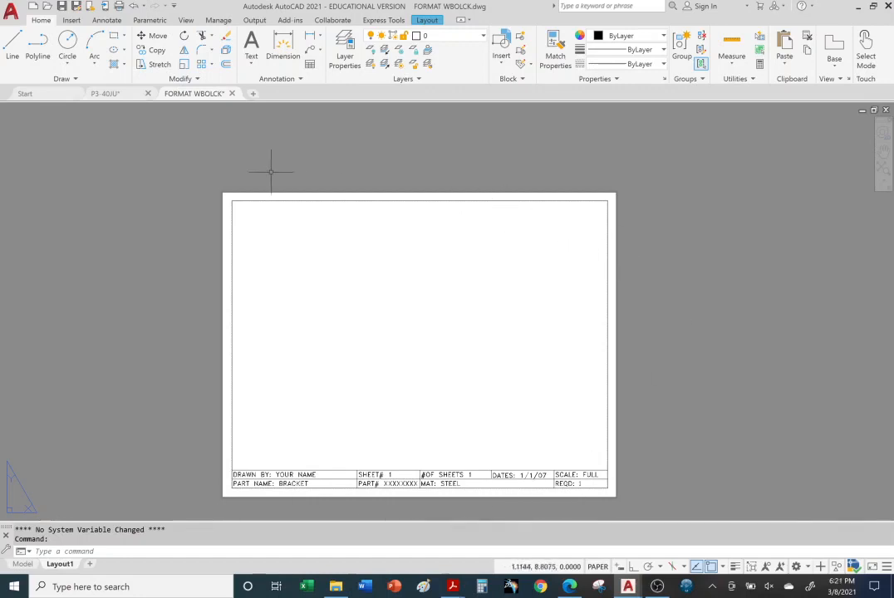
# Copy the entire border and title block of FORMAT WBOLCK to the clipboard
pyautogui.moveTo(154, 177)
pyautogui.mouseDown()
pyautogui.moveTo(209, 155)
pyautogui.moveTo(529, 155)
pyautogui.moveTo(699, 223)
pyautogui.moveTo(726, 265)
pyautogui.moveTo(725, 362)
pyautogui.moveTo(647, 502)
pyautogui.moveTo(495, 513)
pyautogui.moveTo(154, 504)
pyautogui.mouseUp()
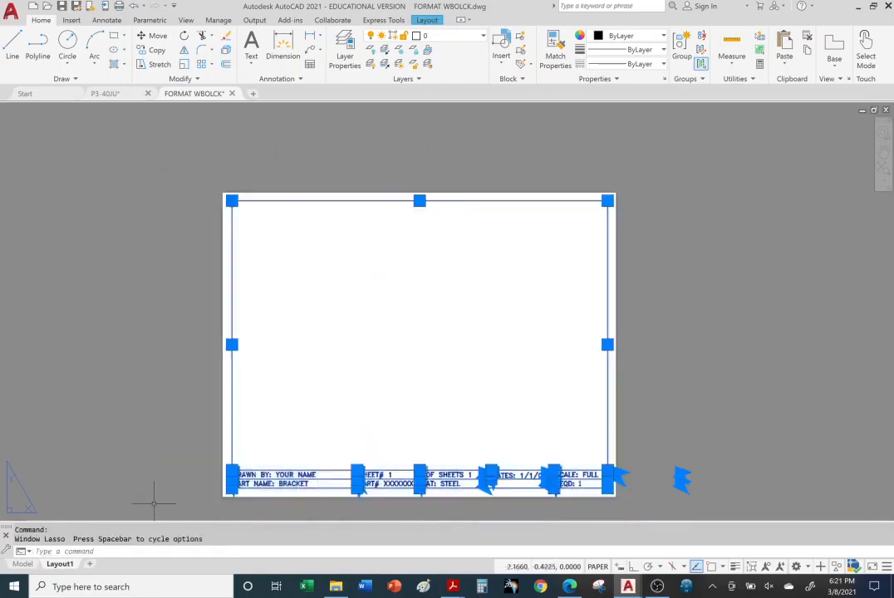
pyautogui.rightClick(337, 203)
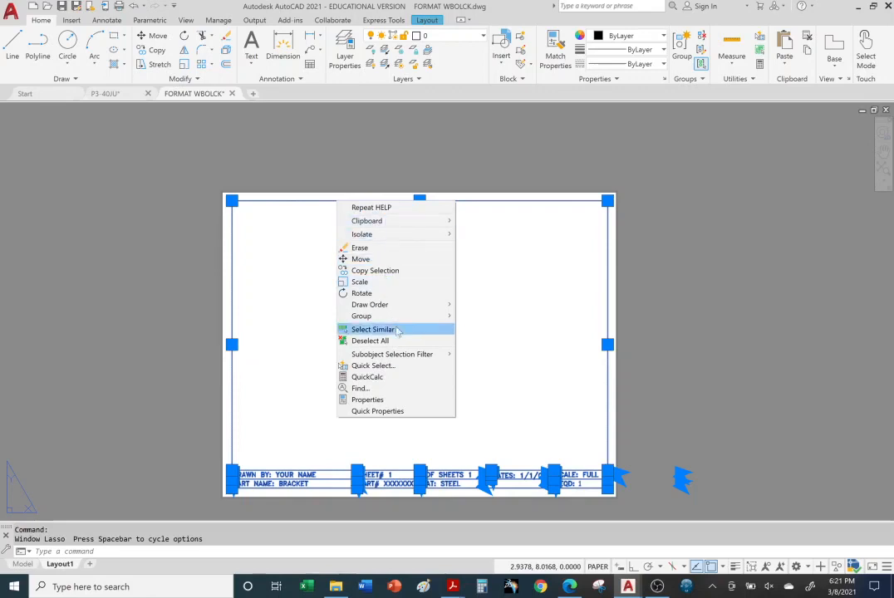
pyautogui.click(183, 310)
pyautogui.moveTo(137, 312); pyautogui.dragTo(121, 312)
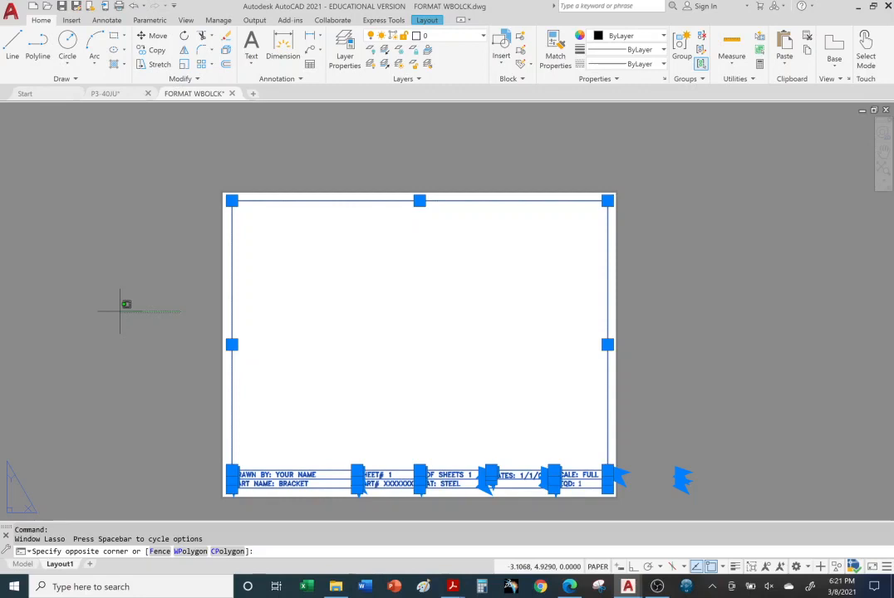
pyautogui.hotkey('ctrl', 'c')
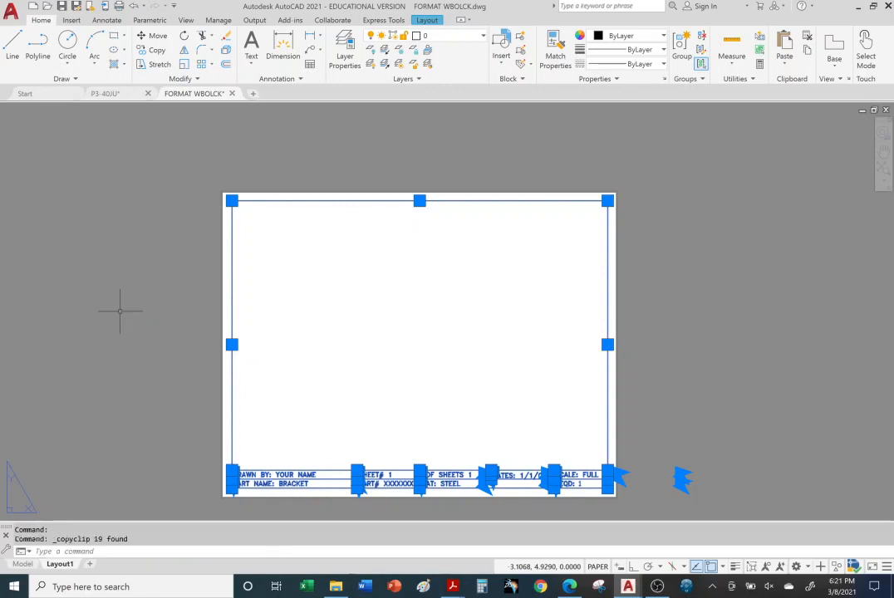
# Paste the copied title block into the model space of P3-40JU so that its border surrounds the three views
pyautogui.click(118, 95)
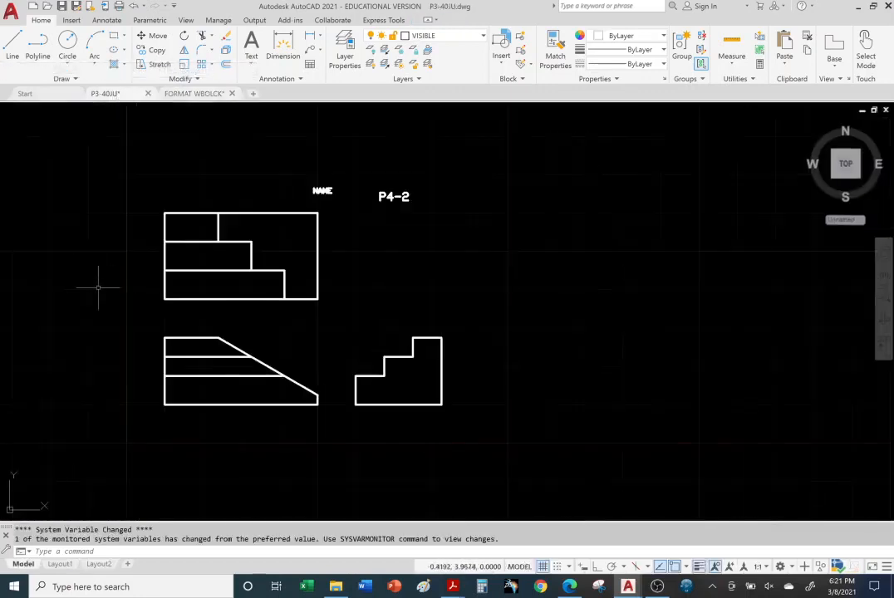
pyautogui.moveTo(89, 281); pyautogui.dragTo(218, 299, button='middle')
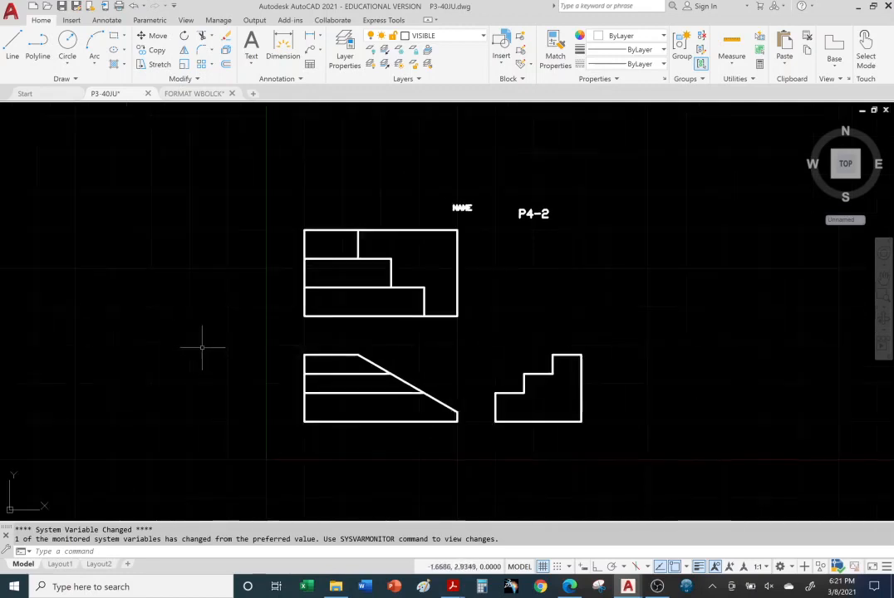
pyautogui.hotkey('ctrl', 'v')
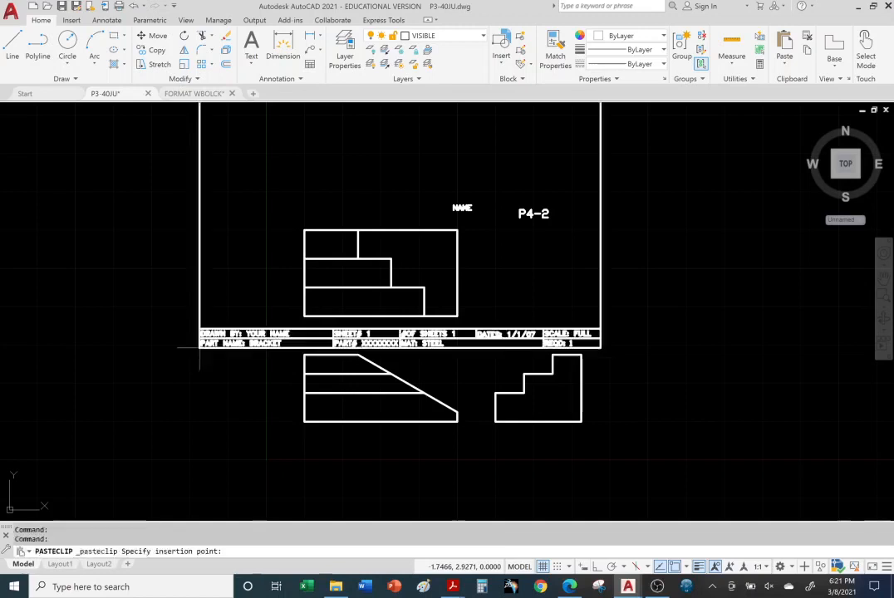
pyautogui.click(231, 482)
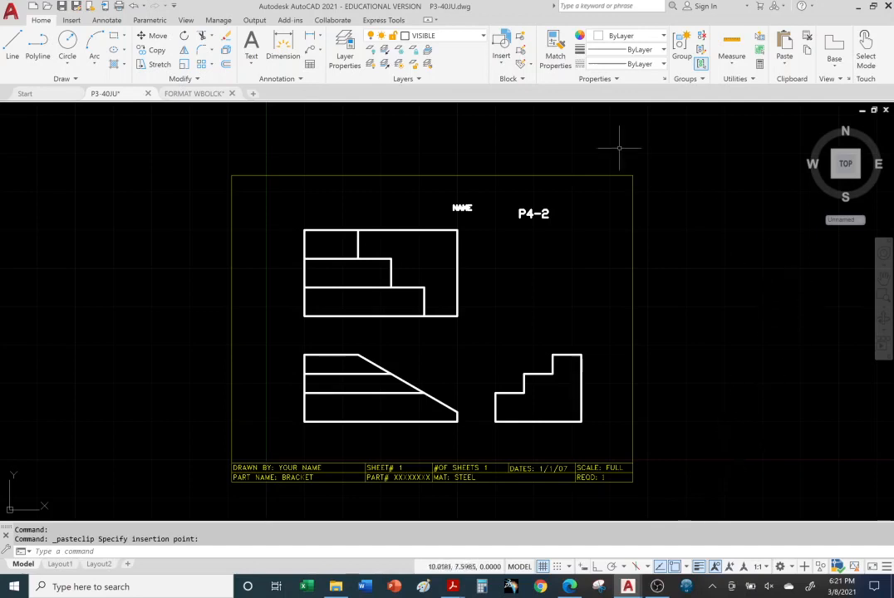
# Check which layers and layer colours are available in P3-40JU, keeping the VISIBLE layer current
pyautogui.click(482, 39)
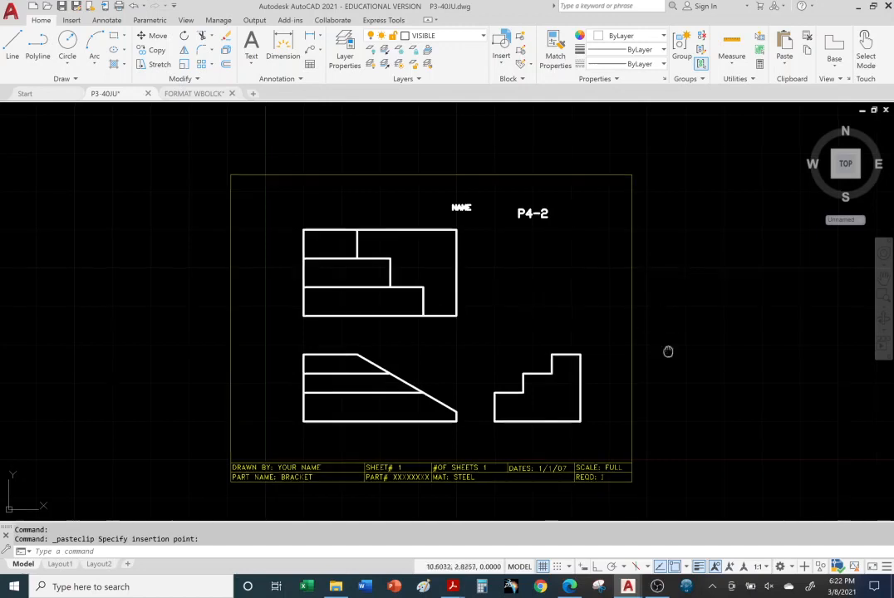
pyautogui.moveTo(669, 353); pyautogui.dragTo(638, 303, button='middle')
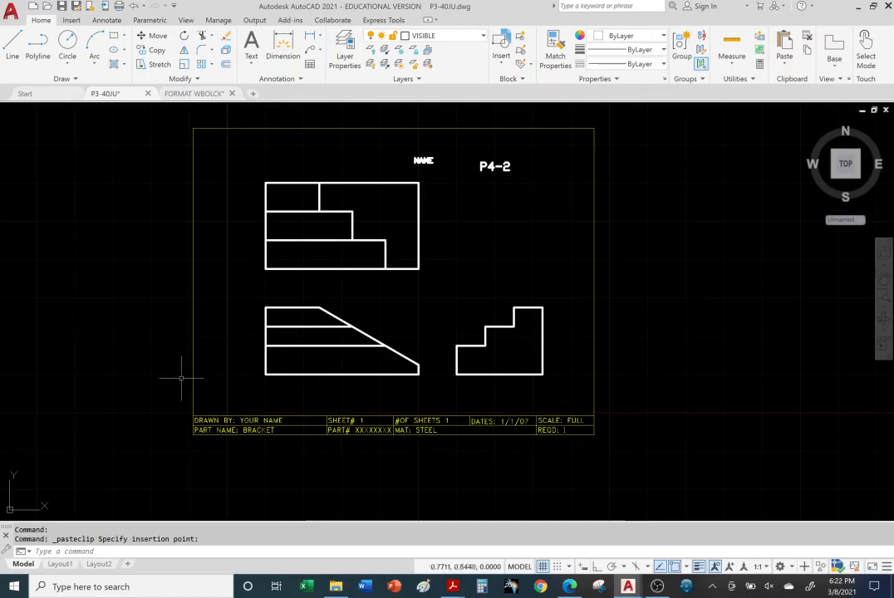
pyautogui.click(482, 37)
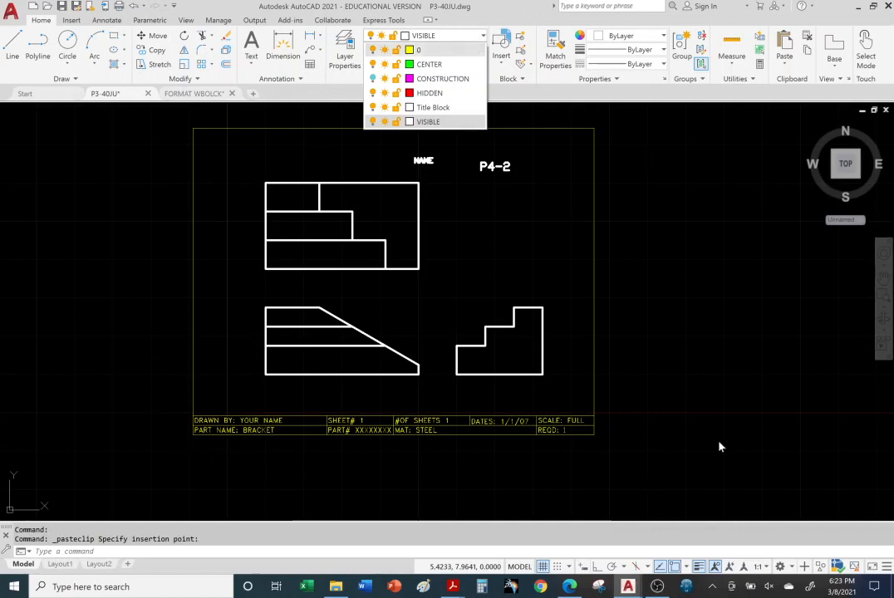
pyautogui.click(714, 397)
pyautogui.click(710, 382)
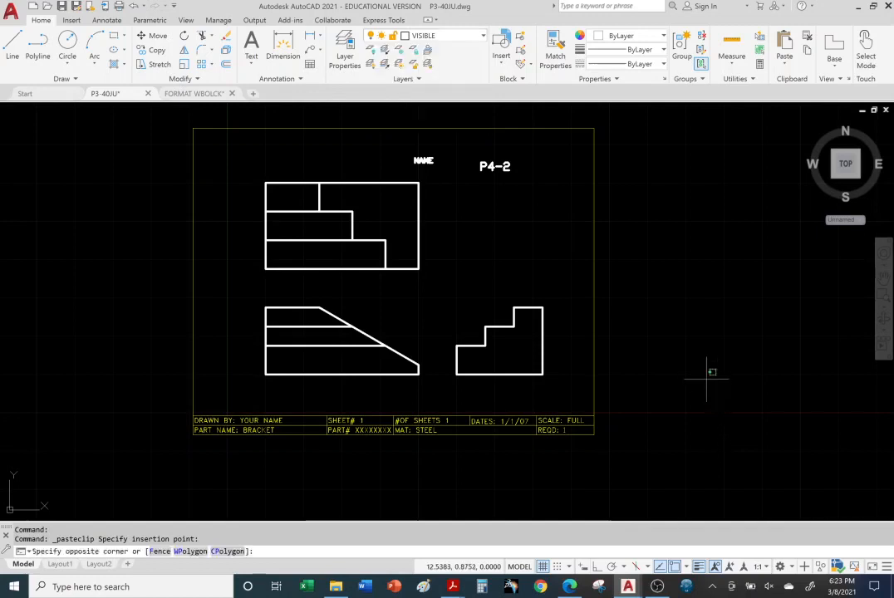
pyautogui.click(707, 379)
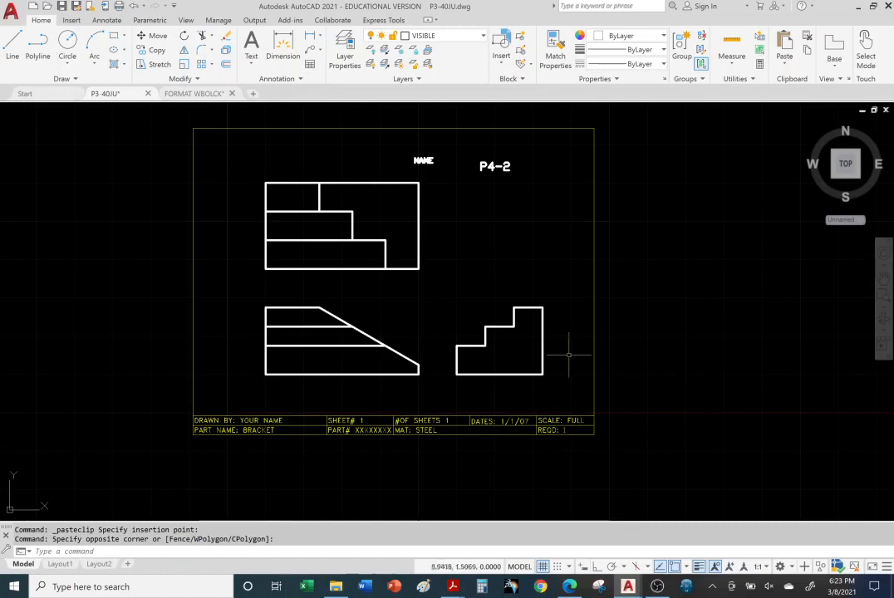
# Undo the view pan and the title block paste in P3-40JU
pyautogui.click(133, 6)
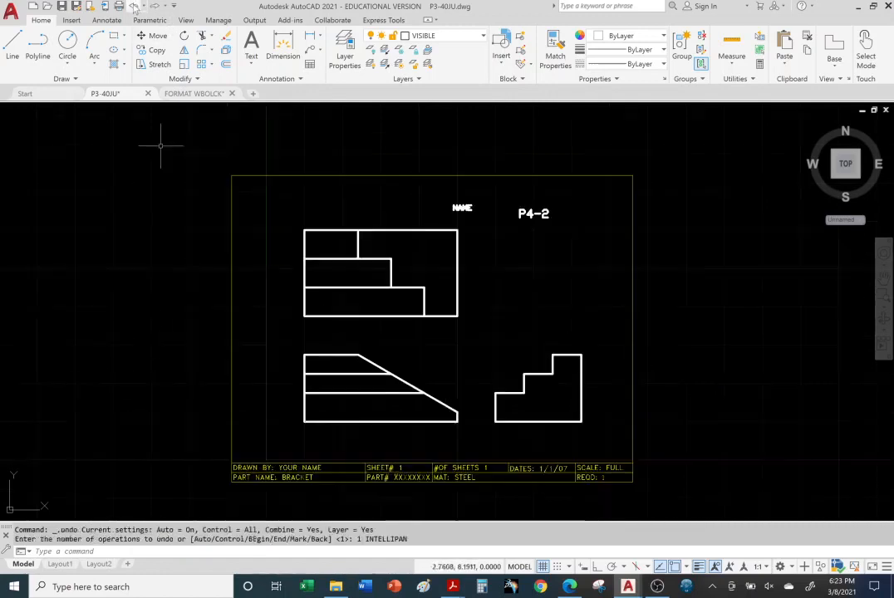
pyautogui.click(133, 6)
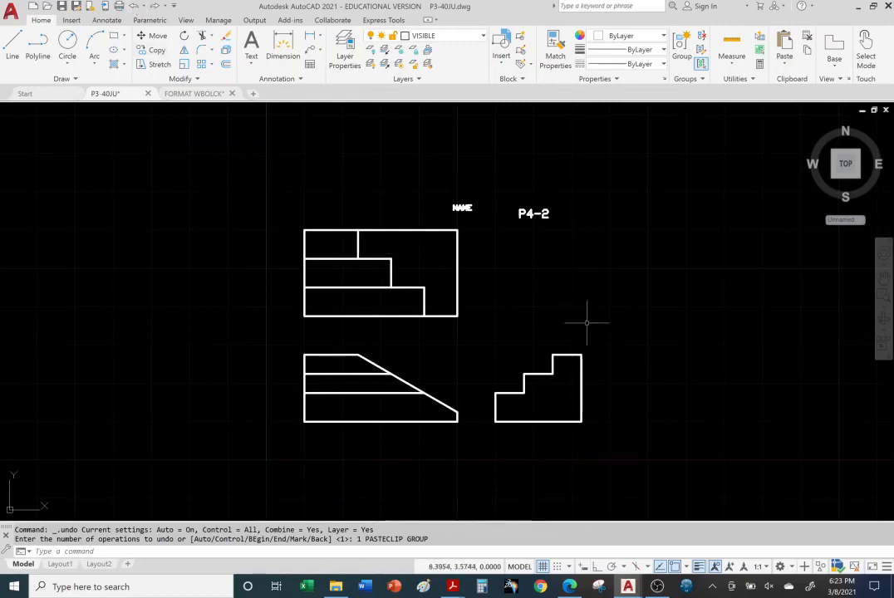
# Open the Title Blocks drawing from the Title Block folder in File Explorer
pyautogui.click(336, 590)
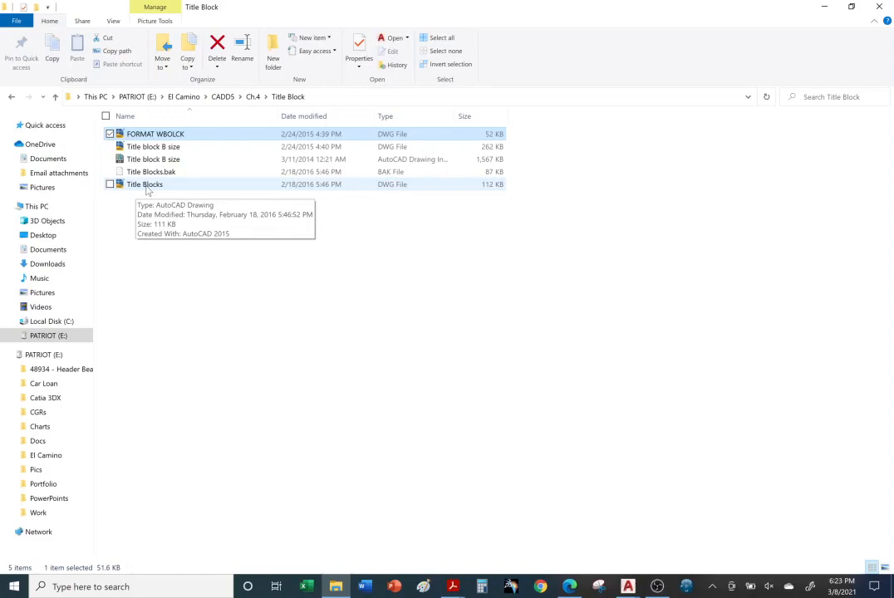
pyautogui.doubleClick(147, 186)
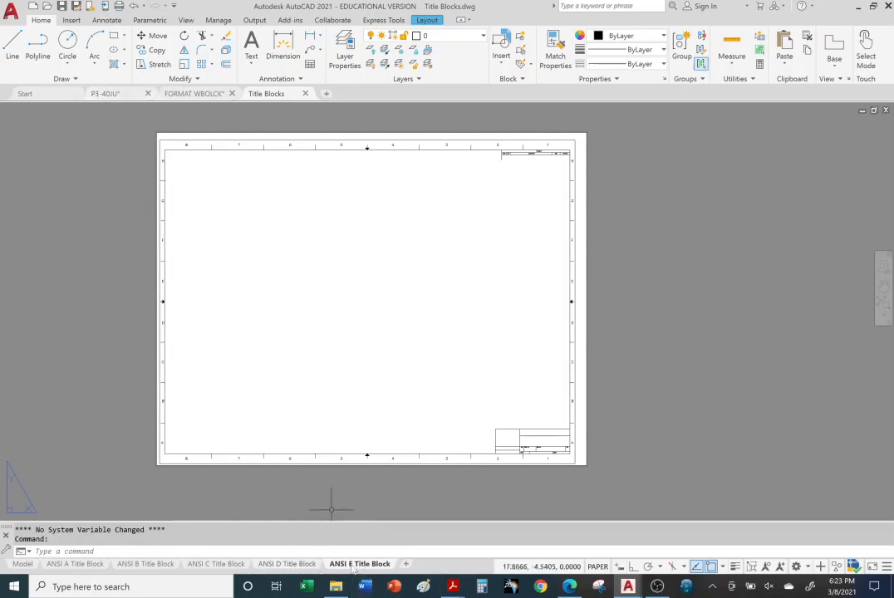
# Consult the Sheet Sizes page of the Title Blocks PDF in Acrobat Reader, and return to the Title Blocks drawing in AutoCAD
pyautogui.moveTo(453, 586)
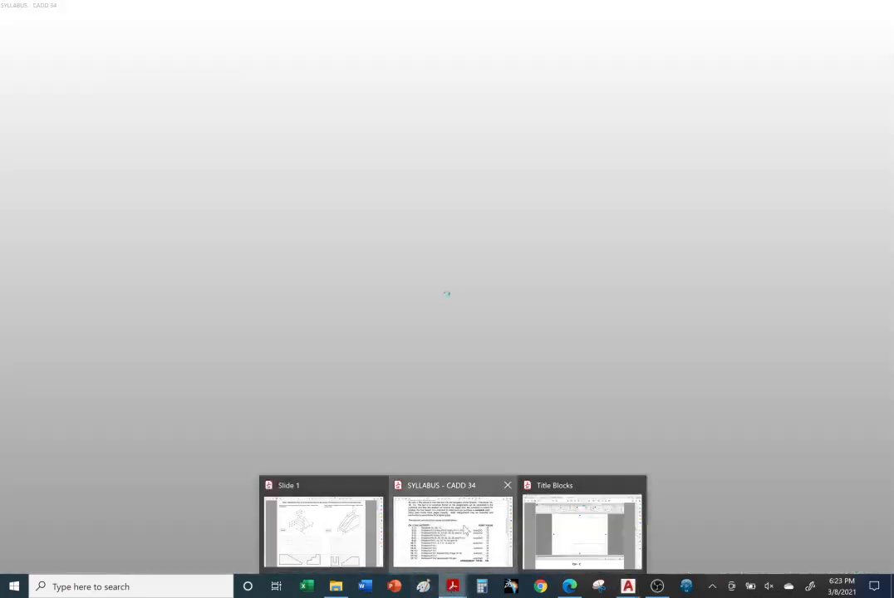
pyautogui.click(456, 536)
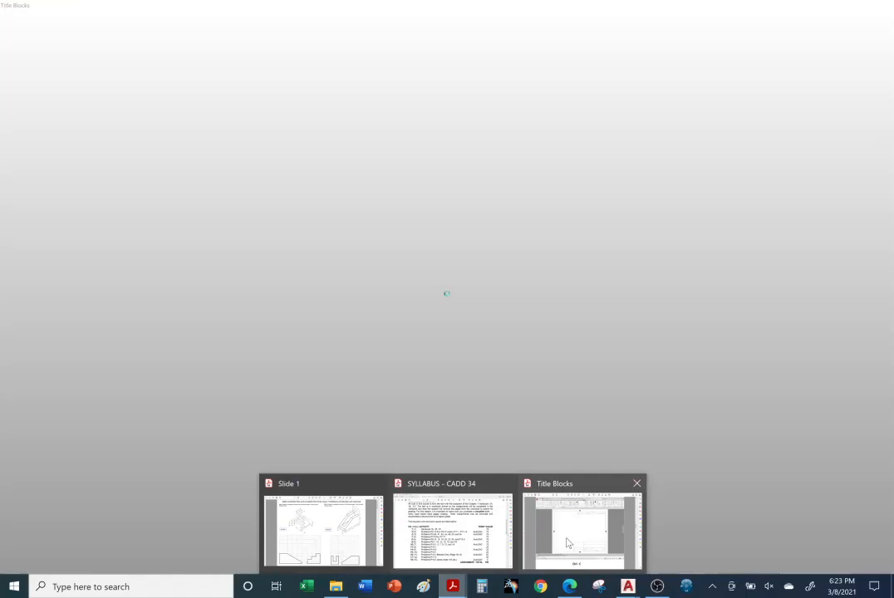
pyautogui.click(581, 525)
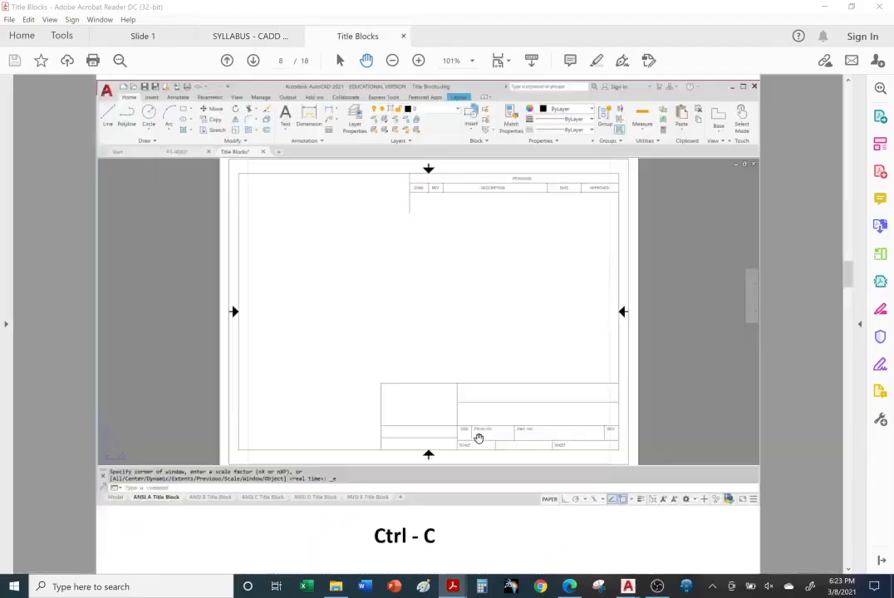
pyautogui.scroll(2, 479, 438)
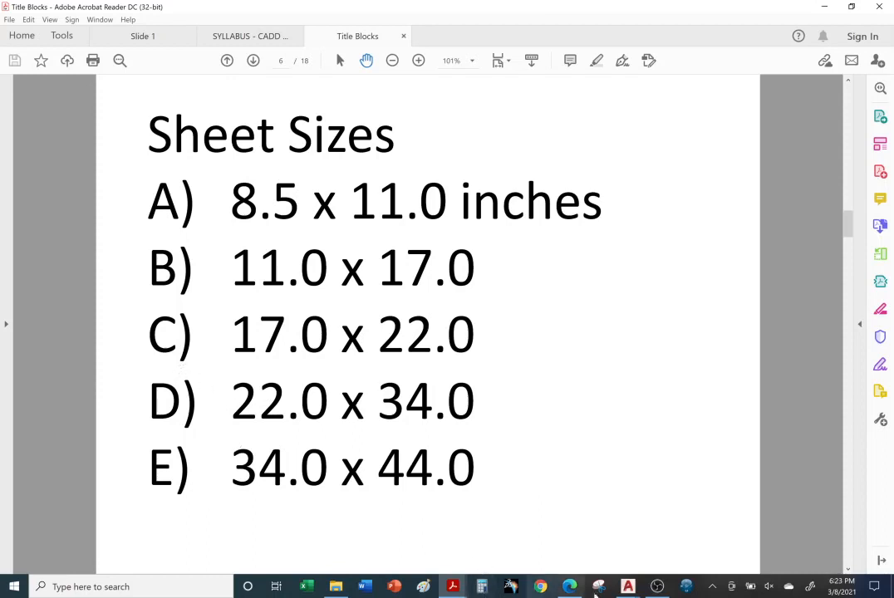
pyautogui.click(628, 587)
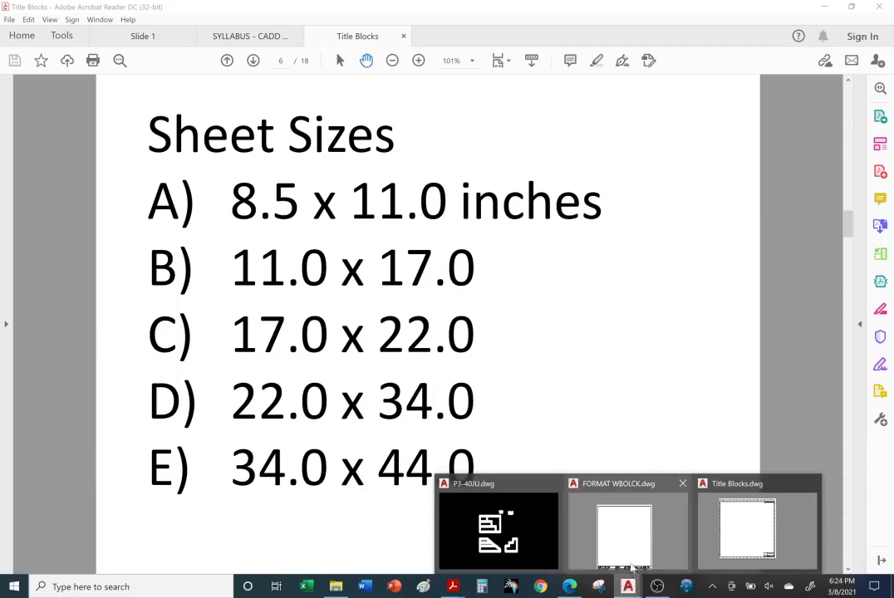
pyautogui.click(744, 540)
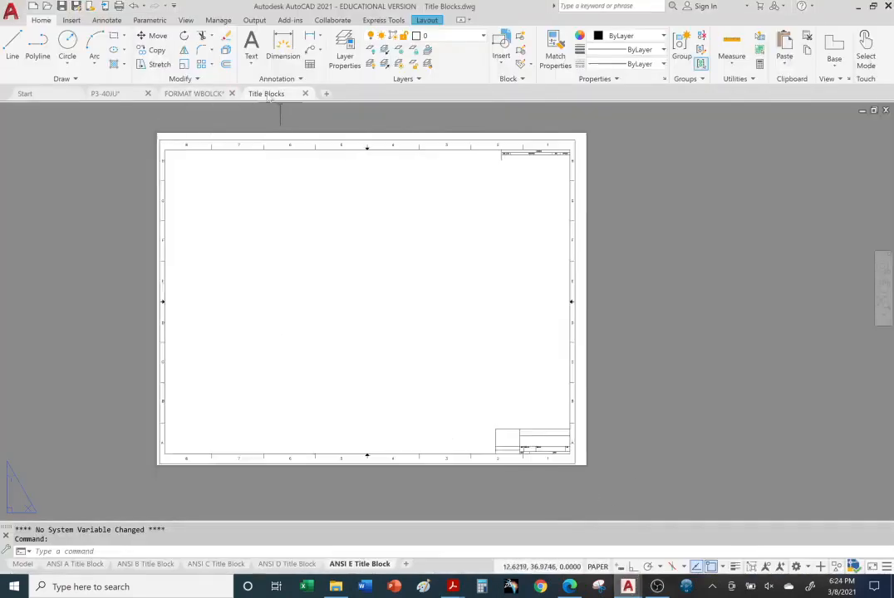
# View the open P3-40JU and FORMAT WBOLCK drawings, and return to the Title Blocks drawing
pyautogui.click(116, 95)
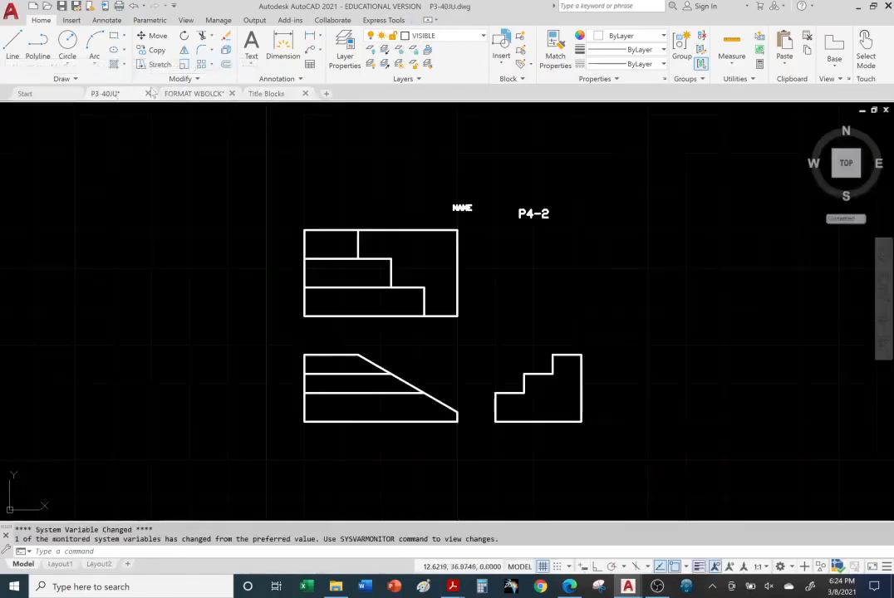
pyautogui.click(198, 95)
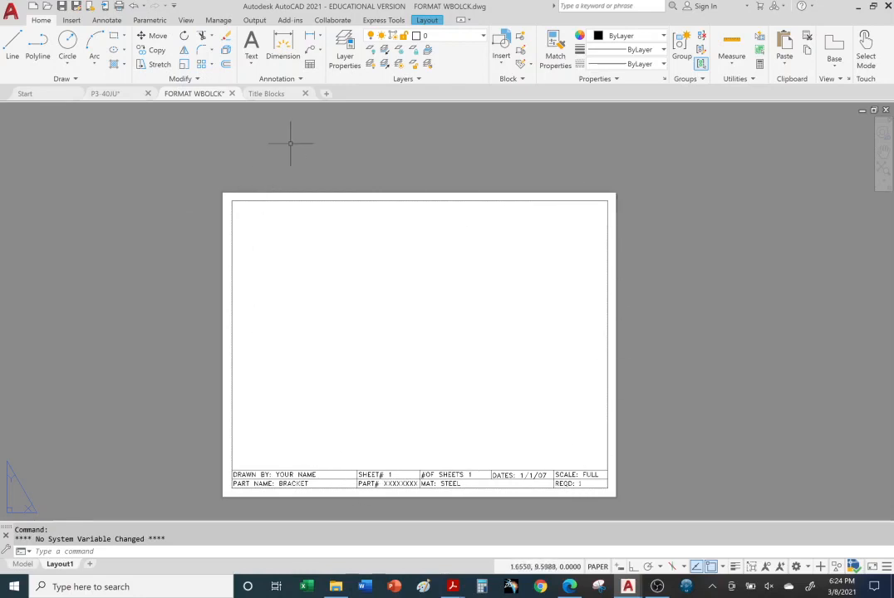
pyautogui.click(267, 93)
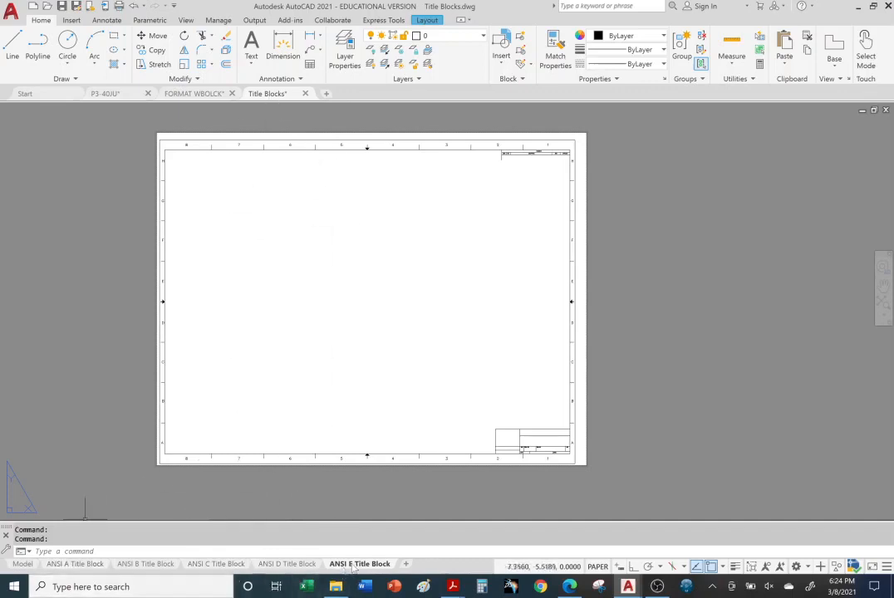
# Go through the ANSI D, C and B title block layouts, ending on the ANSI A Title Block layout
pyautogui.click(287, 565)
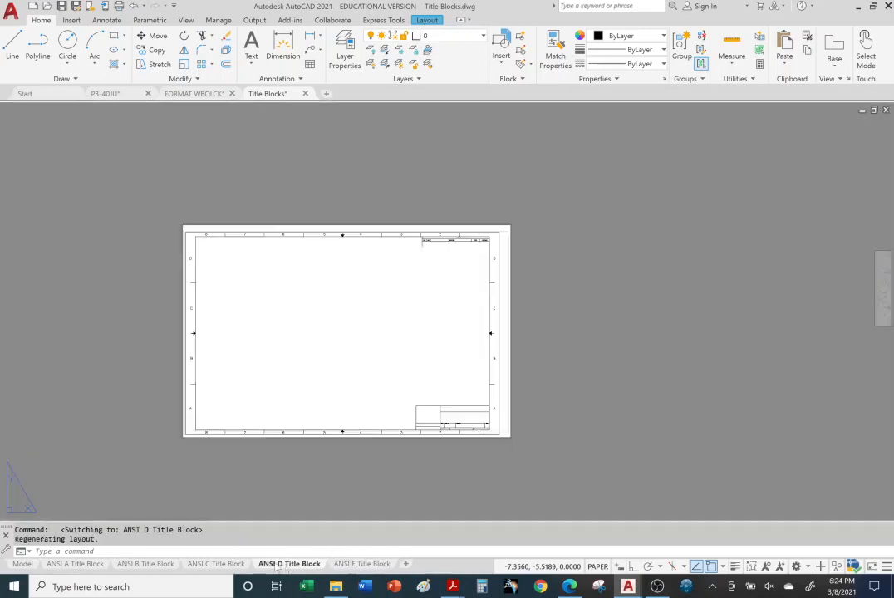
pyautogui.click(219, 565)
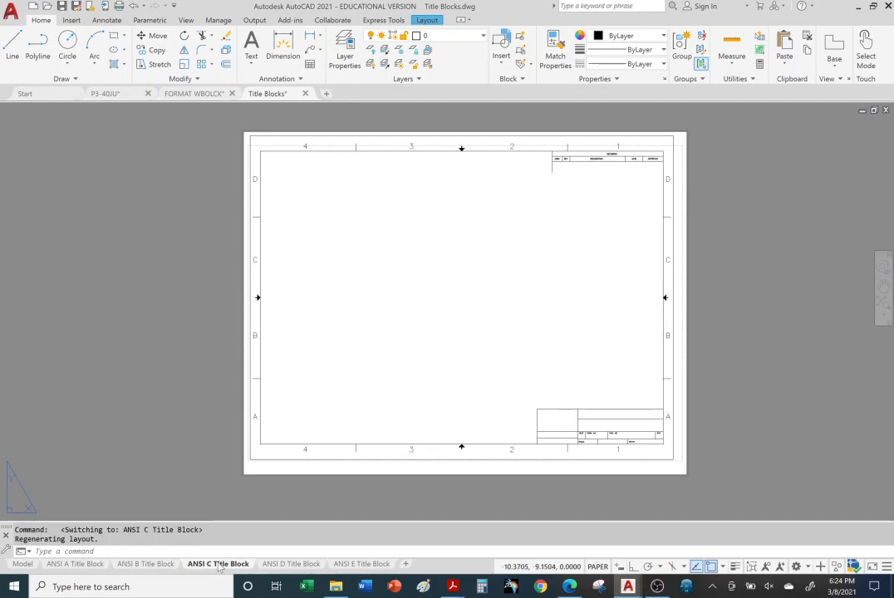
pyautogui.click(150, 565)
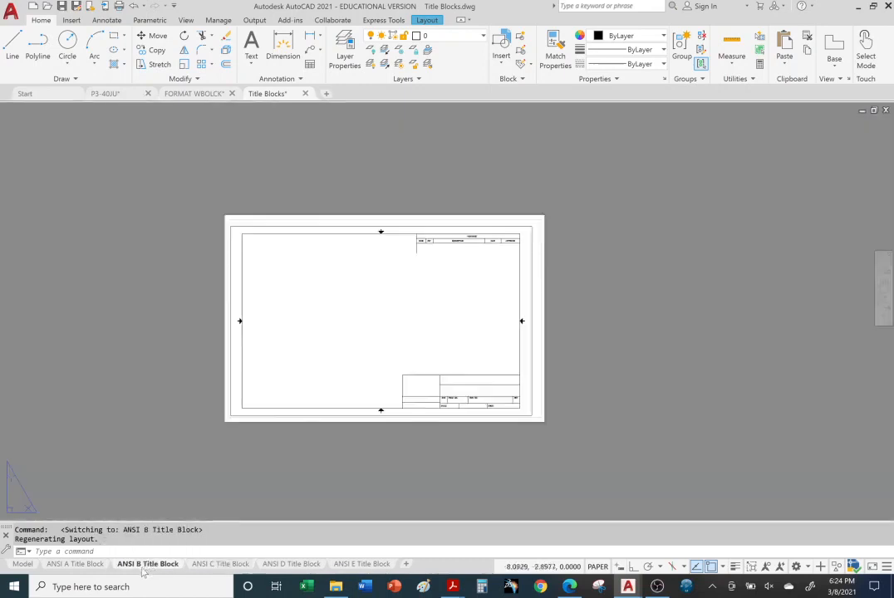
pyautogui.click(83, 566)
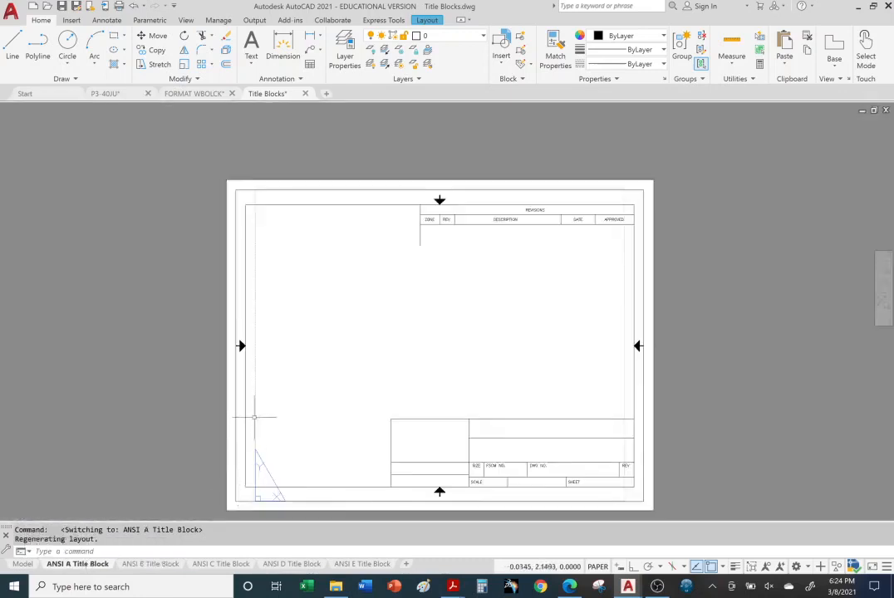
# Compare the ANSI A title block with the format in the FORMAT WBOLCK drawing, and return to the Title Blocks drawing
pyautogui.moveTo(254, 417); pyautogui.dragTo(246, 360, button='middle')
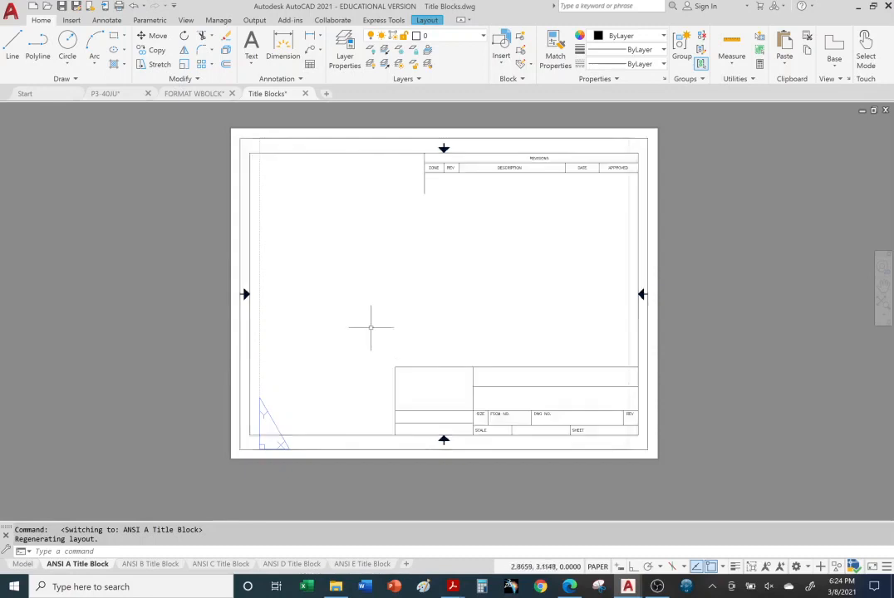
pyautogui.click(191, 93)
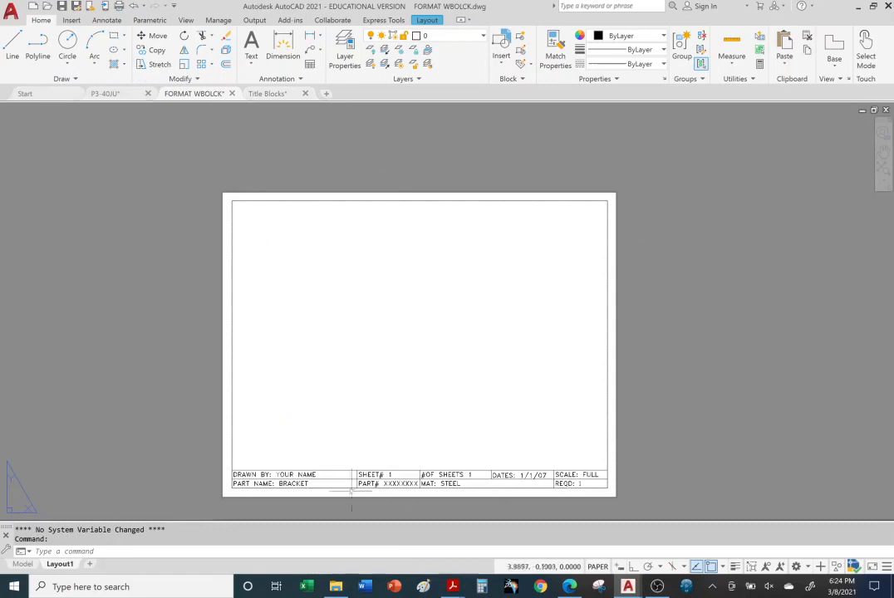
pyautogui.click(267, 93)
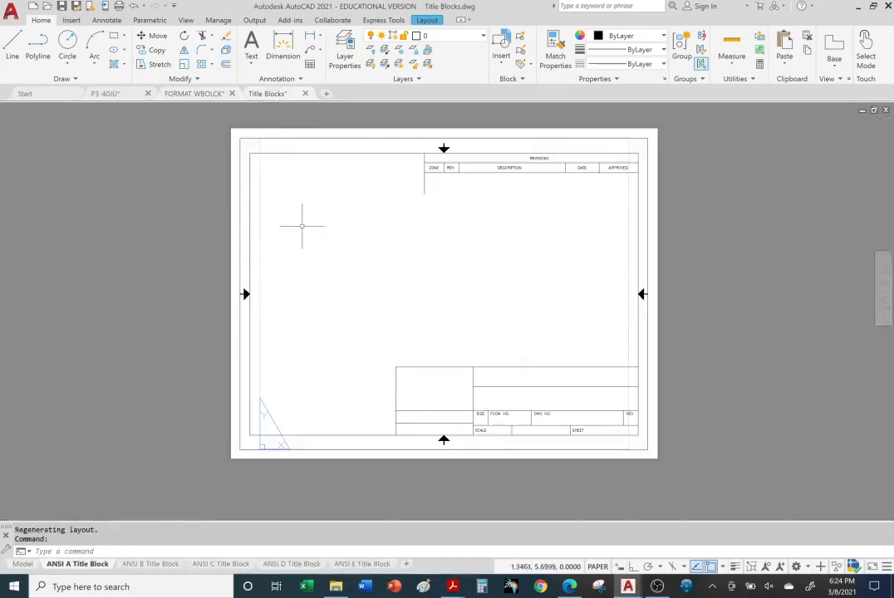
# Copy the ANSI A title block from its layout in the Title Blocks drawing to the clipboard
pyautogui.click(243, 226)
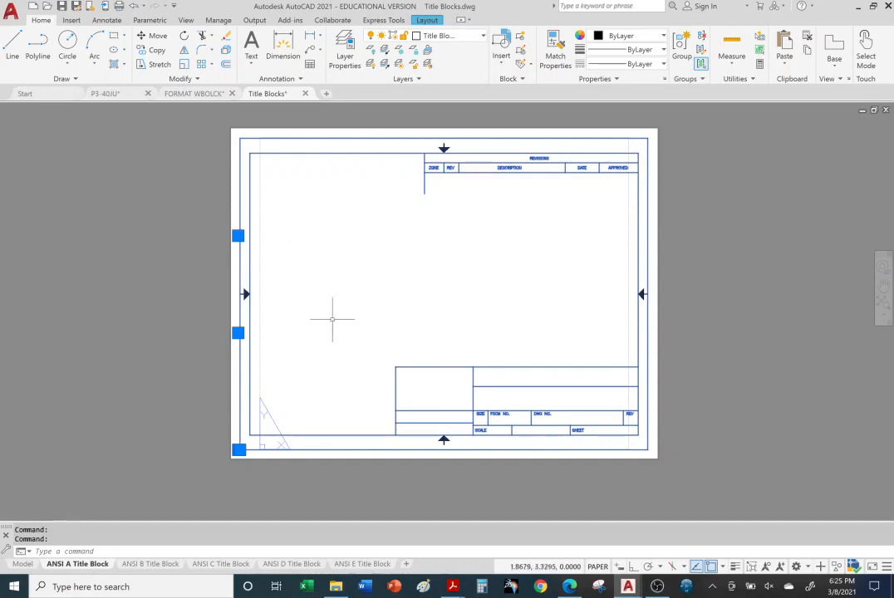
pyautogui.rightClick(251, 191)
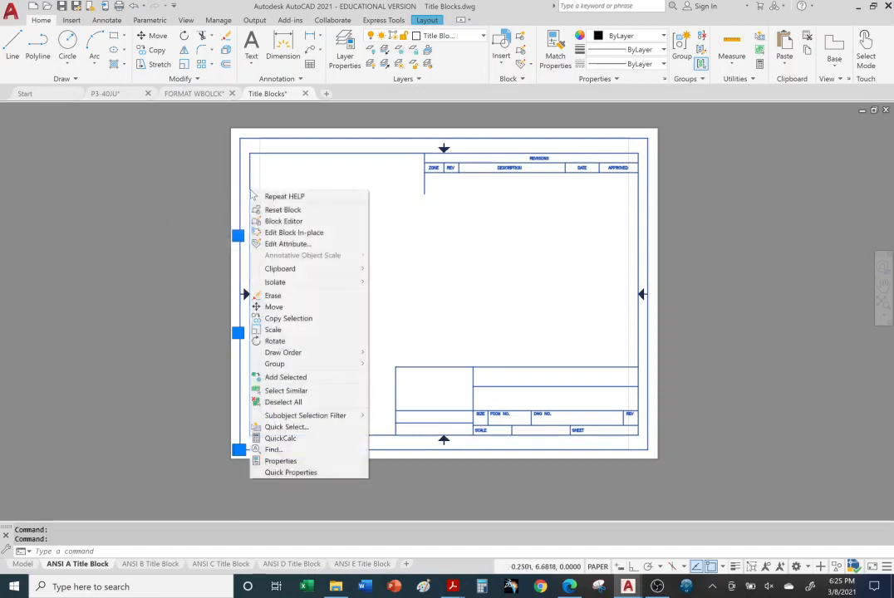
pyautogui.click(166, 187)
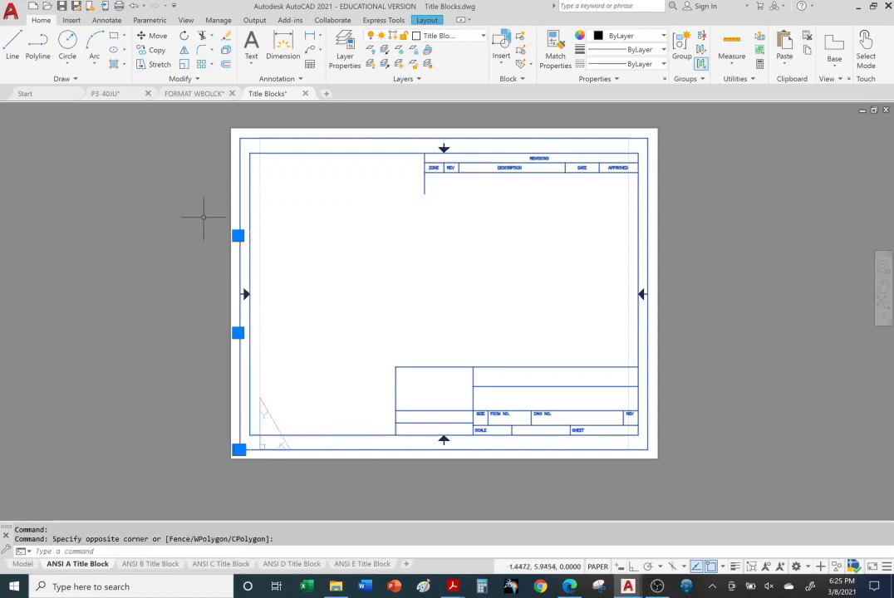
pyautogui.hotkey('ctrl', 'c')
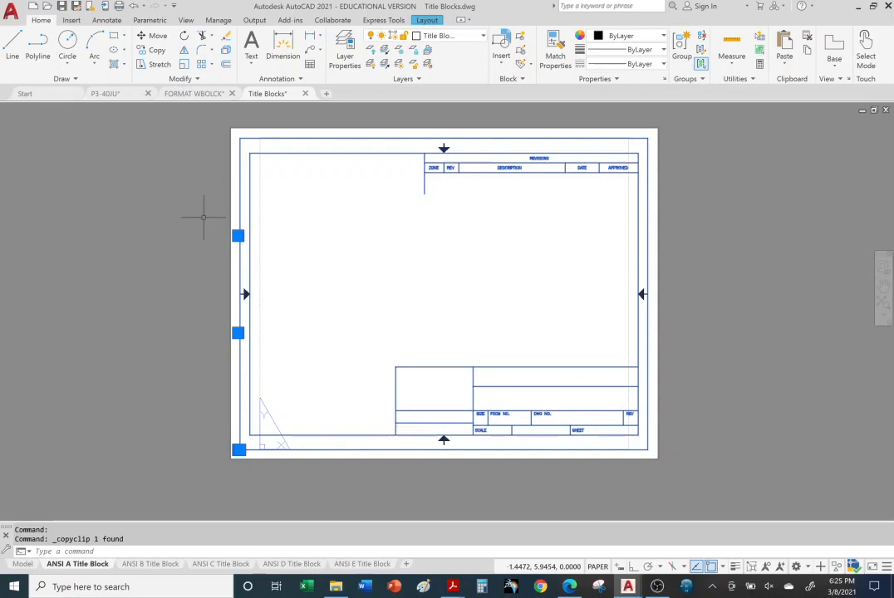
# Paste the ANSI A title block into the P3-40JU model space at the origin 0,0 with snap mode on
pyautogui.click(106, 93)
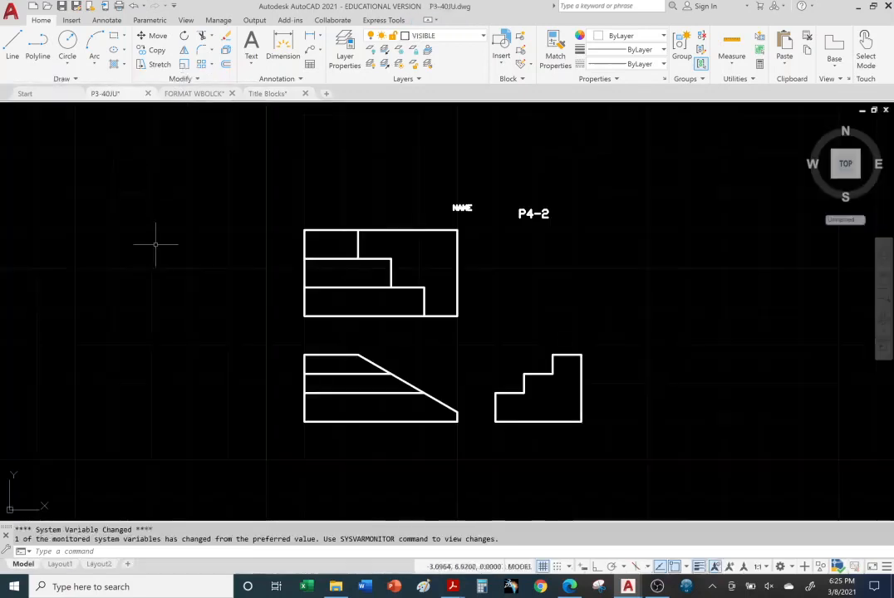
pyautogui.hotkey('ctrl', 'v')
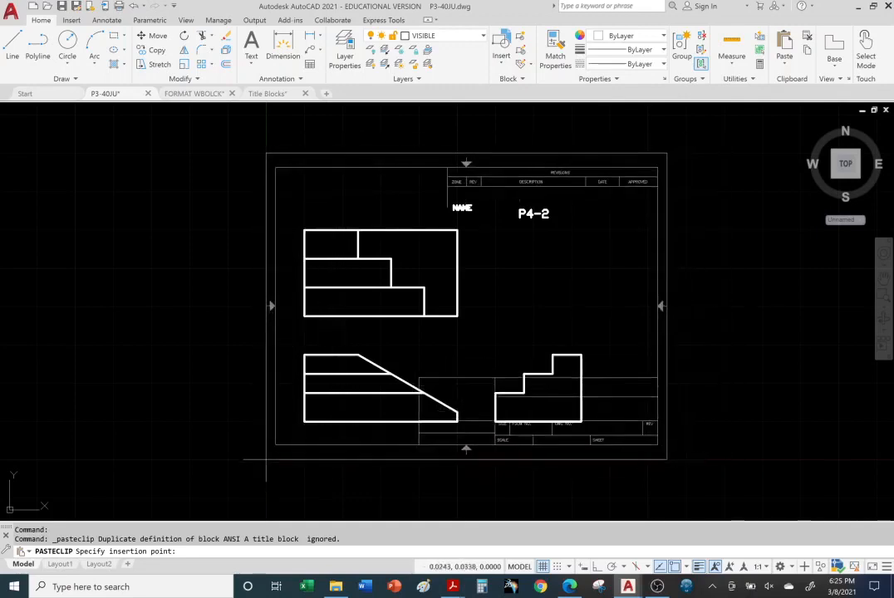
pyautogui.click(557, 566)
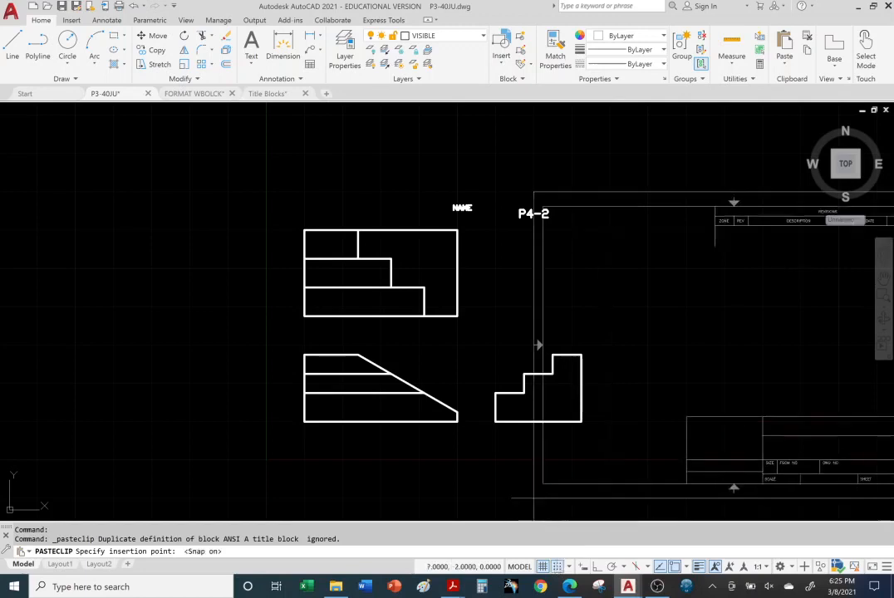
pyautogui.click(266, 459)
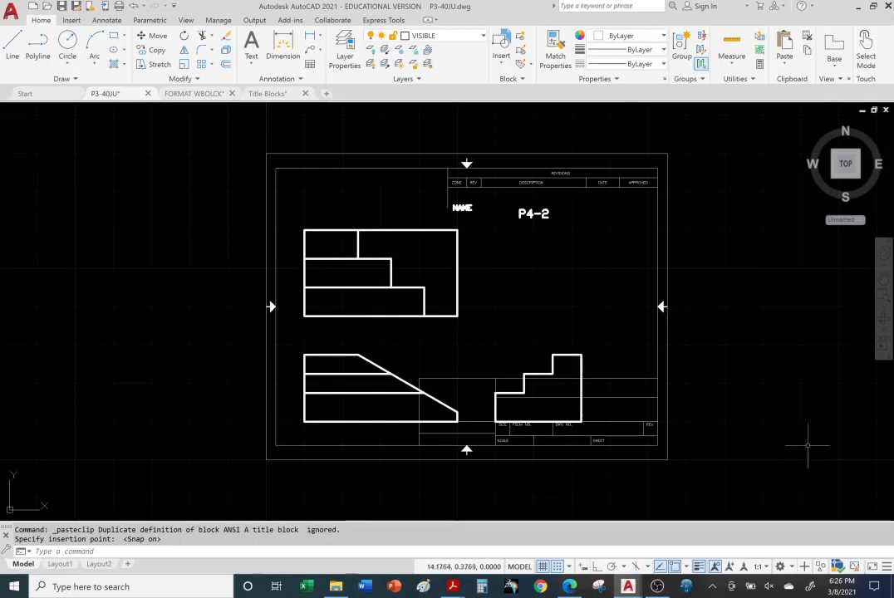
pyautogui.moveTo(739, 409); pyautogui.dragTo(575, 403, button='middle')
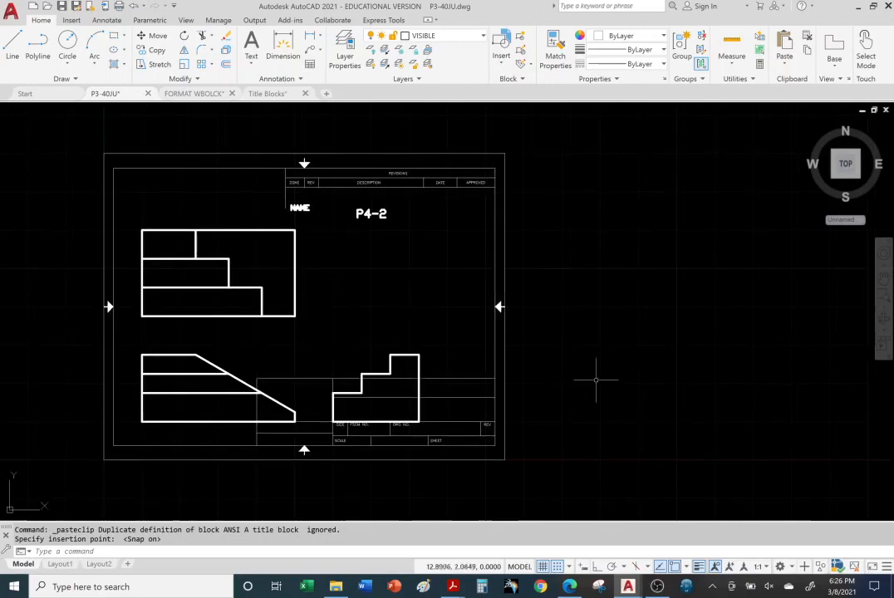
# Copy the ANSI B title block from its layout in the Title Blocks drawing to the clipboard
pyautogui.click(268, 94)
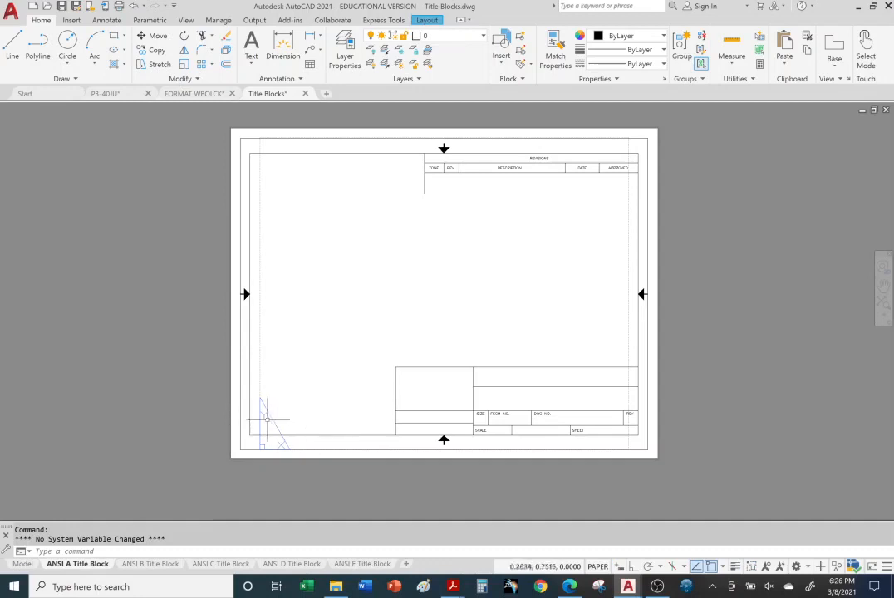
pyautogui.click(151, 564)
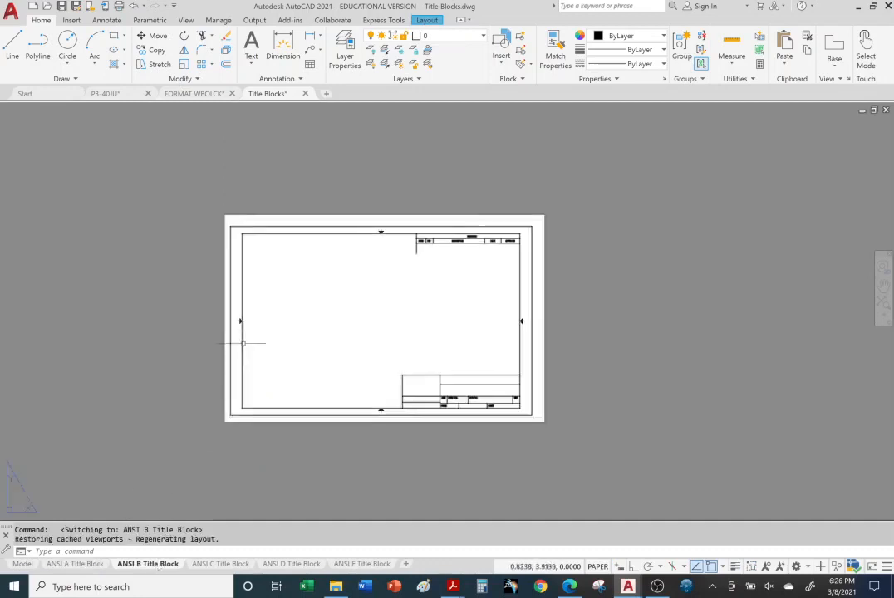
pyautogui.click(243, 342)
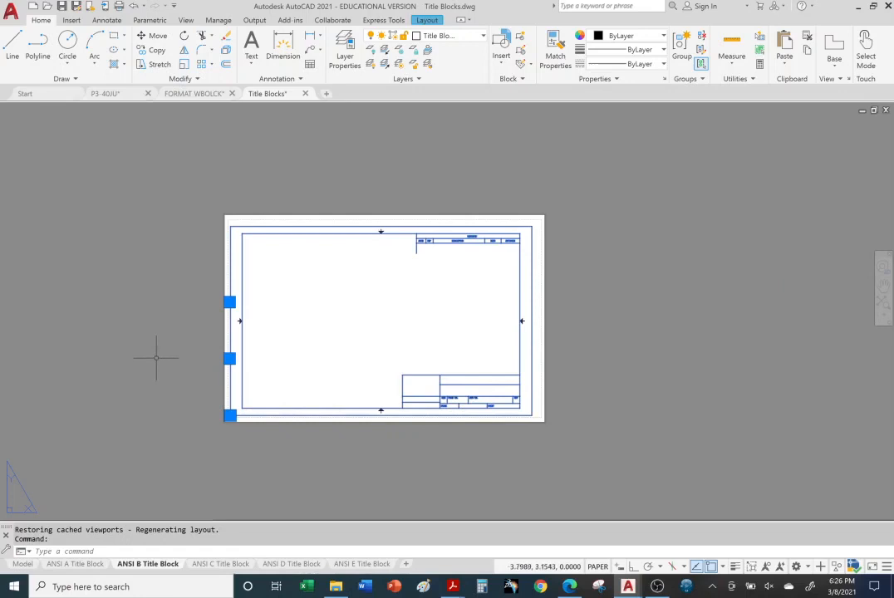
pyautogui.hotkey('ctrl', 'c')
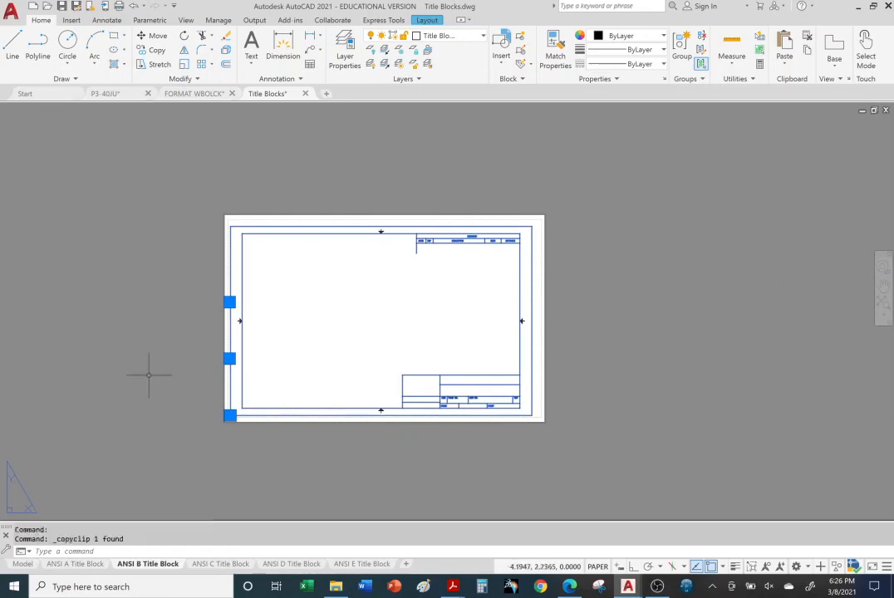
# Paste the ANSI B title block into the P3-40JU model space at 0,0, on the ANSI A block's lower-left corner
pyautogui.click(115, 97)
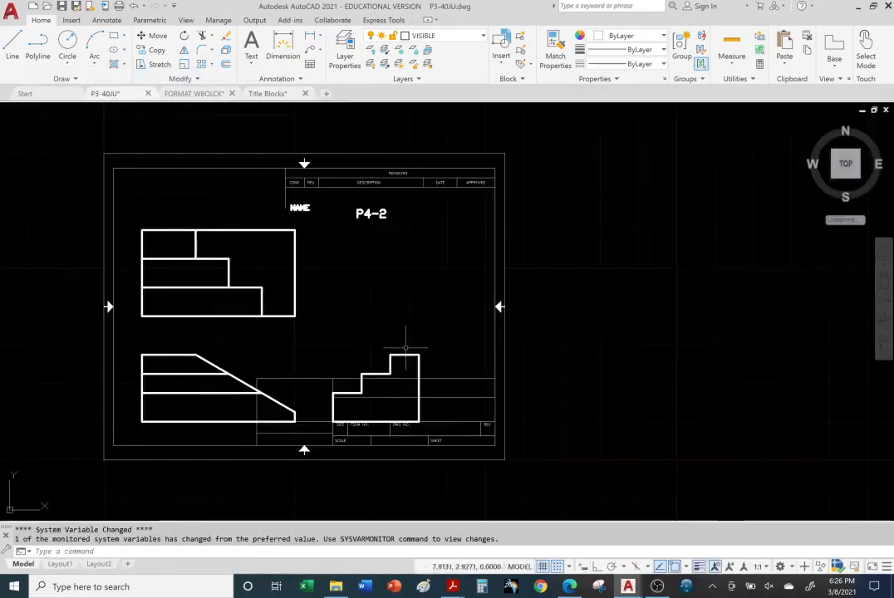
pyautogui.hotkey('ctrl', 'v')
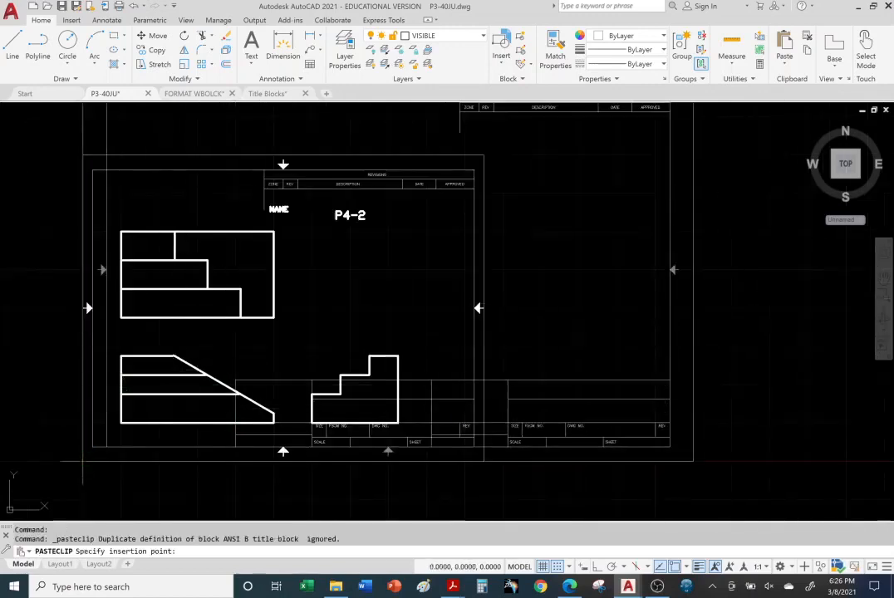
pyautogui.scroll(-3, 243, 420)
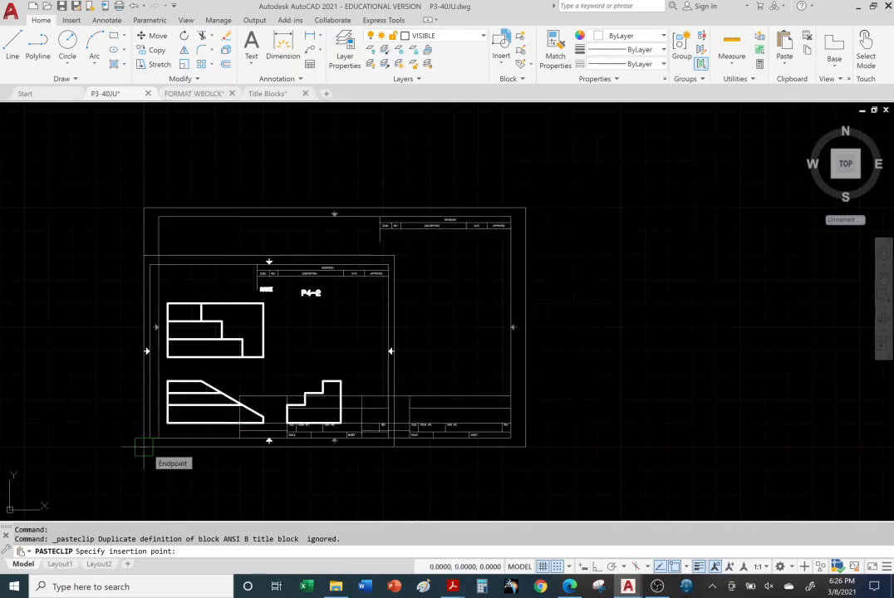
pyautogui.click(144, 447)
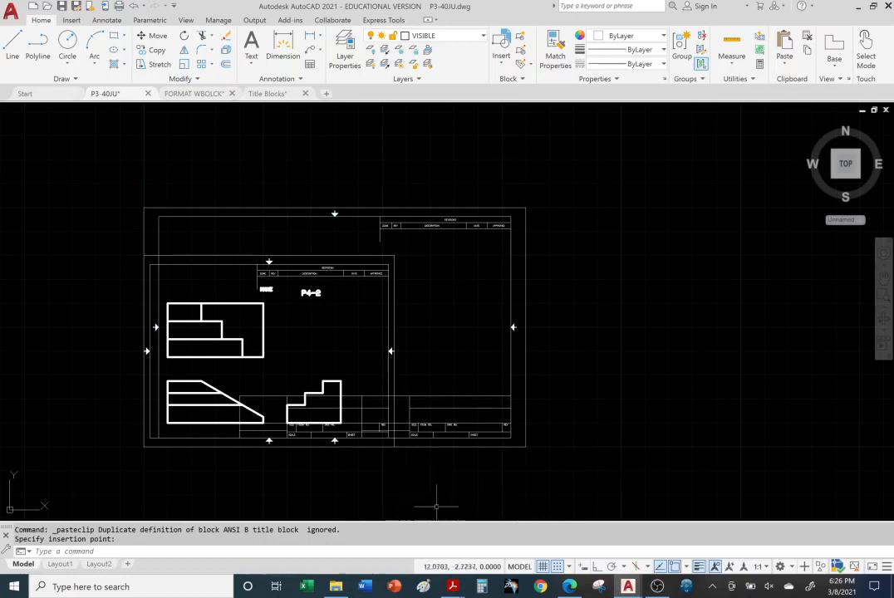
# Copy the ANSI C title block from its layout in the Title Blocks drawing to the clipboard
pyautogui.click(267, 94)
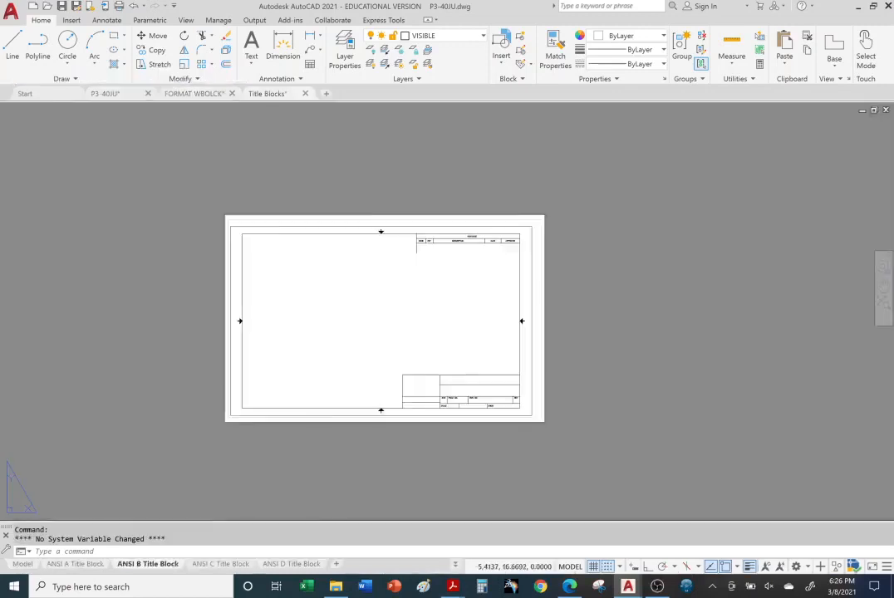
pyautogui.click(221, 564)
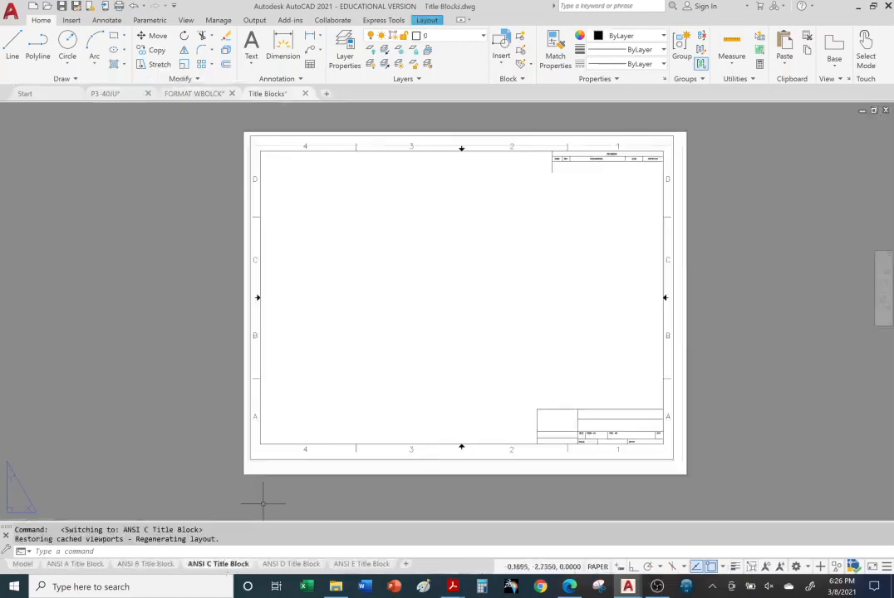
pyautogui.click(255, 279)
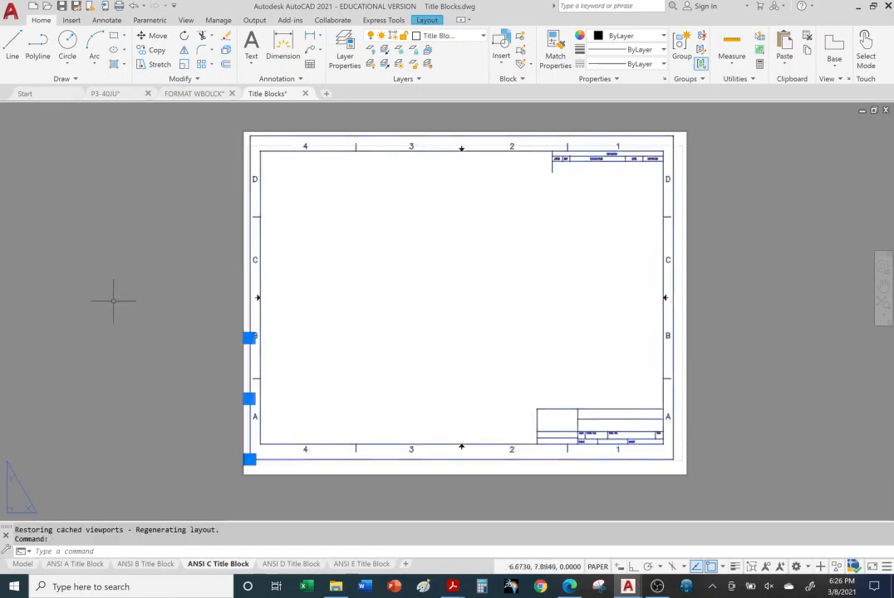
pyautogui.hotkey('ctrl', 'c')
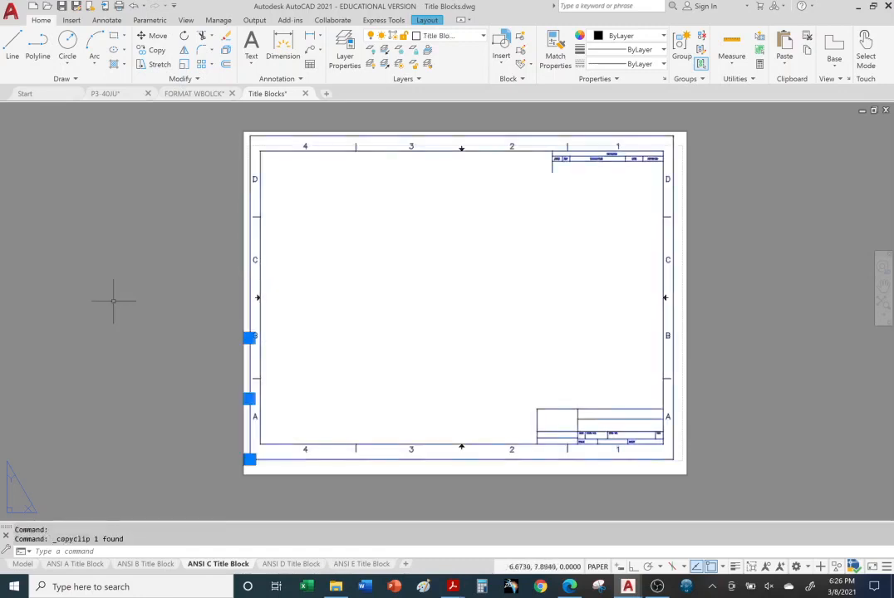
# Paste the ANSI C title block into the P3-40JU model space at the origin, sharing the smaller sheets' lower-left corner
pyautogui.click(121, 96)
pyautogui.hotkey('ctrl', 'v')
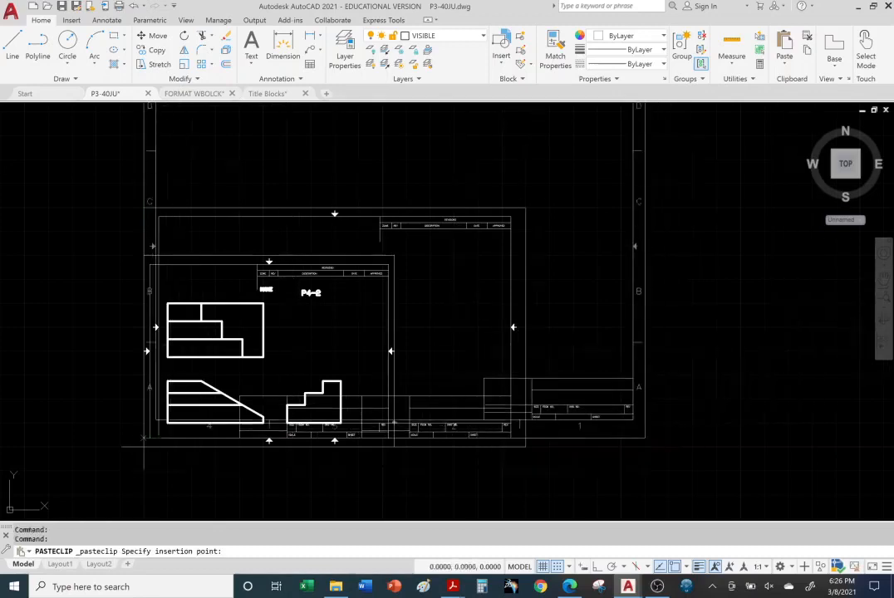
pyautogui.click(139, 441)
pyautogui.scroll(2, 417, 387)
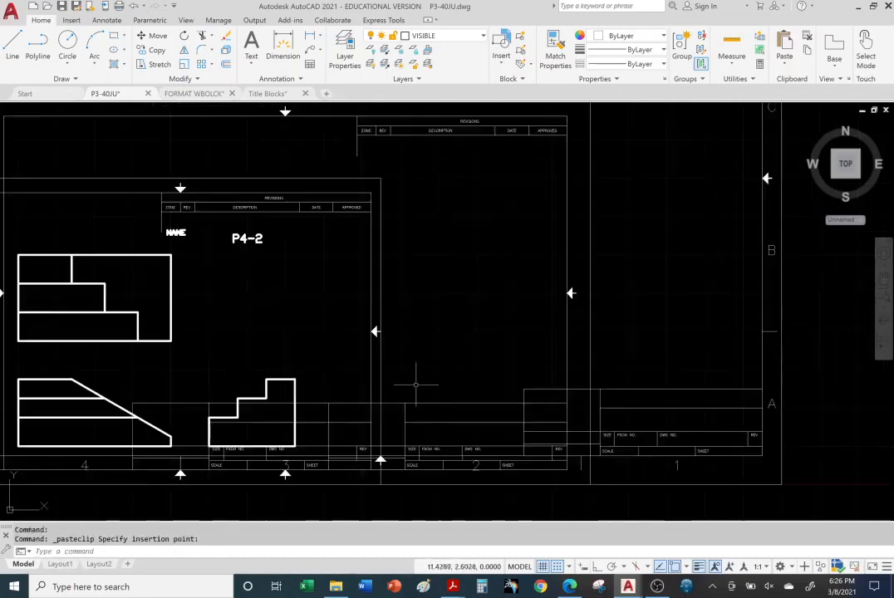
pyautogui.scroll(-4, 417, 384)
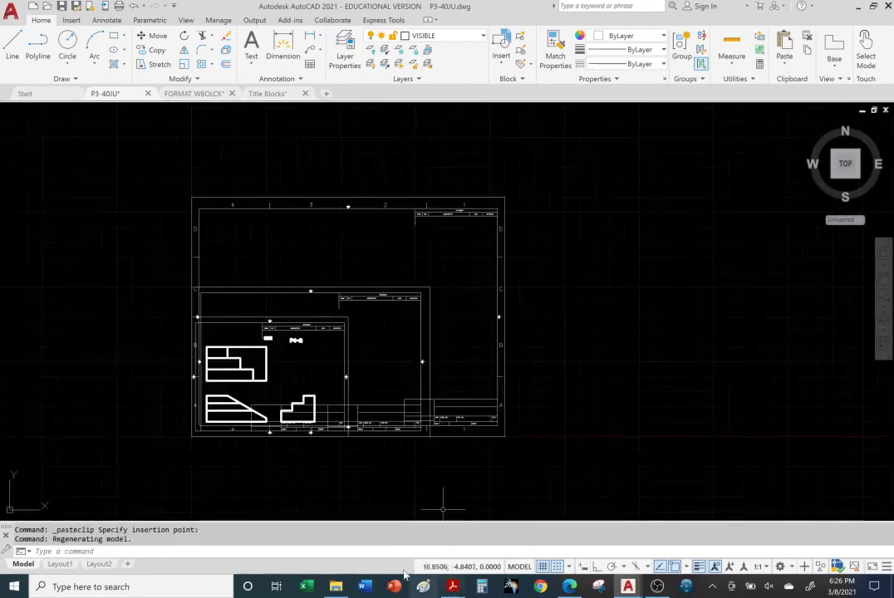
# Copy the ANSI D title block from its layout in the Title Blocks drawing to the clipboard
pyautogui.click(267, 94)
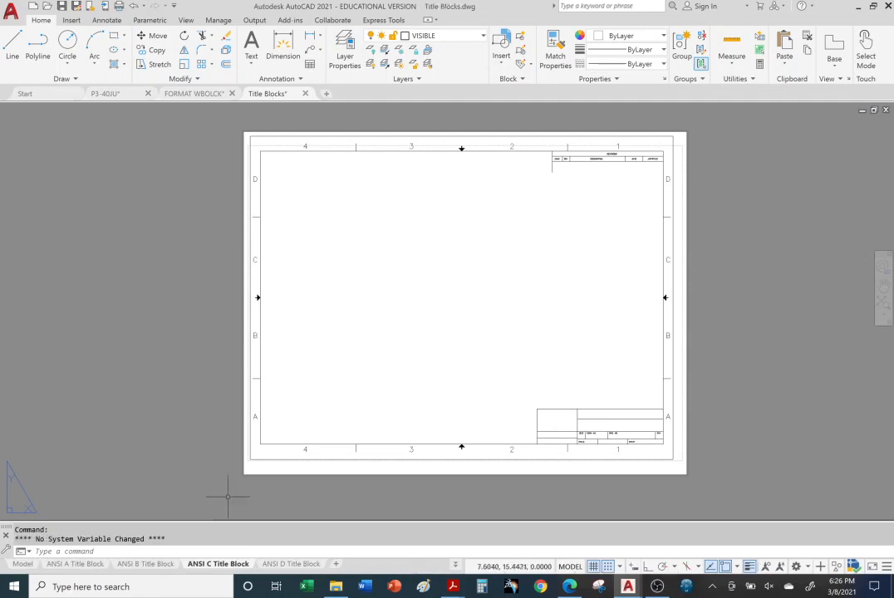
pyautogui.click(289, 565)
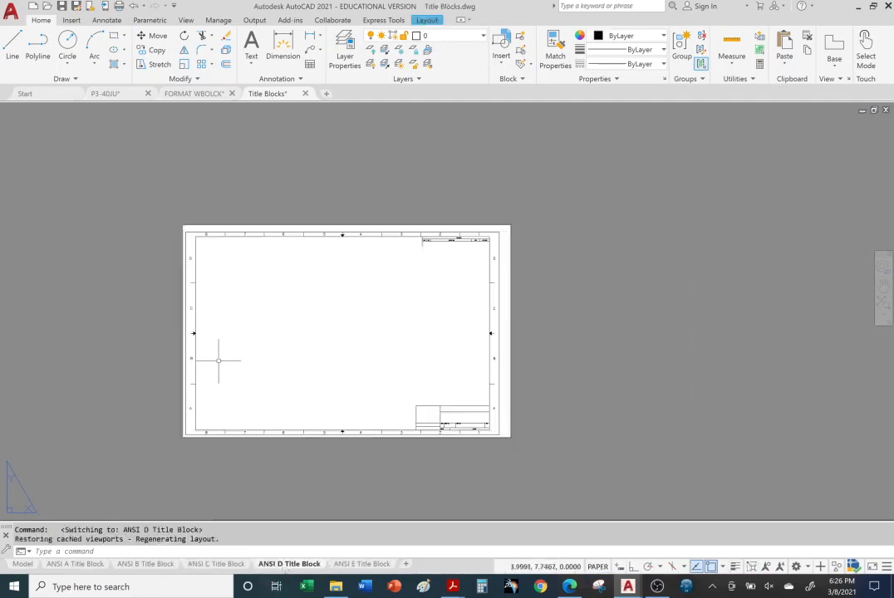
pyautogui.click(194, 350)
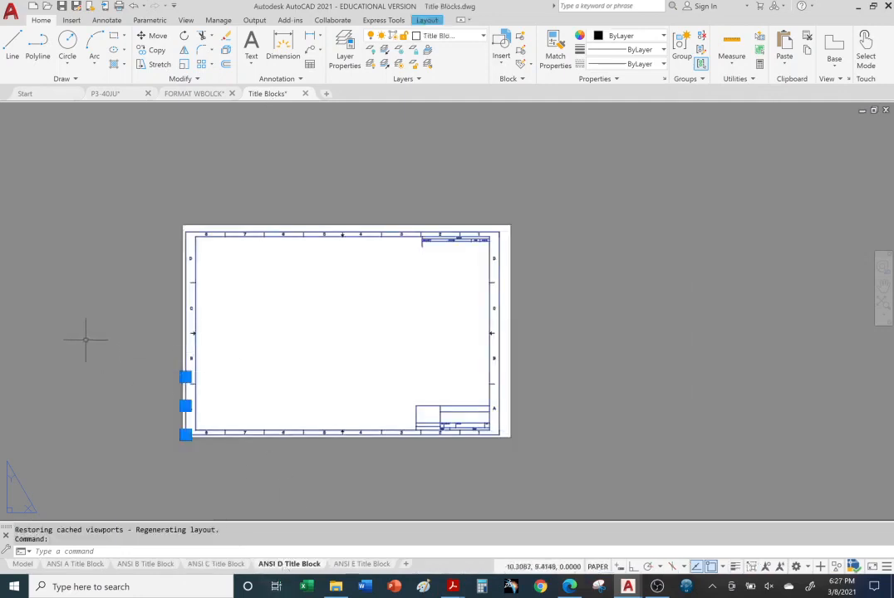
pyautogui.hotkey('ctrl', 'c')
# Paste the ANSI D title block into the P3-40JU model space at the lower-left corner shared by the other title blocks
pyautogui.click(103, 94)
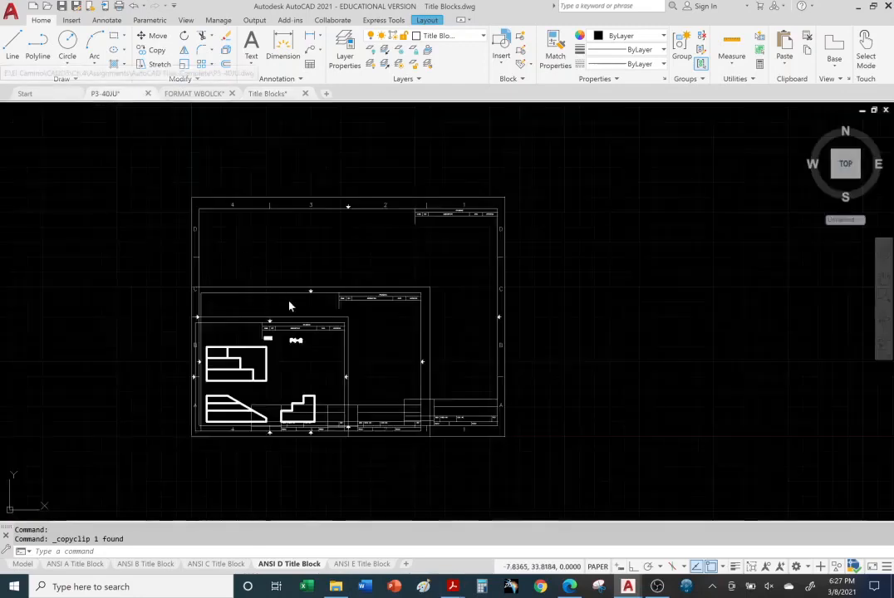
pyautogui.hotkey('ctrl', 'v')
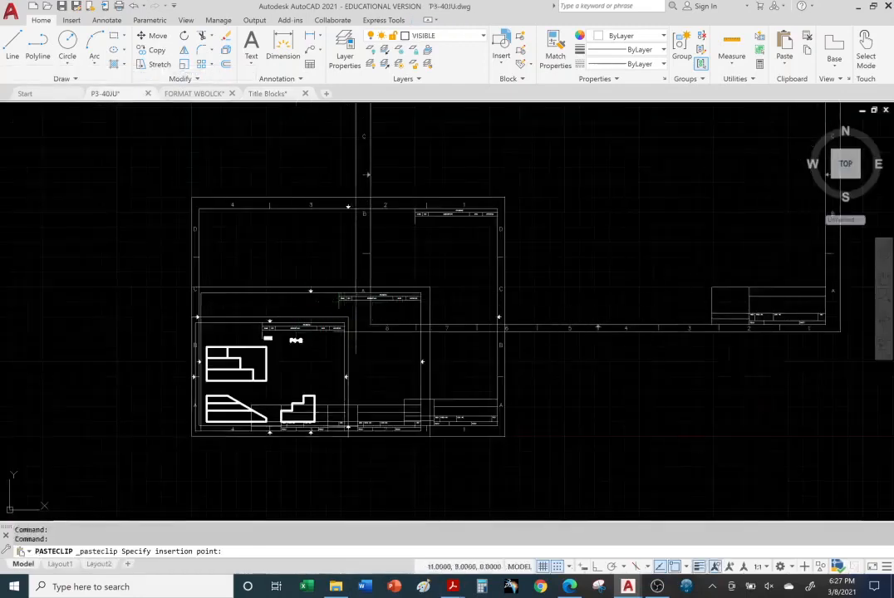
pyautogui.click(191, 436)
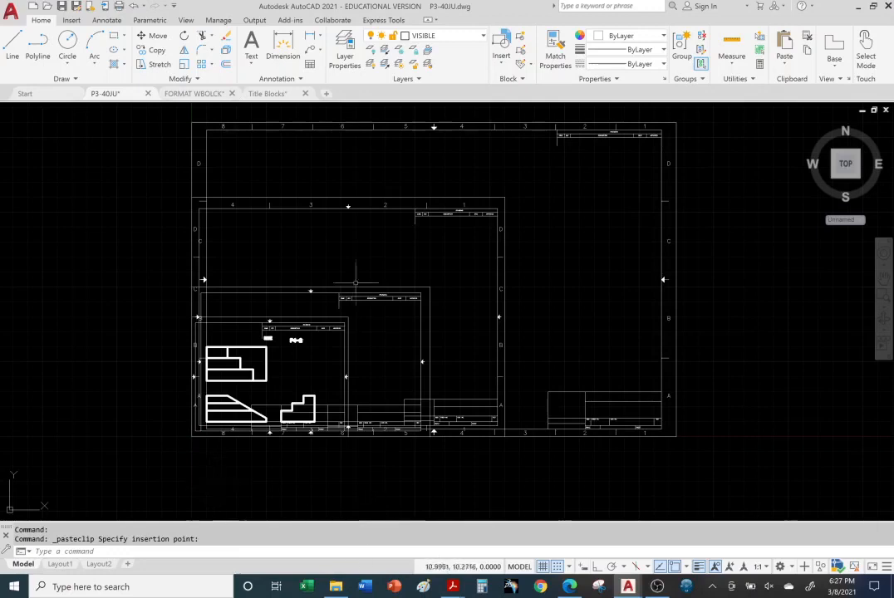
# Copy the ANSI E title block from its layout in the Title Blocks drawing to the clipboard
pyautogui.click(268, 93)
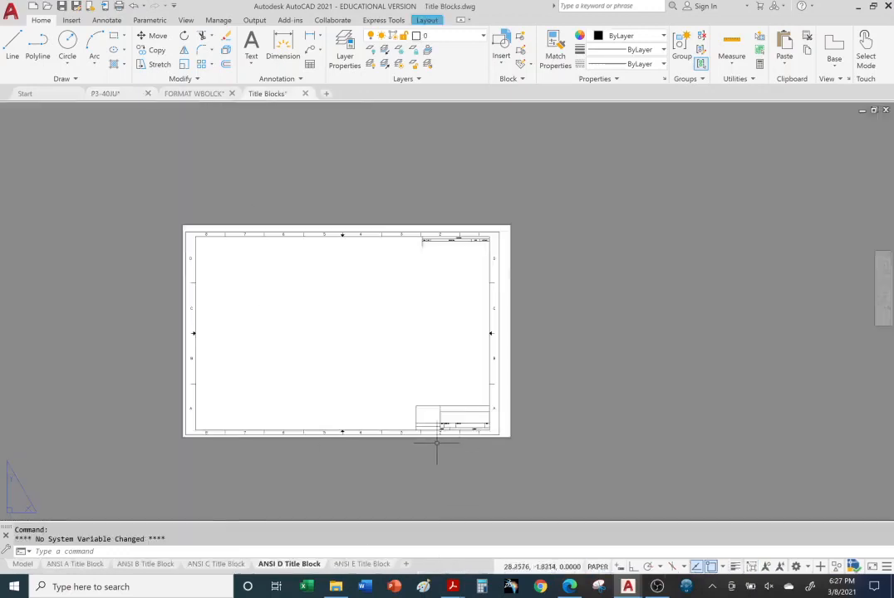
pyautogui.click(374, 563)
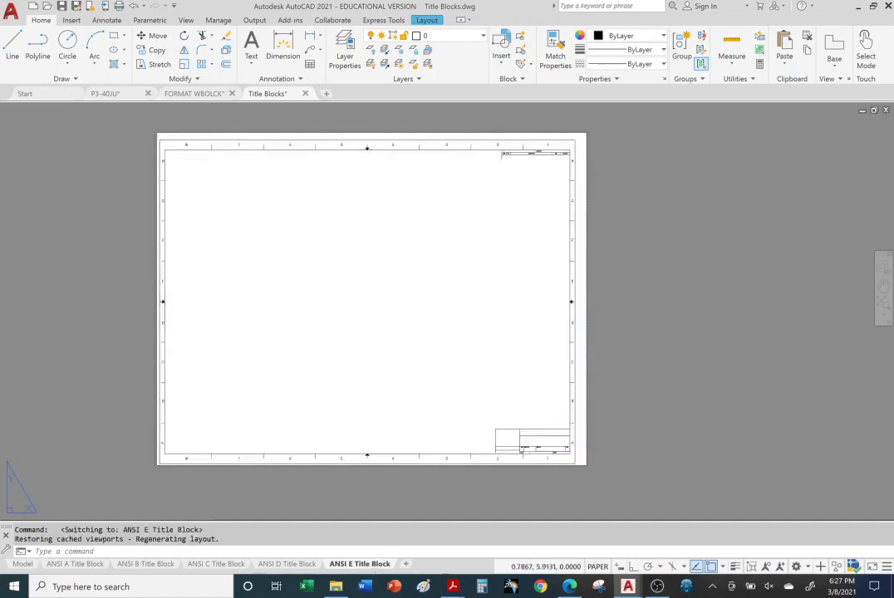
pyautogui.click(159, 405)
pyautogui.hotkey('ctrl', 'c')
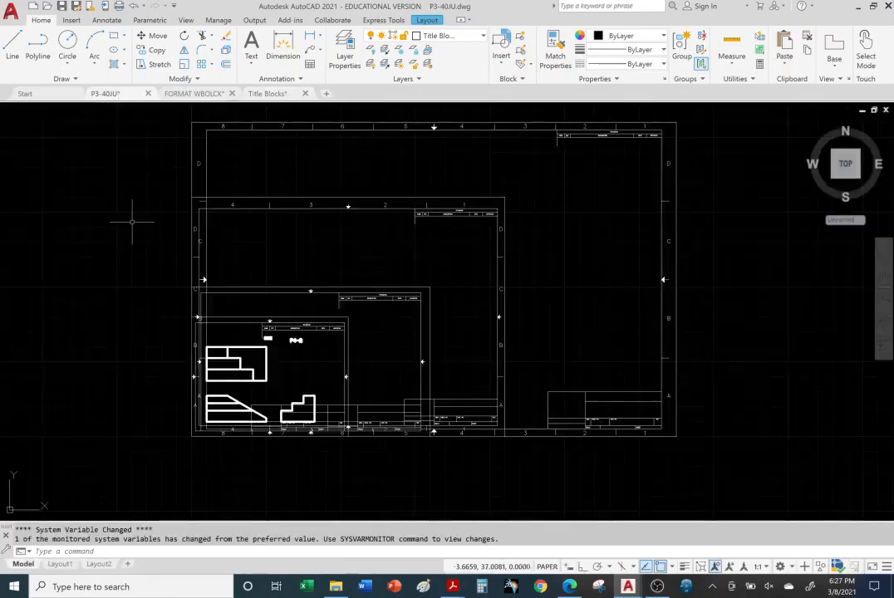
# Paste the ANSI E title block into the P3-40JU model space at the origin, sharing the other sheets' lower-left corner
pyautogui.hotkey('ctrl', 'v')
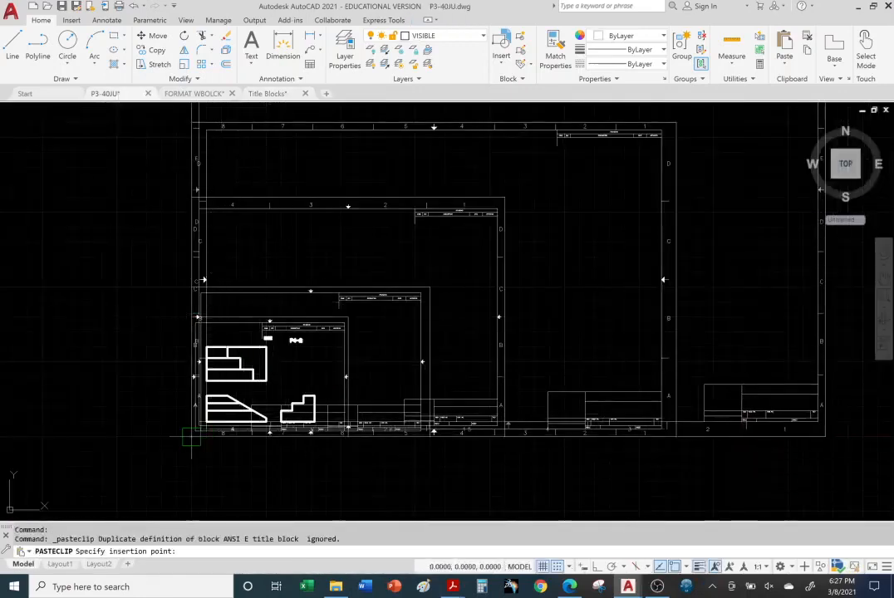
pyautogui.click(192, 433)
pyautogui.moveTo(479, 461); pyautogui.dragTo(386, 520, button='middle')
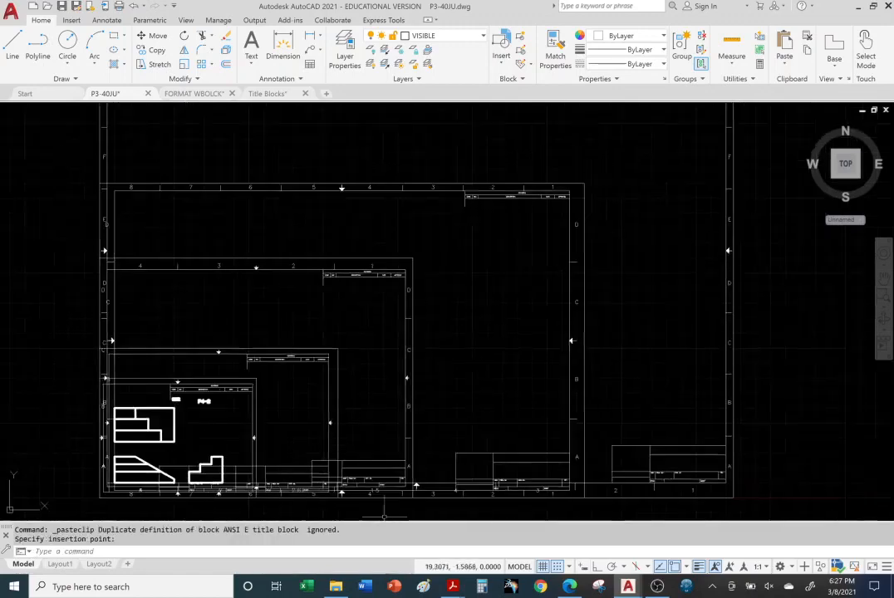
pyautogui.moveTo(534, 268); pyautogui.dragTo(510, 317, button='middle')
pyautogui.scroll(-2, 511, 318)
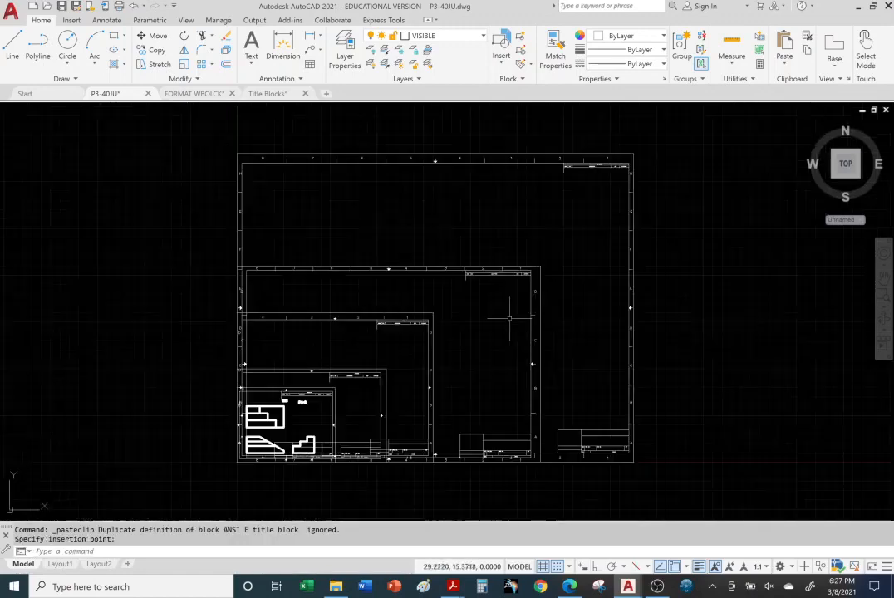
# Check which layer the pasted title blocks are on and try to turn off the Title Block layer
pyautogui.click(509, 161)
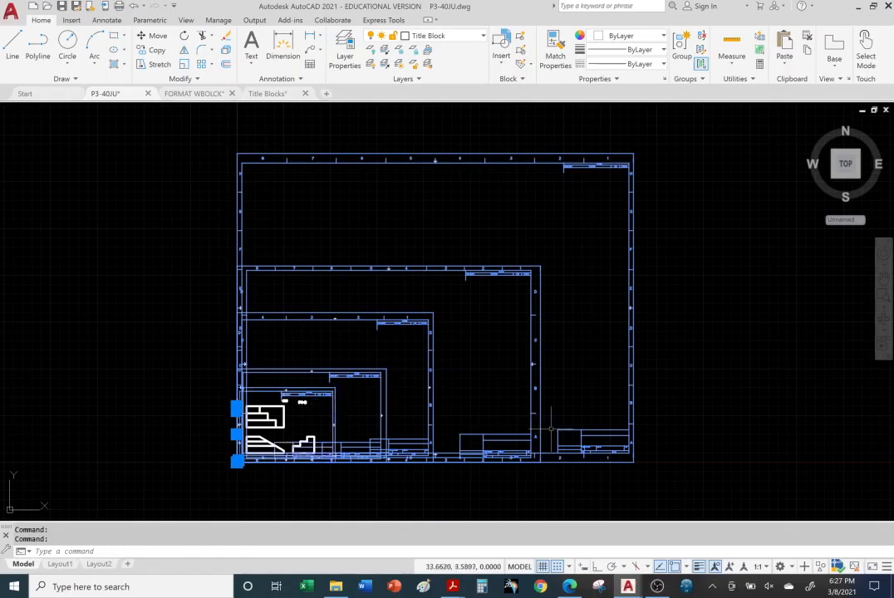
pyautogui.press('Escape')
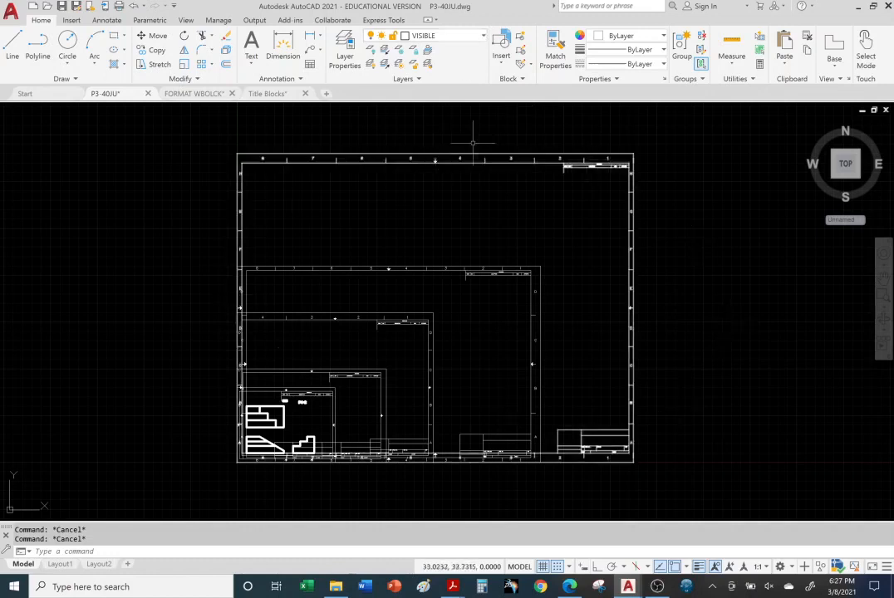
pyautogui.click(482, 36)
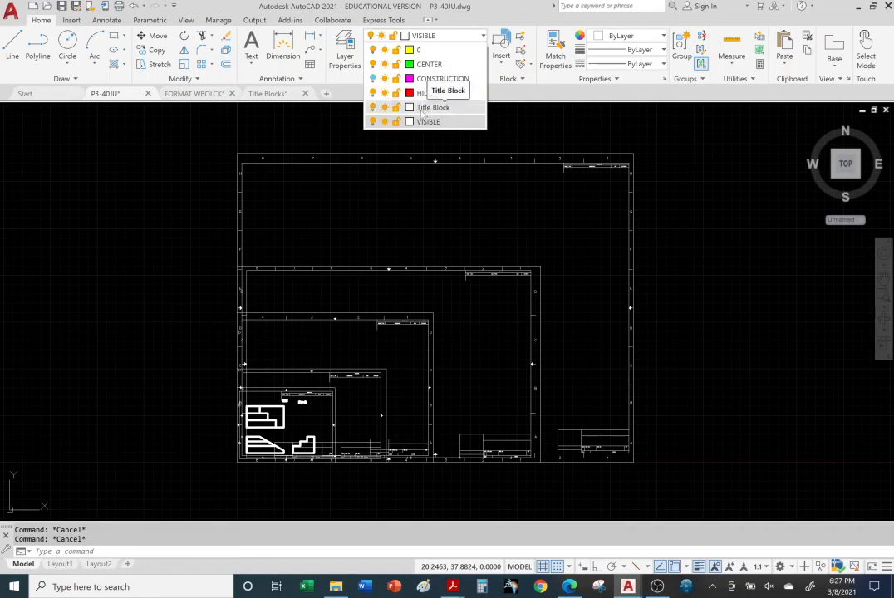
pyautogui.click(373, 108)
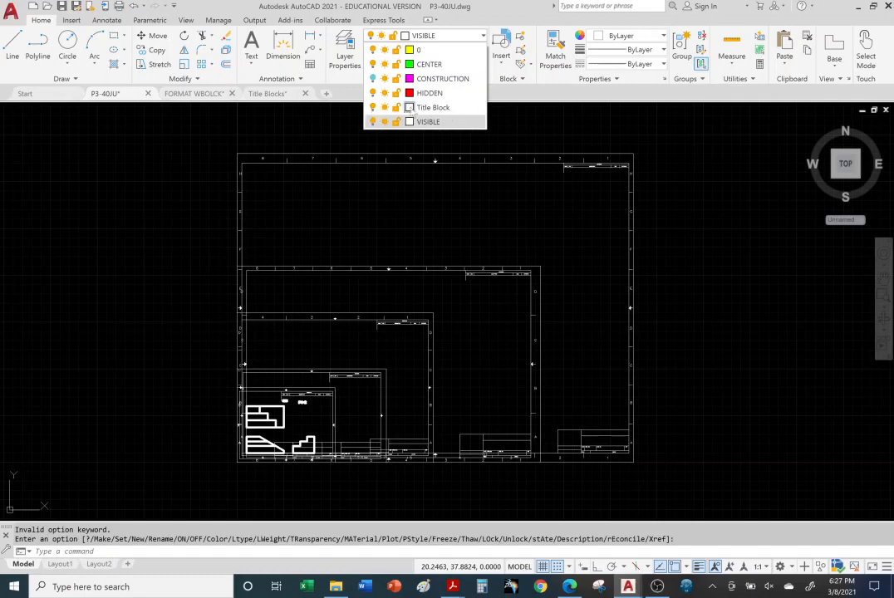
pyautogui.click(344, 124)
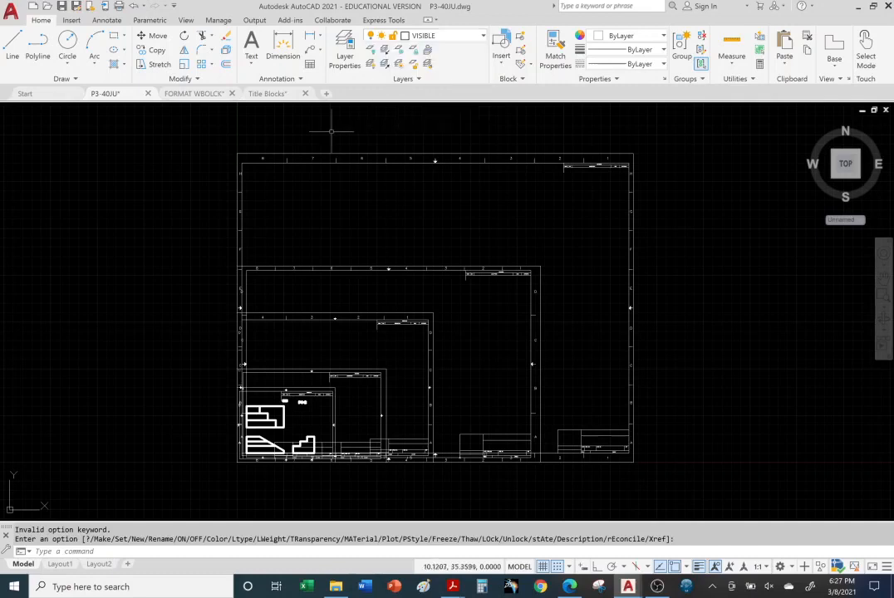
pyautogui.click(483, 37)
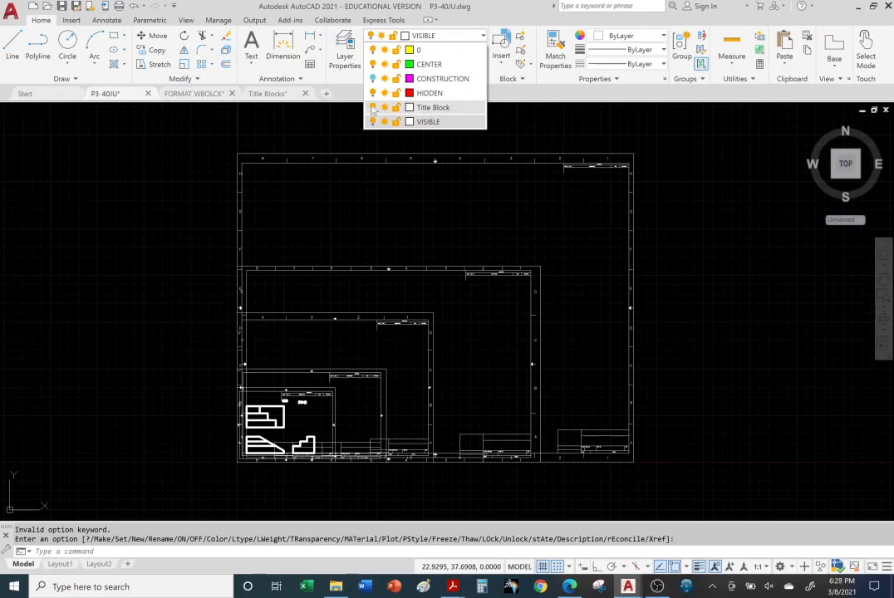
pyautogui.click(372, 107)
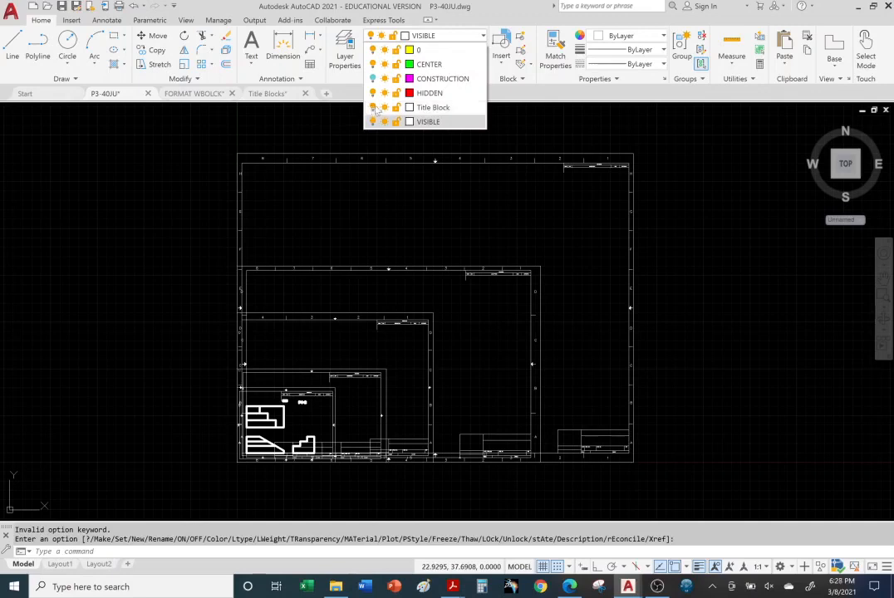
# Toggle the HIDDEN layer's visibility, and turn the current VISIBLE layer off and back on
pyautogui.click(373, 93)
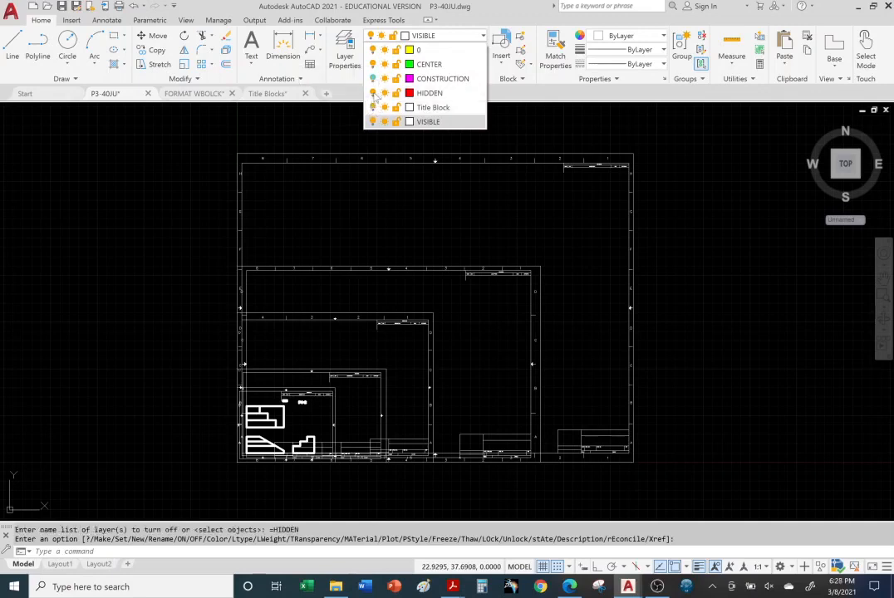
pyautogui.click(373, 94)
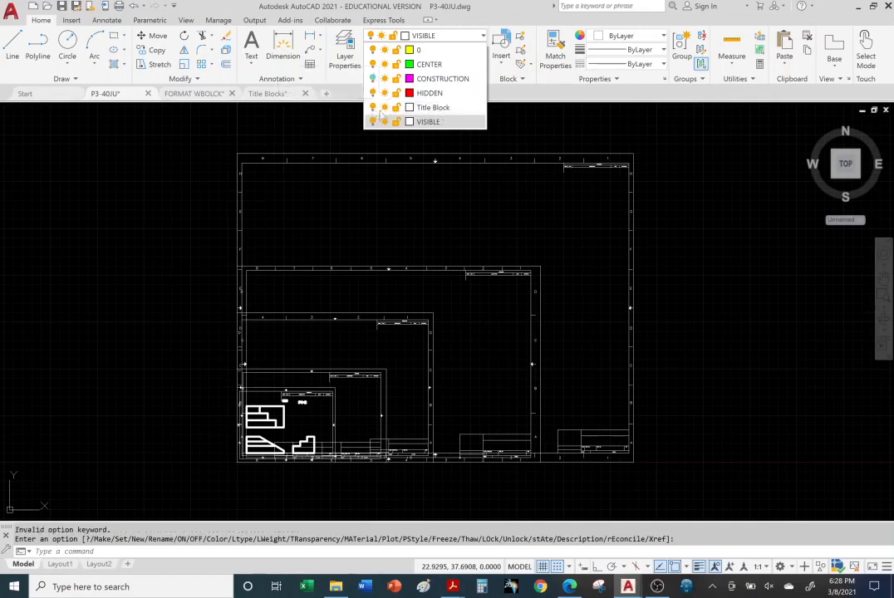
pyautogui.click(373, 122)
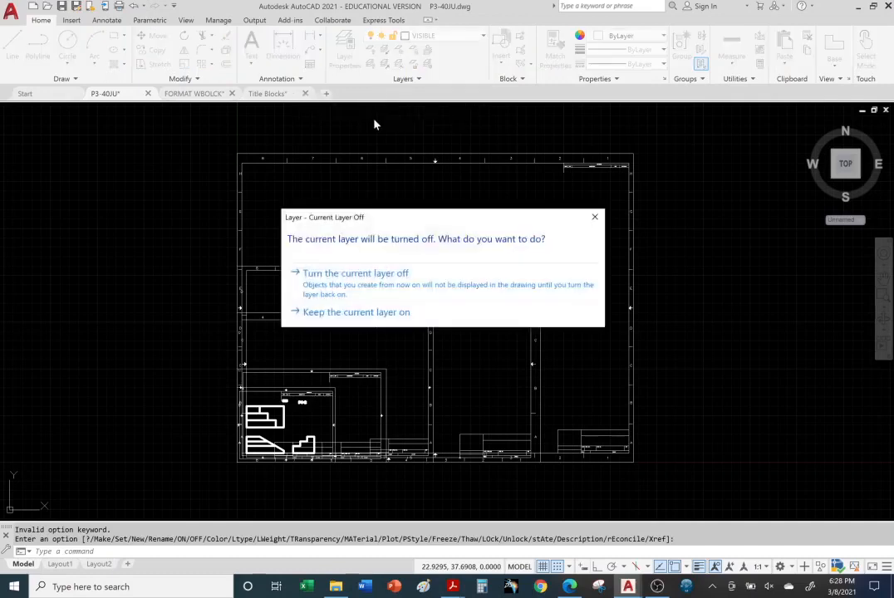
pyautogui.click(380, 287)
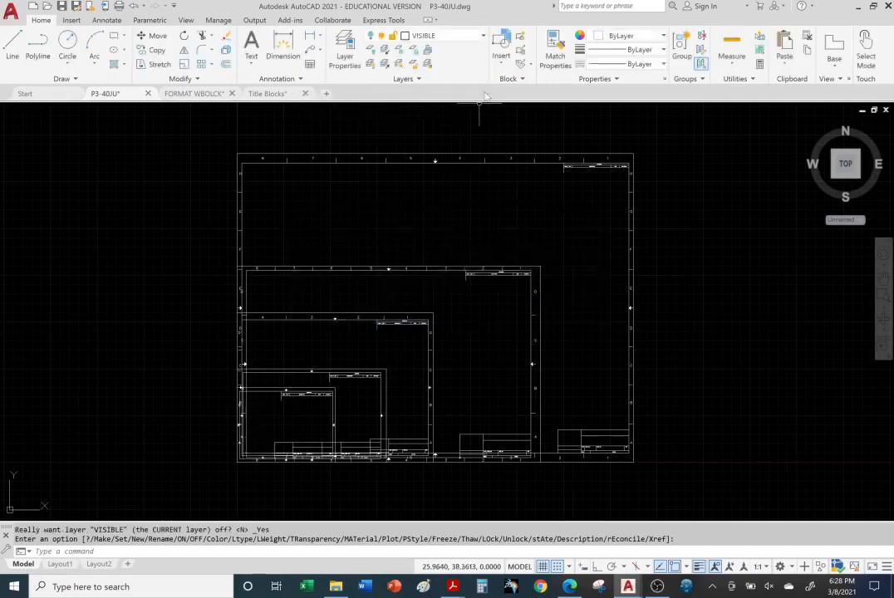
pyautogui.click(482, 38)
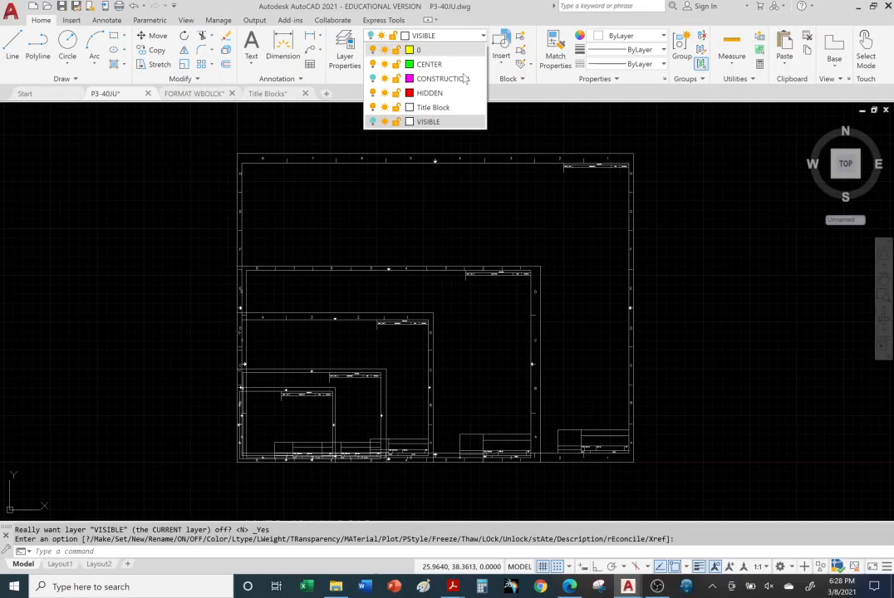
pyautogui.click(373, 123)
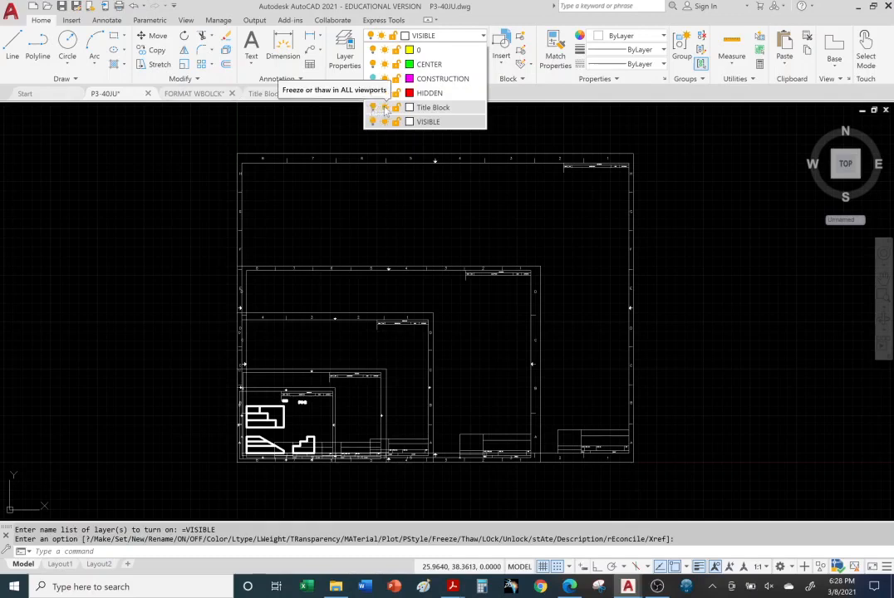
# Try to freeze the Title Block layer in all viewports
pyautogui.click(385, 109)
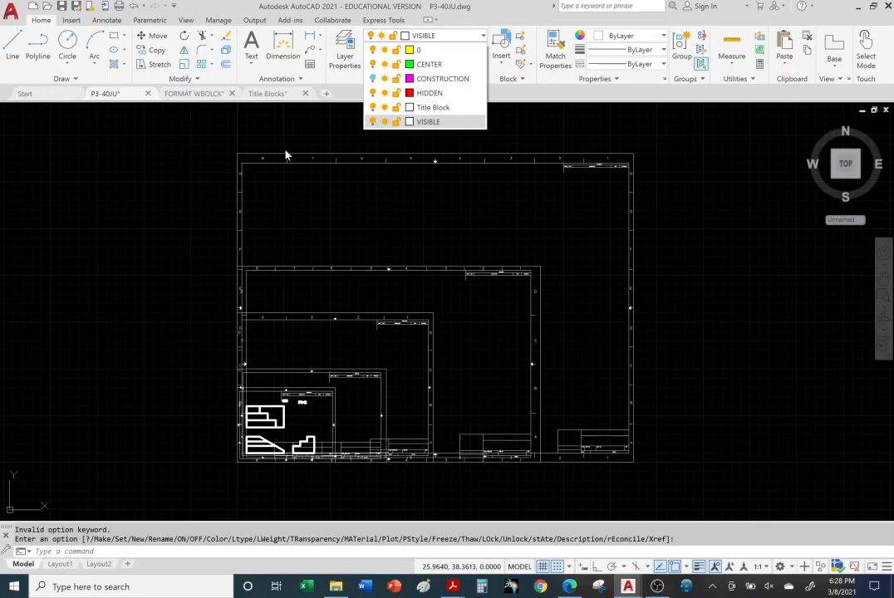
pyautogui.click(390, 202)
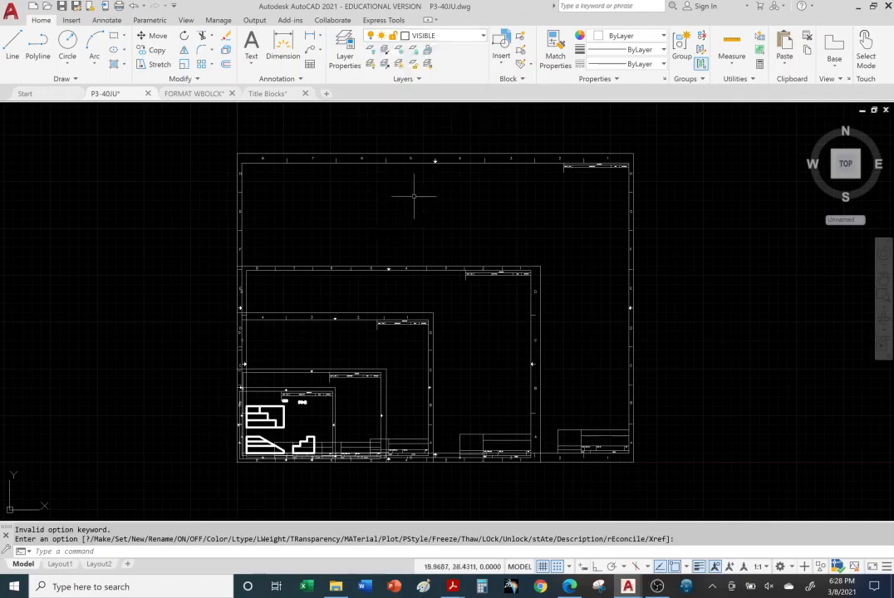
# Erase the ANSI E and ANSI D title blocks, the two largest sheets, from the model space
pyautogui.moveTo(441, 261); pyautogui.dragTo(440, 236, button='middle')
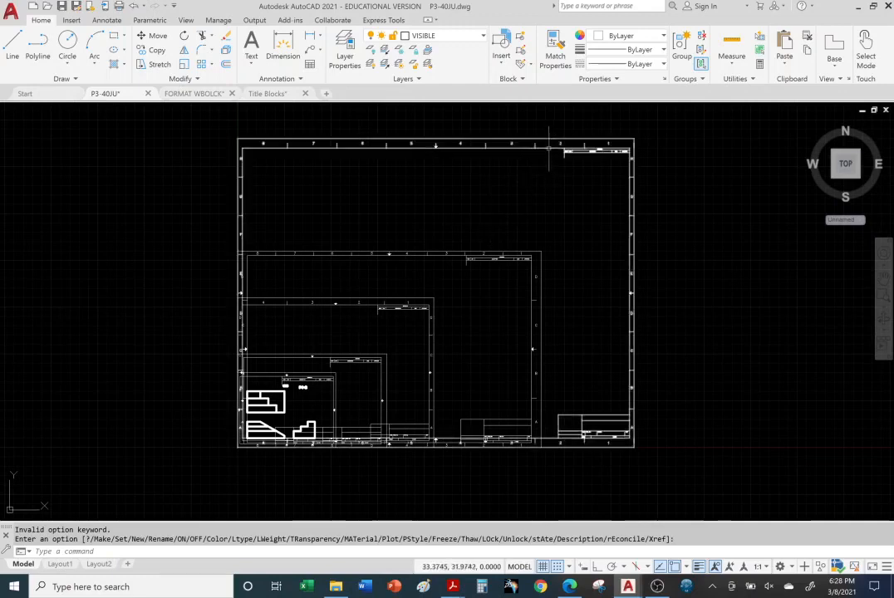
pyautogui.click(549, 147)
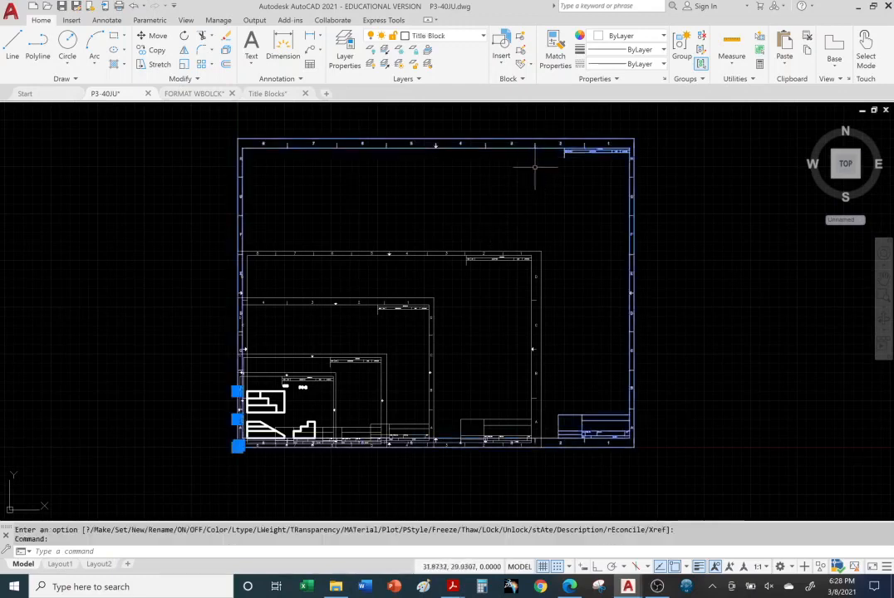
pyautogui.press('Delete')
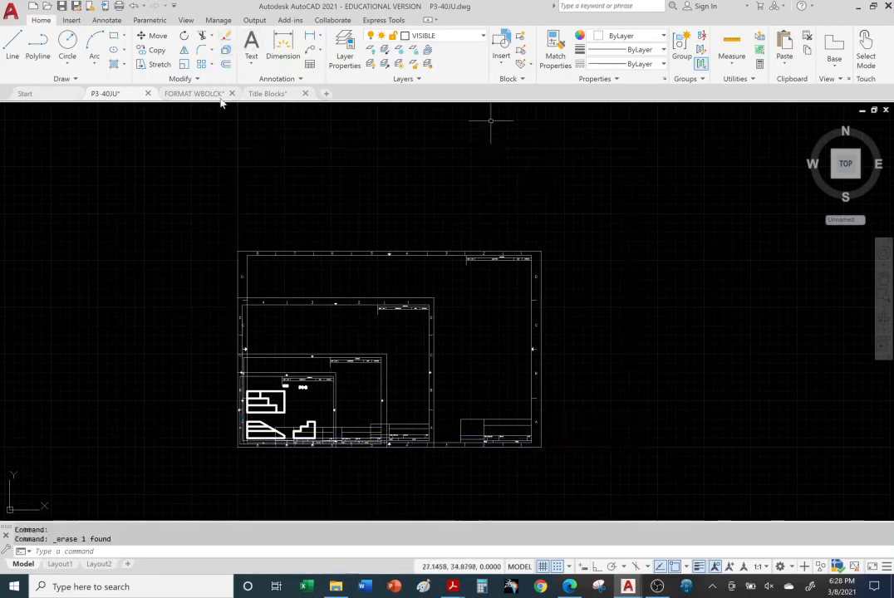
pyautogui.click(467, 251)
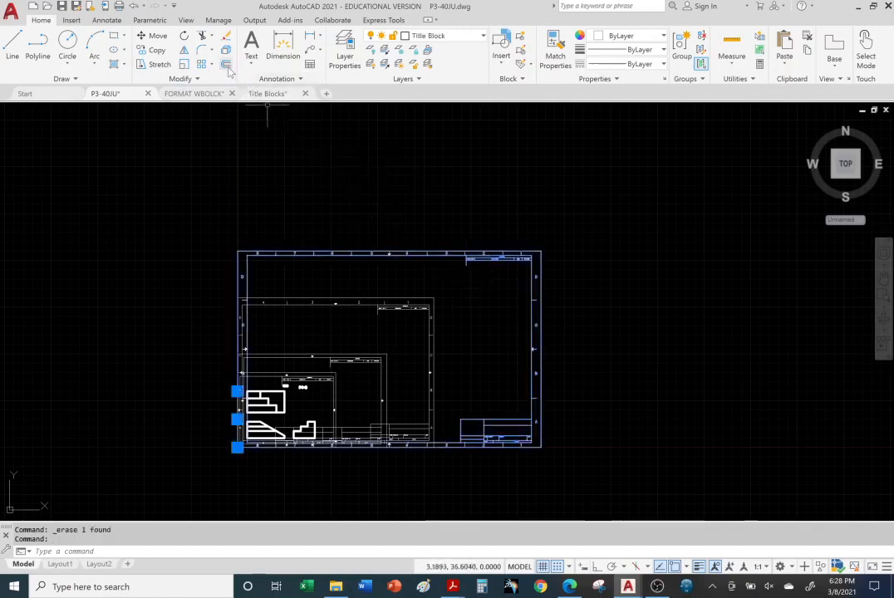
pyautogui.press('Delete')
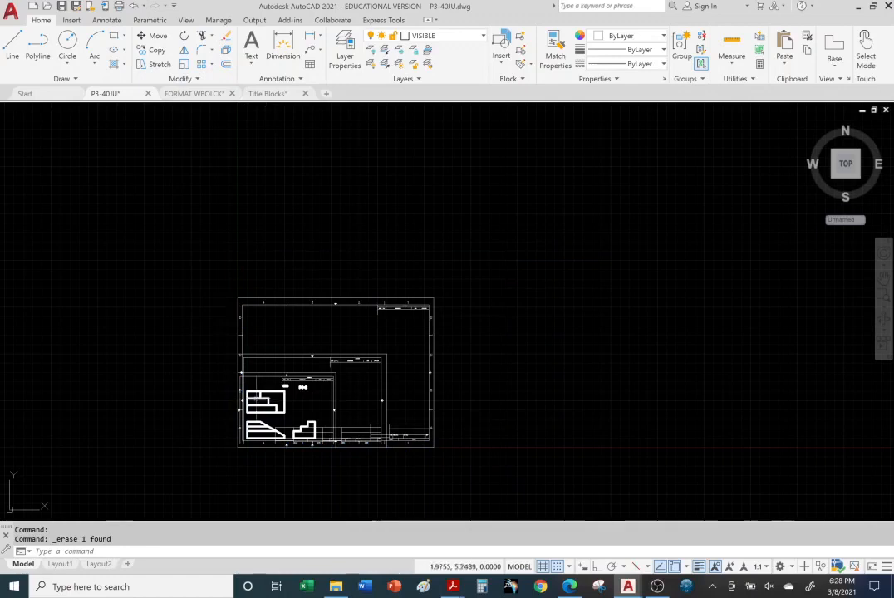
# Erase the ANSI C and ANSI A title blocks from around the part views
pyautogui.scroll(4, 270, 412)
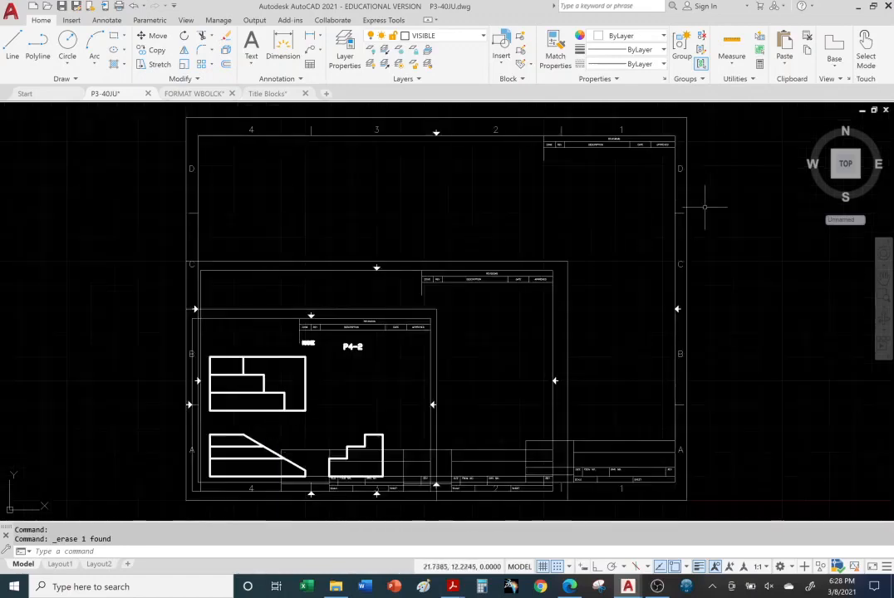
pyautogui.click(685, 218)
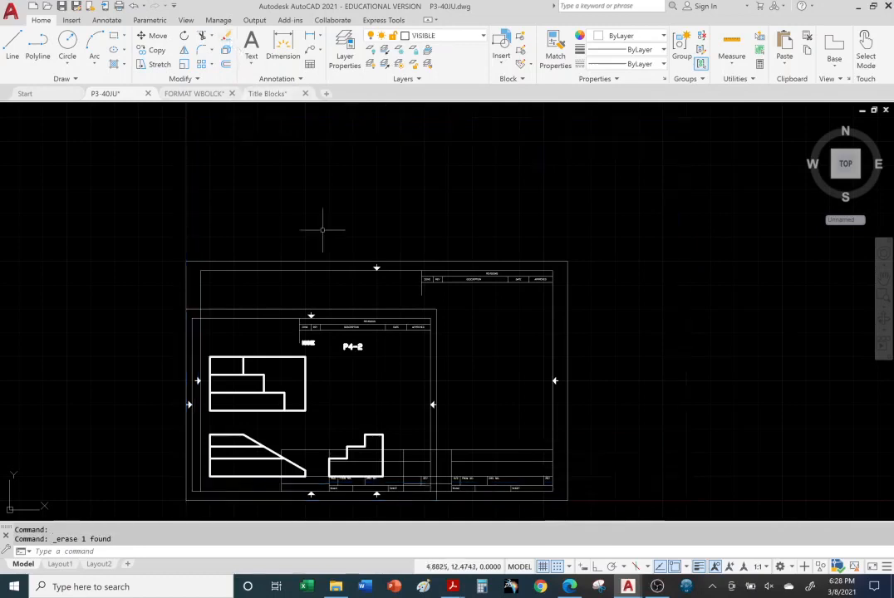
pyautogui.moveTo(475, 366); pyautogui.dragTo(569, 216, button='middle')
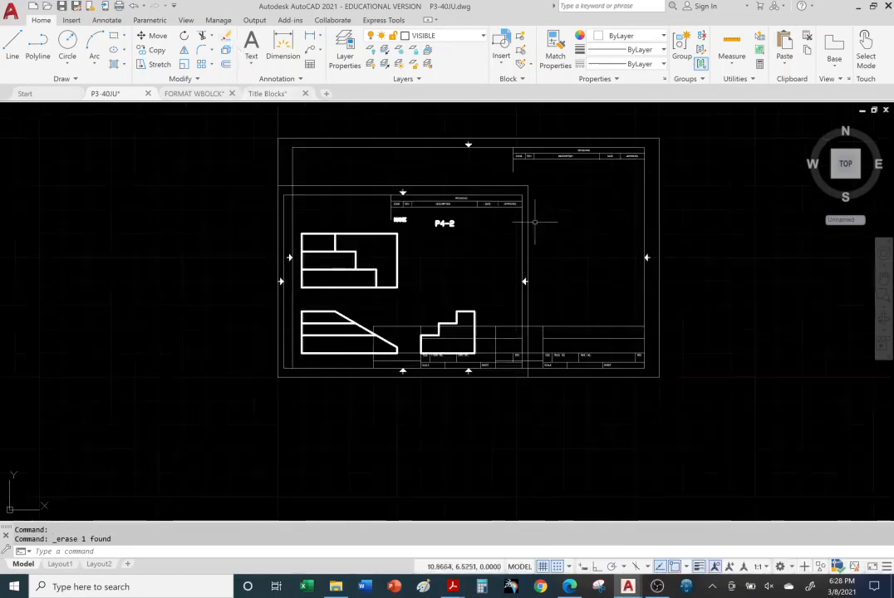
pyautogui.click(449, 186)
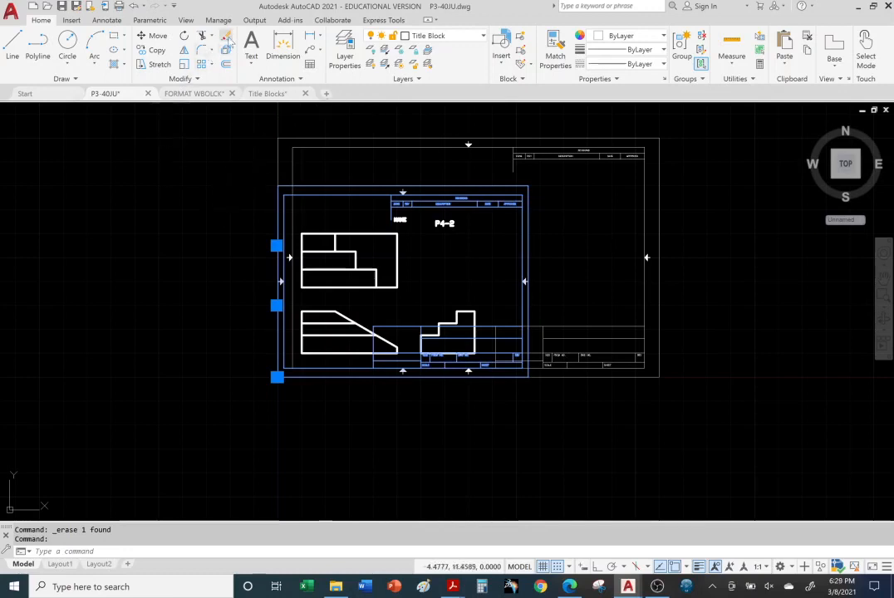
pyautogui.press('Delete')
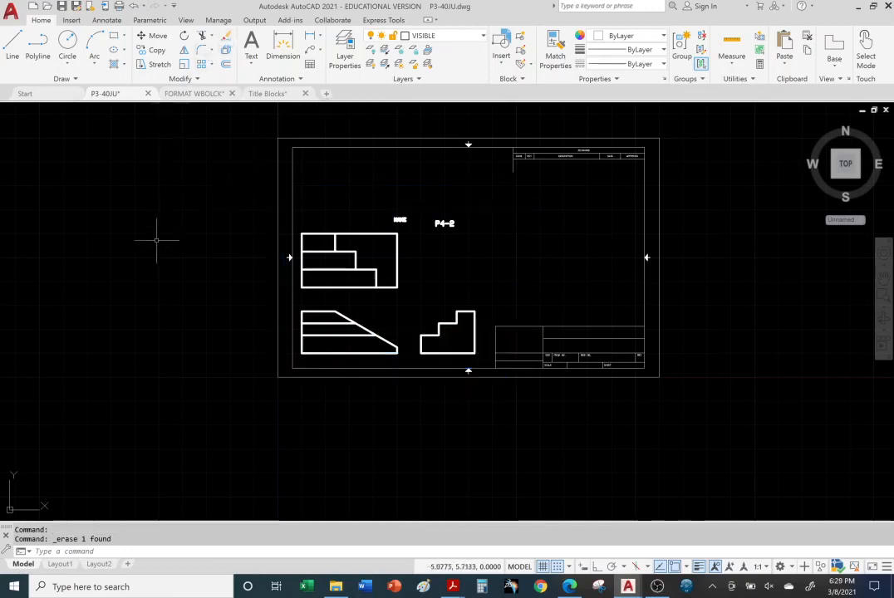
# Move all the part views and both text labels from base point 1,1 at the front view's lower-left corner to 3,3
pyautogui.scroll(-2, 467, 235)
pyautogui.scroll(2, 469, 241)
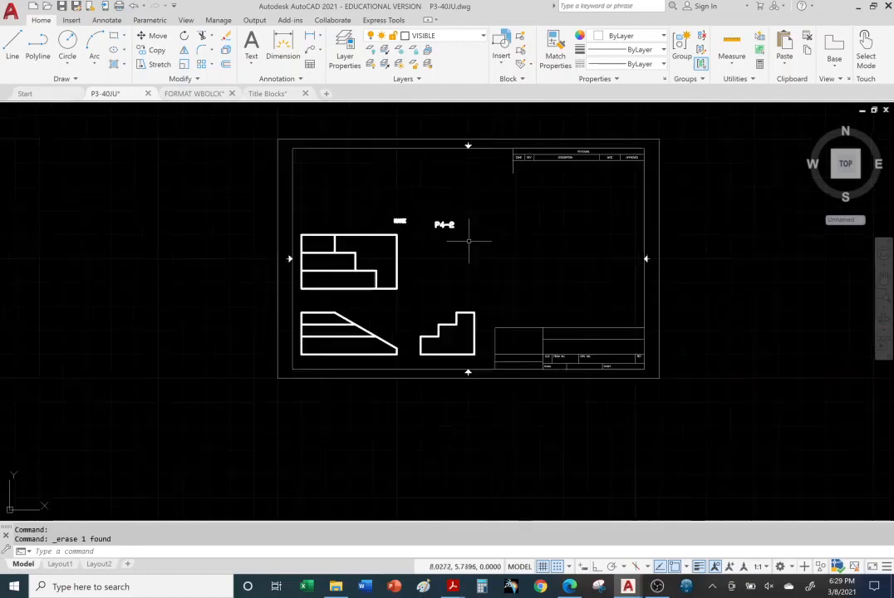
pyautogui.scroll(2, 469, 241)
pyautogui.moveTo(469, 240); pyautogui.dragTo(450, 275, button='middle')
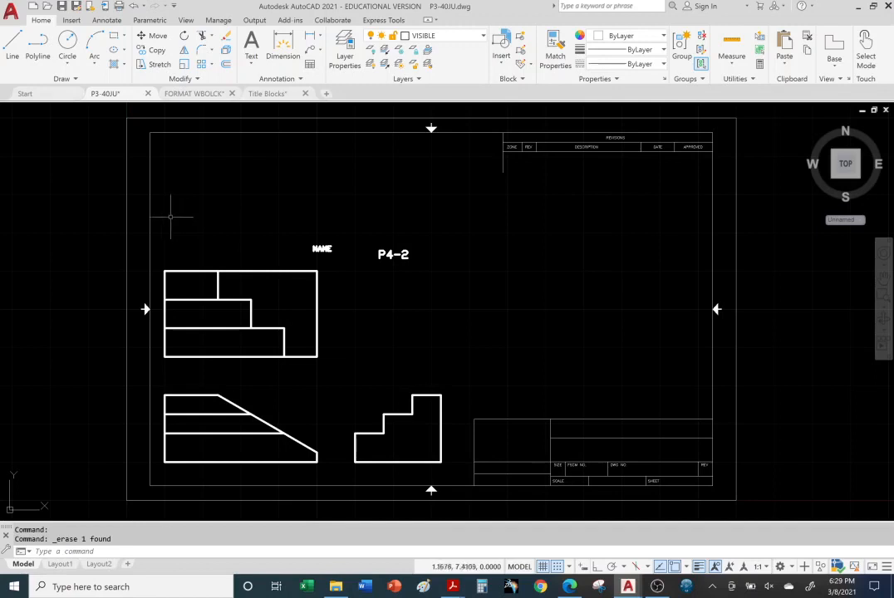
pyautogui.moveTo(158, 197)
pyautogui.mouseDown()
pyautogui.moveTo(211, 183)
pyautogui.moveTo(369, 198)
pyautogui.moveTo(452, 259)
pyautogui.moveTo(465, 366)
pyautogui.moveTo(463, 433)
pyautogui.moveTo(436, 465)
pyautogui.moveTo(212, 466)
pyautogui.moveTo(153, 475)
pyautogui.moveTo(164, 473)
pyautogui.mouseUp()
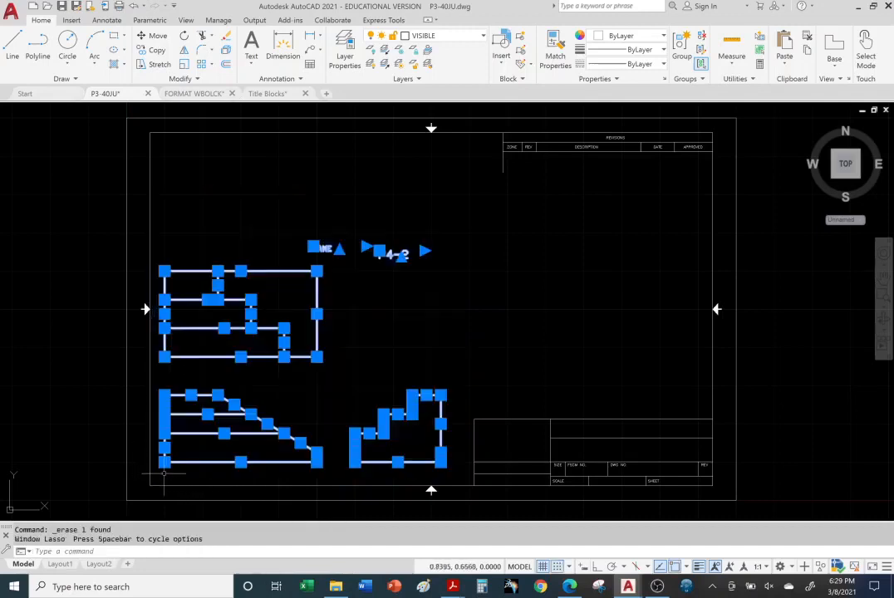
pyautogui.click(157, 37)
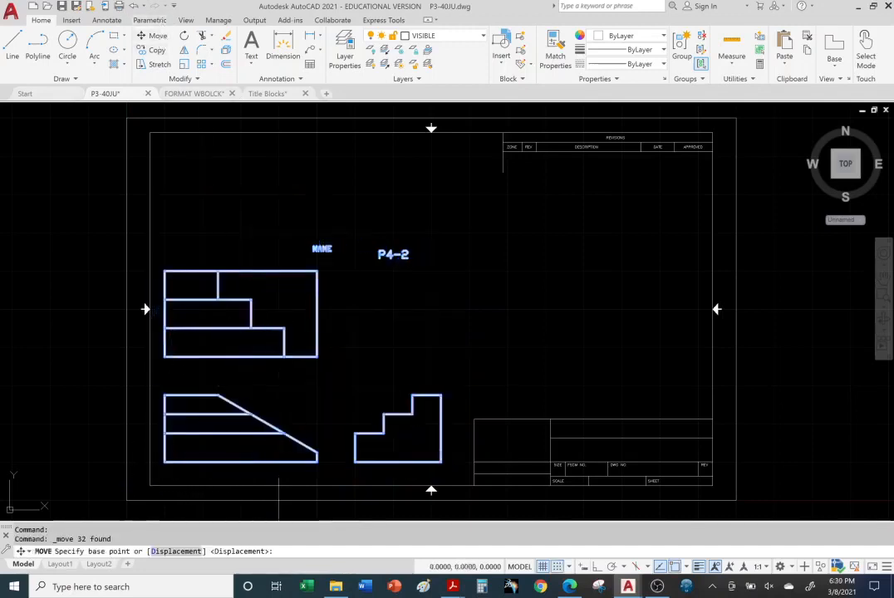
pyautogui.click(164, 461)
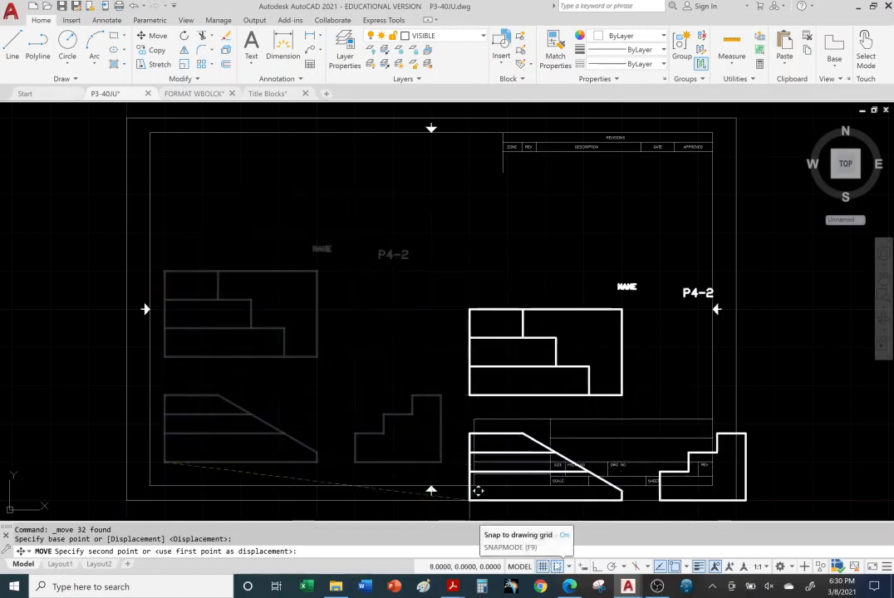
pyautogui.click(250, 376)
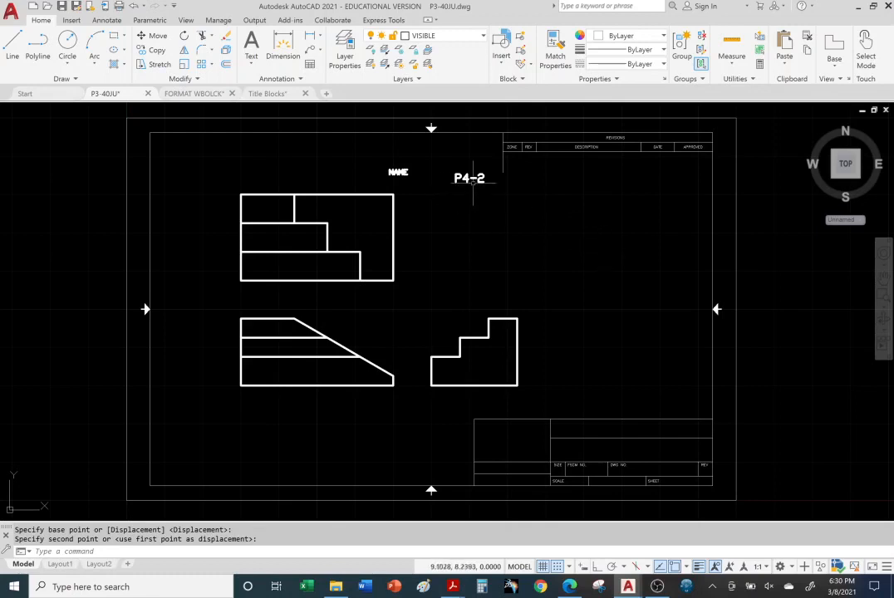
# Erase the P4-2 and NAME text labels above the part views
pyautogui.click(468, 178)
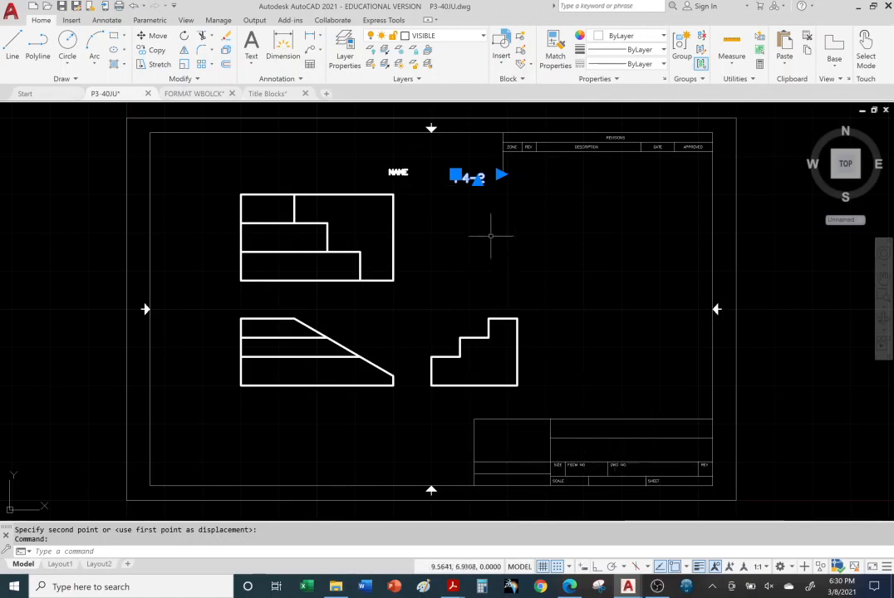
pyautogui.click(226, 37)
pyautogui.click(397, 172)
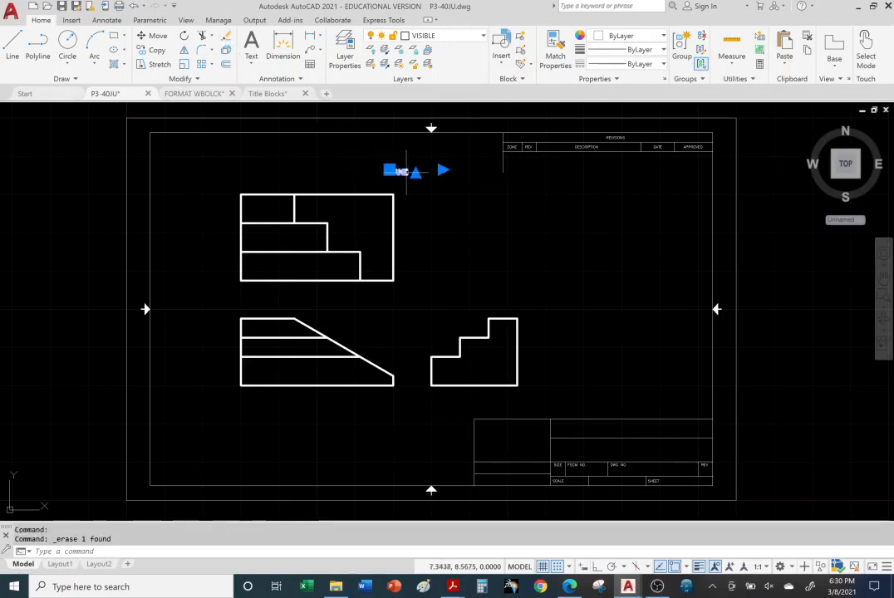
pyautogui.click(226, 36)
pyautogui.click(579, 239)
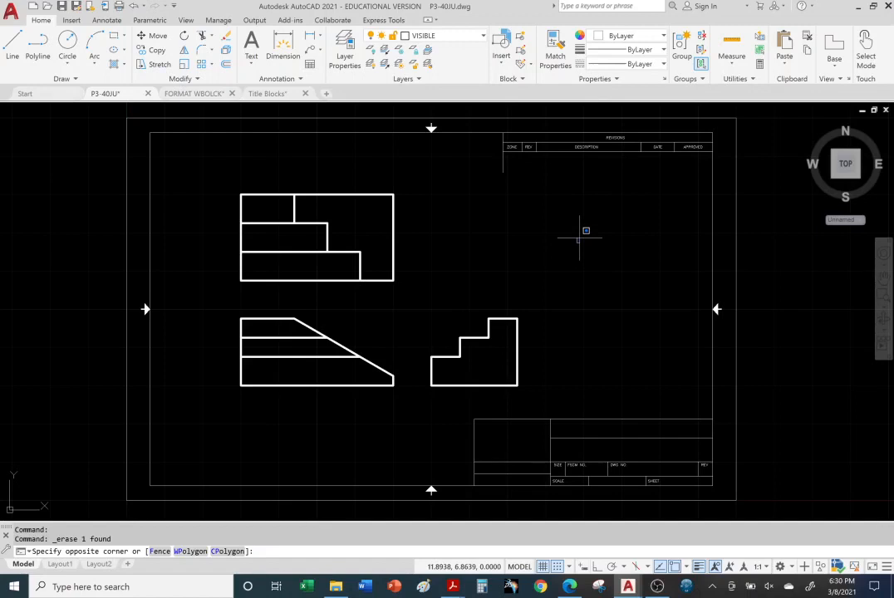
pyautogui.click(866, 312)
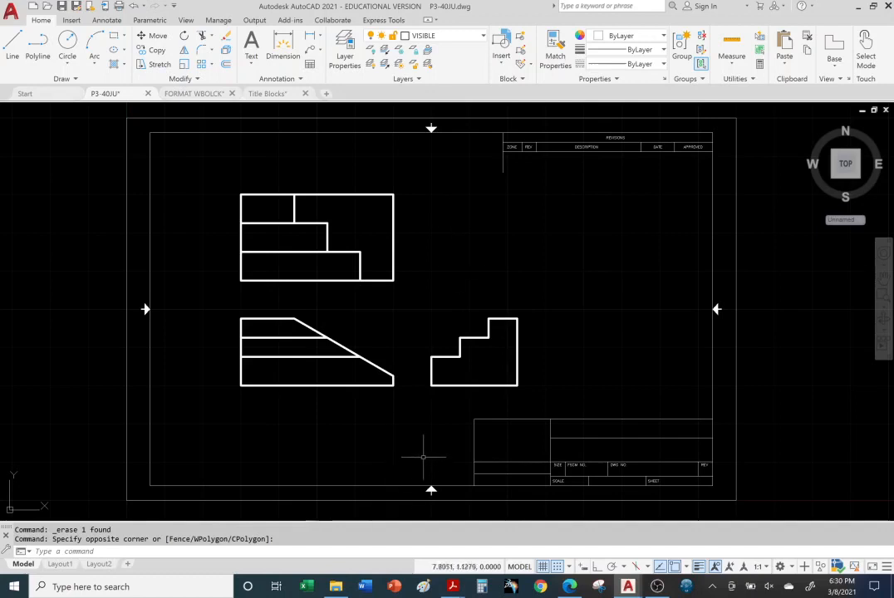
# Move the stepped side view horizontally away from the front view, placing its lower-left corner at 9.125,3
pyautogui.moveTo(420, 300)
pyautogui.mouseDown()
pyautogui.moveTo(543, 257)
pyautogui.moveTo(586, 372)
pyautogui.moveTo(525, 393)
pyautogui.moveTo(416, 399)
pyautogui.moveTo(407, 410)
pyautogui.mouseUp()
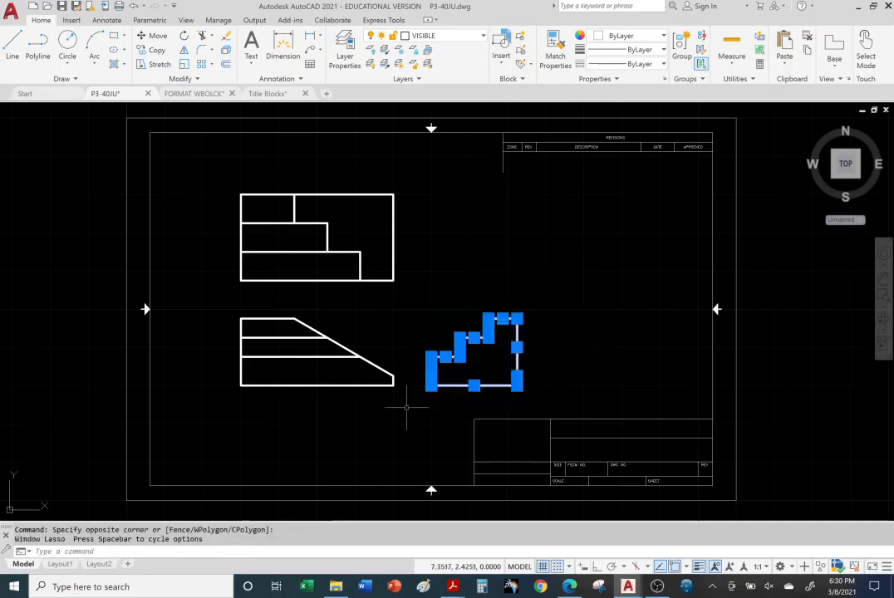
pyautogui.click(153, 35)
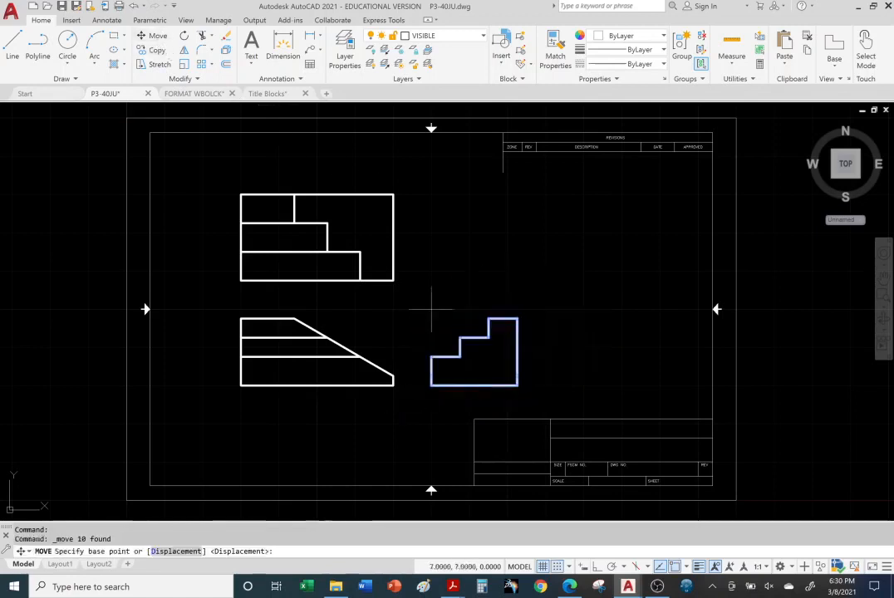
pyautogui.click(430, 386)
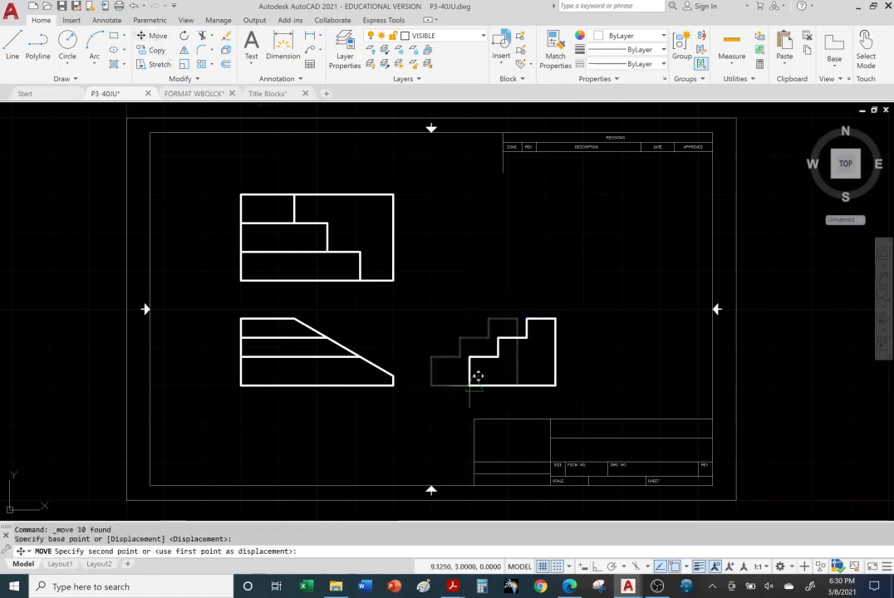
pyautogui.click(475, 380)
# Move the top view straight up from its lower-left corner, keeping it aligned with the front view
pyautogui.moveTo(210, 172)
pyautogui.mouseDown()
pyautogui.moveTo(336, 141)
pyautogui.moveTo(440, 264)
pyautogui.moveTo(366, 291)
pyautogui.moveTo(214, 289)
pyautogui.mouseUp()
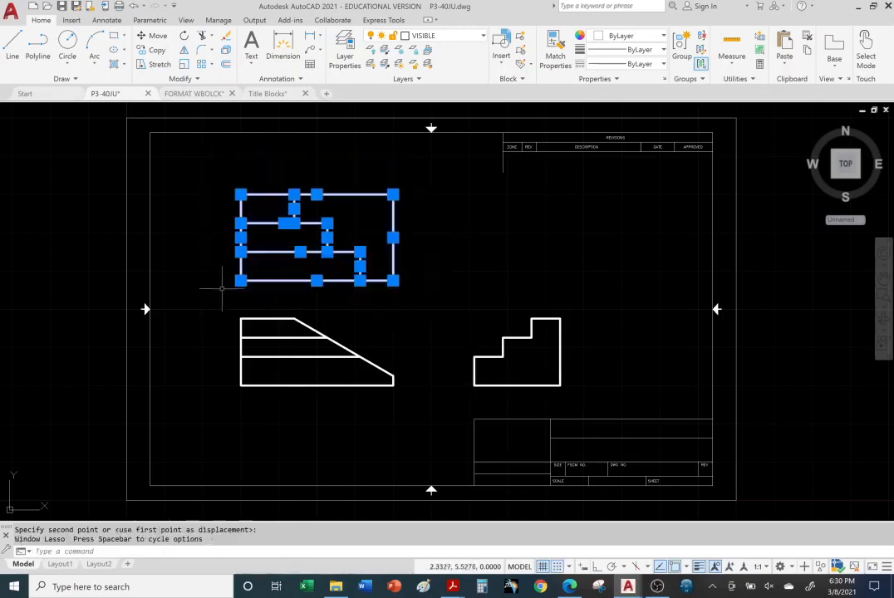
pyautogui.click(152, 35)
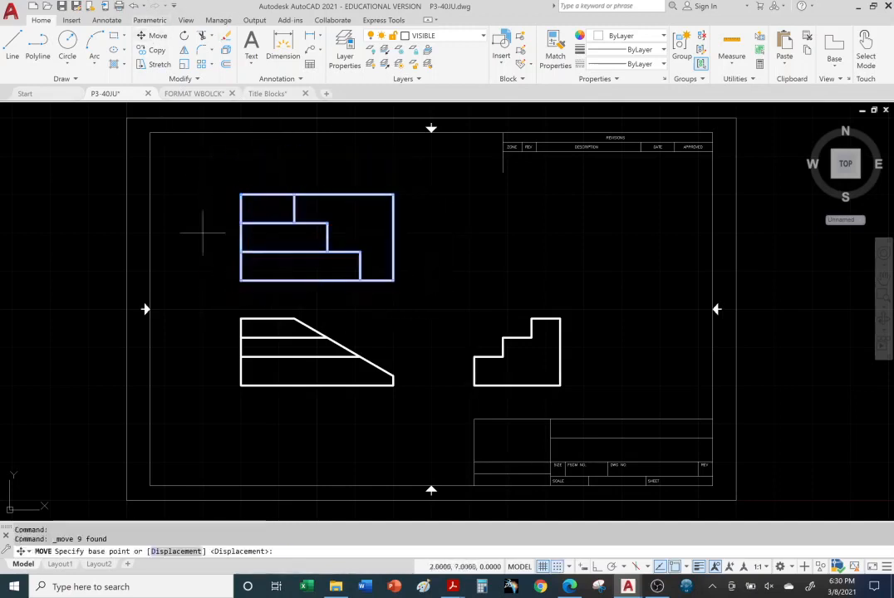
pyautogui.click(249, 261)
pyautogui.click(248, 229)
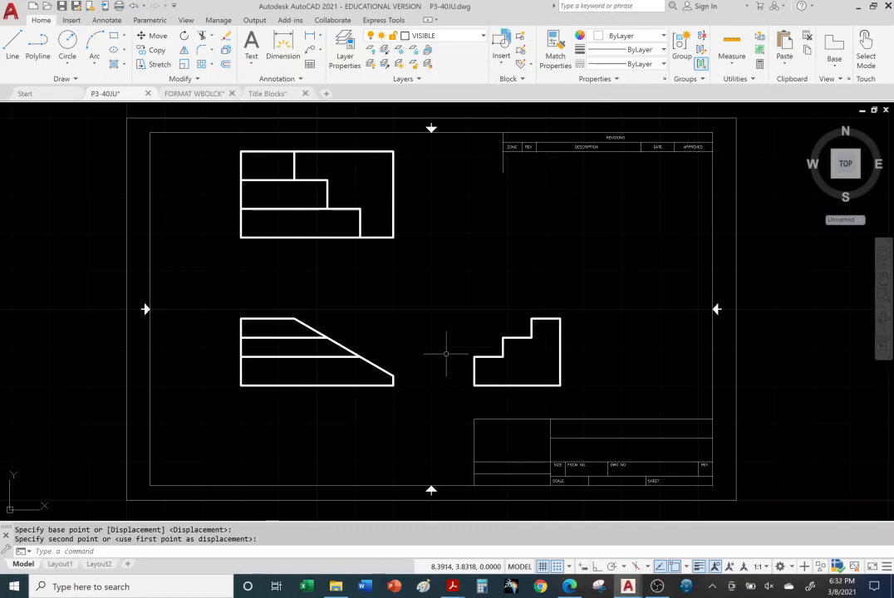
pyautogui.press('Escape')
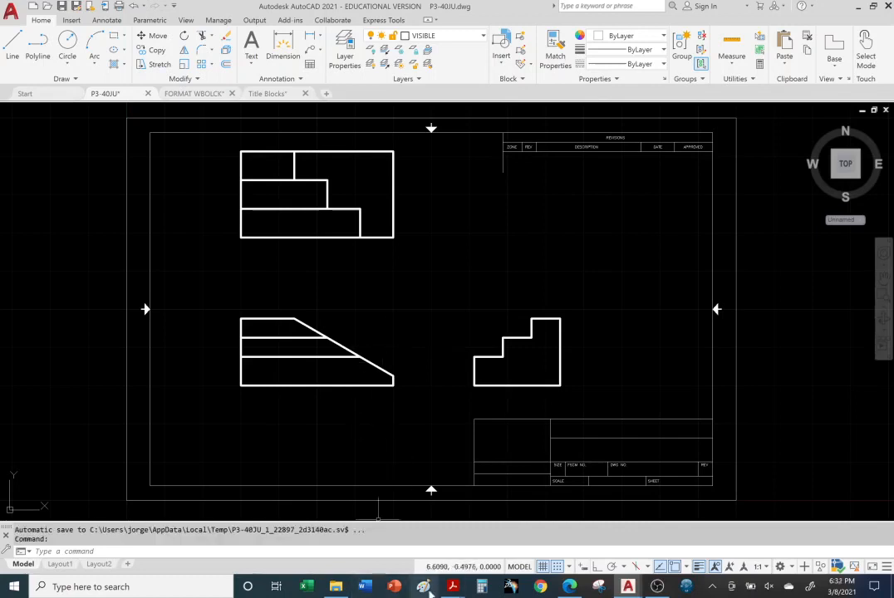
# Switch to the Title Blocks PDF in Acrobat Reader, check the title block instructions, and return to the P3-40JU drawing in AutoCAD
pyautogui.moveTo(453, 588)
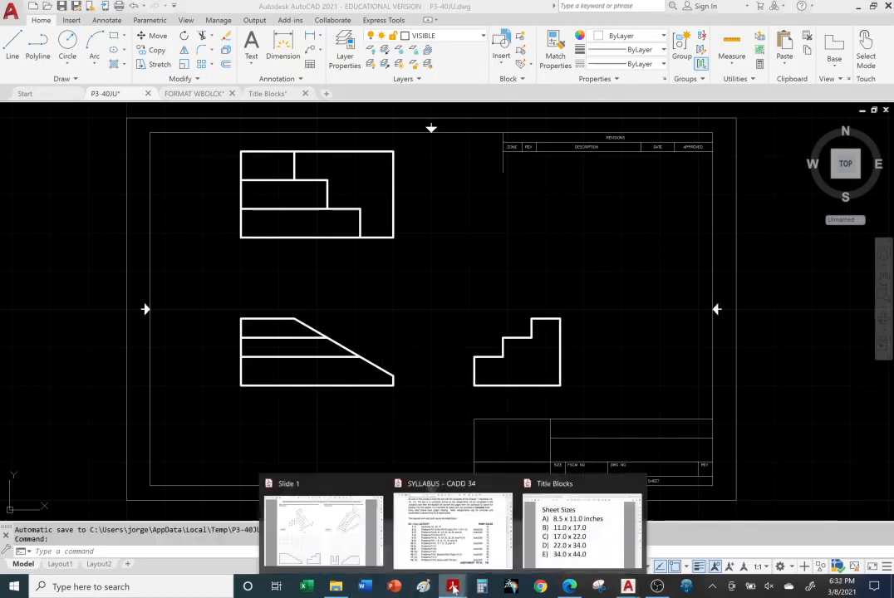
pyautogui.click(582, 529)
pyautogui.scroll(-6, 517, 410)
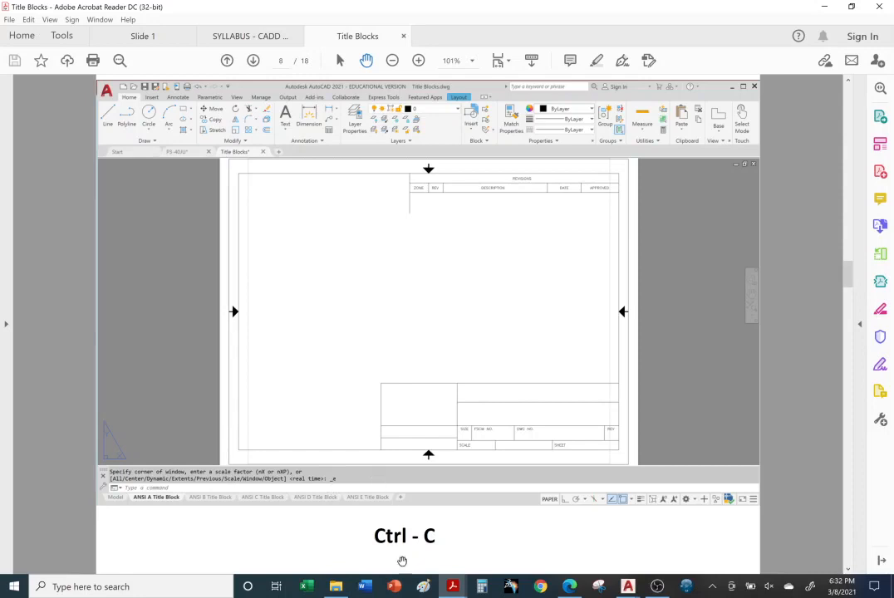
pyautogui.moveTo(629, 588)
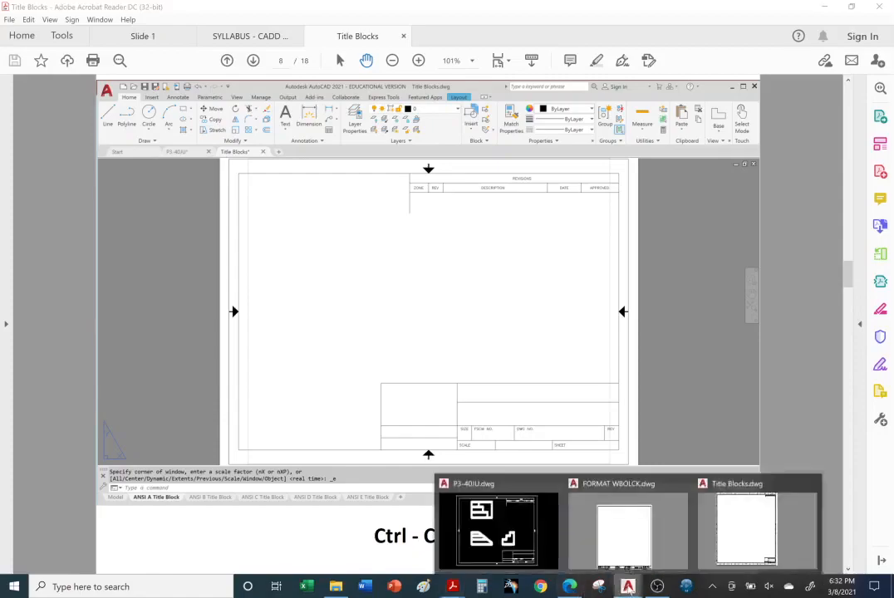
pyautogui.click(490, 523)
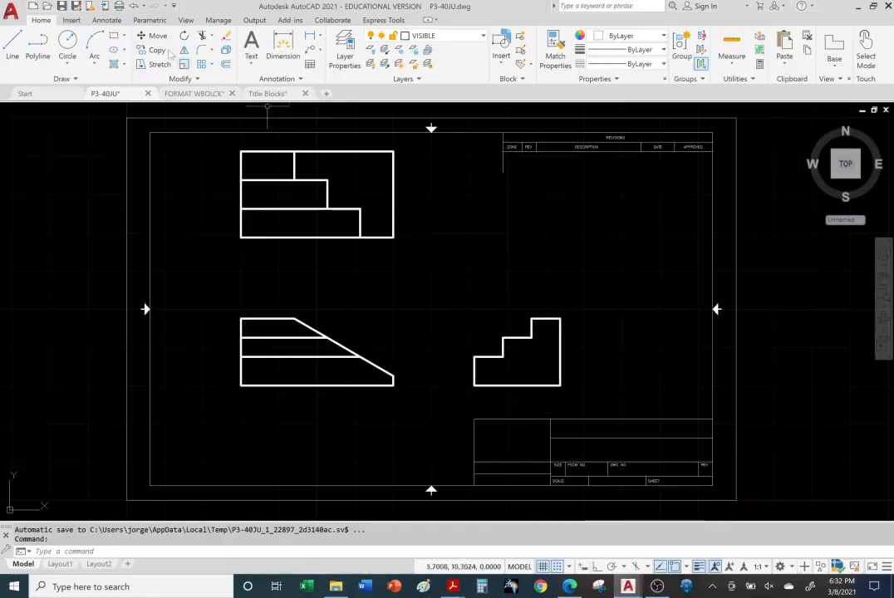
# Start opening a file and set the file type to Drawing Template (*.dwt)
pyautogui.click(48, 7)
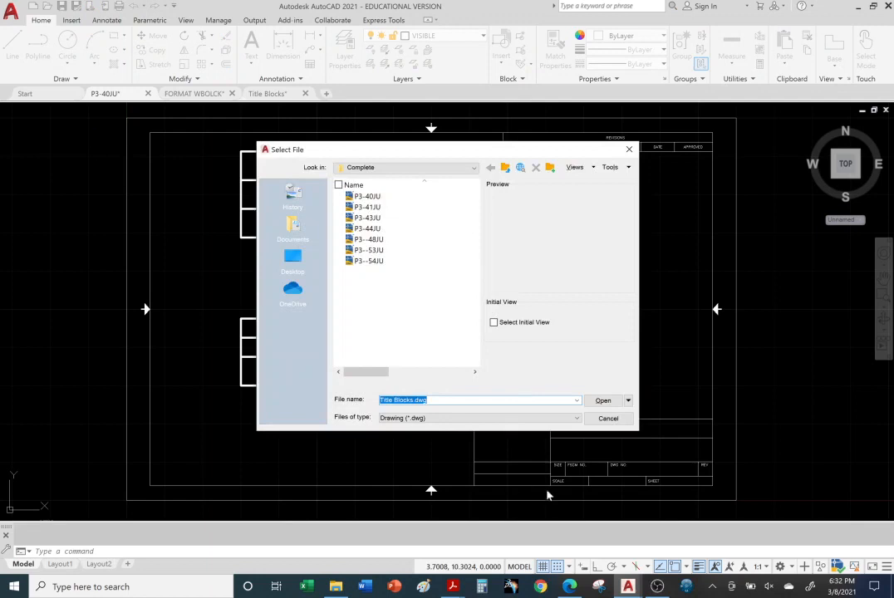
pyautogui.click(578, 420)
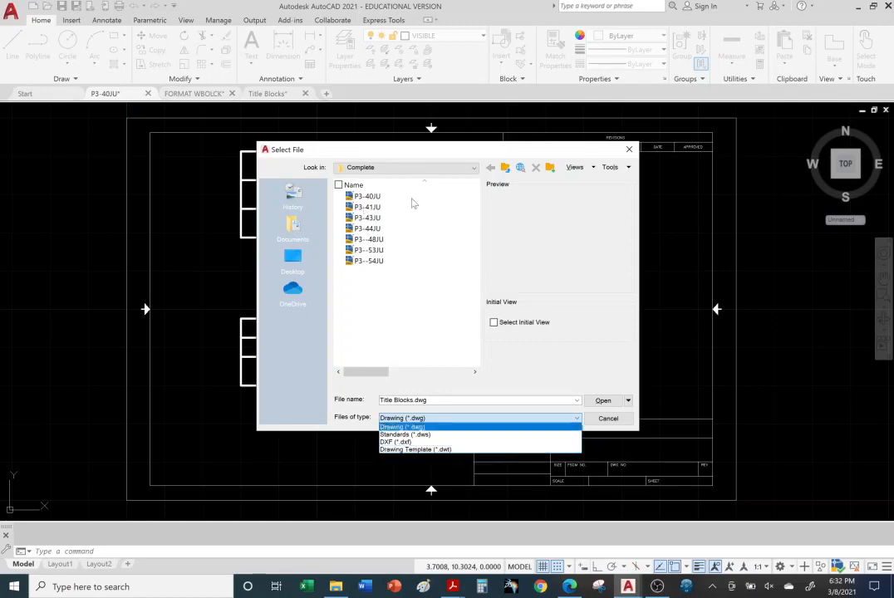
pyautogui.click(439, 451)
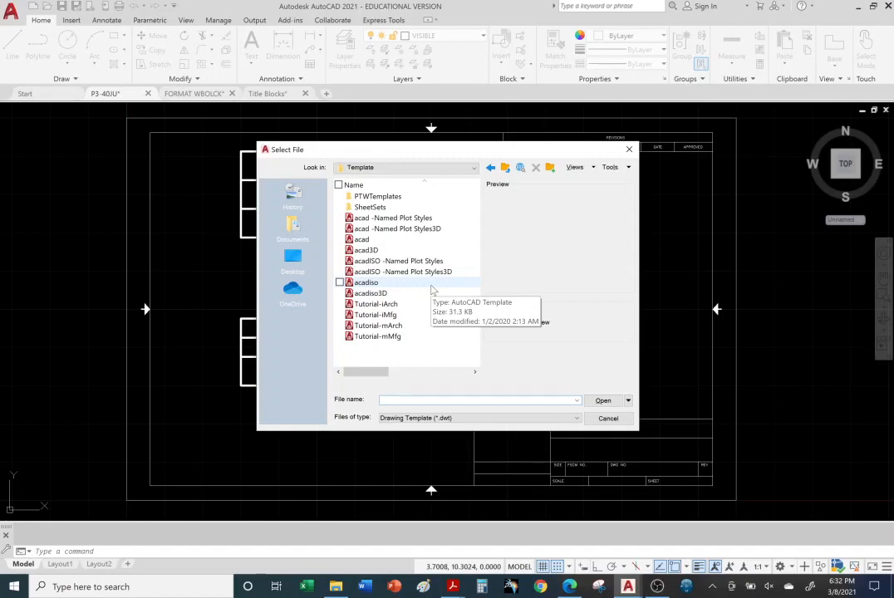
# Preview the acad -Named Plot Styles, acad -Named Plot Styles3D, acad, acad3D and acadISO -Named Plot Styles3D templates
pyautogui.click(378, 218)
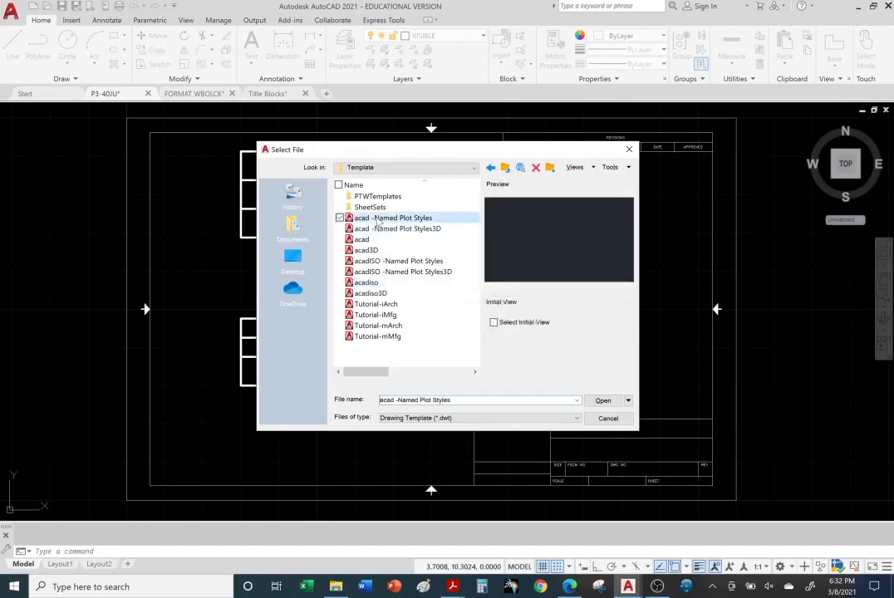
pyautogui.click(374, 229)
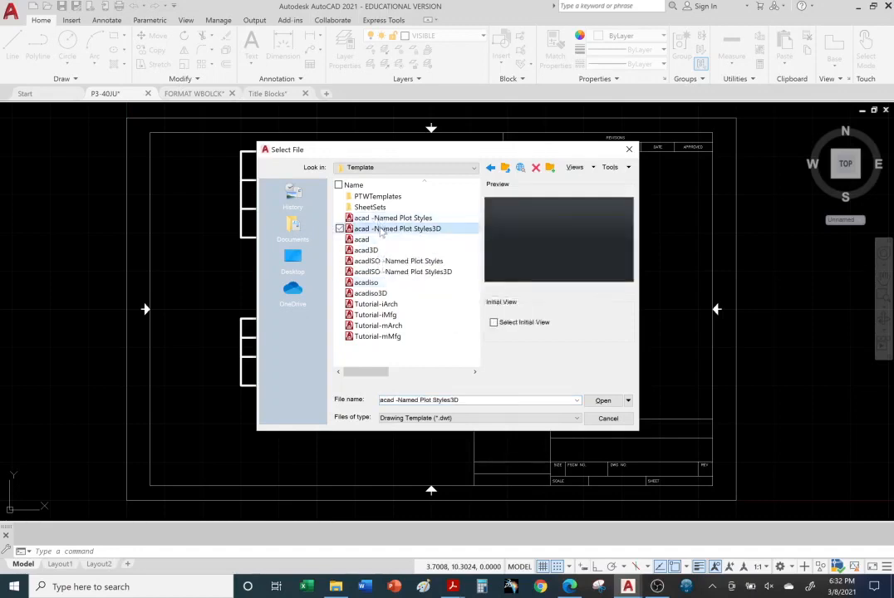
pyautogui.click(369, 240)
pyautogui.click(367, 250)
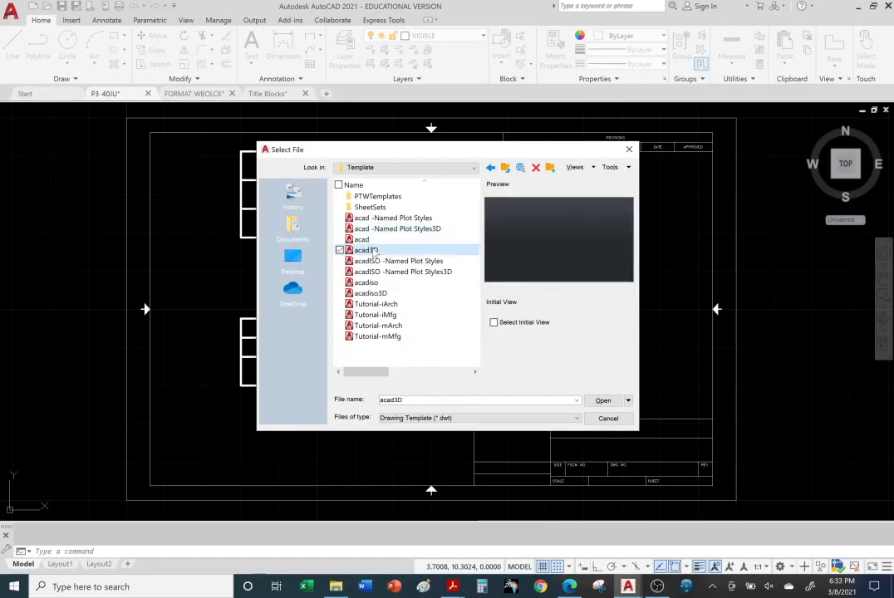
pyautogui.click(375, 272)
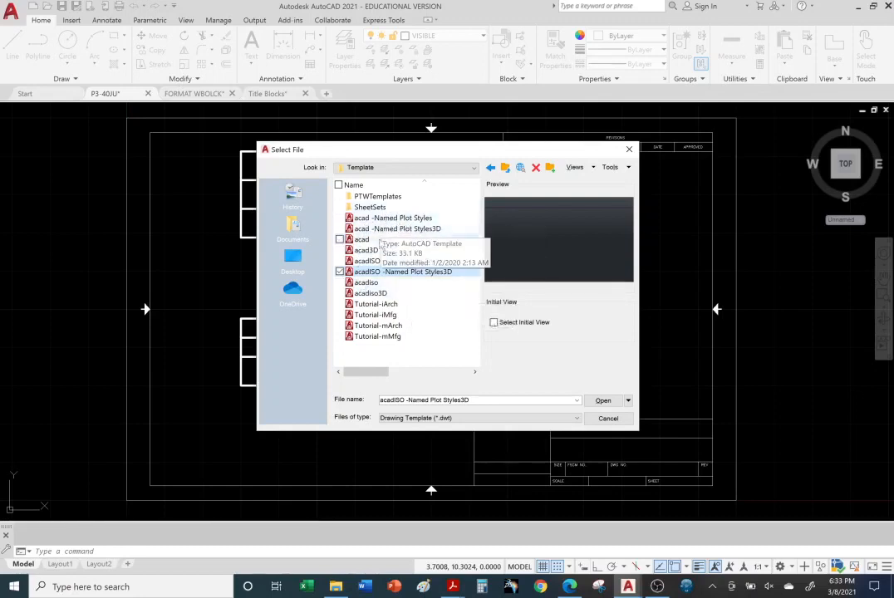
# Preview the Tutorial-iArch, Tutorial-iMfg, Tutorial-mArch and Tutorial-mMfg templates and compare their title block layouts
pyautogui.click(376, 304)
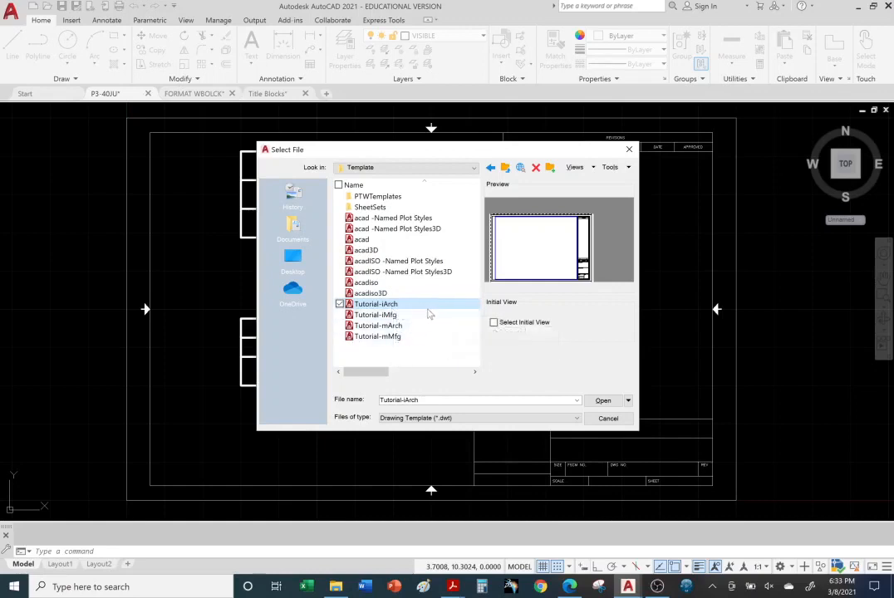
pyautogui.click(399, 317)
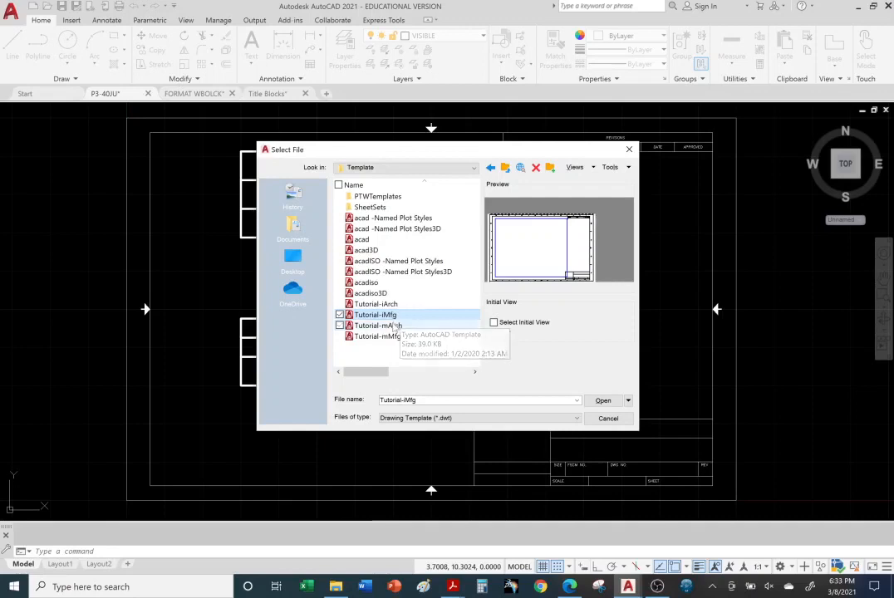
pyautogui.click(391, 305)
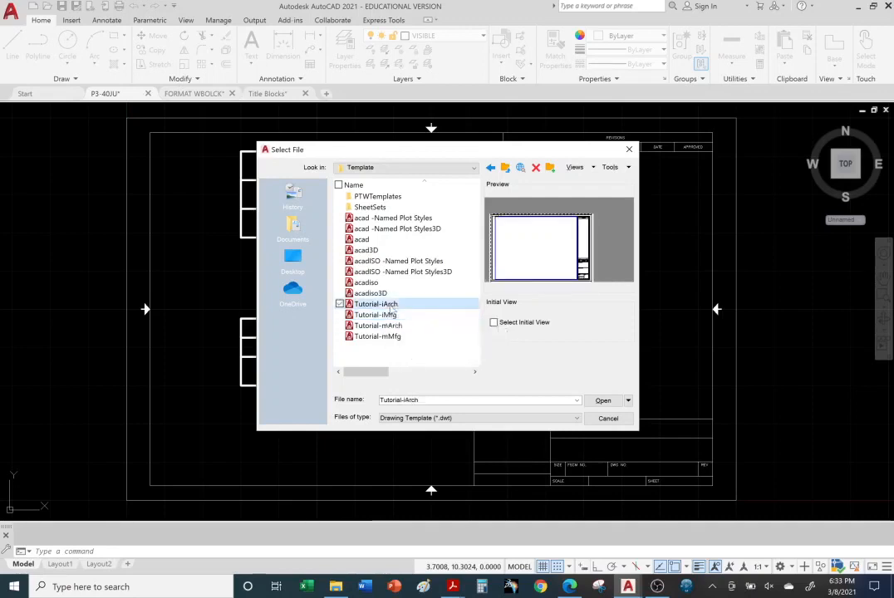
pyautogui.click(392, 315)
pyautogui.click(394, 325)
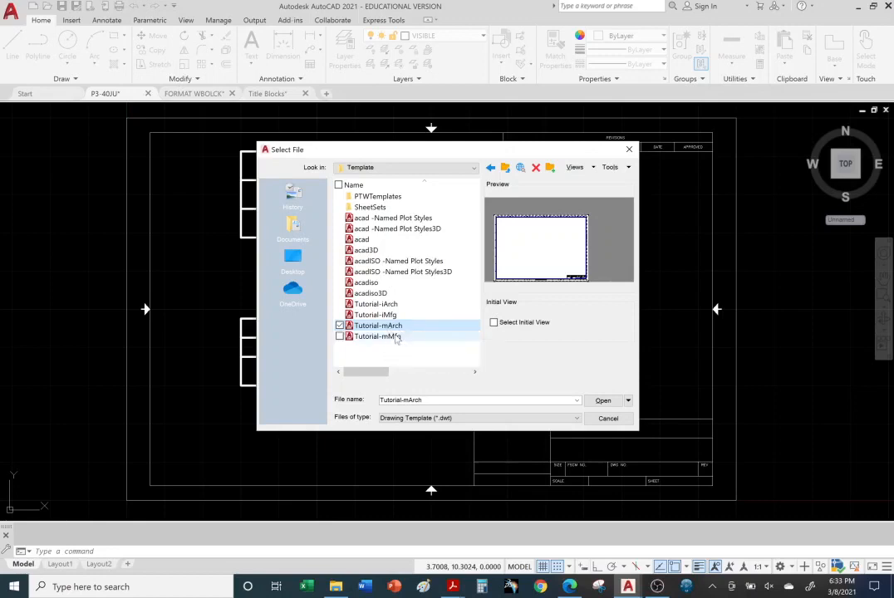
pyautogui.click(401, 341)
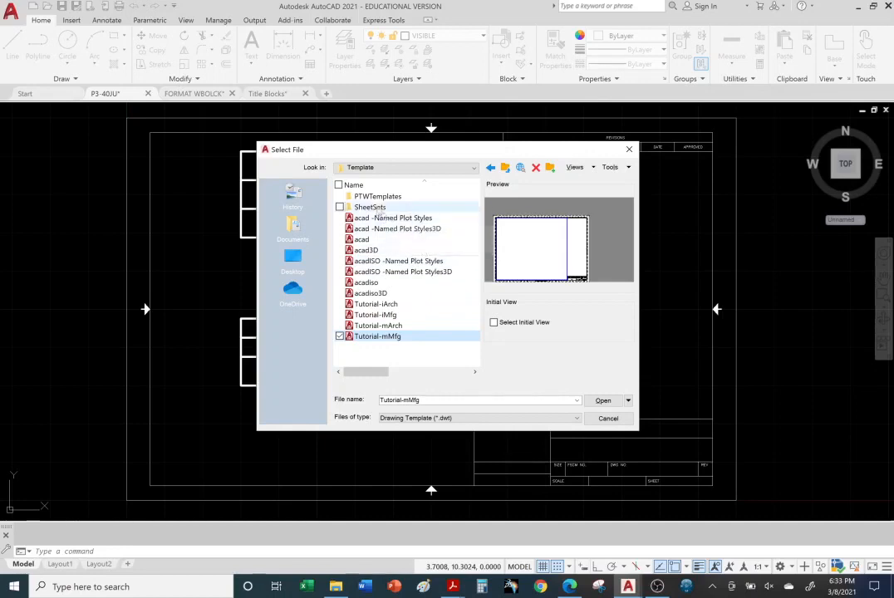
# Look inside the Template1 and Template2 subfolders of PTWTemplates for title block templates and return to the Template folder
pyautogui.doubleClick(378, 197)
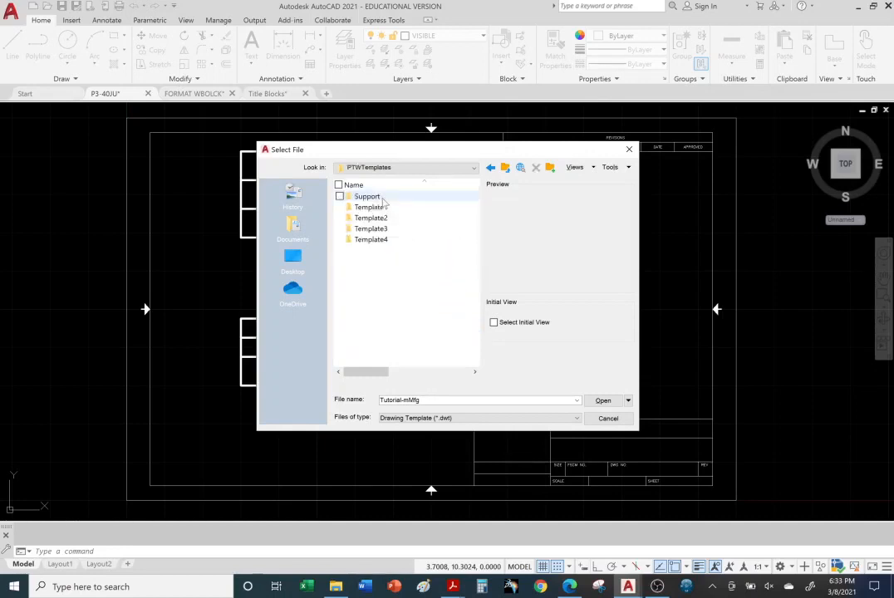
pyautogui.doubleClick(373, 207)
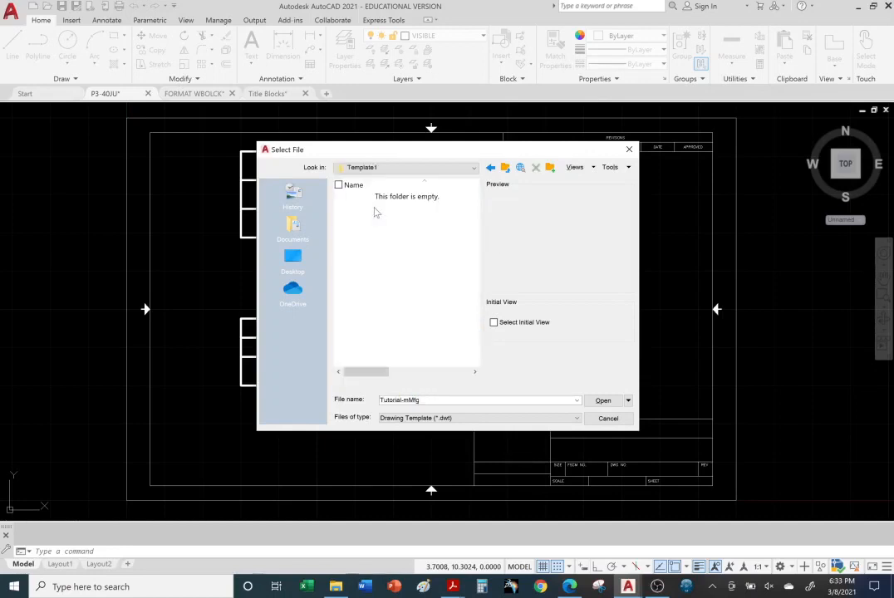
pyautogui.click(405, 167)
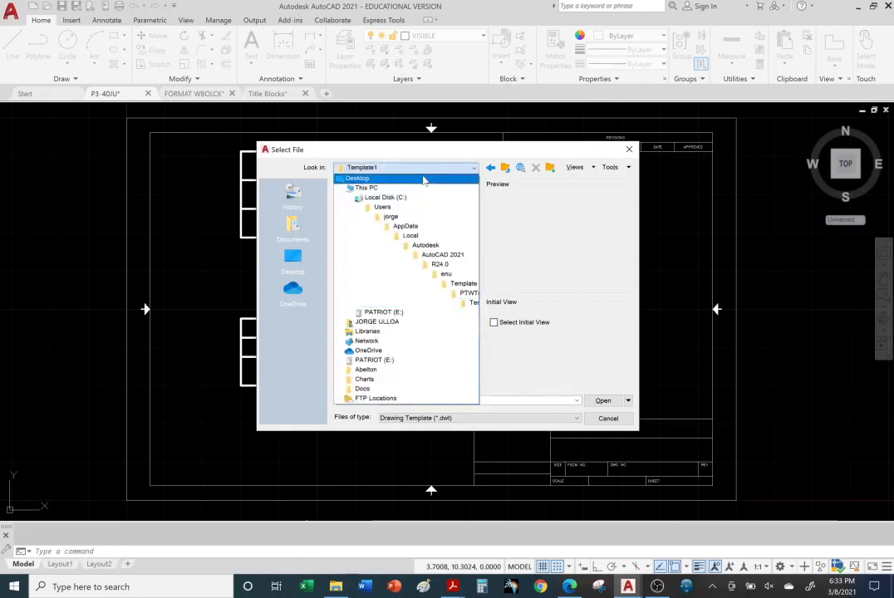
pyautogui.click(466, 285)
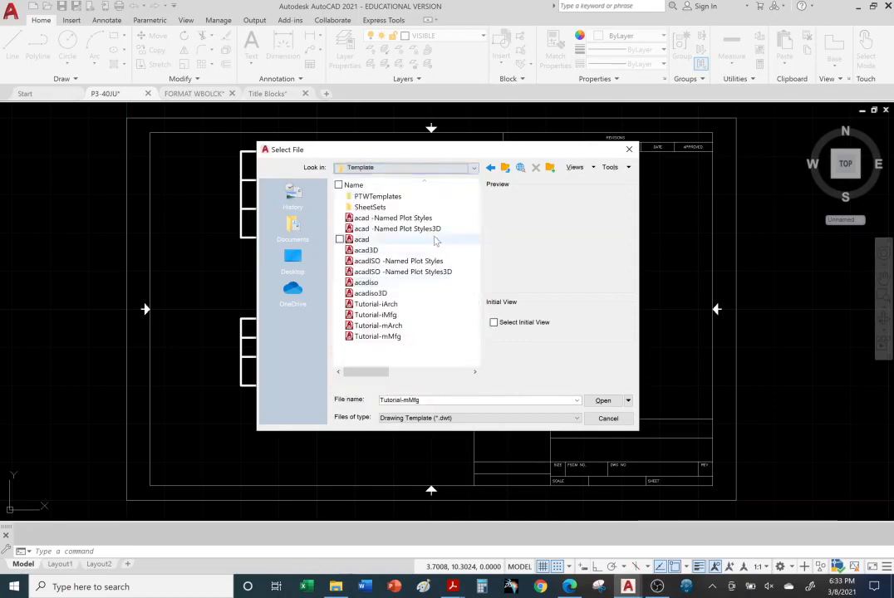
pyautogui.doubleClick(387, 197)
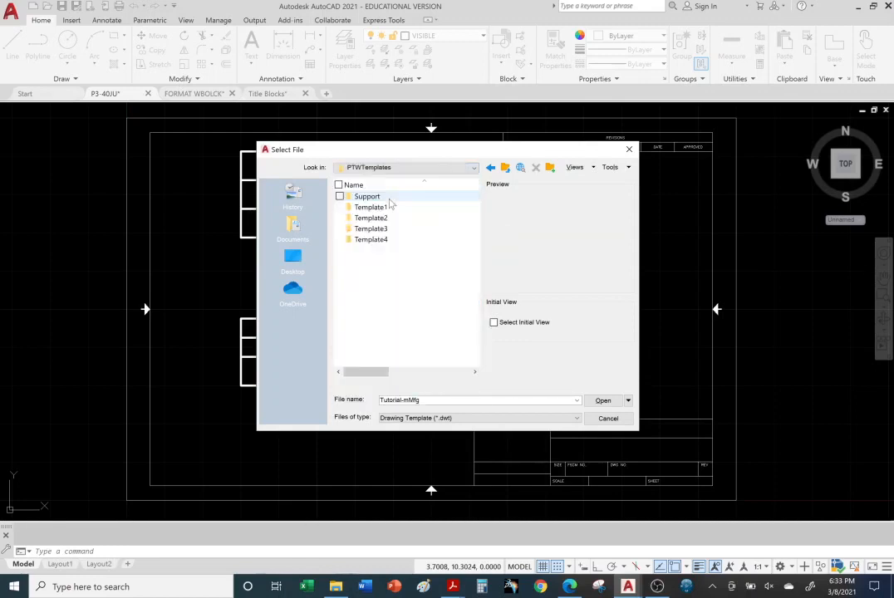
pyautogui.doubleClick(384, 218)
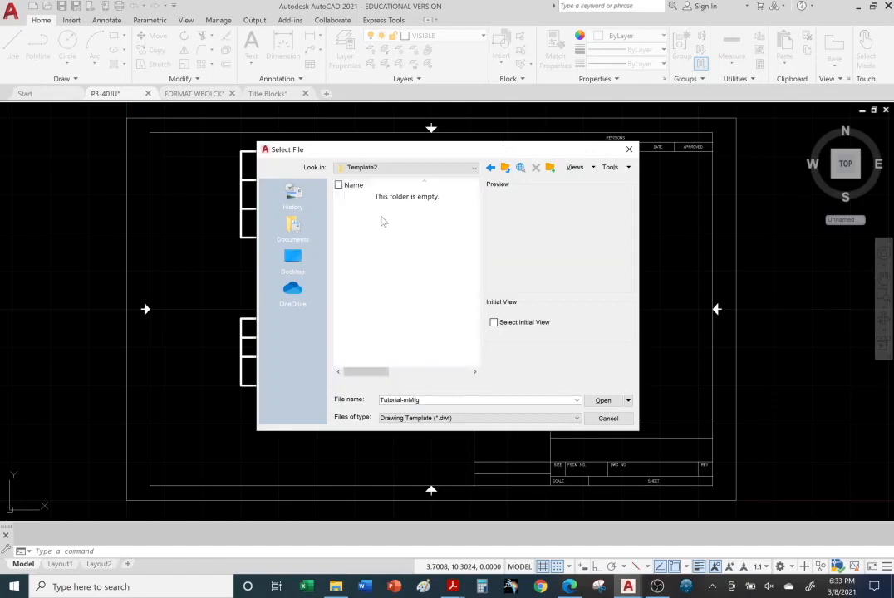
pyautogui.click(463, 169)
pyautogui.click(459, 284)
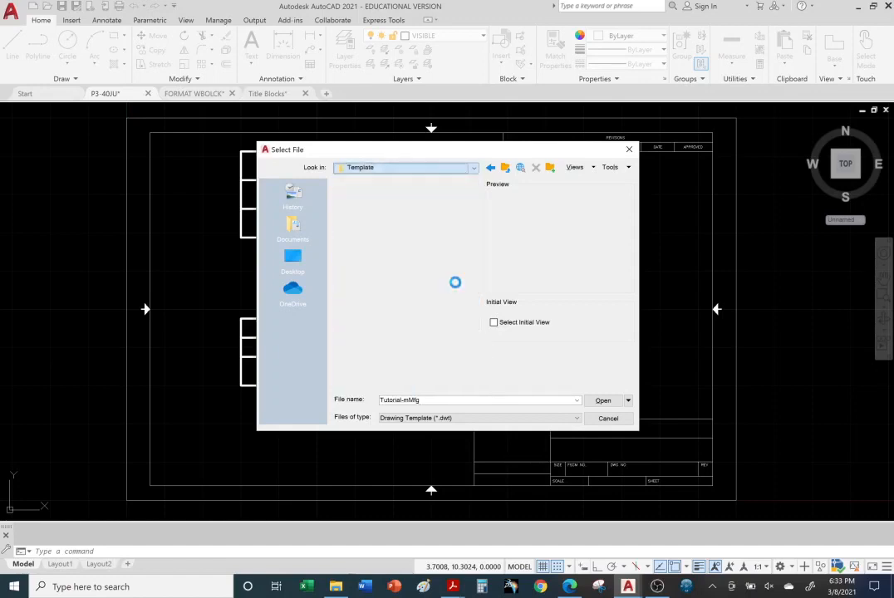
# Browse the SheetSets folder and preview its Architectural, Civil and Manufacturing templates in both Imperial and Metric versions
pyautogui.doubleClick(372, 206)
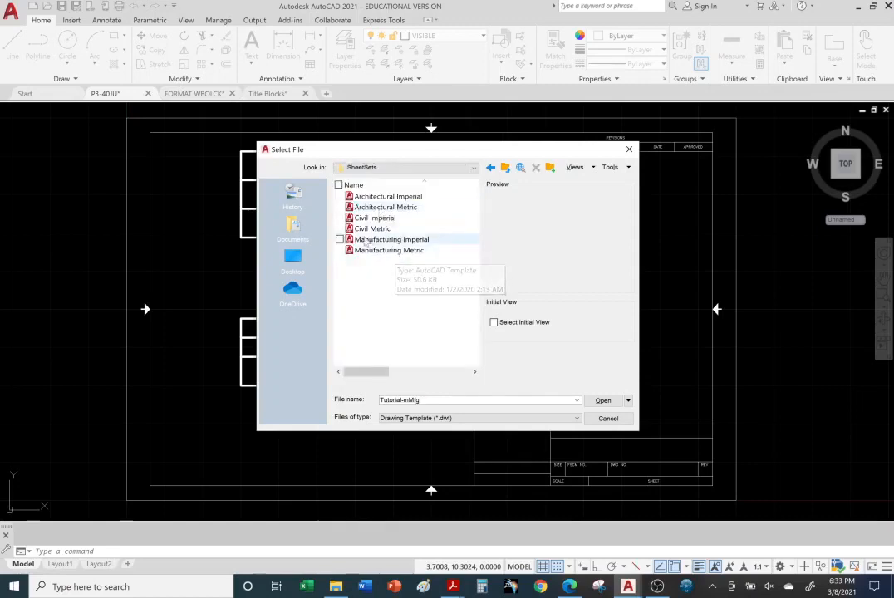
pyautogui.click(387, 196)
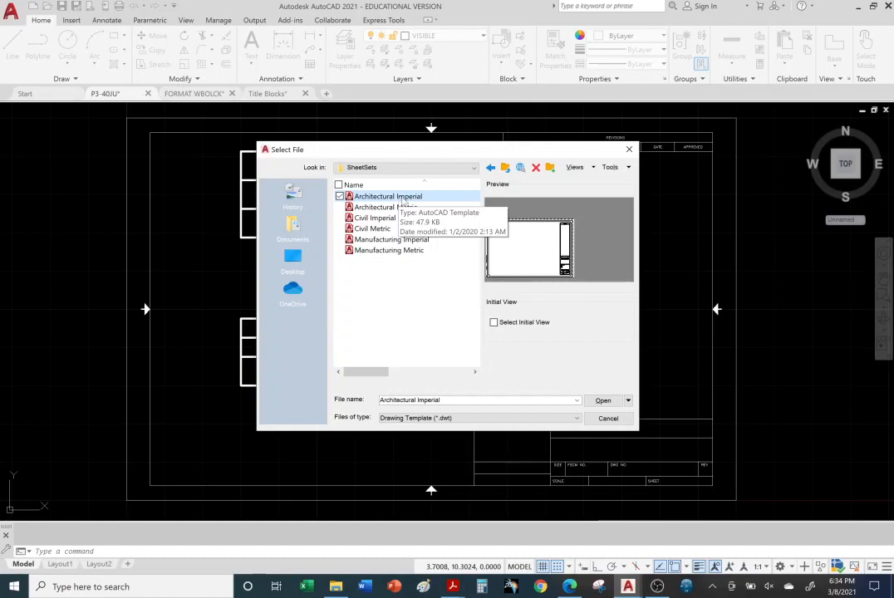
pyautogui.click(385, 208)
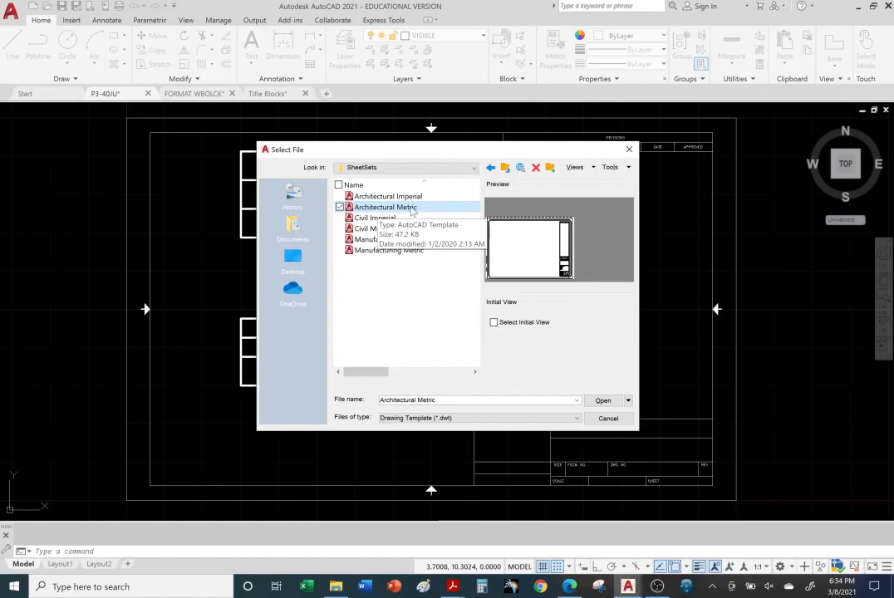
pyautogui.click(388, 219)
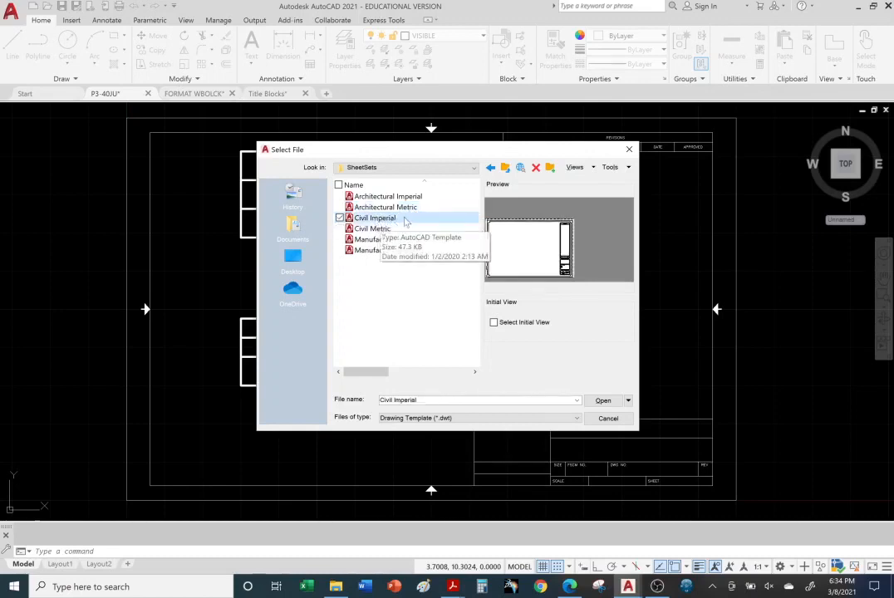
pyautogui.click(372, 230)
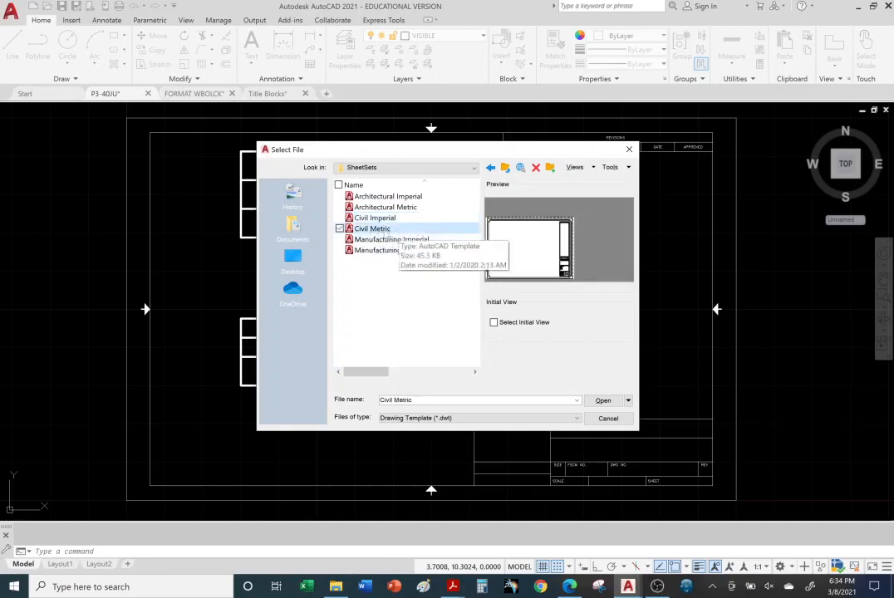
pyautogui.click(387, 240)
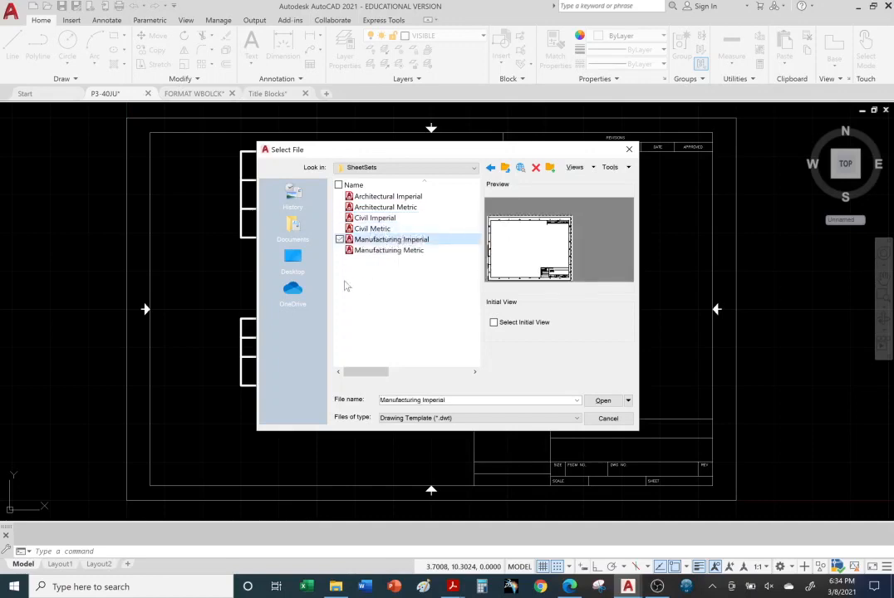
pyautogui.click(411, 241)
pyautogui.click(399, 250)
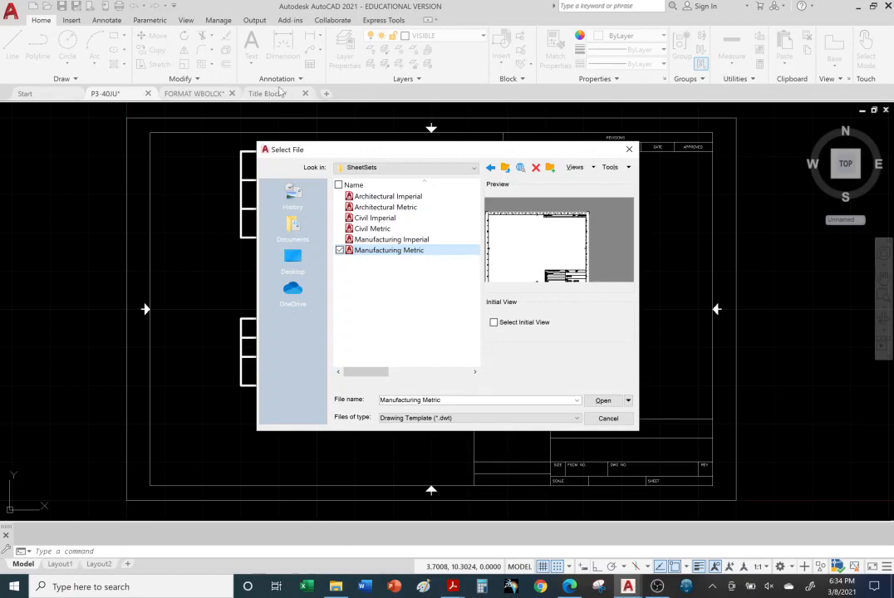
# Open the Manufacturing Imperial template and check its layer list and ANSI C sheet layout
pyautogui.click(395, 241)
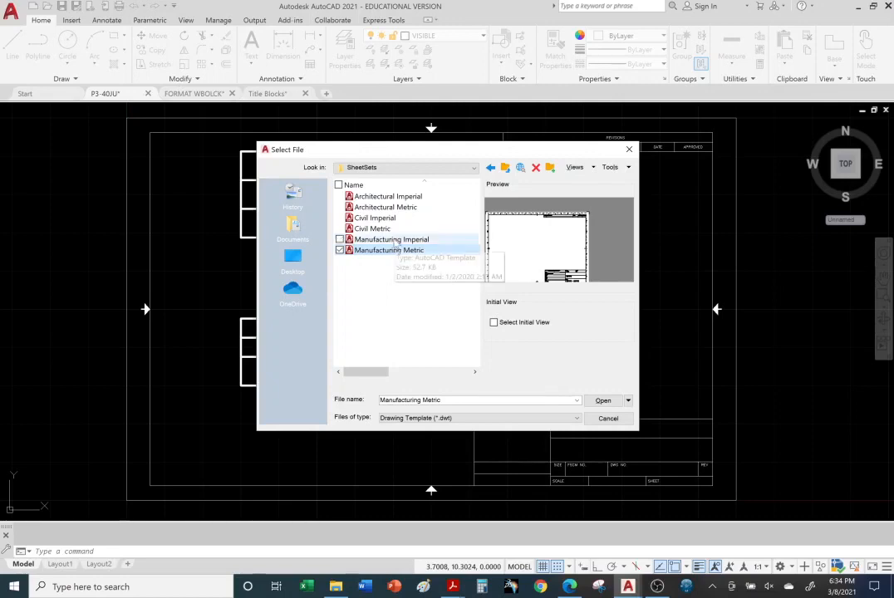
pyautogui.doubleClick(396, 241)
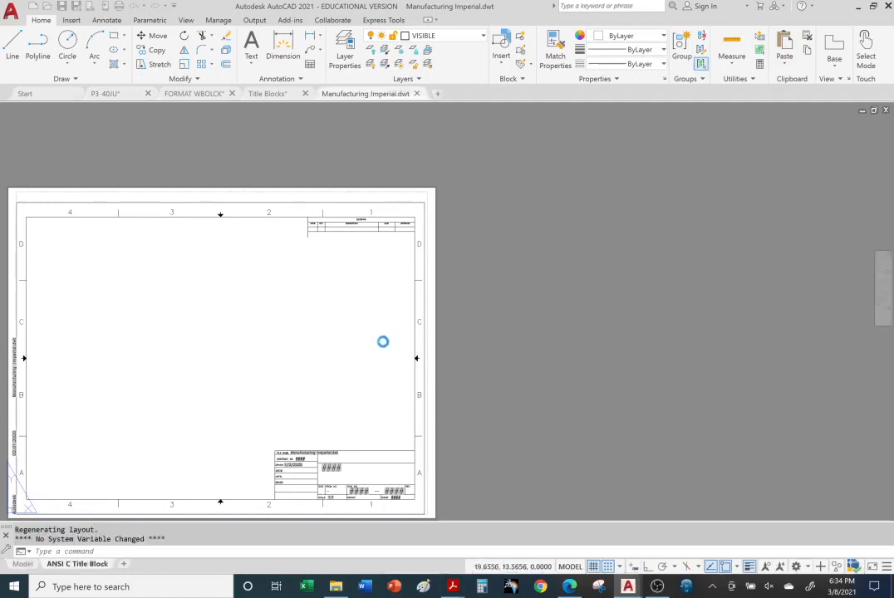
pyautogui.click(482, 36)
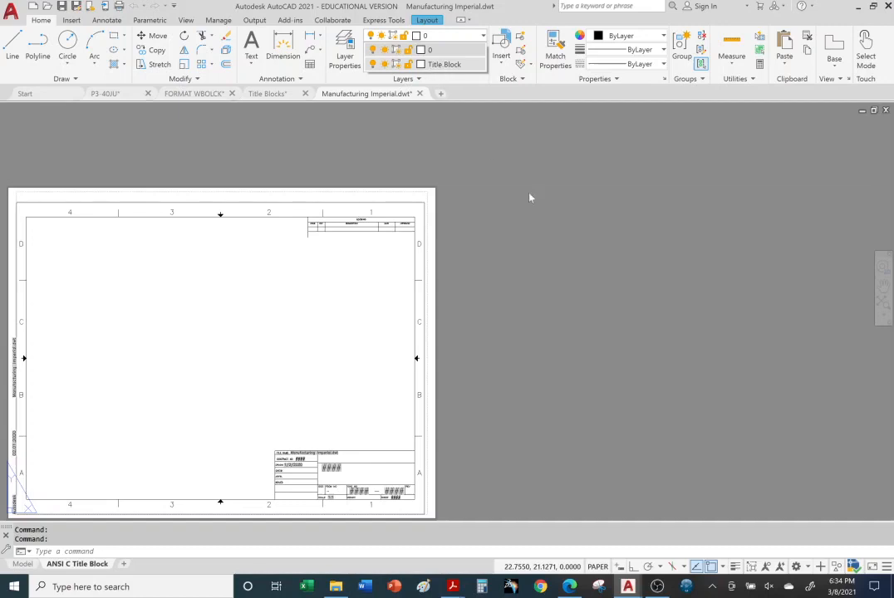
pyautogui.click(533, 322)
pyautogui.moveTo(513, 325); pyautogui.dragTo(683, 278, button='middle')
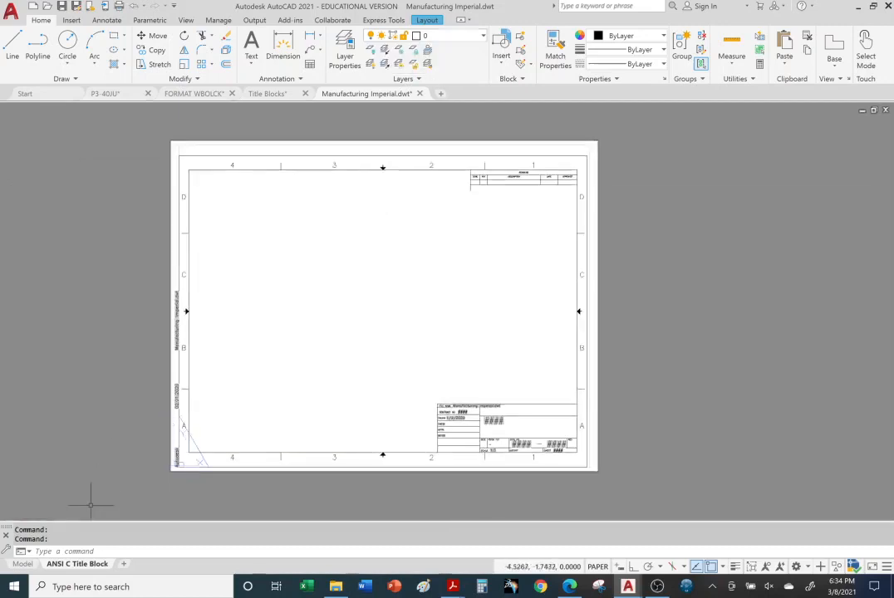
pyautogui.click(93, 457)
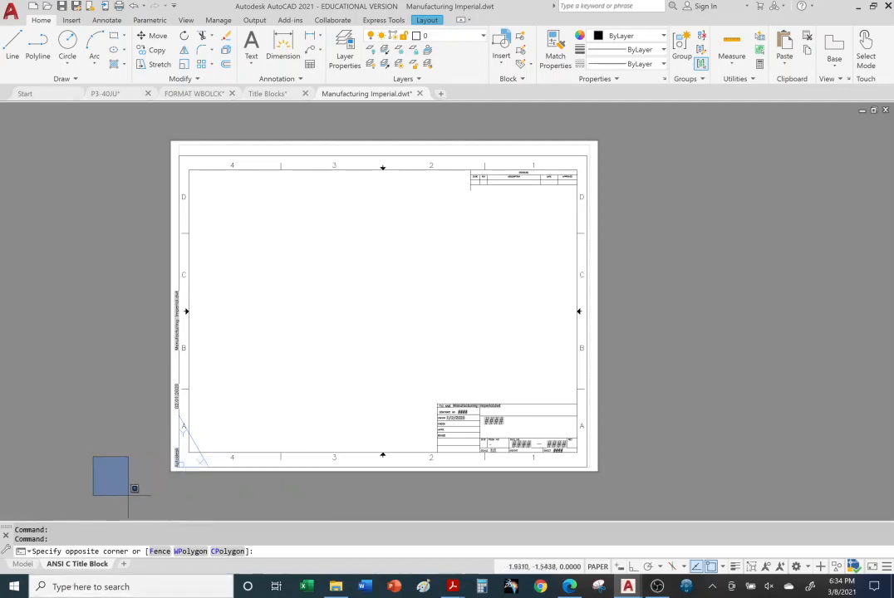
pyautogui.click(70, 468)
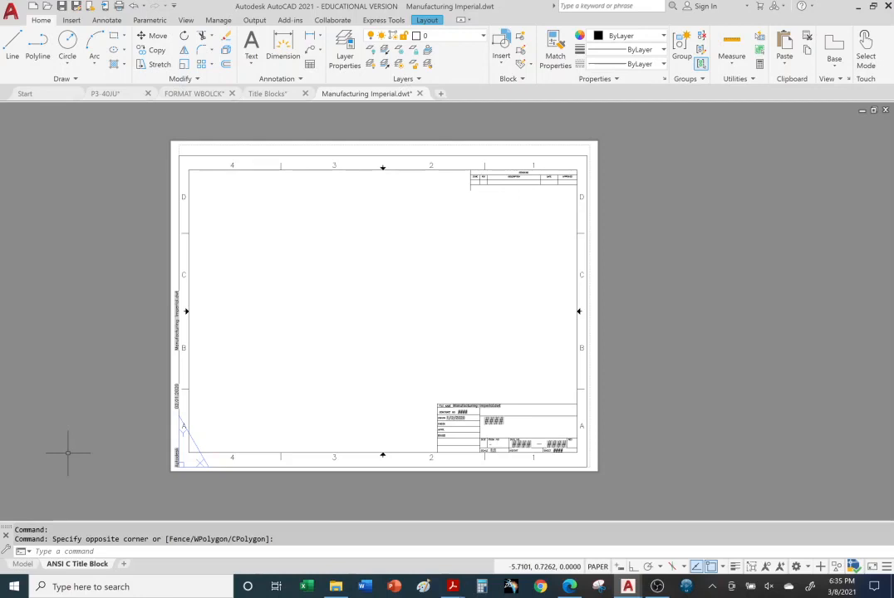
# Inspect the sheet name and contract number attributes of the title block in the Enhanced Attribute Editor, leaving their values unedited
pyautogui.moveTo(70, 455); pyautogui.dragTo(144, 459, button='middle')
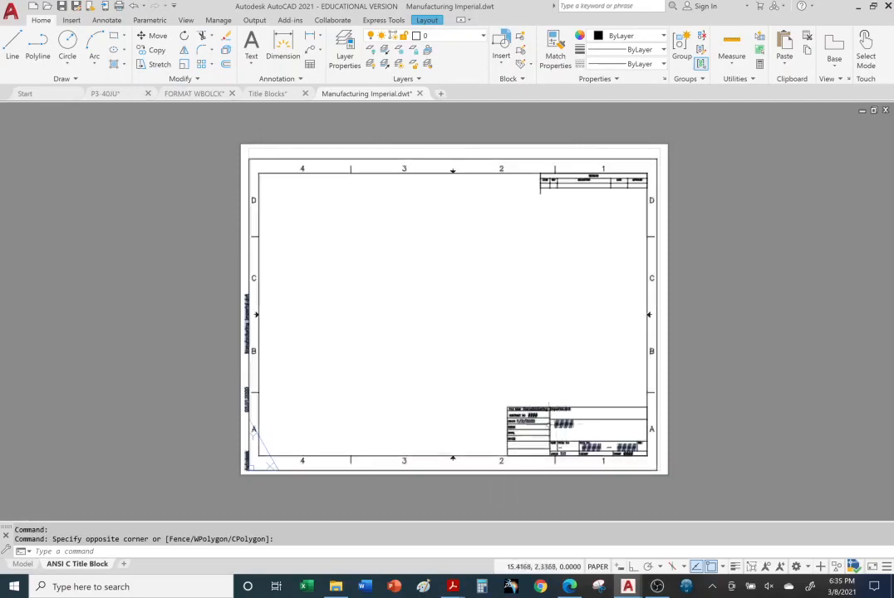
pyautogui.scroll(-4, 555, 422)
pyautogui.scroll(10, 565, 428)
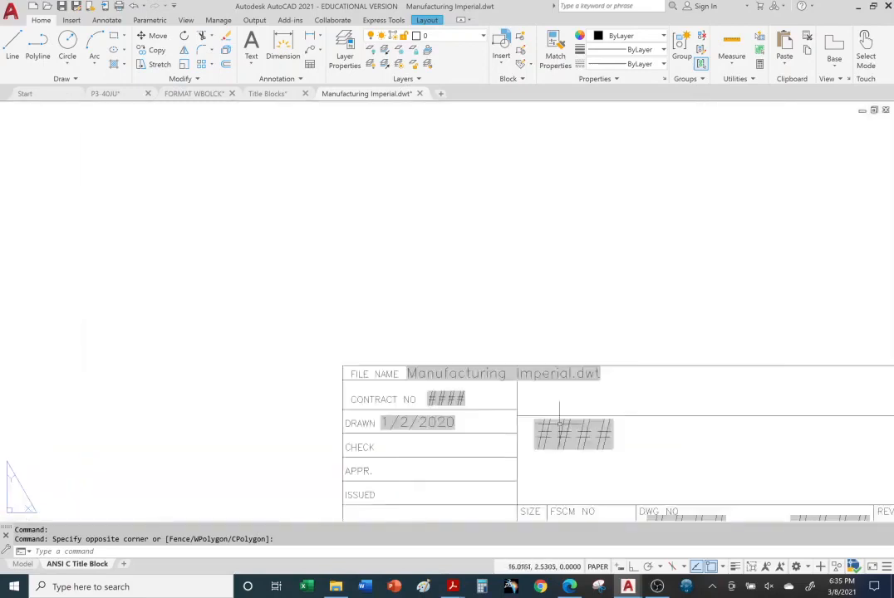
pyautogui.press('Escape')
pyautogui.doubleClick(585, 438)
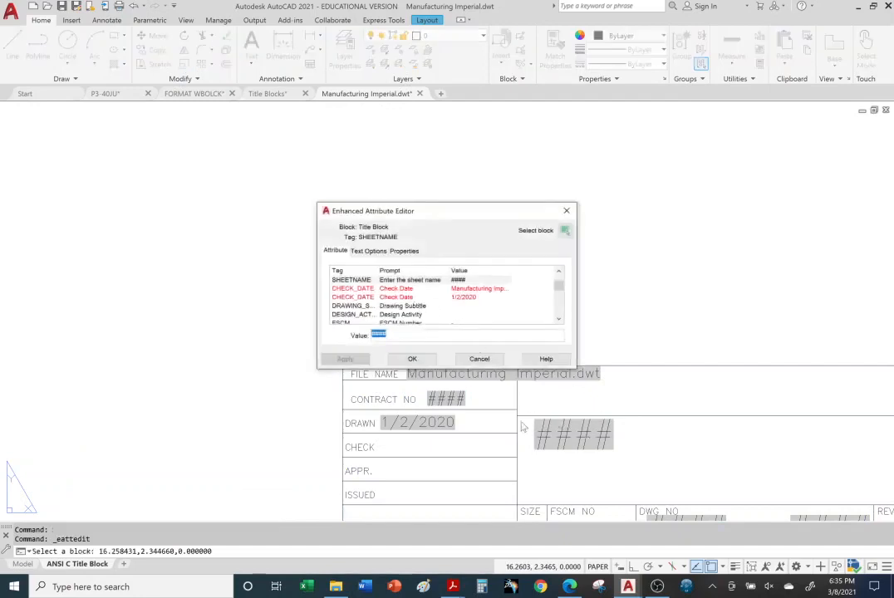
pyautogui.click(567, 210)
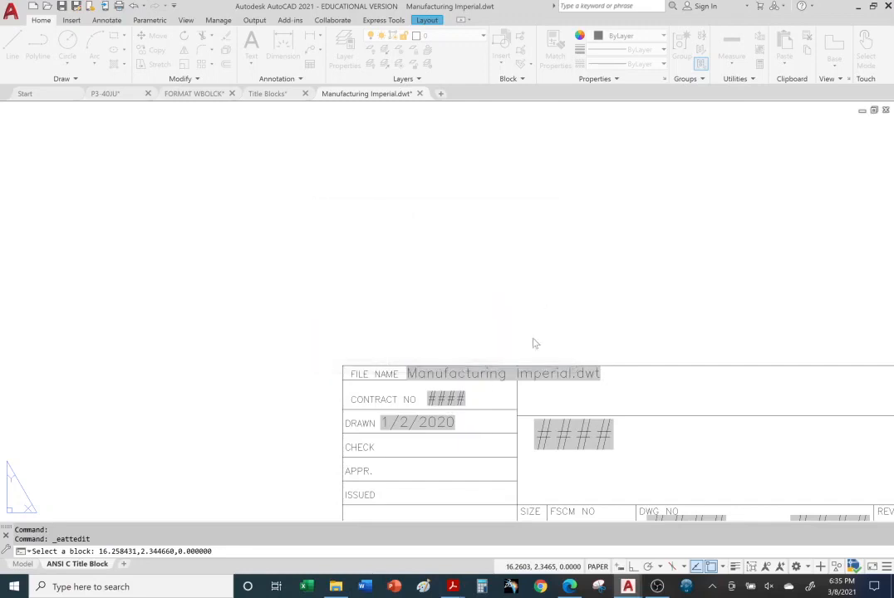
pyautogui.doubleClick(447, 401)
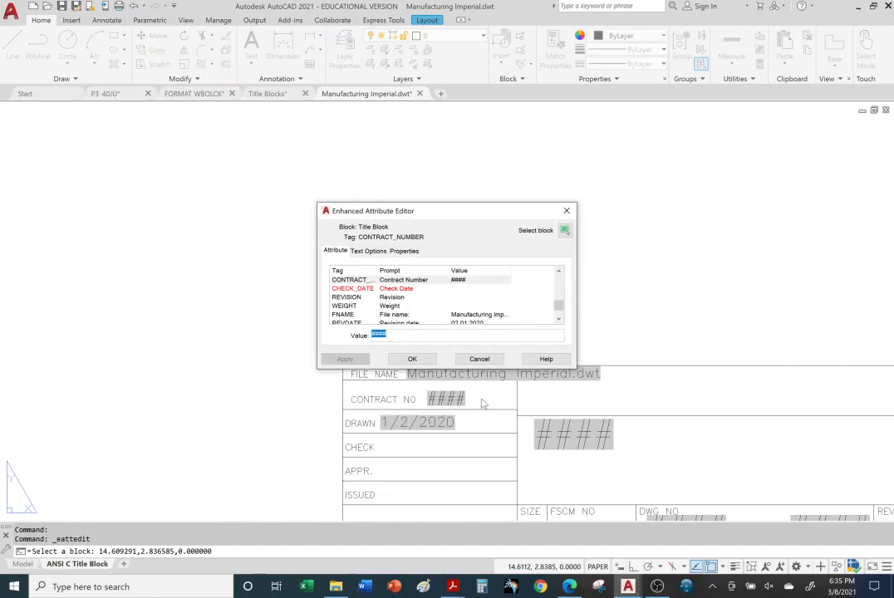
pyautogui.click(567, 210)
# Switch the Manufacturing Imperial template to model space and draw a sample circle freehand in the empty drawing area
pyautogui.scroll(1, 538, 309)
pyautogui.scroll(-5, 538, 310)
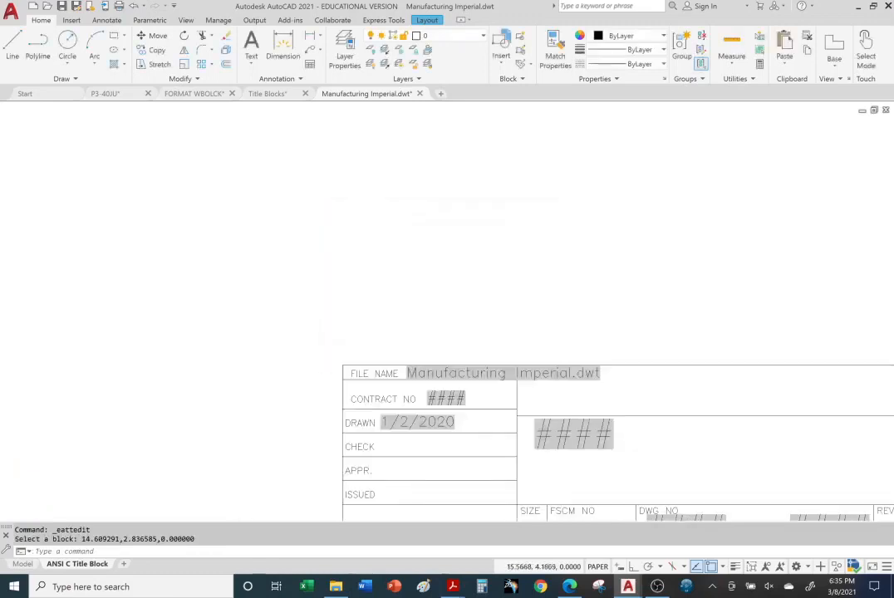
pyautogui.moveTo(488, 263); pyautogui.dragTo(547, 356, button='middle')
pyautogui.scroll(-3, 503, 281)
pyautogui.moveTo(505, 282); pyautogui.dragTo(453, 295, button='middle')
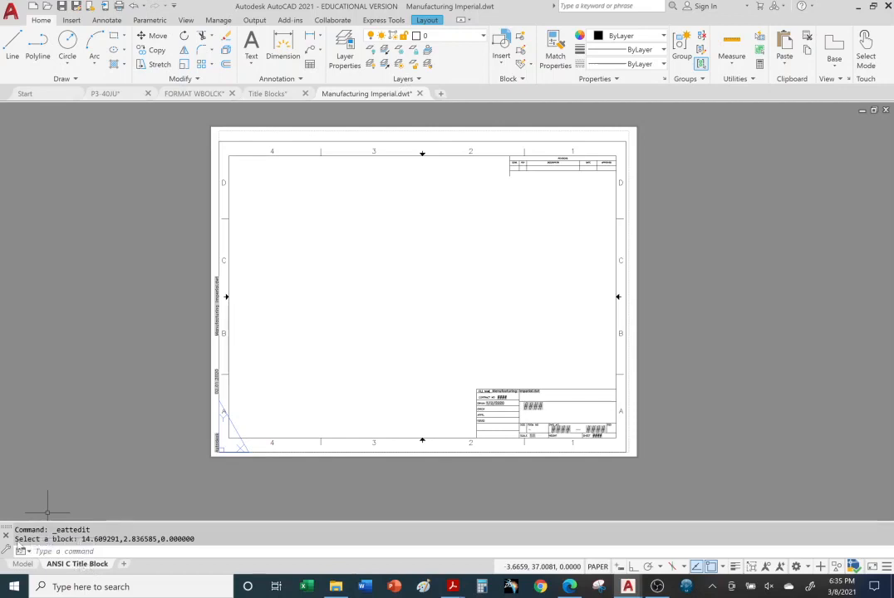
pyautogui.moveTo(25, 567)
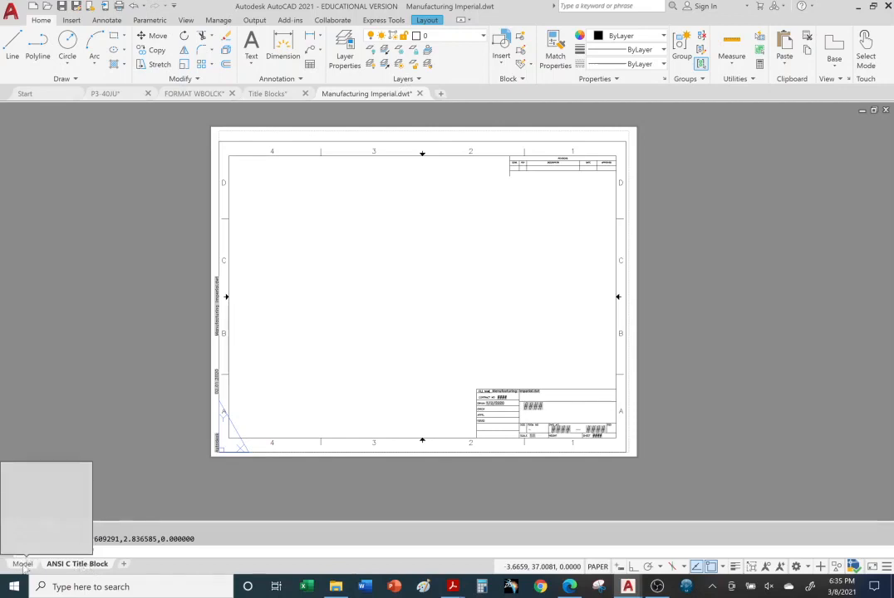
pyautogui.click(23, 564)
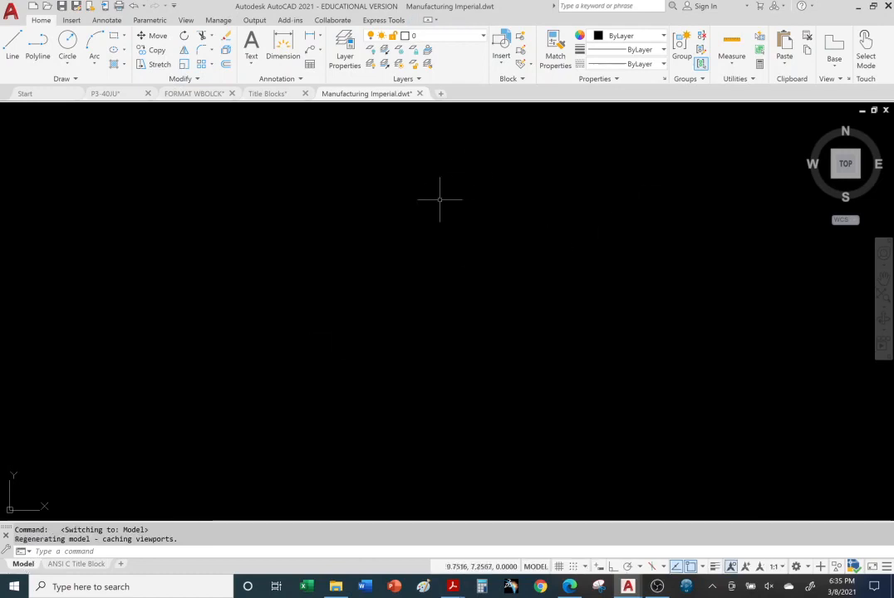
pyautogui.click(68, 40)
pyautogui.click(496, 337)
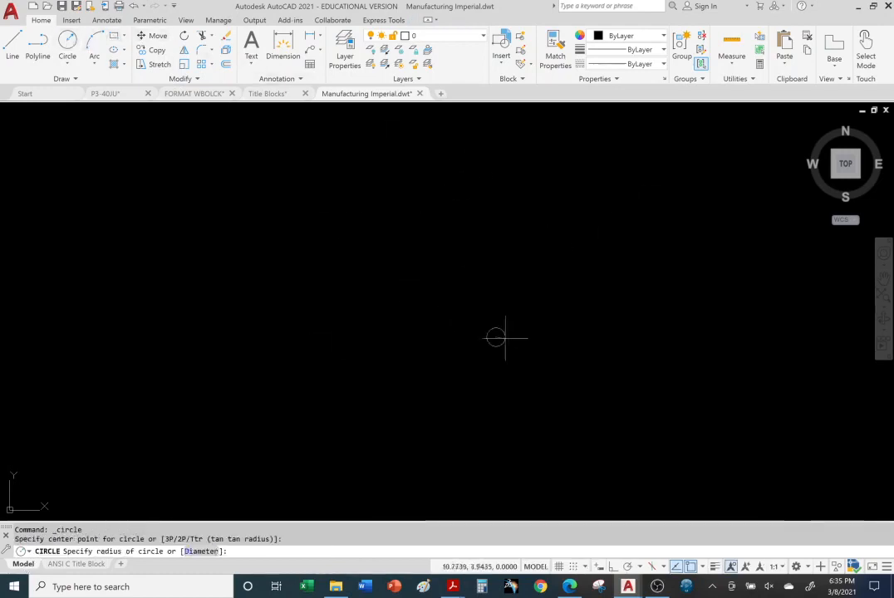
pyautogui.click(599, 369)
pyautogui.moveTo(733, 367); pyautogui.dragTo(715, 328, button='middle')
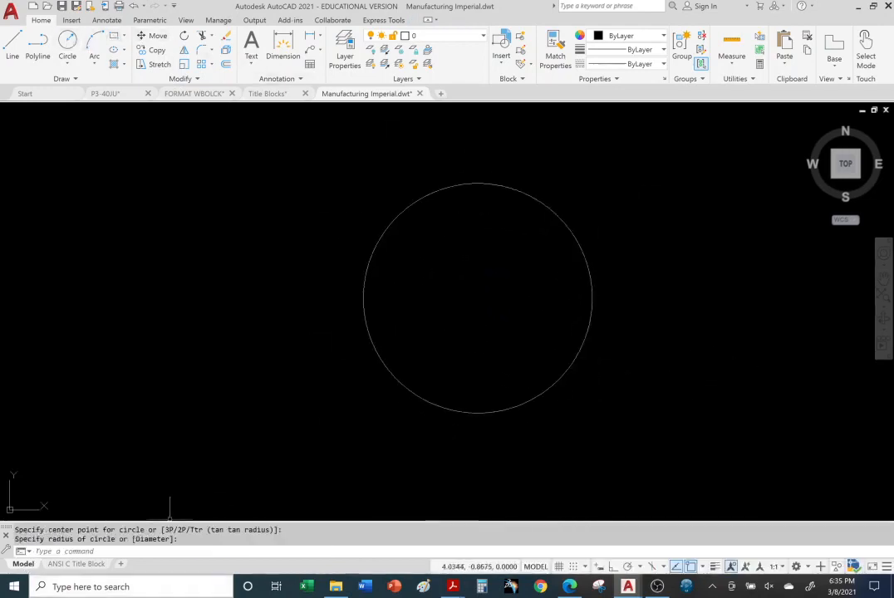
# Check the ANSI C Title Block layout of the template and switch back to the P3-40JU drawing
pyautogui.click(67, 564)
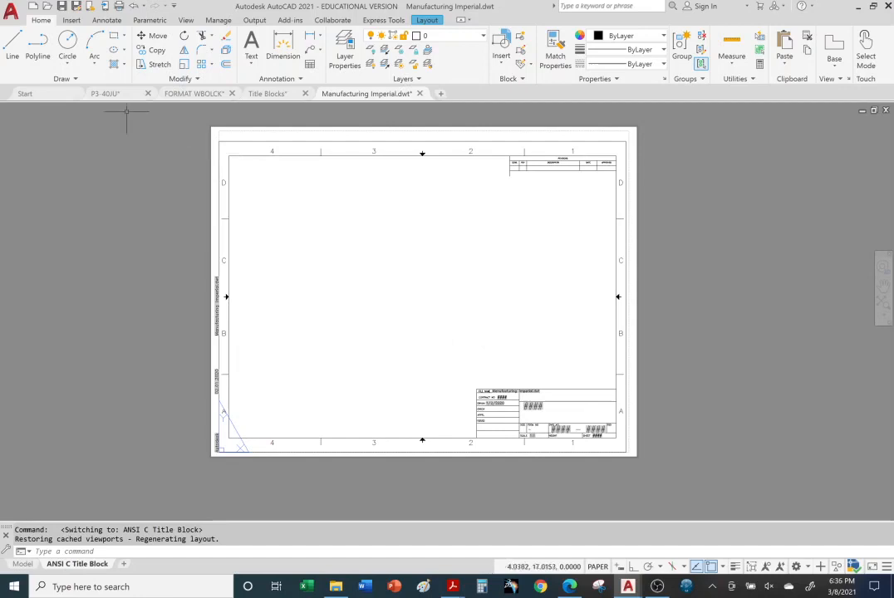
pyautogui.click(106, 93)
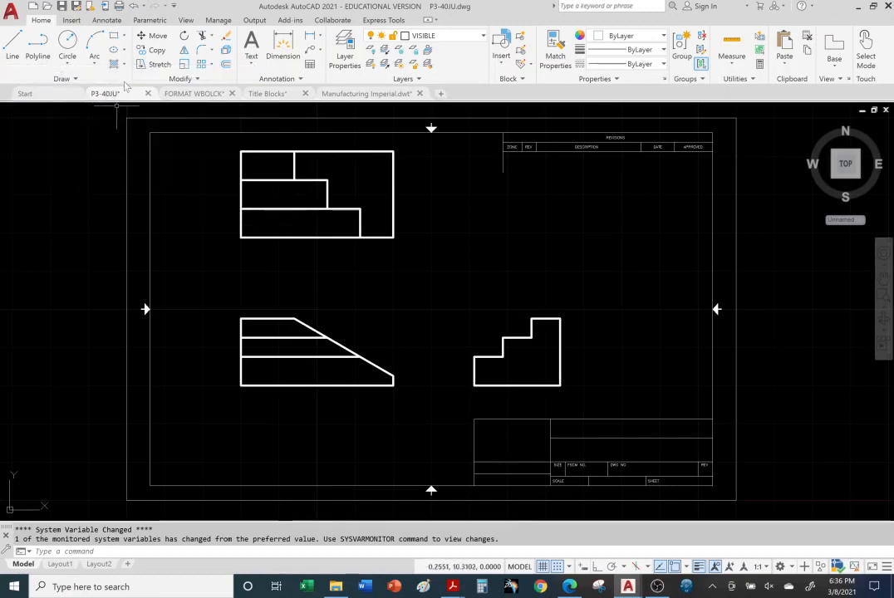
pyautogui.moveTo(114, 98)
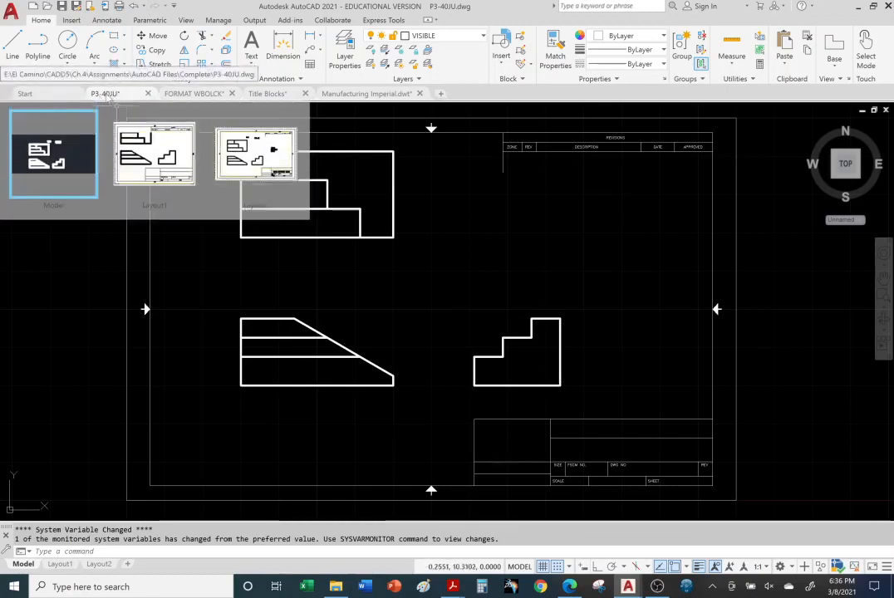
pyautogui.click(72, 237)
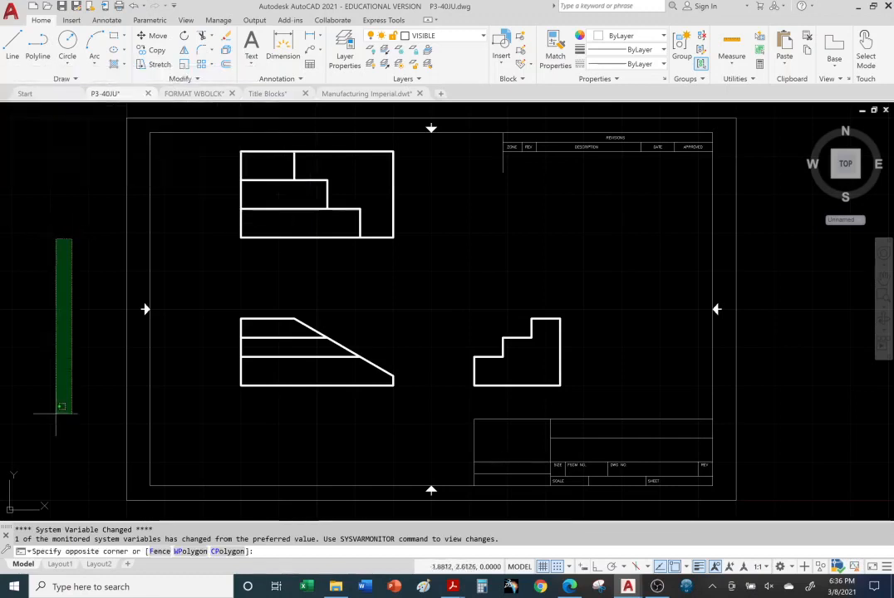
# Compare the A-size sheet in Layout1 with the B-size sheet in Layout2, ending on Layout1
pyautogui.click(49, 492)
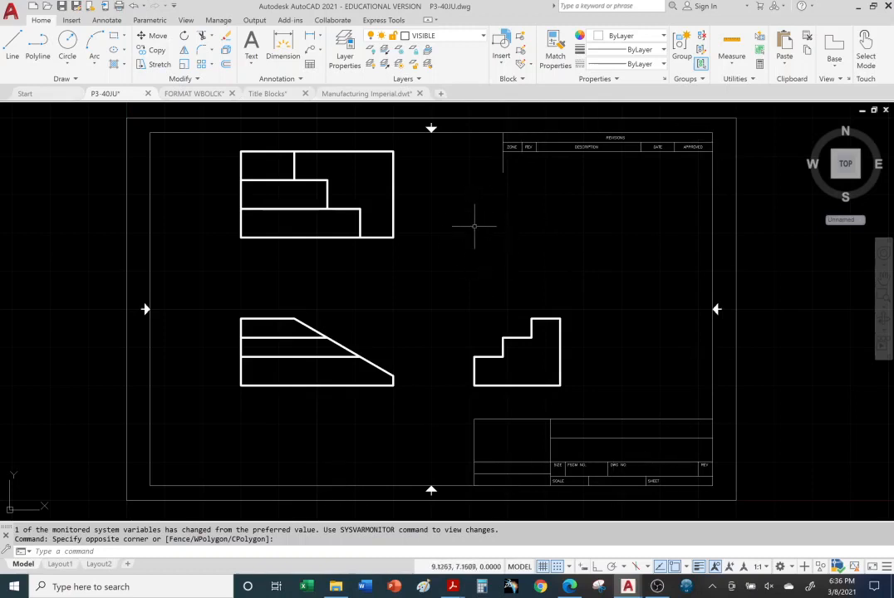
pyautogui.click(61, 566)
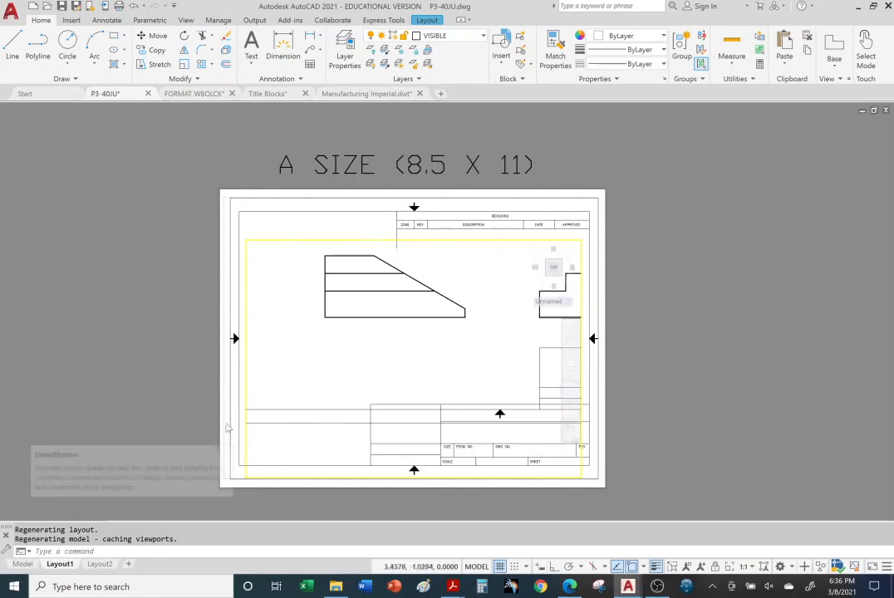
pyautogui.click(101, 564)
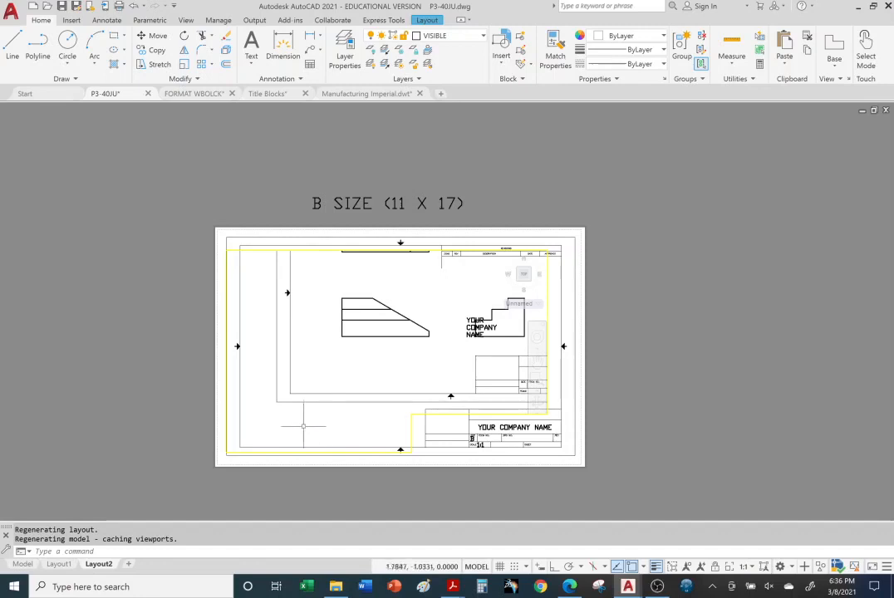
pyautogui.click(58, 565)
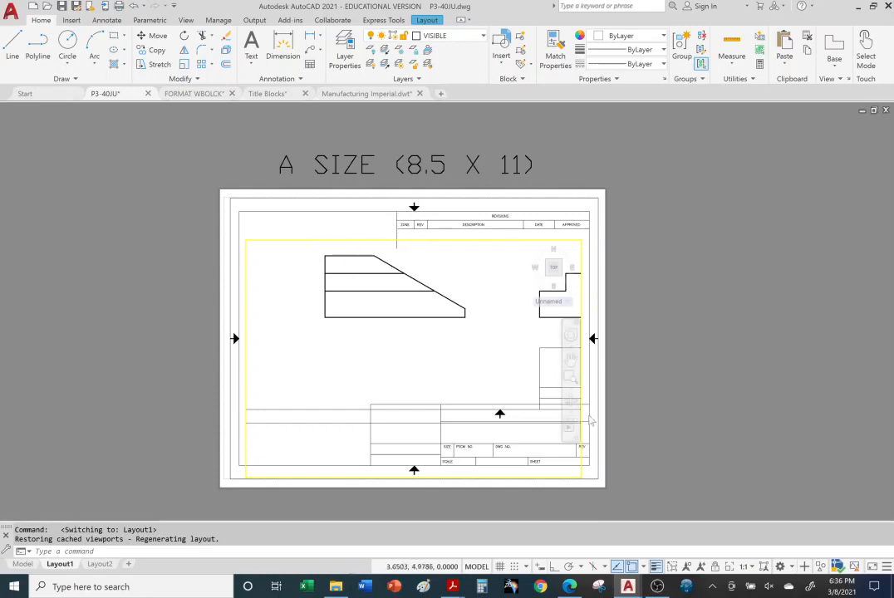
# Pan and zoom out the model inside the Layout1 viewport so all three part views and their border fit within it
pyautogui.click(414, 341)
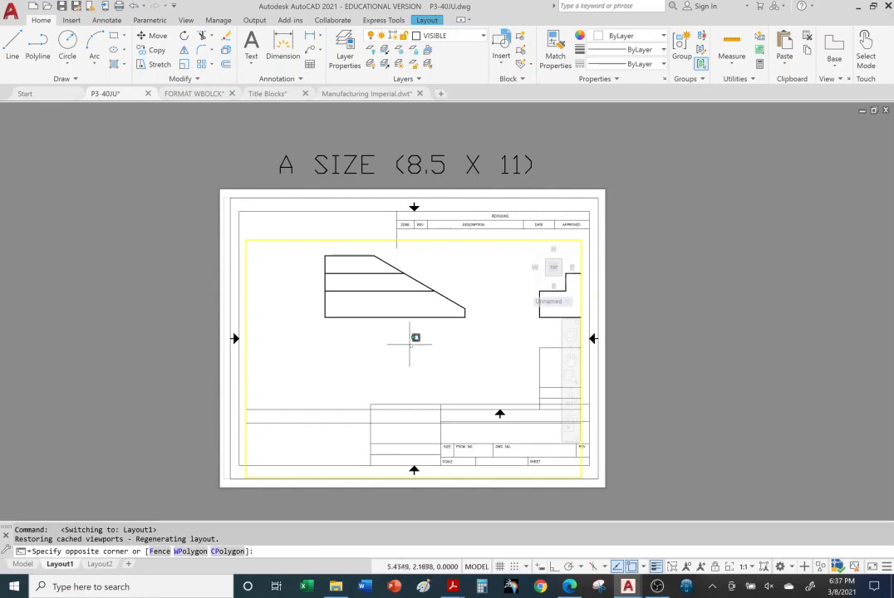
pyautogui.moveTo(455, 336); pyautogui.dragTo(251, 391, button='middle')
pyautogui.moveTo(444, 300); pyautogui.dragTo(413, 348, button='middle')
pyautogui.scroll(-4, 429, 324)
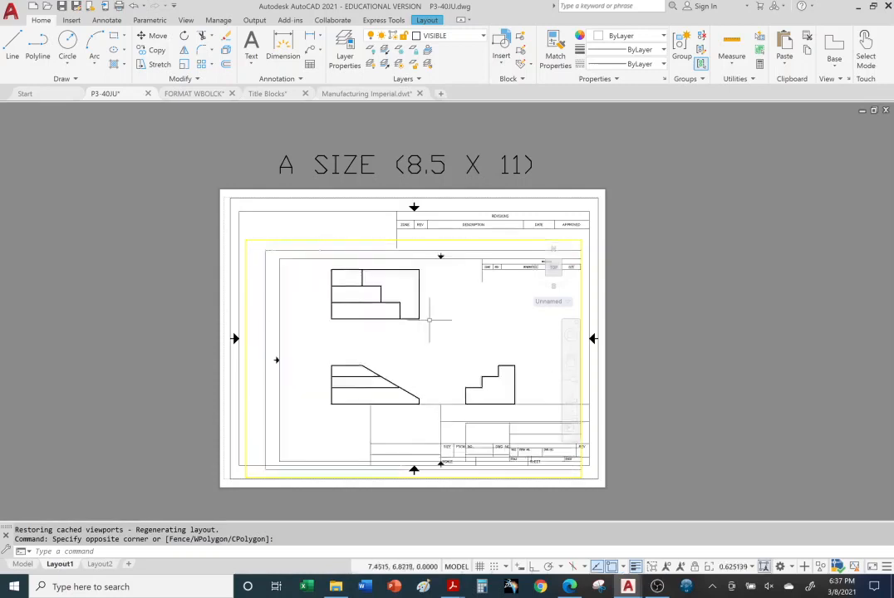
pyautogui.scroll(4, 442, 324)
pyautogui.scroll(-8, 442, 324)
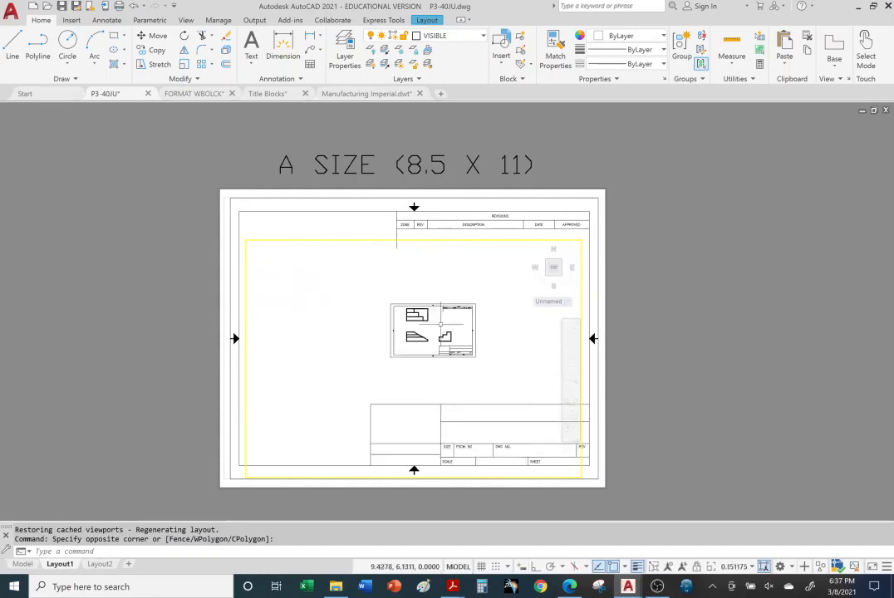
pyautogui.scroll(5, 443, 319)
pyautogui.scroll(-3, 439, 324)
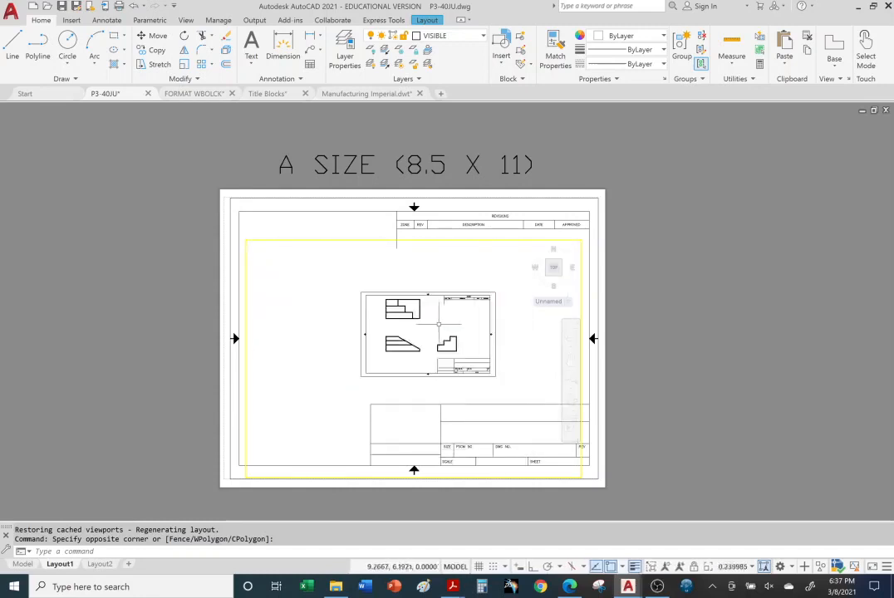
# Switch Layout1 to paper space and examine the whole A-size sheet together with its viewport at different magnifications
pyautogui.doubleClick(704, 208)
pyautogui.click(704, 206)
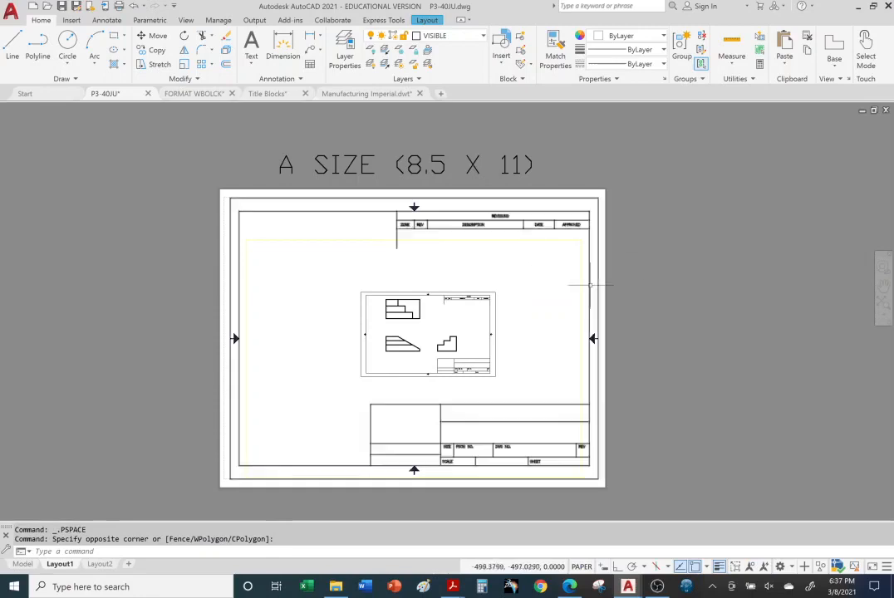
pyautogui.scroll(-4, 580, 280)
pyautogui.scroll(6, 588, 284)
pyautogui.scroll(-5, 589, 285)
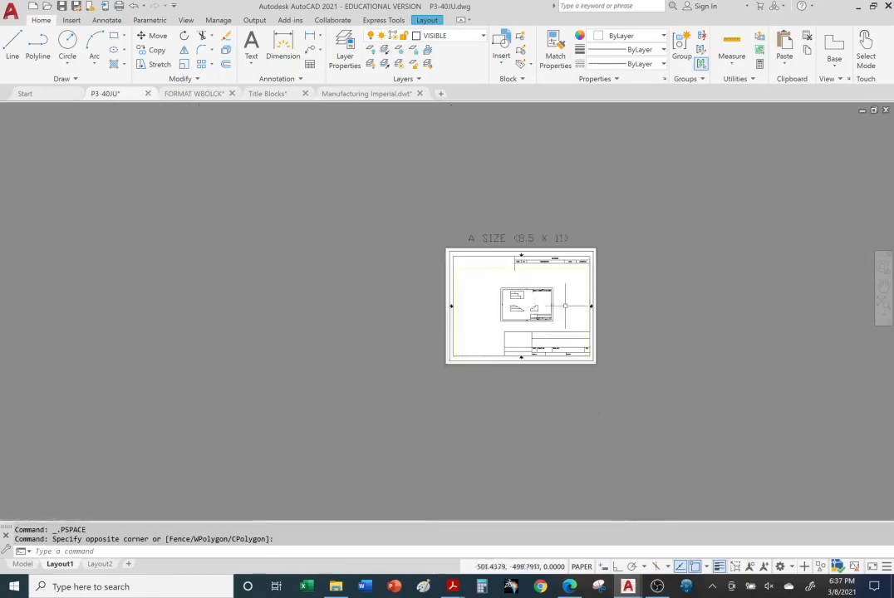
pyautogui.scroll(5, 594, 289)
pyautogui.scroll(-3, 565, 291)
pyautogui.scroll(3, 532, 292)
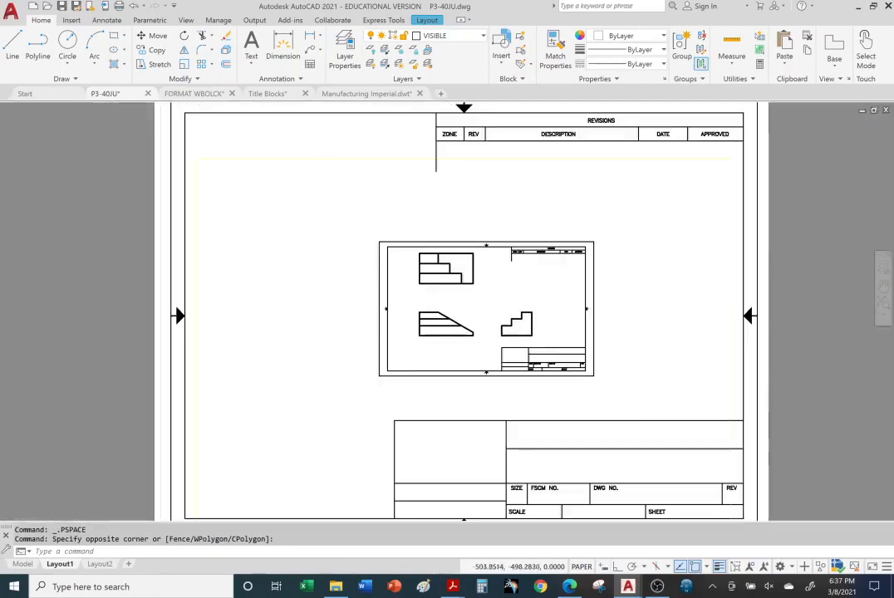
pyautogui.scroll(-2, 487, 287)
pyautogui.scroll(2, 496, 302)
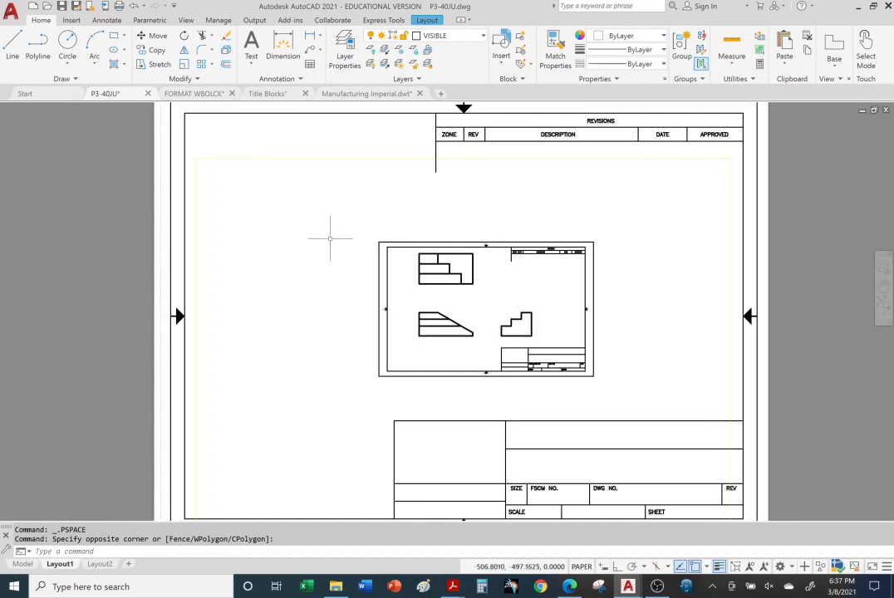
# Reactivate the Layout1 viewport, rescale the model inside it, and return to paper space with the full sheet in view
pyautogui.doubleClick(330, 235)
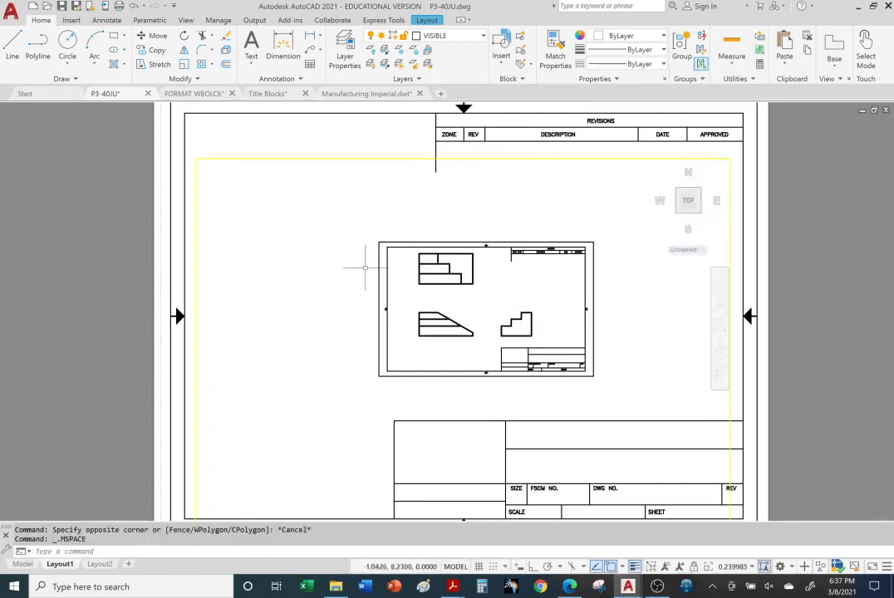
pyautogui.scroll(-2, 368, 271)
pyautogui.scroll(-5, 368, 271)
pyautogui.scroll(7, 369, 271)
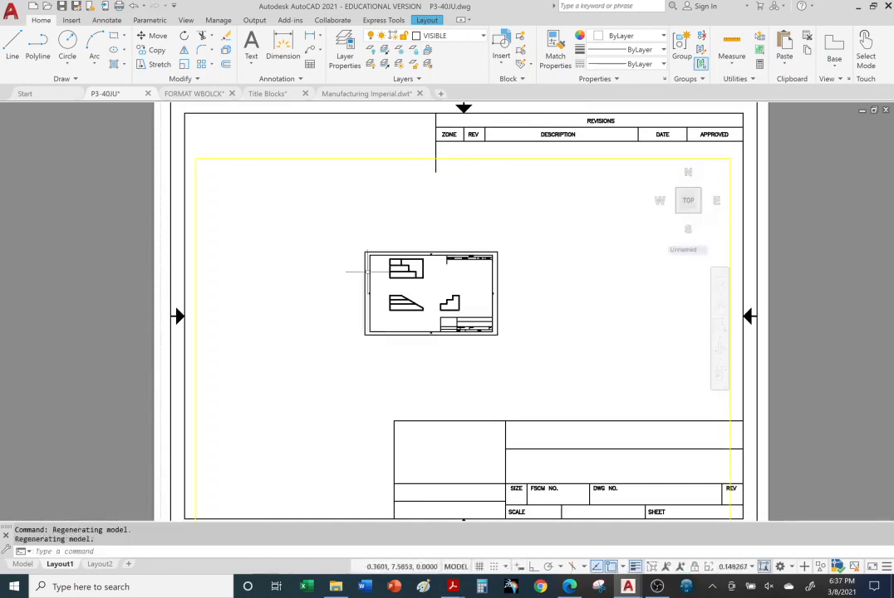
pyautogui.scroll(3, 368, 271)
pyautogui.scroll(-3, 365, 274)
pyautogui.scroll(2, 364, 277)
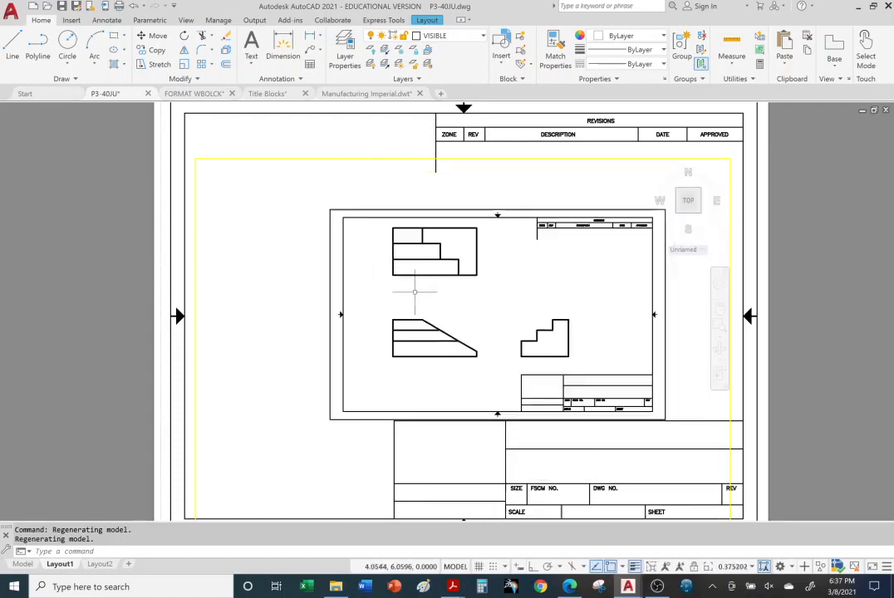
pyautogui.scroll(-2, 391, 285)
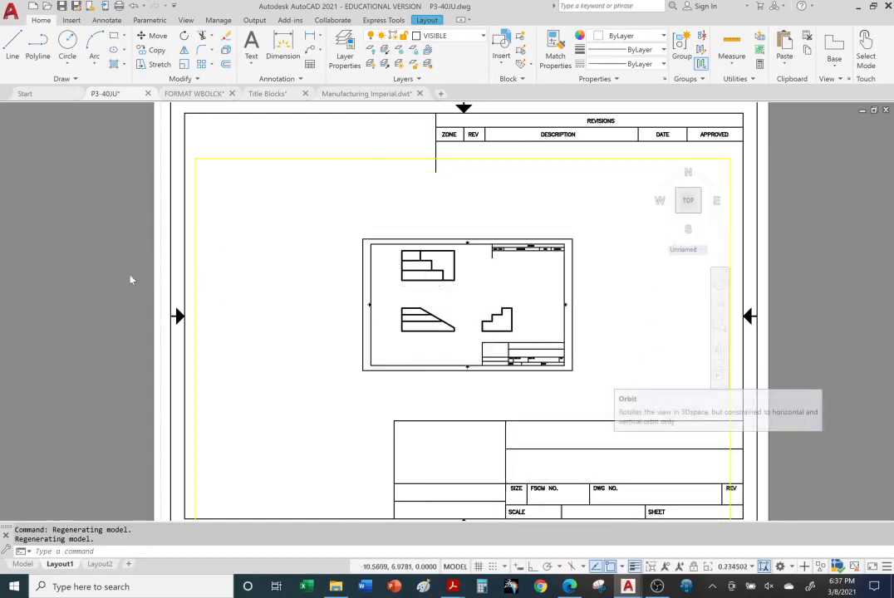
pyautogui.doubleClick(92, 280)
pyautogui.scroll(-3, 98, 287)
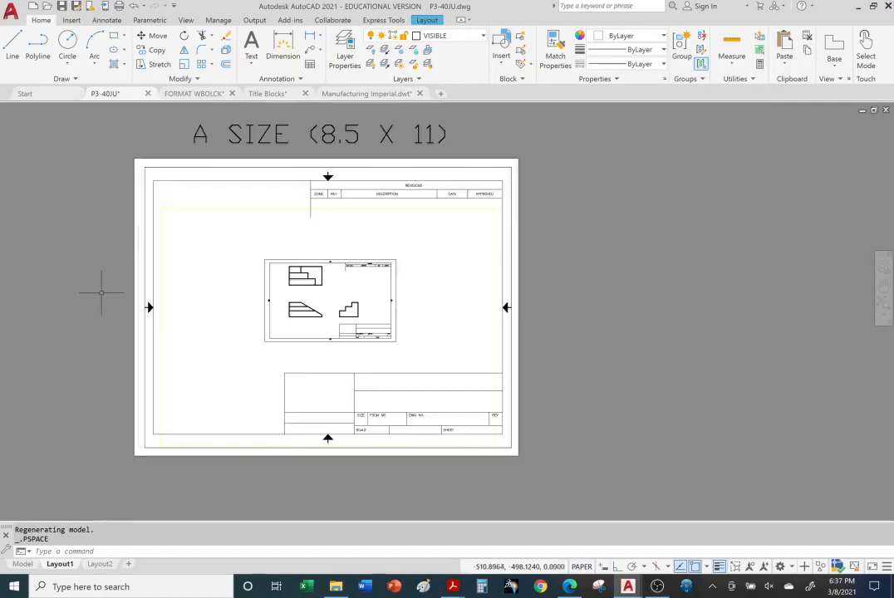
pyautogui.moveTo(96, 288); pyautogui.dragTo(155, 290, button='middle')
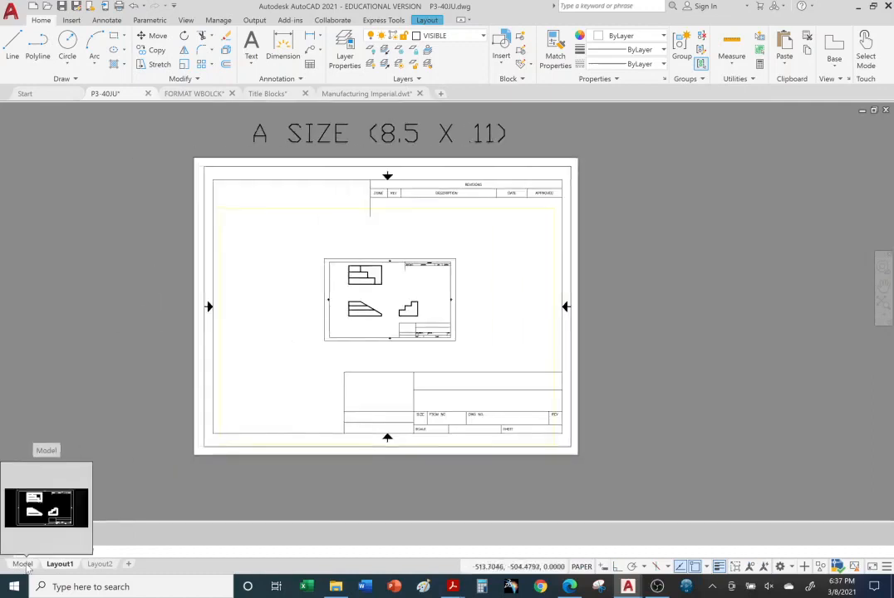
# Delete the title block around the part views in model space
pyautogui.click(23, 564)
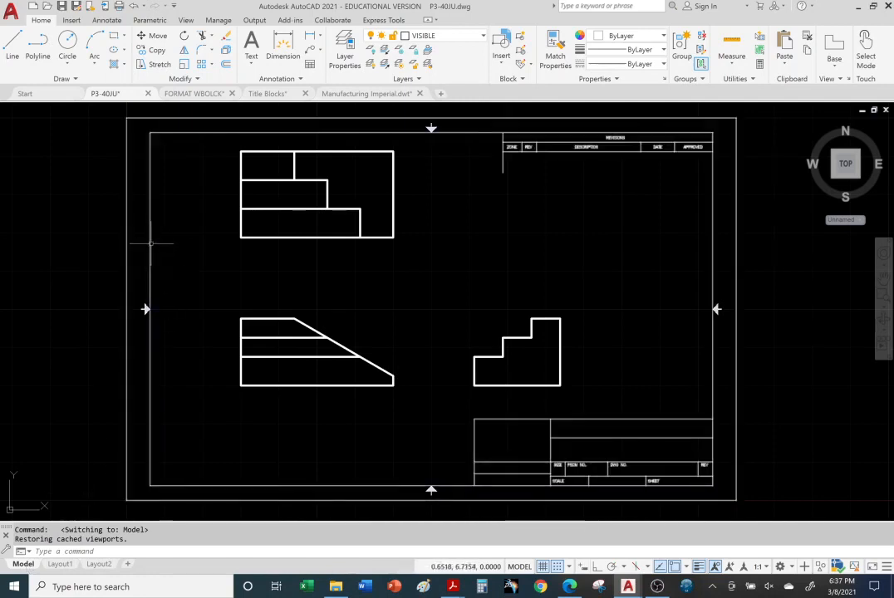
pyautogui.click(125, 250)
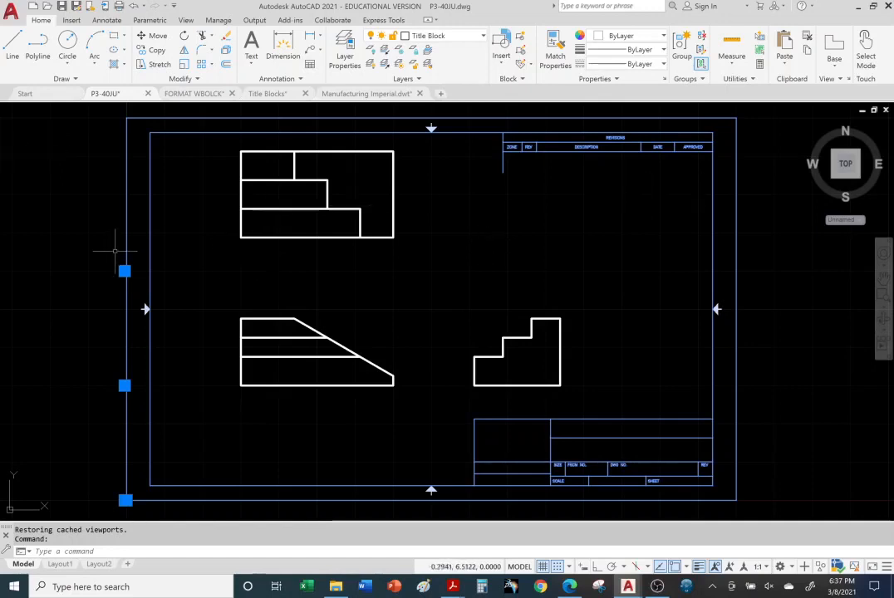
pyautogui.press('Delete')
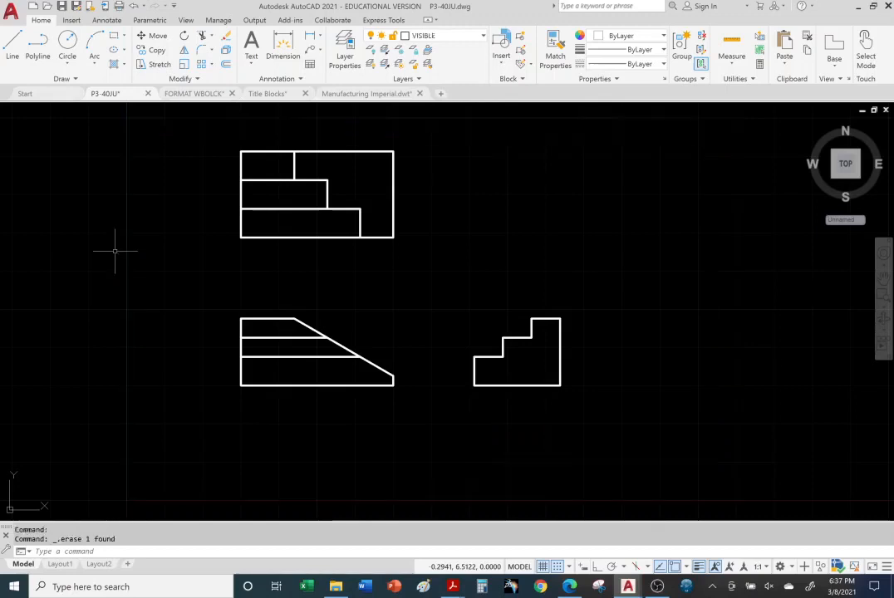
# Activate the Layout1 viewport and enlarge the three part views inside the A-size sheet, above its title block
pyautogui.moveTo(60, 565)
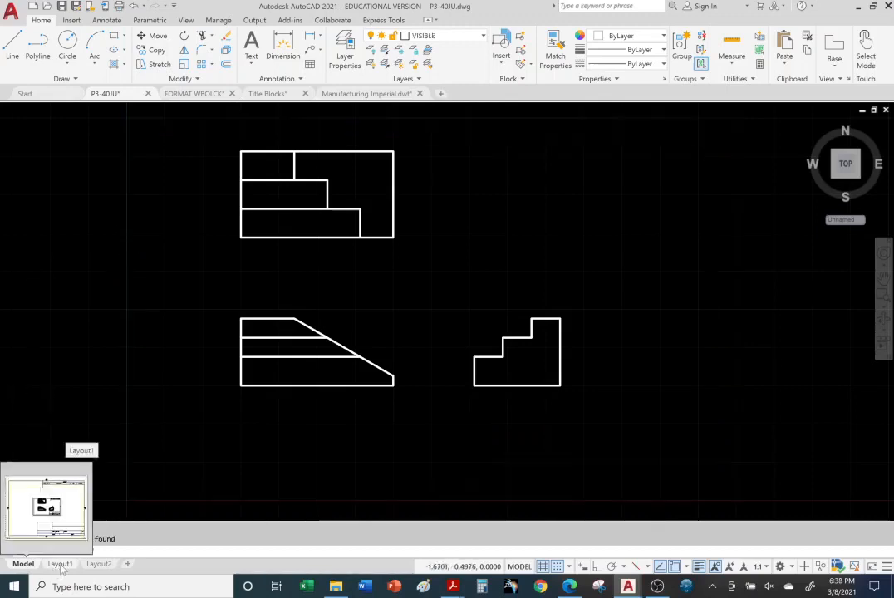
pyautogui.click(59, 565)
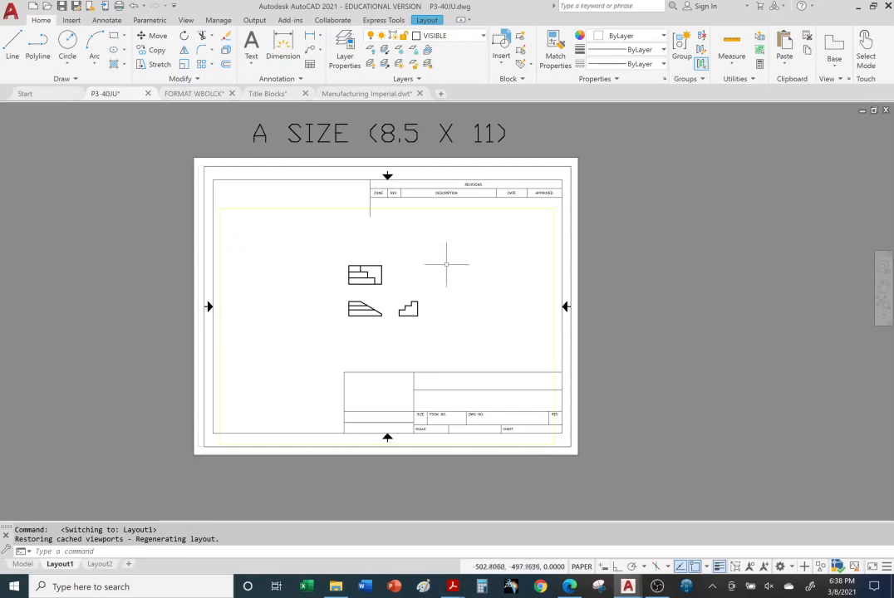
pyautogui.doubleClick(414, 279)
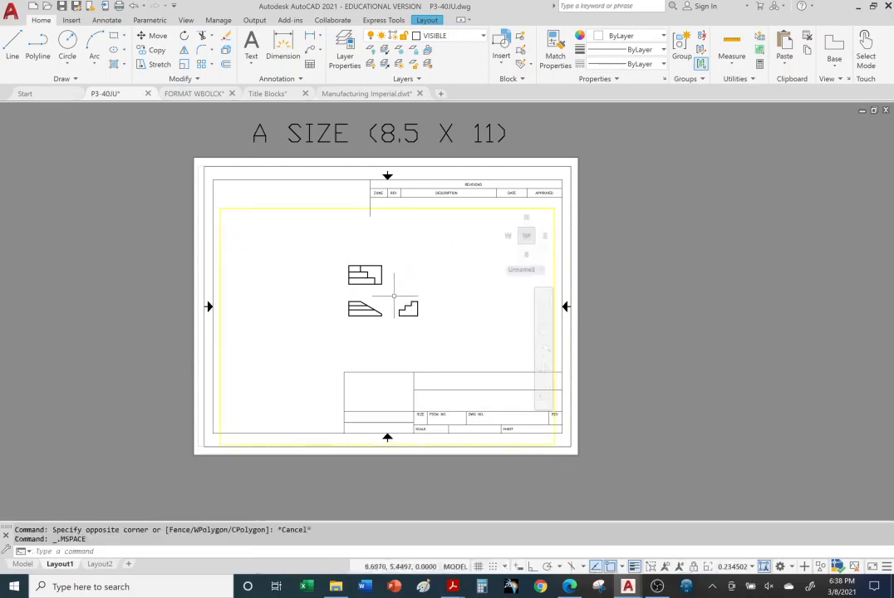
pyautogui.scroll(4, 397, 296)
pyautogui.scroll(2, 394, 295)
pyautogui.scroll(-6, 395, 296)
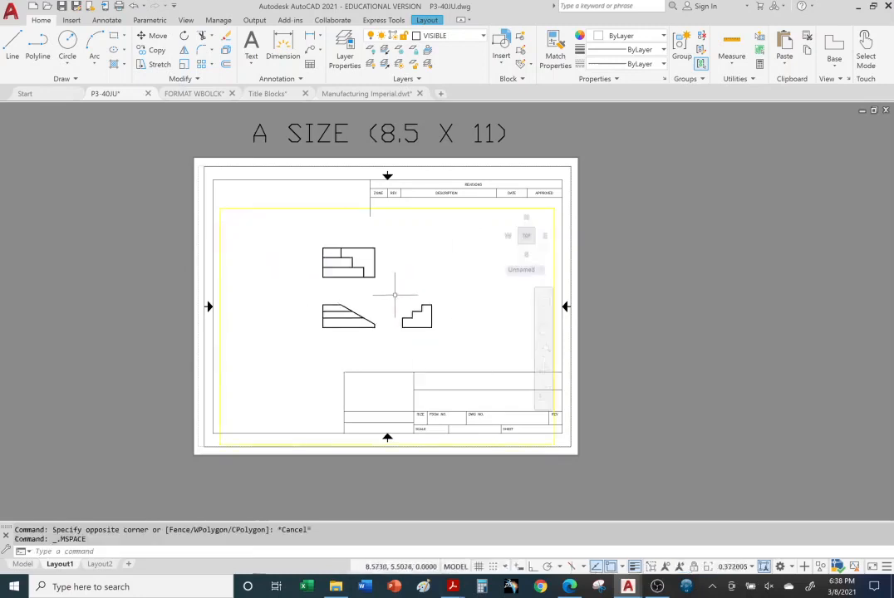
pyautogui.scroll(4, 394, 295)
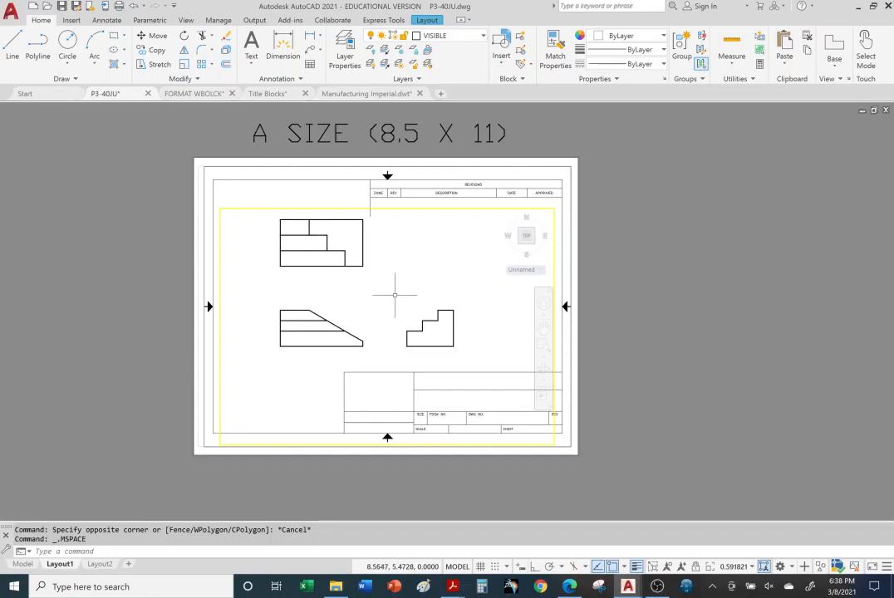
pyautogui.scroll(-4, 395, 295)
pyautogui.scroll(6, 395, 295)
pyautogui.scroll(-4, 397, 295)
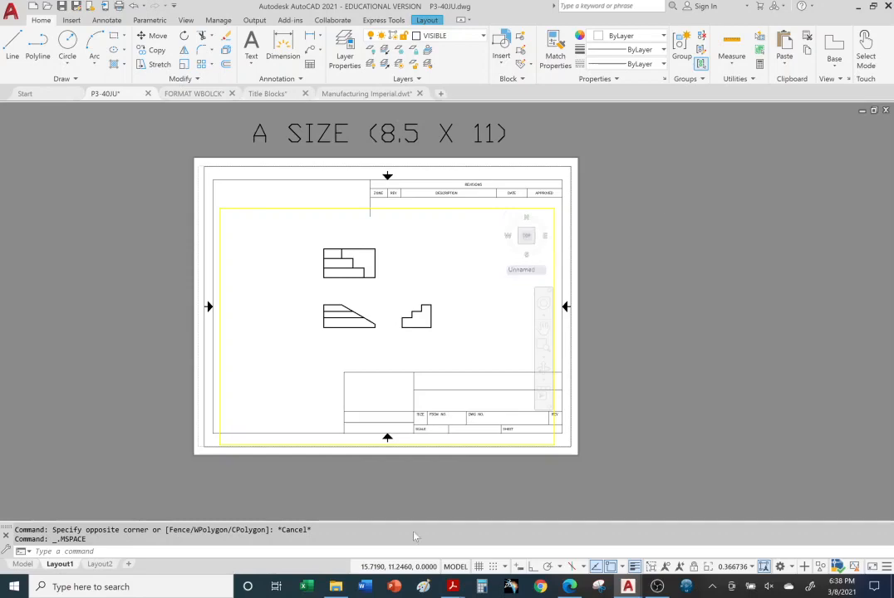
# Switch to Microsoft Edge, search Bing for "iphone covers" and show the image results
pyautogui.click(571, 586)
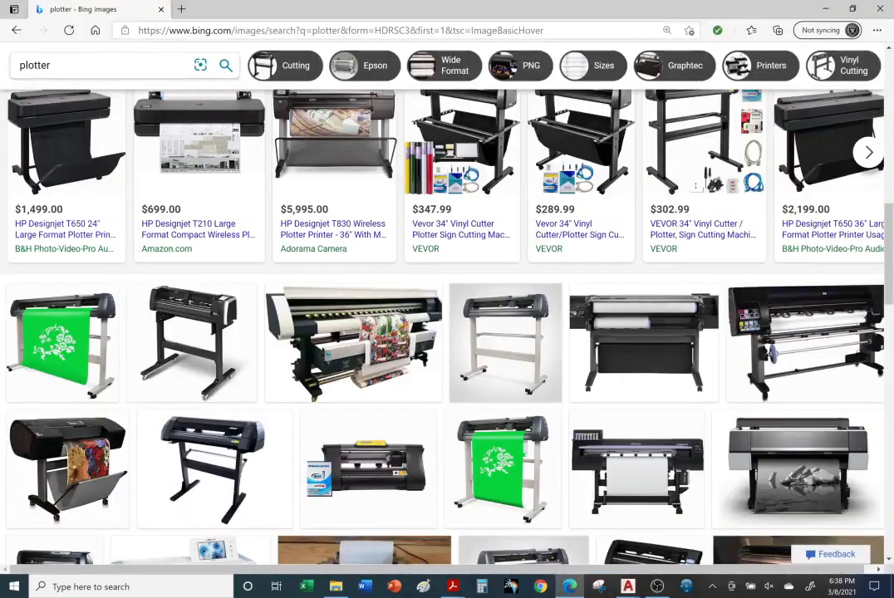
pyautogui.click(269, 30)
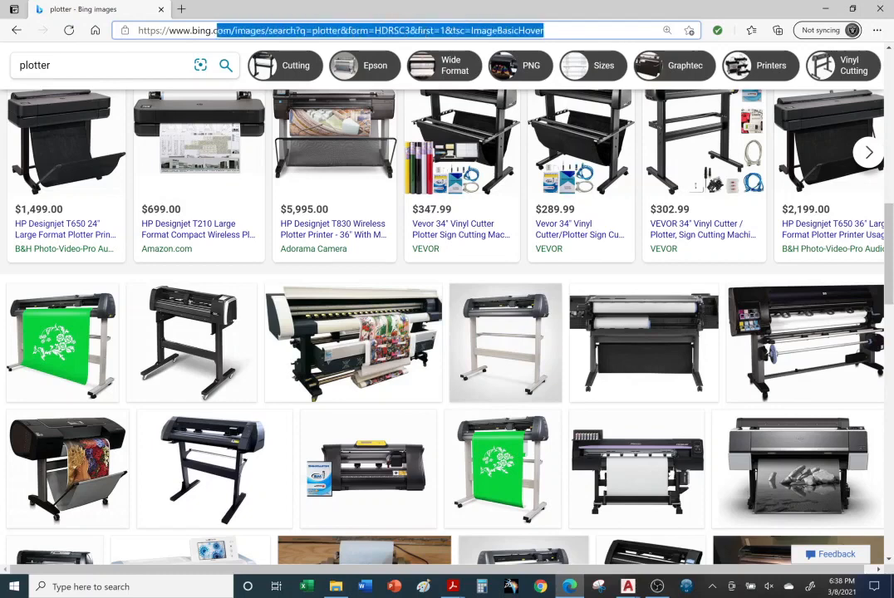
pyautogui.write('iohin=')
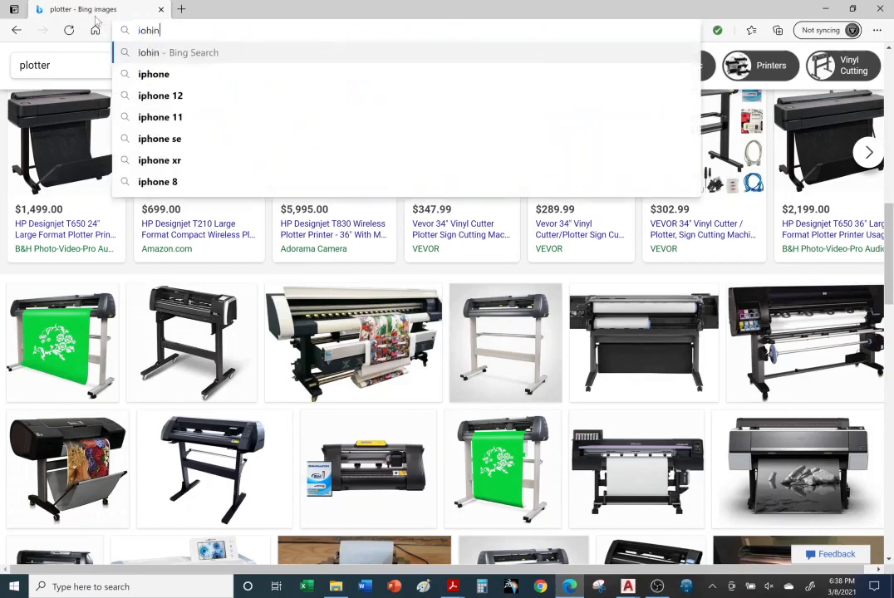
pyautogui.press('BackSpace')
pyautogui.press('BackSpace')
pyautogui.press('BackSpace')
pyautogui.press('BackSpace')
pyautogui.press('BackSpace')
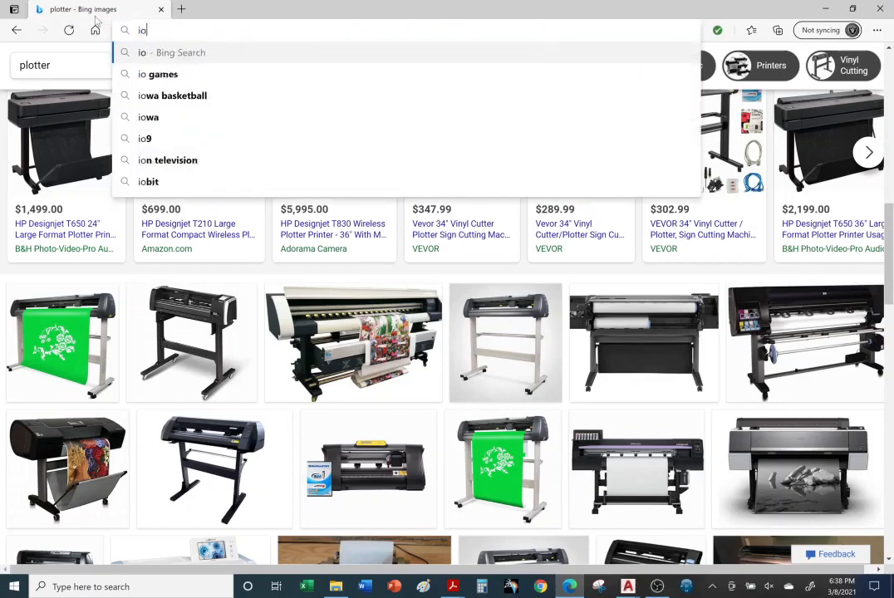
pyautogui.write('phon')
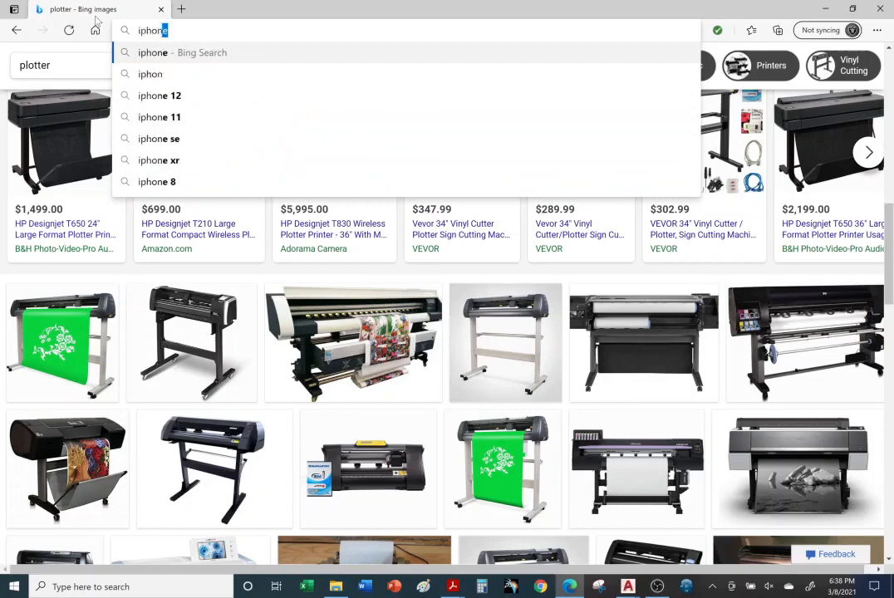
pyautogui.write('e cove')
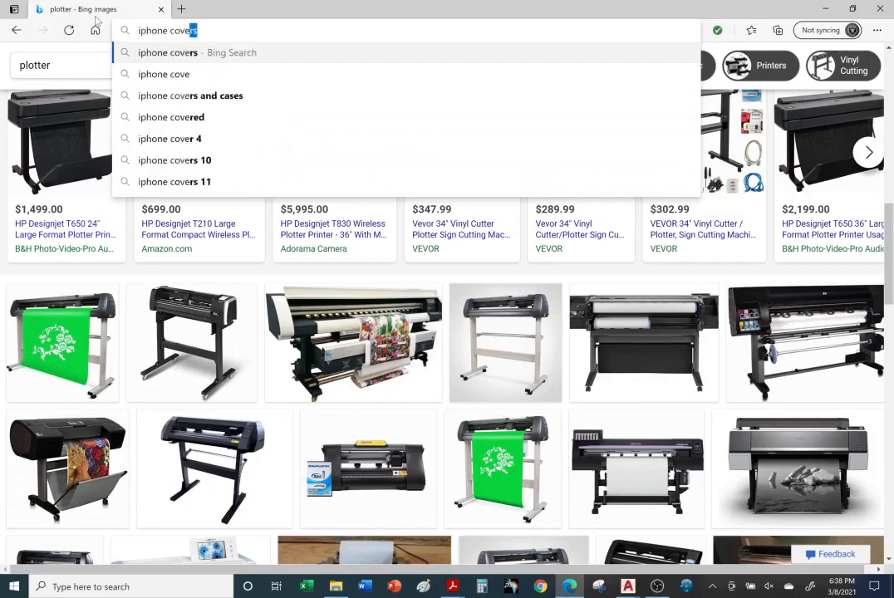
pyautogui.press('Return')
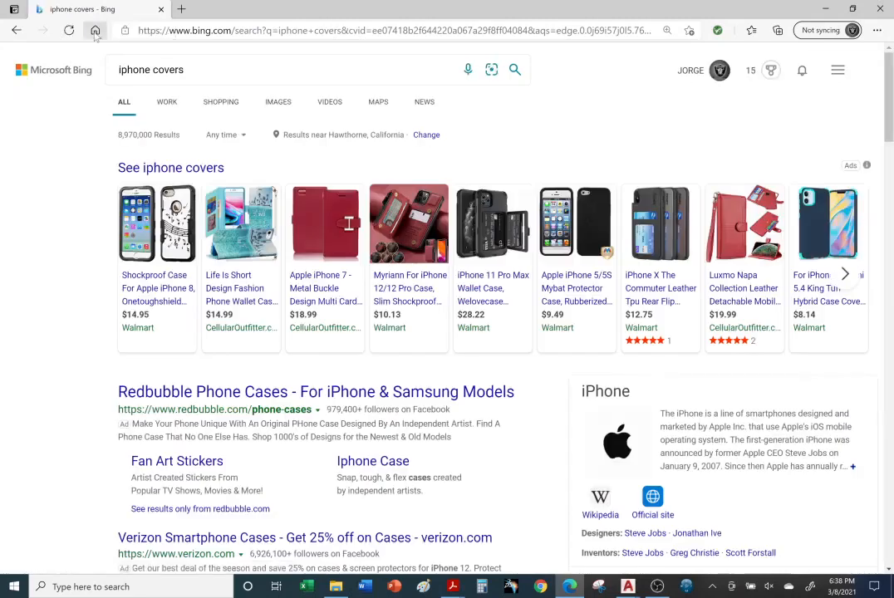
pyautogui.click(283, 105)
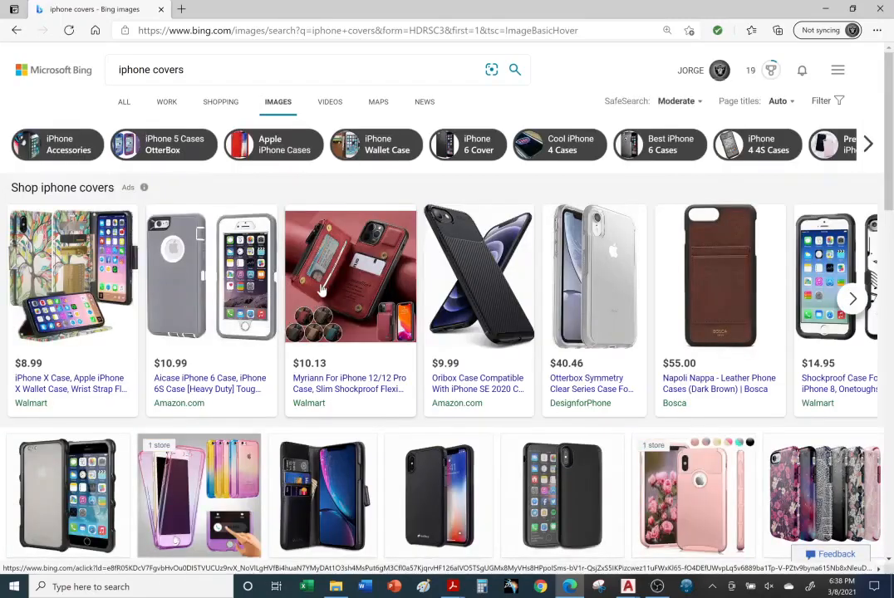
# Browse the iPhone cover images and open the $9.49 black iPhone 5 case from the shopping results
pyautogui.scroll(-1, 322, 288)
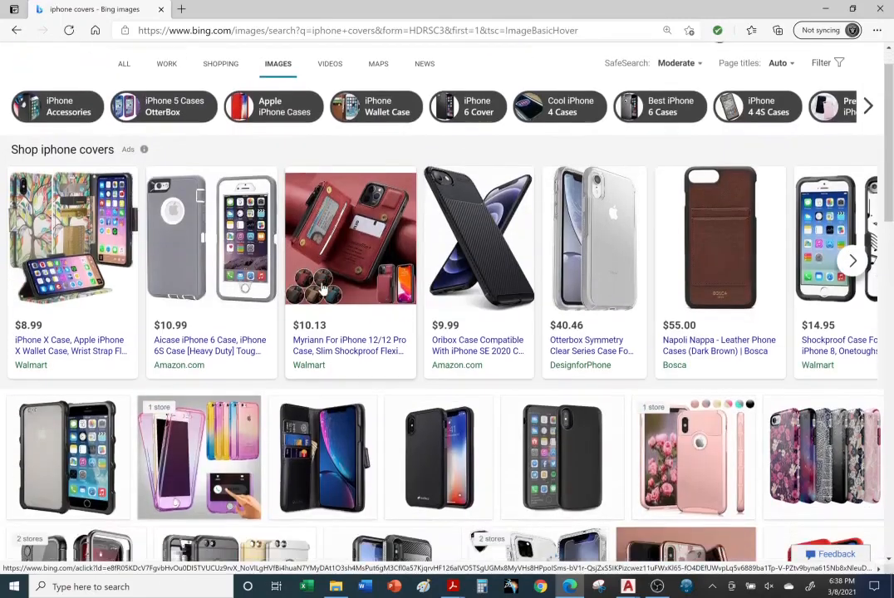
pyautogui.scroll(-2, 329, 287)
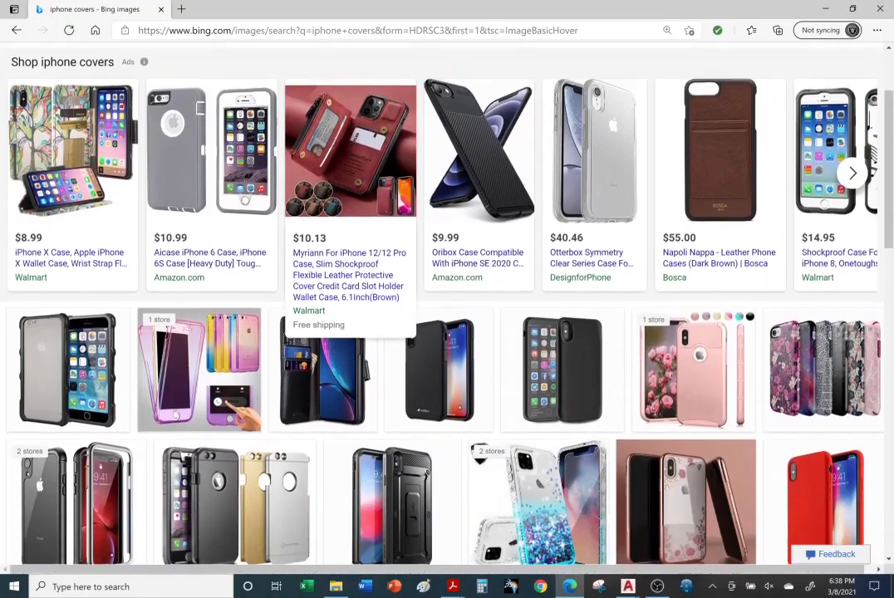
pyautogui.scroll(-2, 328, 286)
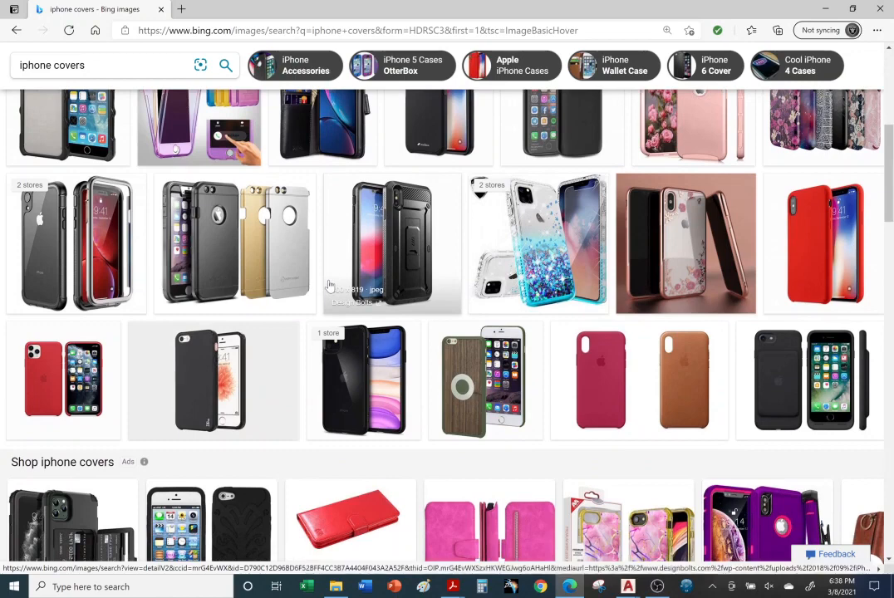
pyautogui.scroll(-1, 329, 286)
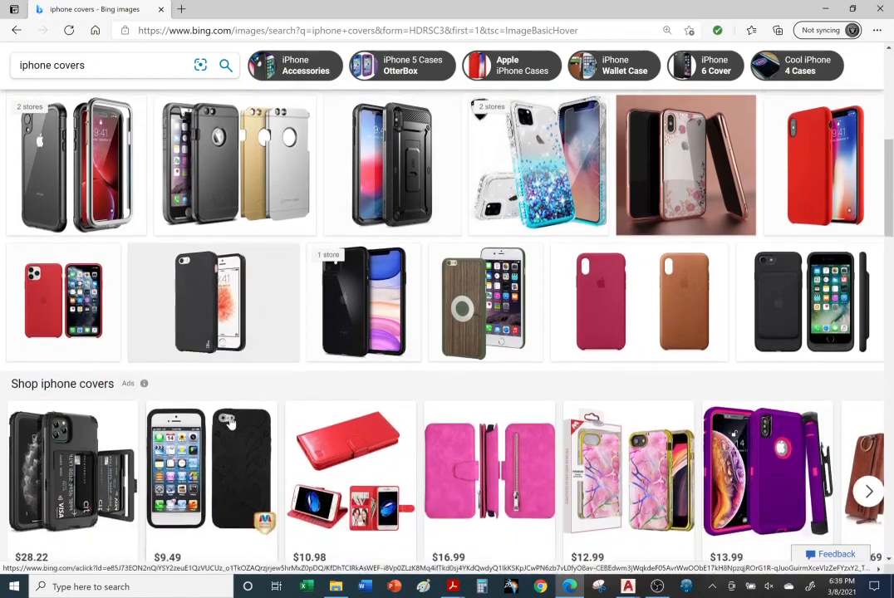
pyautogui.click(225, 429)
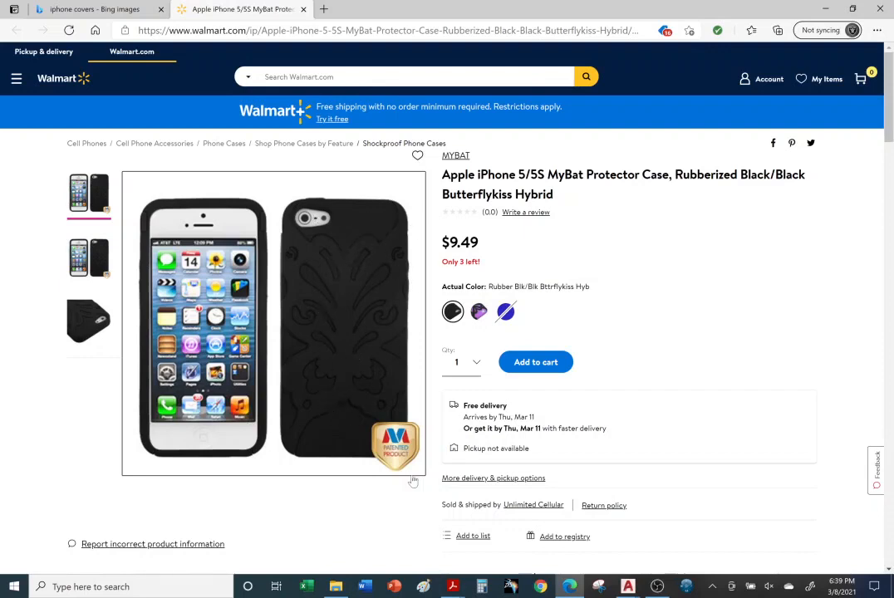
# Switch to AutoCAD, select the ANSI C title block in Manufacturing Imperial.dwt to inspect it, and return to the P3-40JU drawing
pyautogui.moveTo(634, 591)
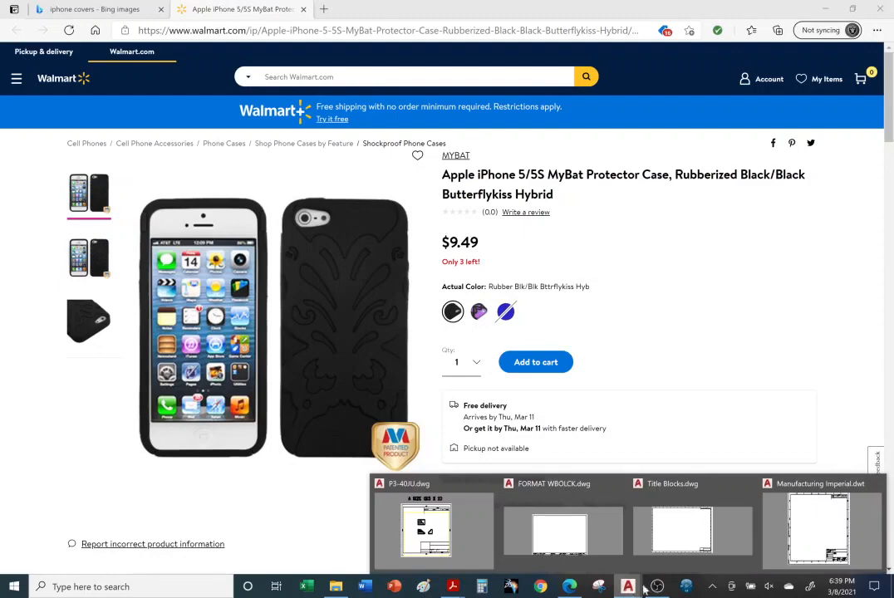
pyautogui.click(778, 490)
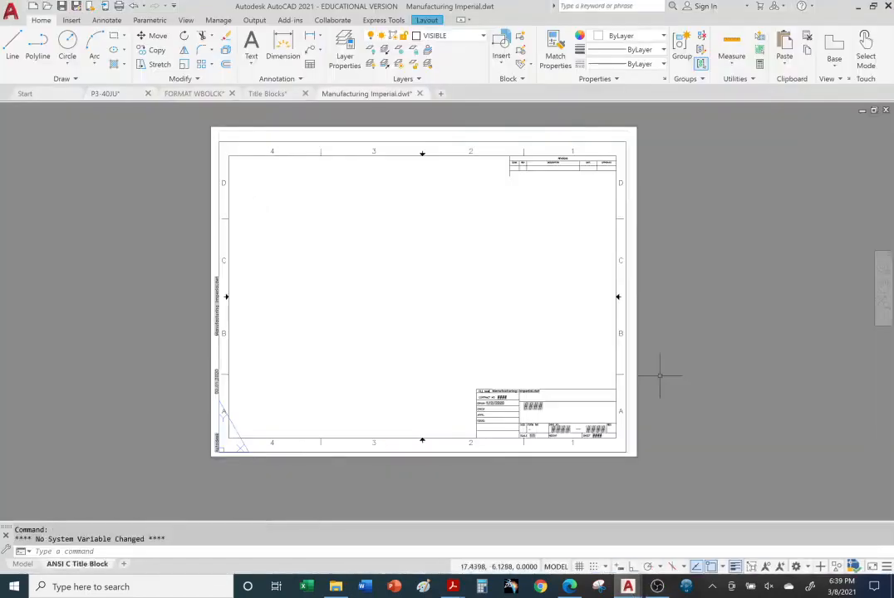
pyautogui.click(266, 155)
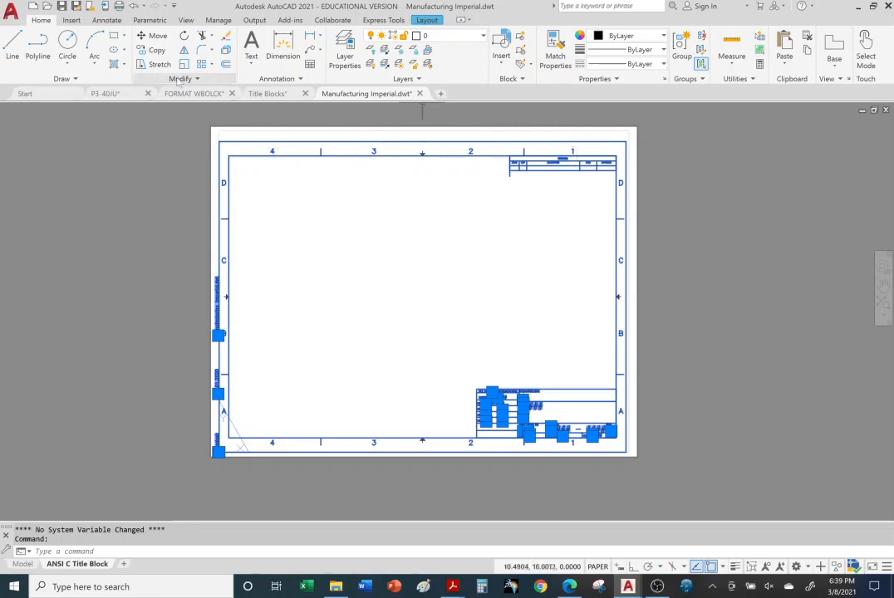
pyautogui.click(124, 94)
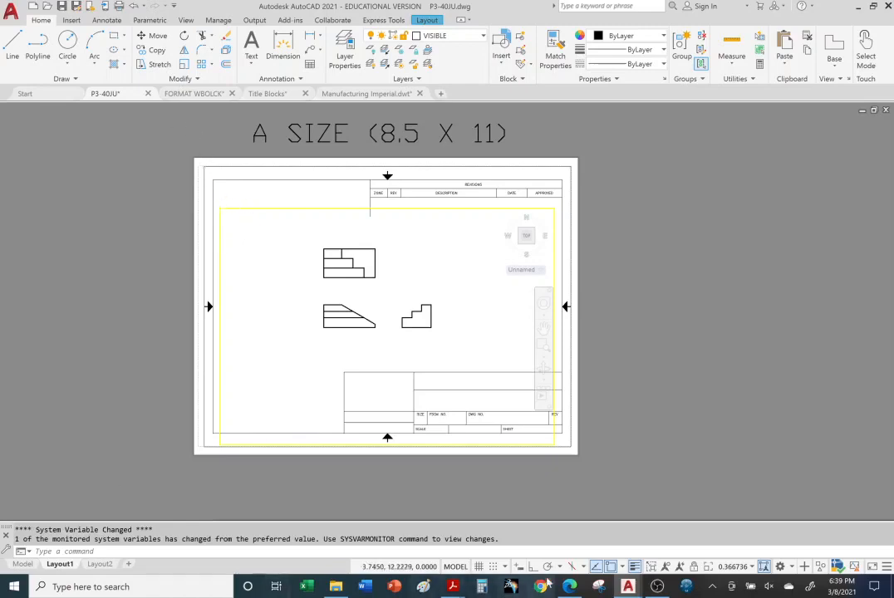
# Show the iPhone case product page in Microsoft Edge again and switch back to the P3-40JU drawing in AutoCAD
pyautogui.click(572, 588)
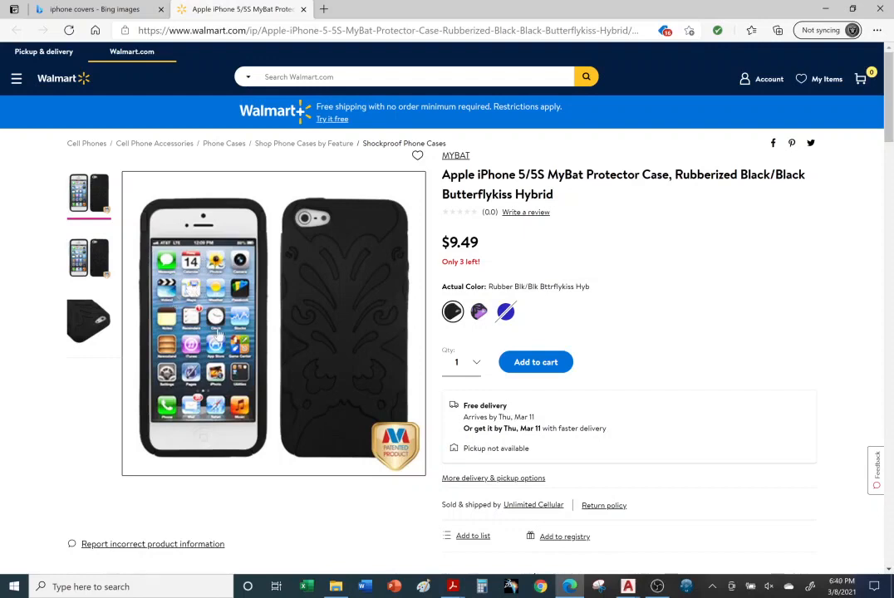
pyautogui.click(630, 587)
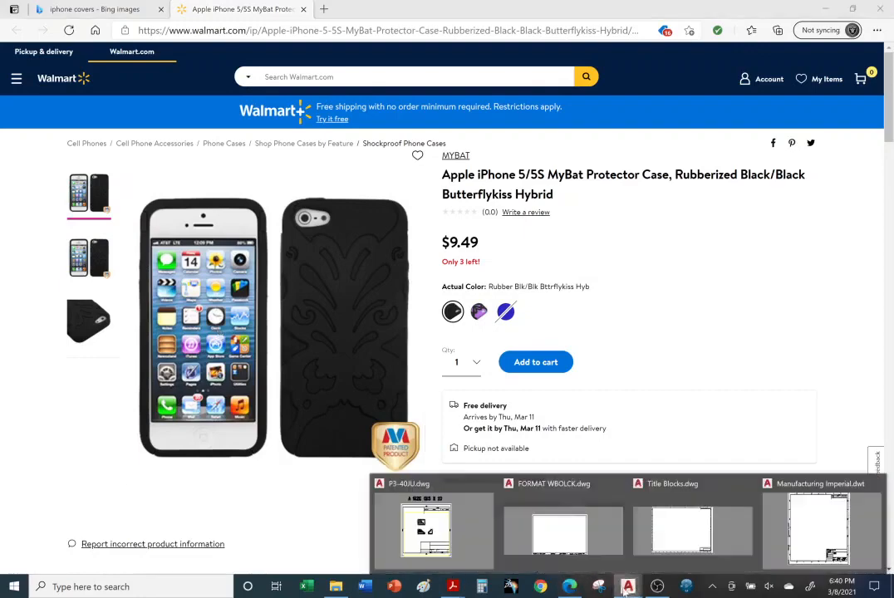
pyautogui.click(432, 528)
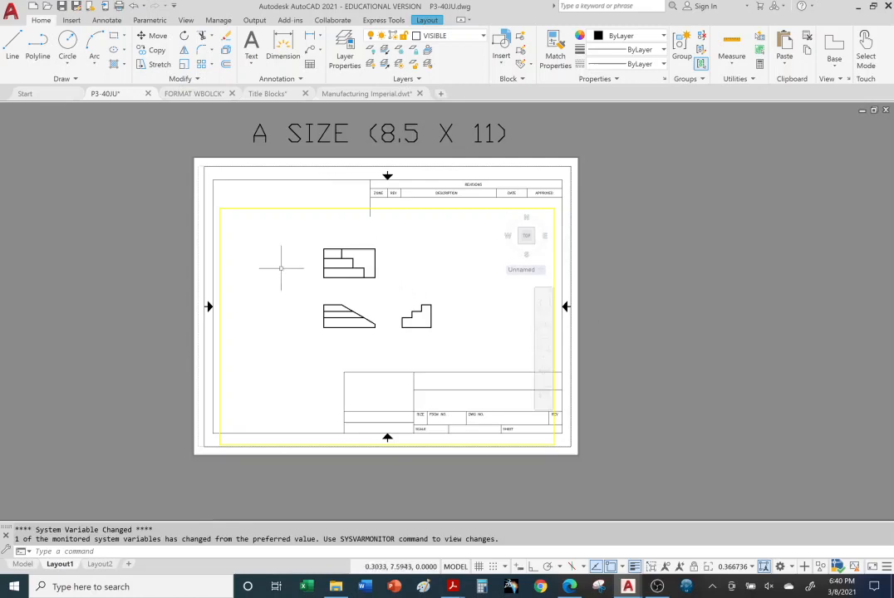
# Enlarge the three part views inside the active Layout1 viewport to a scale of about 0.57 and return to paper space
pyautogui.click(281, 269)
pyautogui.scroll(-2, 348, 281)
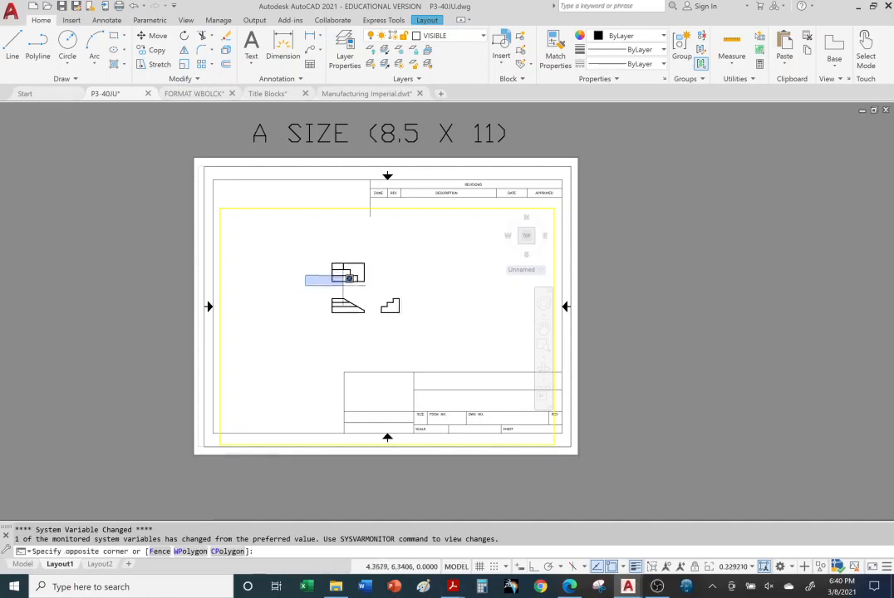
pyautogui.click(295, 280)
pyautogui.scroll(-2, 373, 286)
pyautogui.scroll(5, 369, 279)
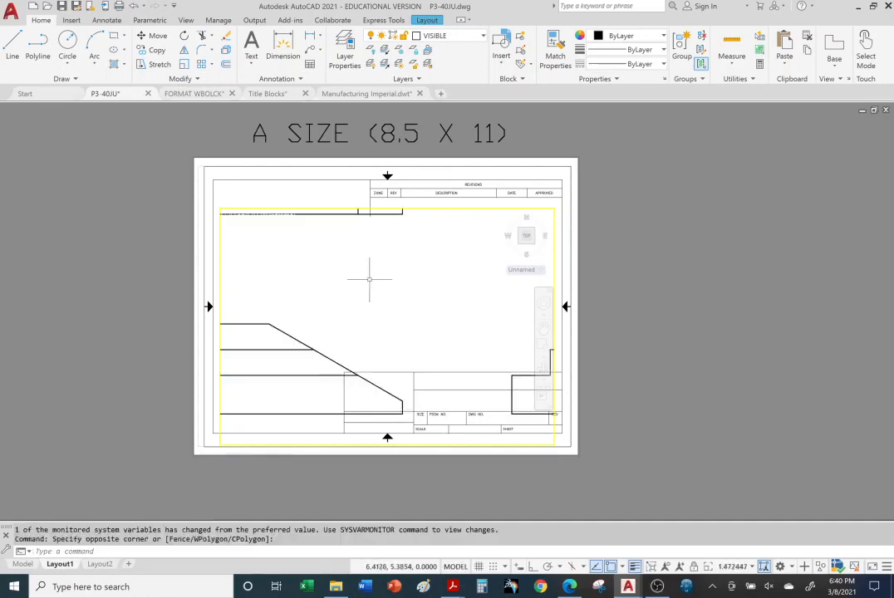
pyautogui.scroll(-4, 357, 262)
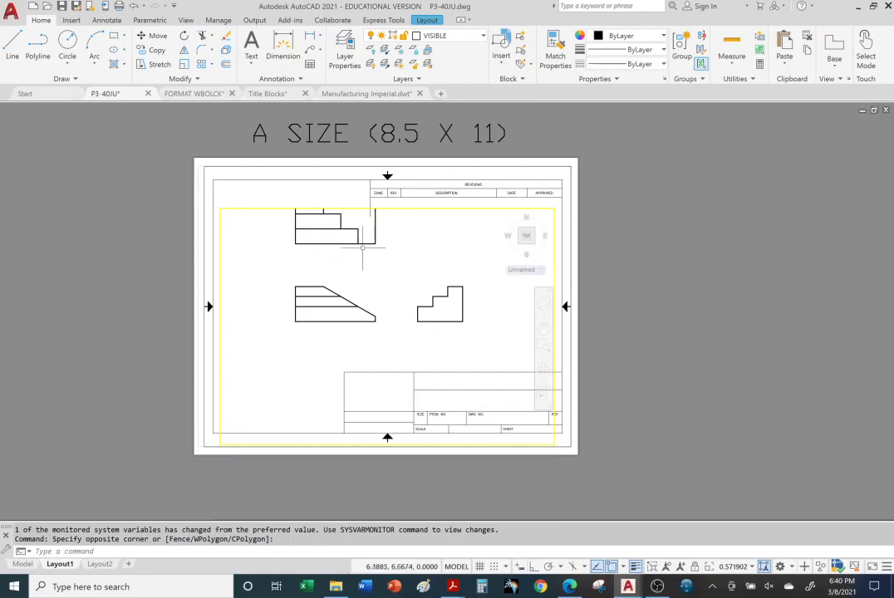
pyautogui.scroll(-2, 363, 247)
pyautogui.scroll(2, 356, 234)
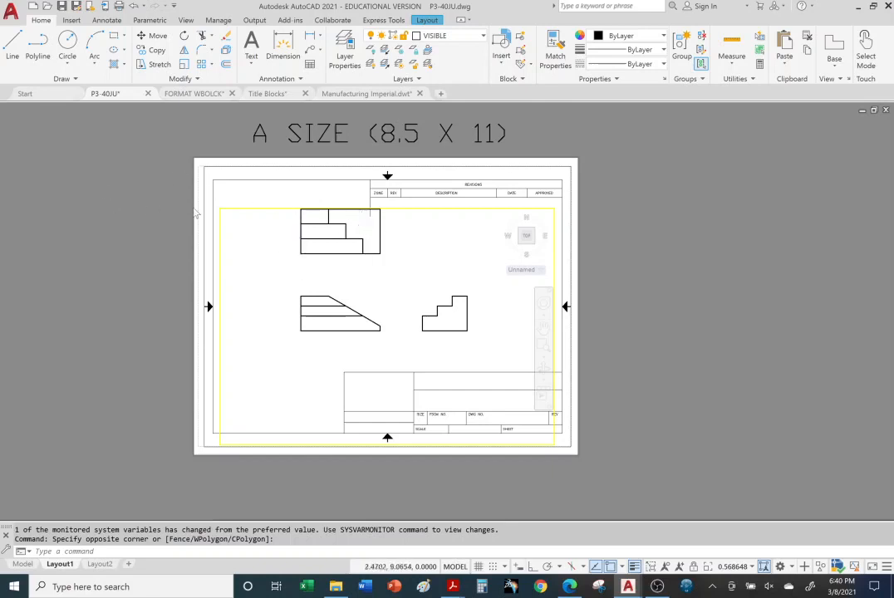
pyautogui.doubleClick(197, 213)
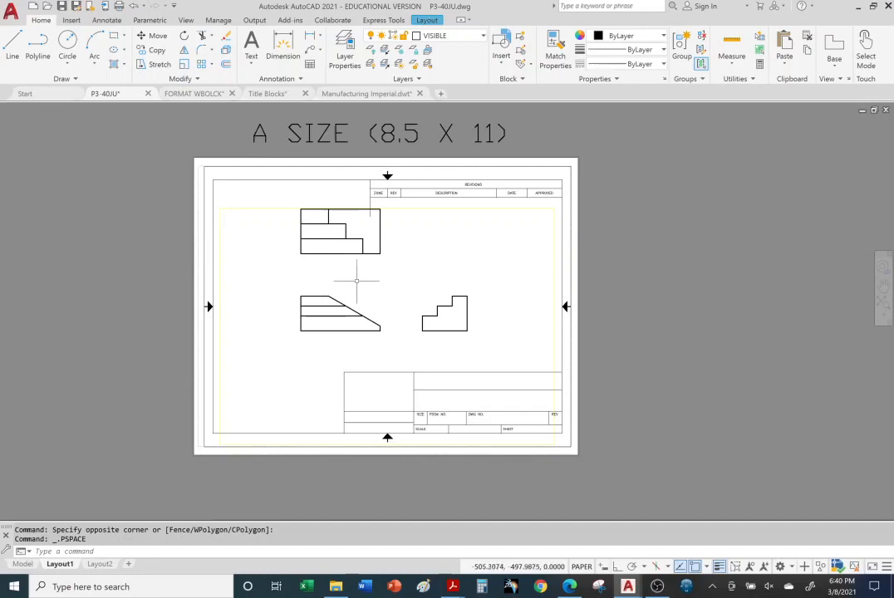
# Examine the sheet in paper space, select the yellow viewport border and the title block, and clear the selection
pyautogui.scroll(-4, 367, 274)
pyautogui.scroll(6, 367, 274)
pyautogui.scroll(-3, 366, 274)
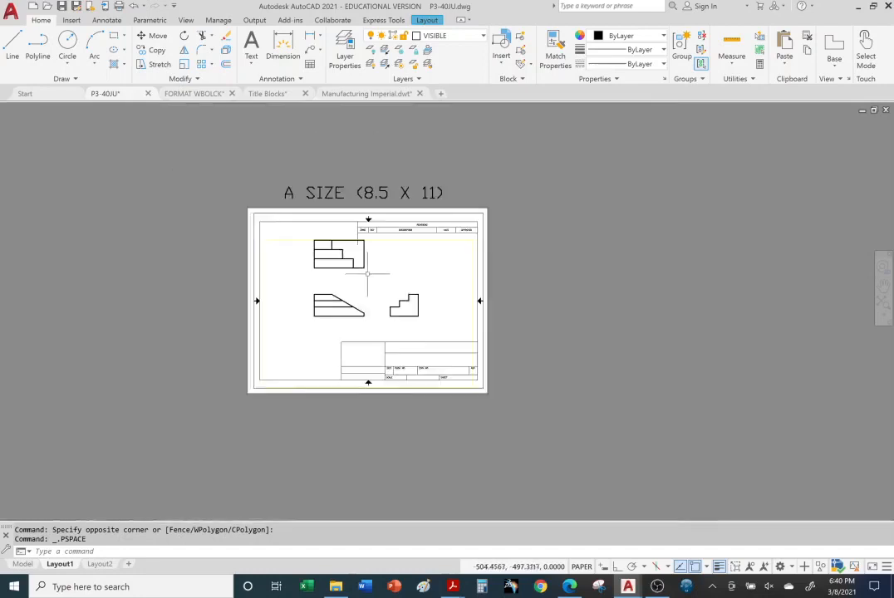
pyautogui.scroll(3, 366, 274)
pyautogui.scroll(-2, 383, 302)
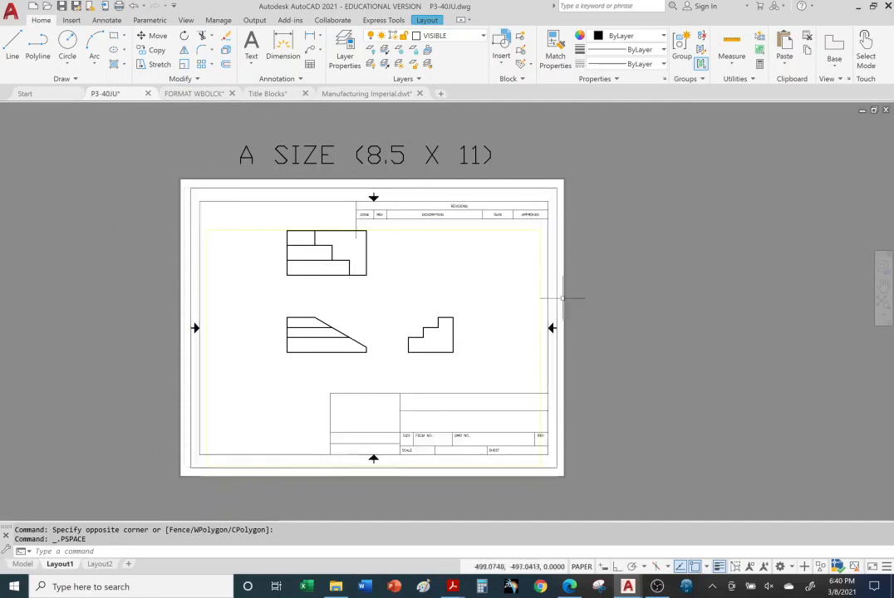
pyautogui.click(539, 454)
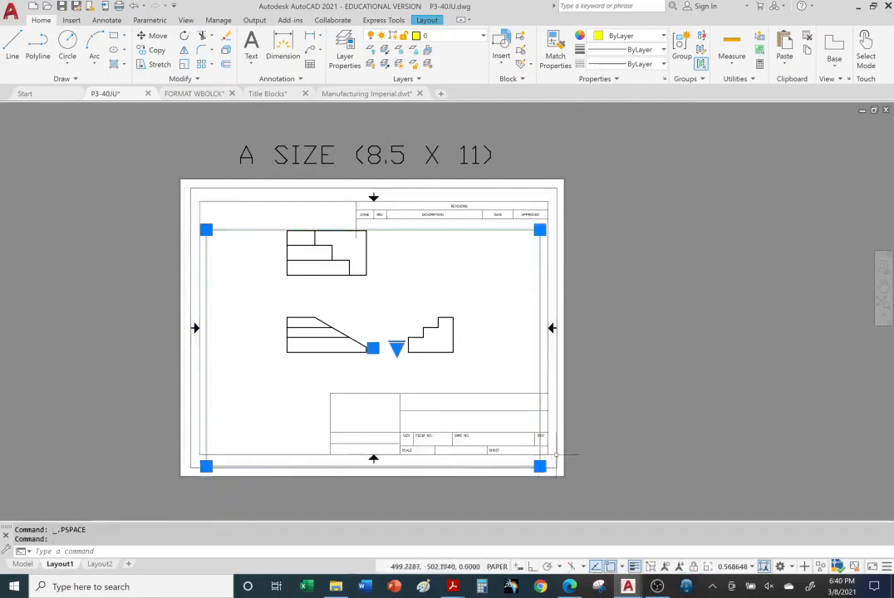
pyautogui.click(556, 454)
pyautogui.click(653, 400)
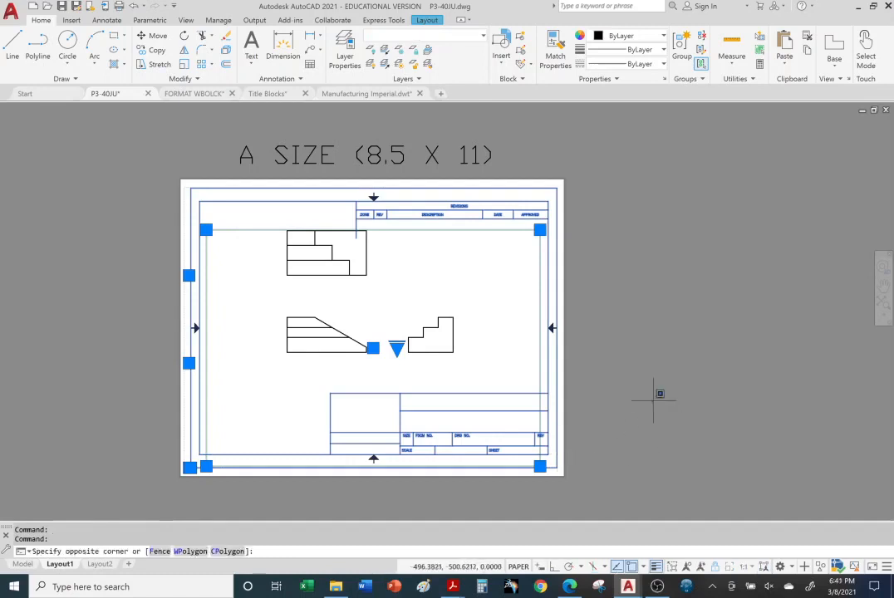
pyautogui.press('Escape')
pyautogui.press('Escape')
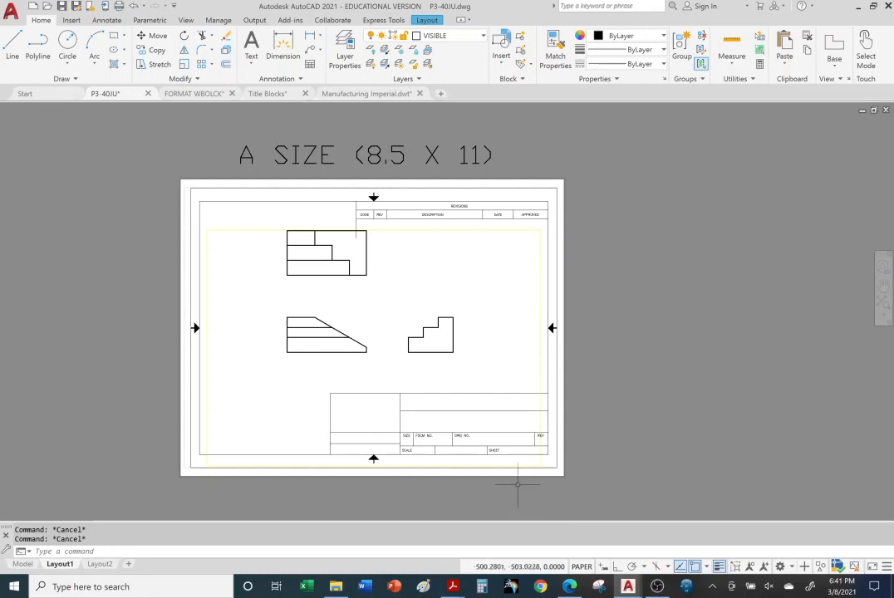
# Switch to Microsoft Edge to view the black iPhone 5 case product page
pyautogui.moveTo(519, 480); pyautogui.dragTo(551, 454, button='middle')
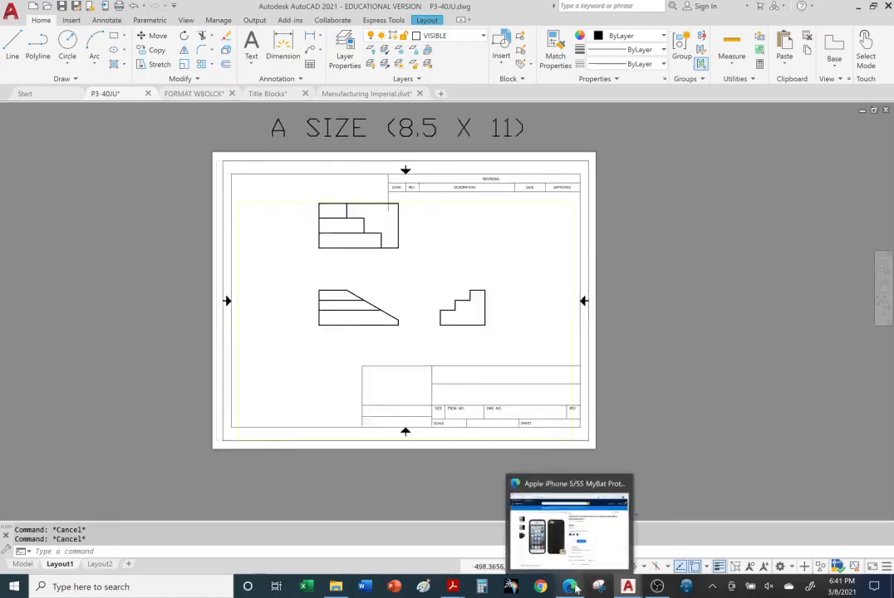
pyautogui.click(572, 587)
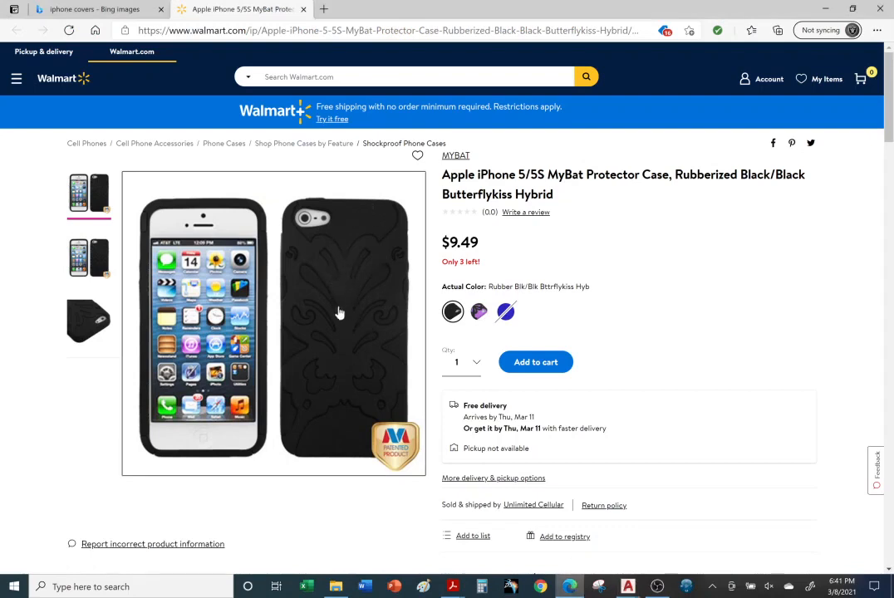
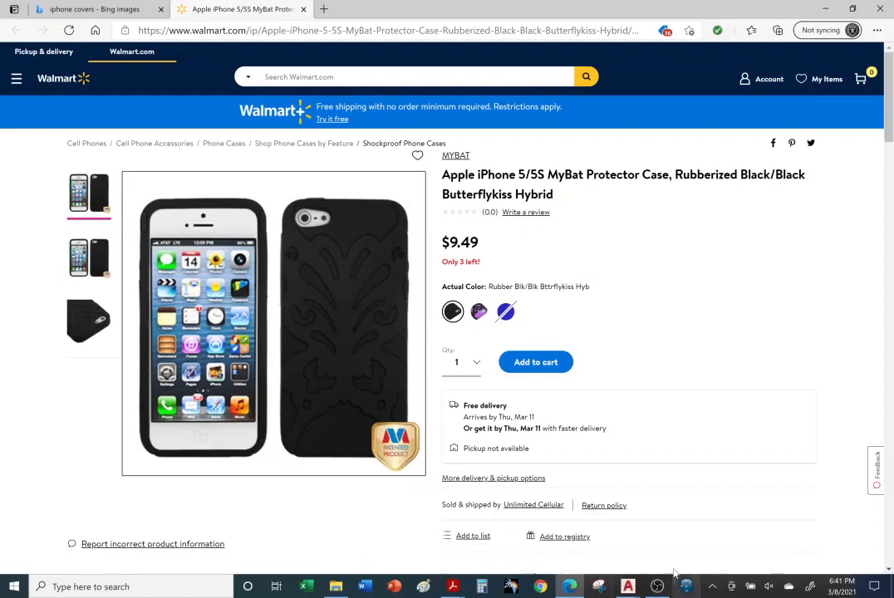
# Switch to the P3-40JU drawing in AutoCAD and examine the title block on the Layout1 sheet
pyautogui.click(626, 591)
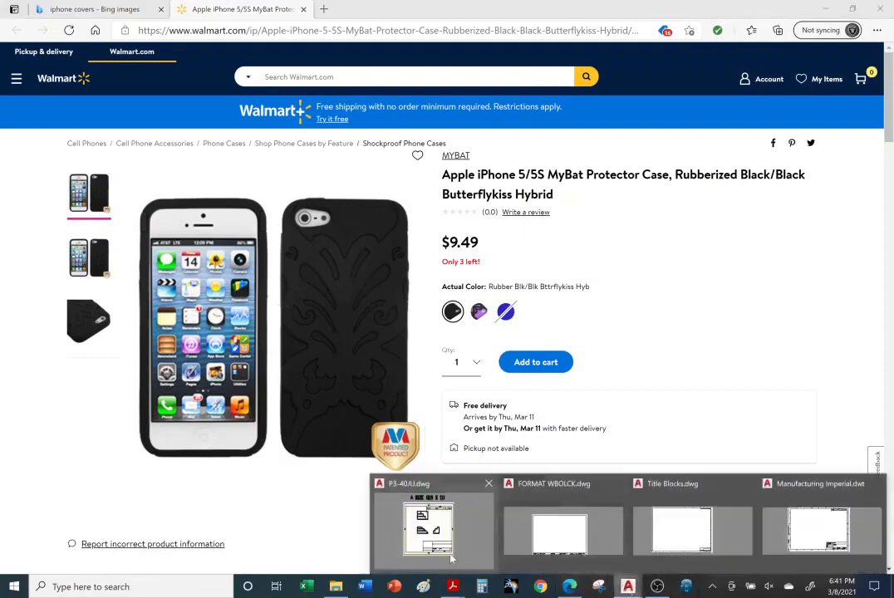
pyautogui.click(463, 529)
pyautogui.scroll(-4, 536, 428)
pyautogui.scroll(6, 526, 423)
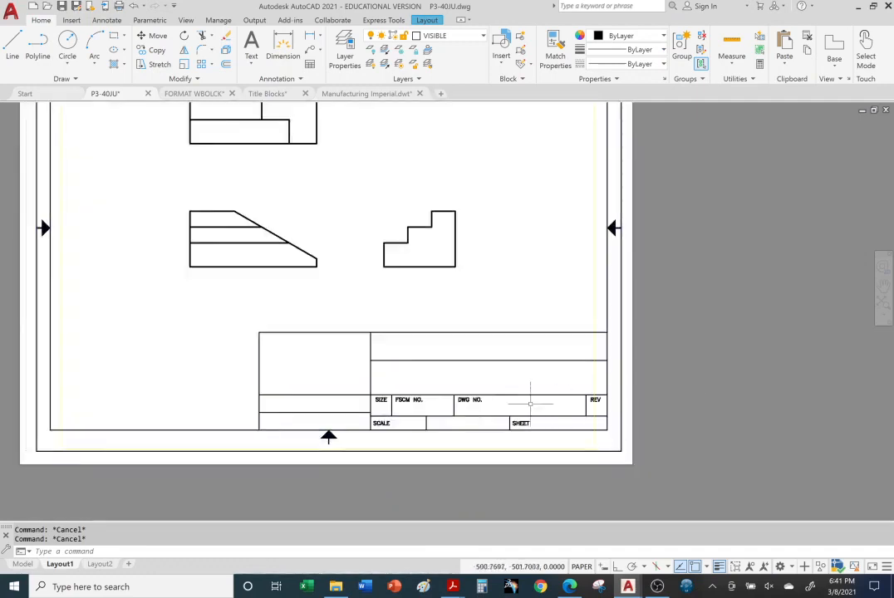
pyautogui.scroll(2, 423, 433)
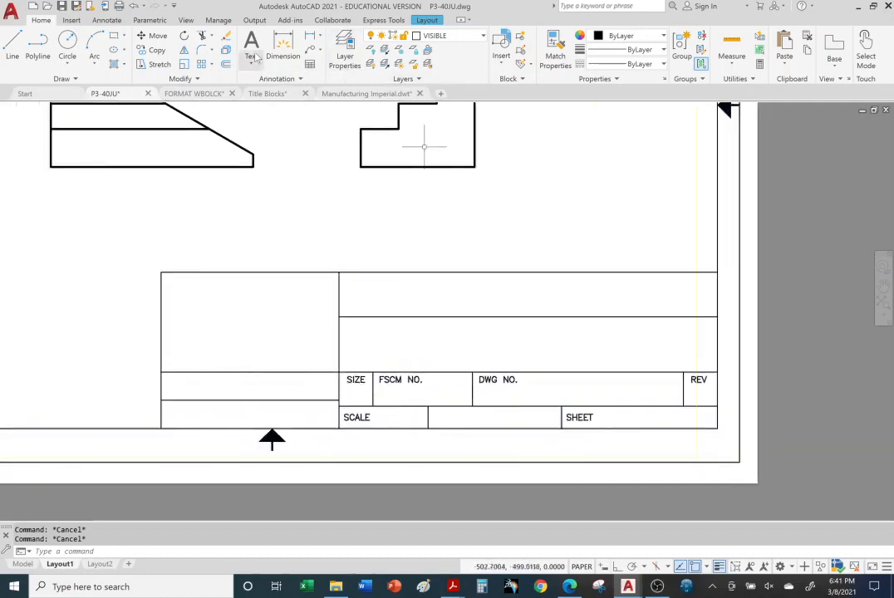
pyautogui.click(750, 316)
pyautogui.click(753, 318)
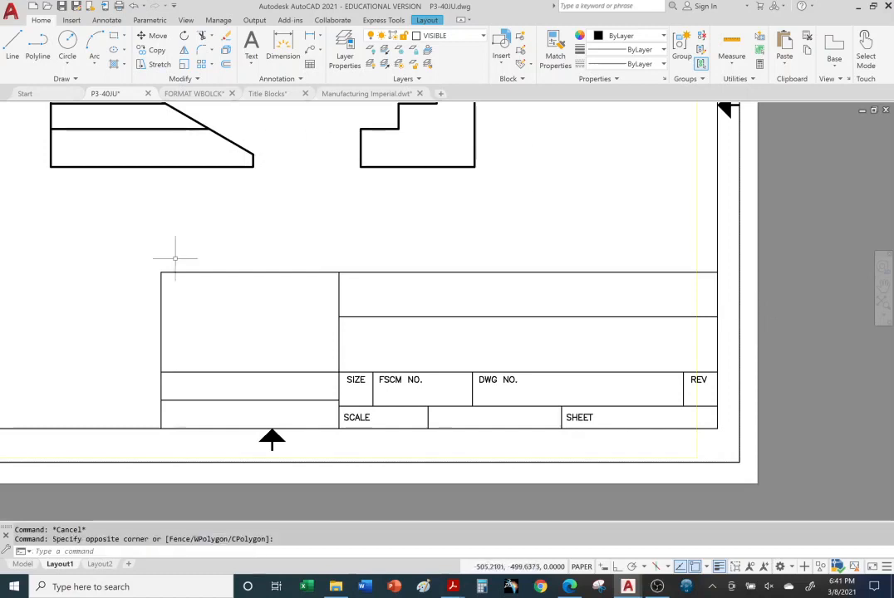
# Add the multiline text YOUR NAME in paper space, fitted to the title block cell beside the SIZE field
pyautogui.click(251, 43)
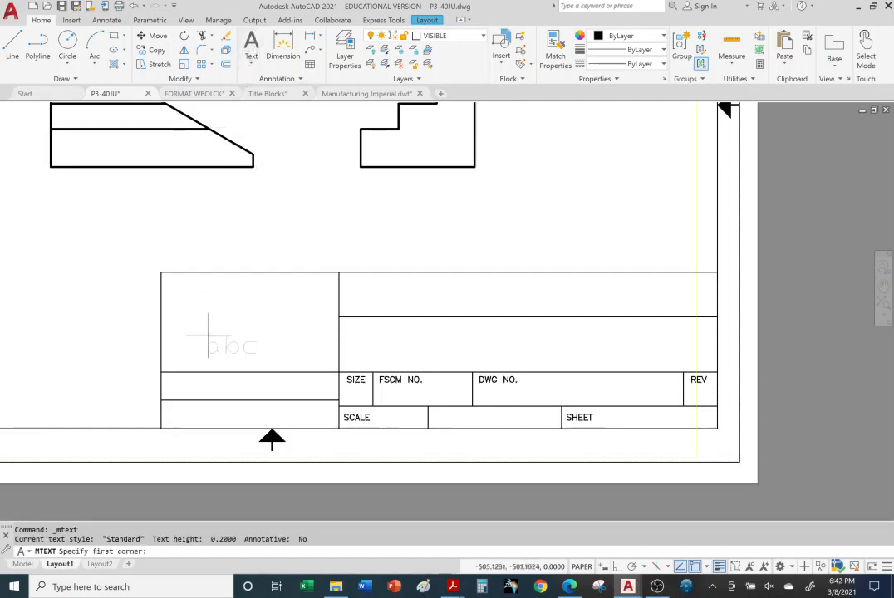
pyautogui.click(160, 372)
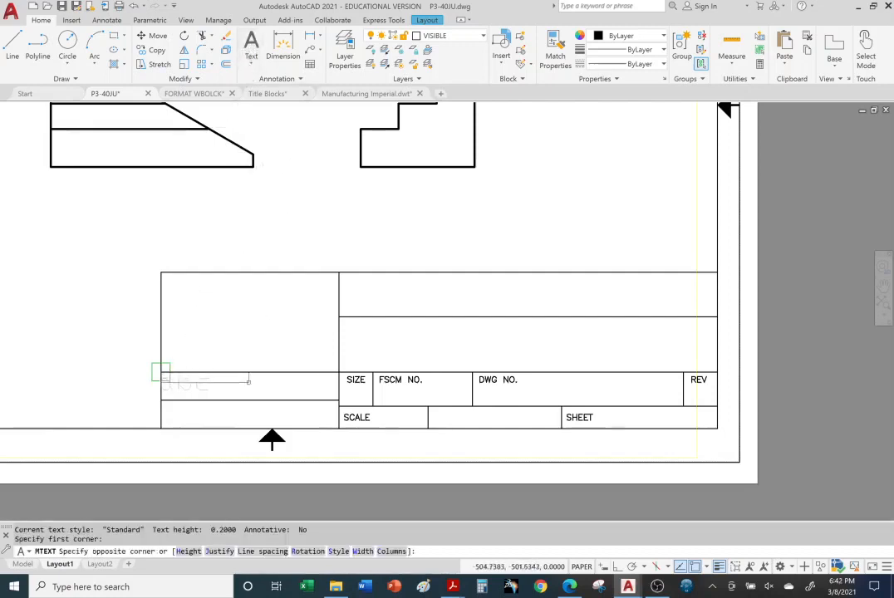
pyautogui.click(338, 401)
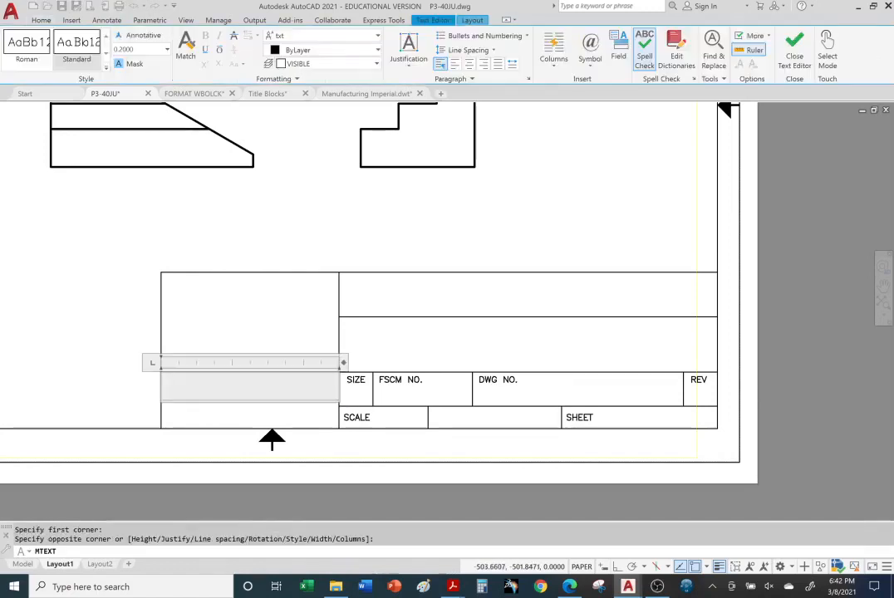
pyautogui.write('YOUR NAME')
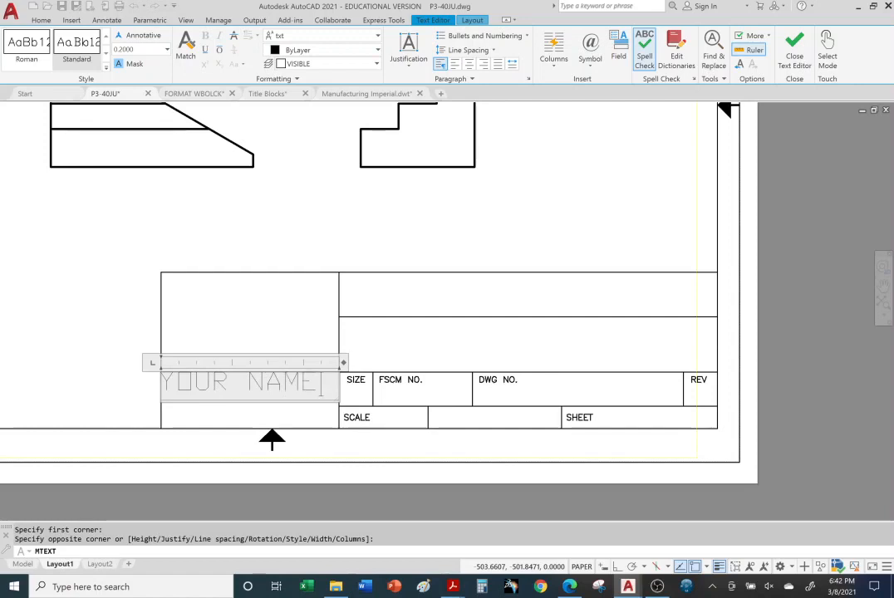
pyautogui.hotkey('shift', 'Left')
pyautogui.hotkey('shift', 'Left')
pyautogui.hotkey('shift', 'Left')
pyautogui.hotkey('shift', 'Left')
pyautogui.hotkey('shift', 'Left')
pyautogui.hotkey('shift', 'Left')
pyautogui.hotkey('shift', 'Left')
pyautogui.hotkey('shift', 'Left')
pyautogui.hotkey('shift', 'Left')
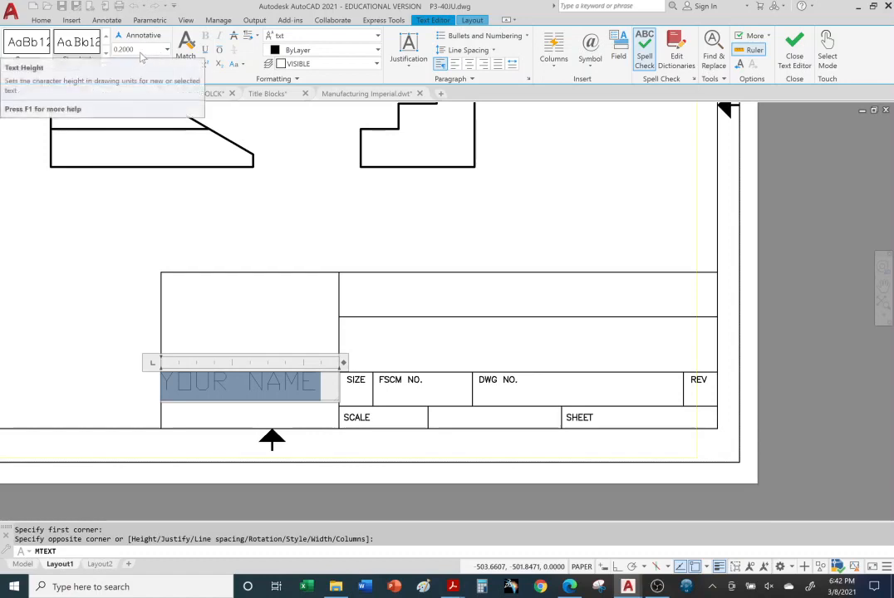
pyautogui.click(832, 405)
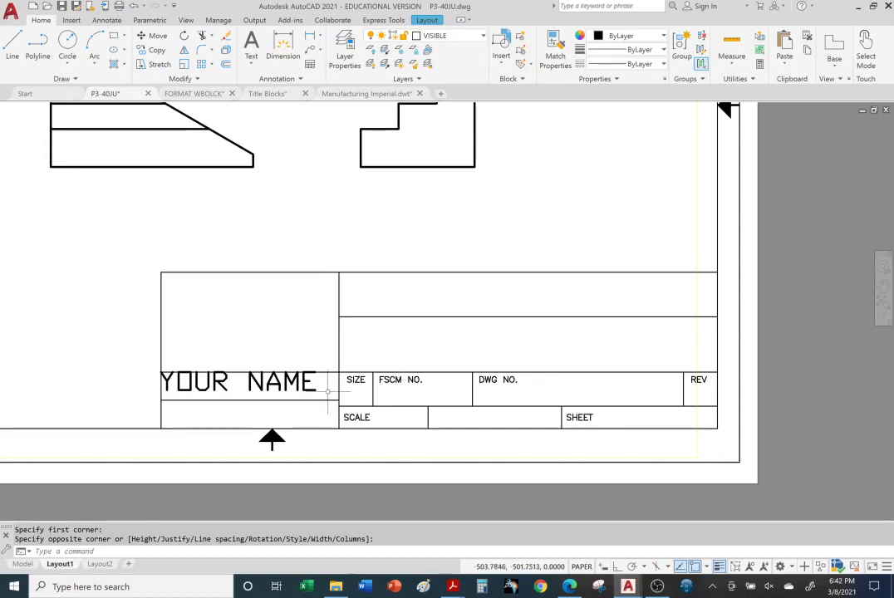
# Set the text height of the YOUR NAME text in the title block to 0.16
pyautogui.click(257, 381)
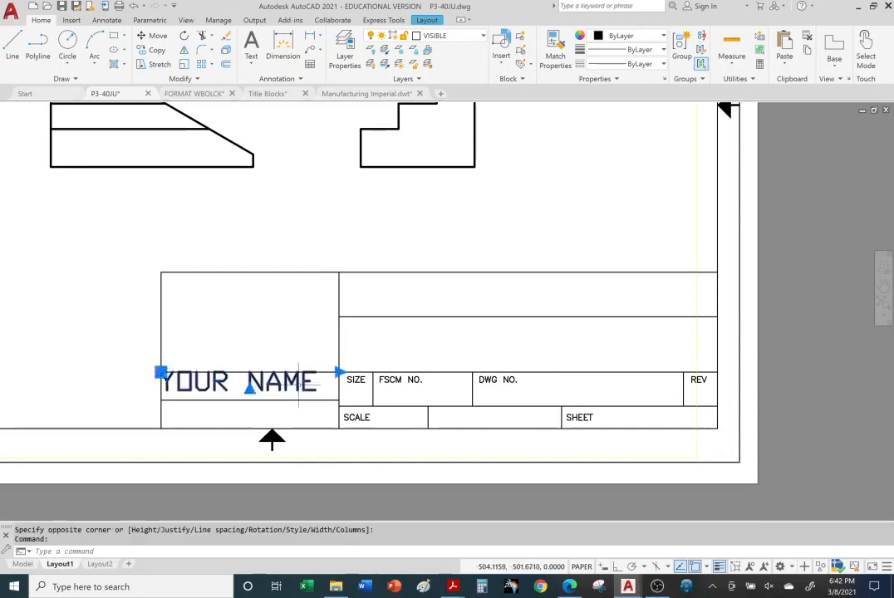
pyautogui.doubleClick(258, 381)
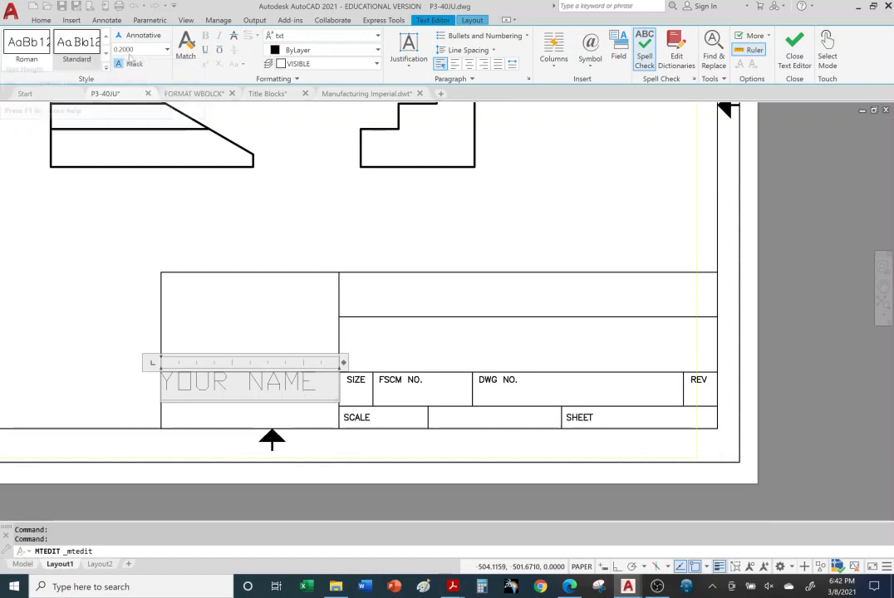
pyautogui.click(139, 52)
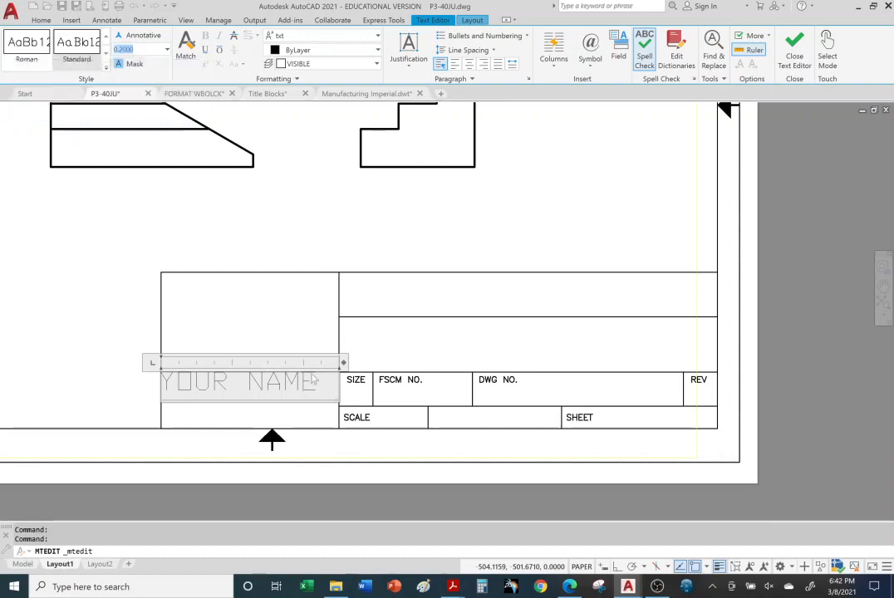
pyautogui.moveTo(317, 380); pyautogui.dragTo(161, 382)
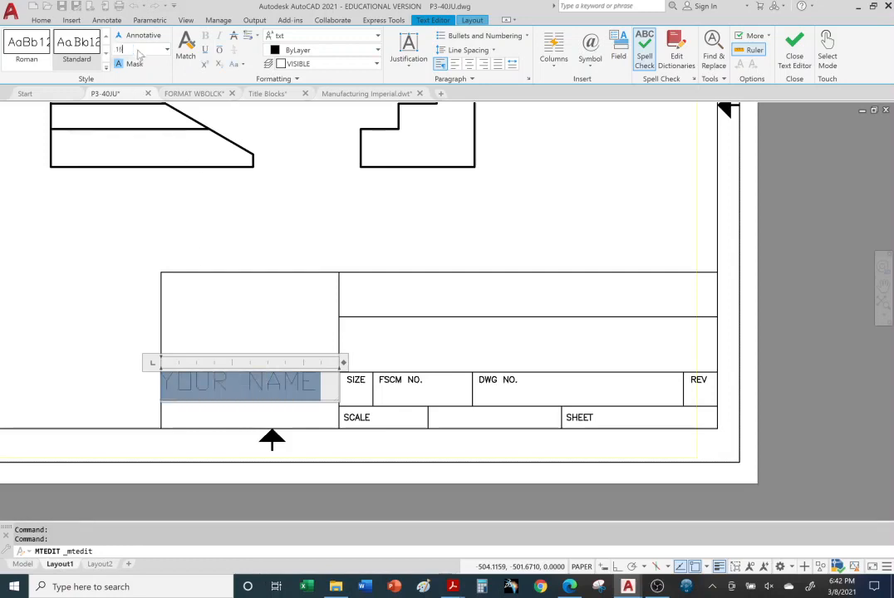
pyautogui.press('Return')
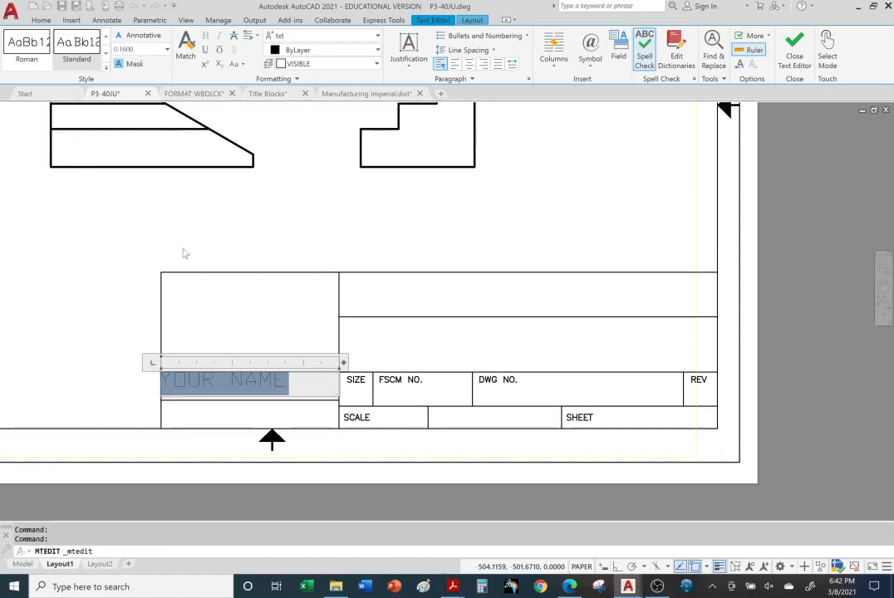
pyautogui.click(84, 388)
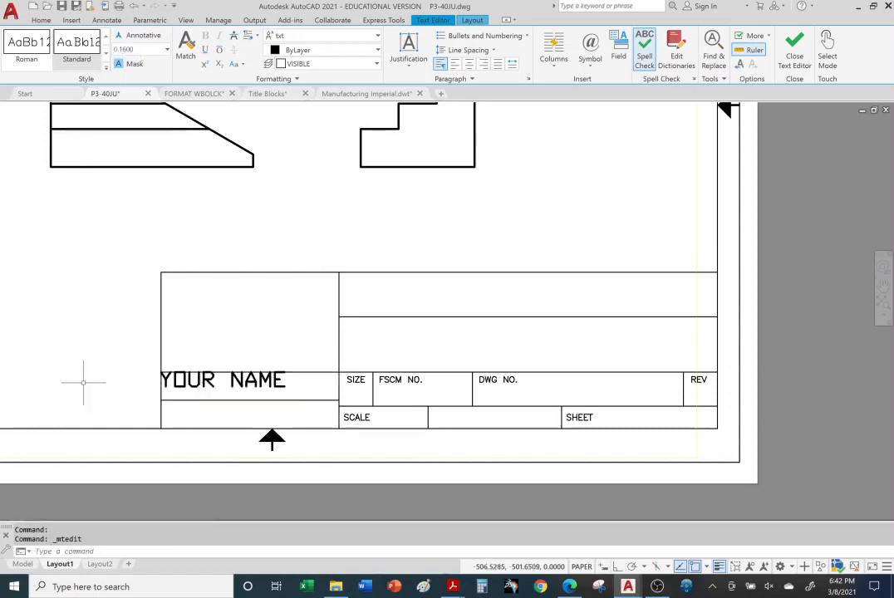
pyautogui.click(257, 379)
pyautogui.click(249, 384)
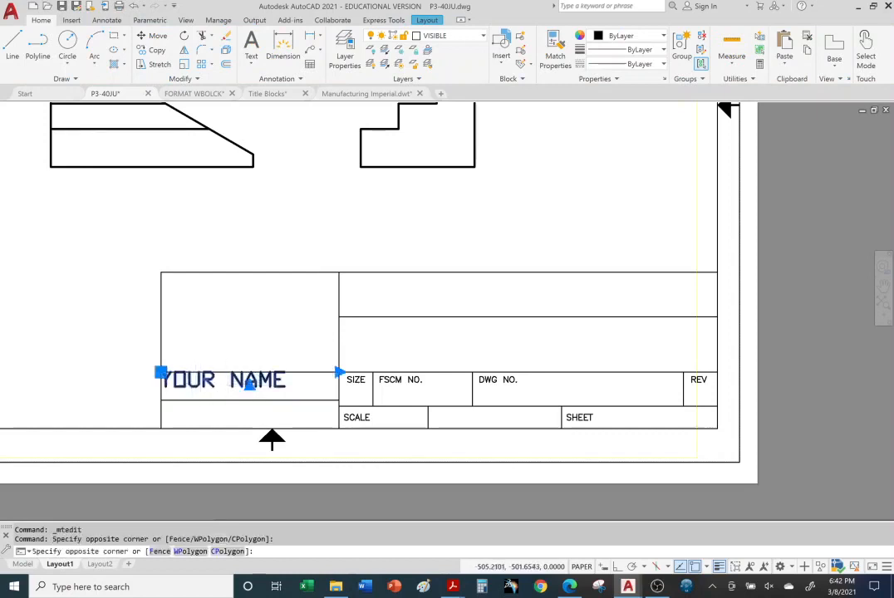
pyautogui.doubleClick(249, 384)
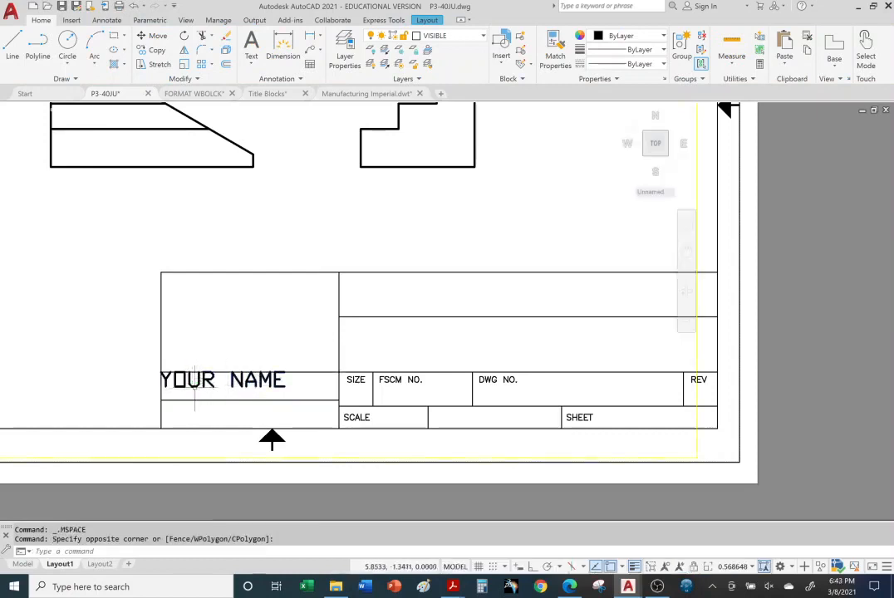
pyautogui.click(195, 385)
pyautogui.click(195, 384)
pyautogui.click(192, 385)
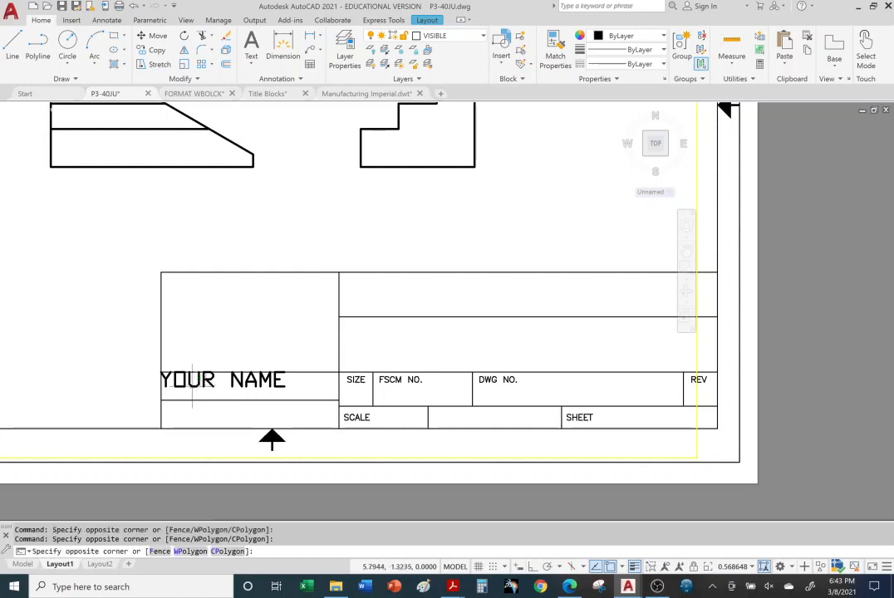
pyautogui.press('Escape')
pyautogui.press('Escape')
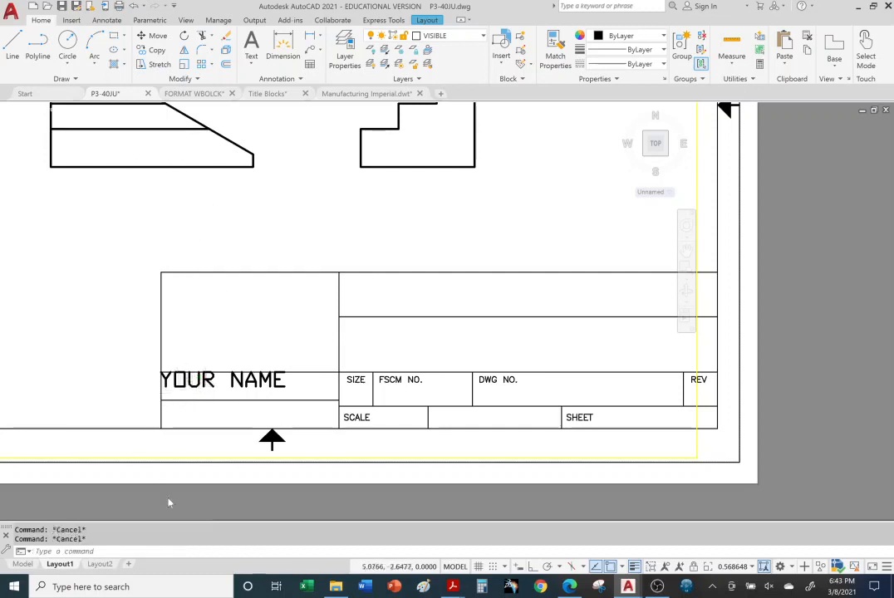
pyautogui.doubleClick(210, 478)
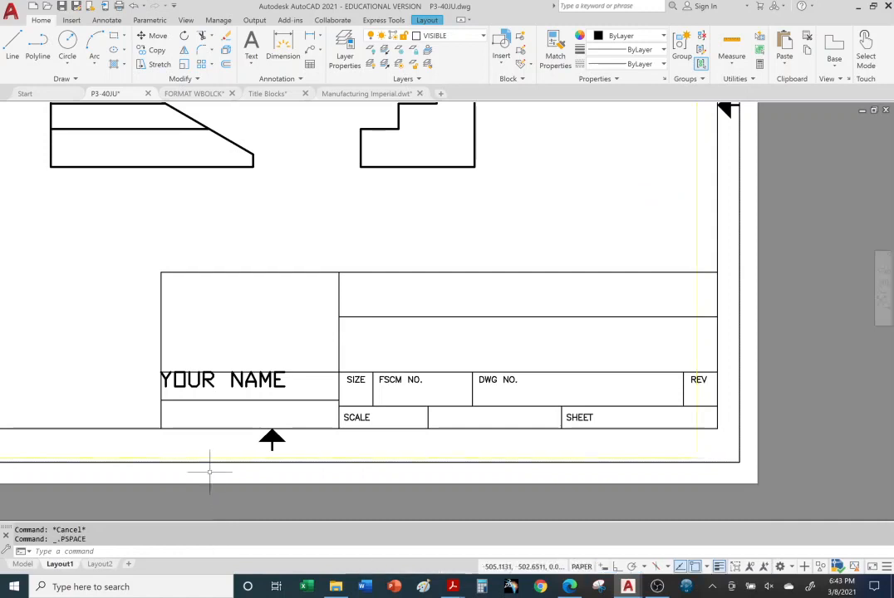
# Open the YOUR NAME text for editing in paper space, select its contents to check the height, and close the editor
pyautogui.click(205, 381)
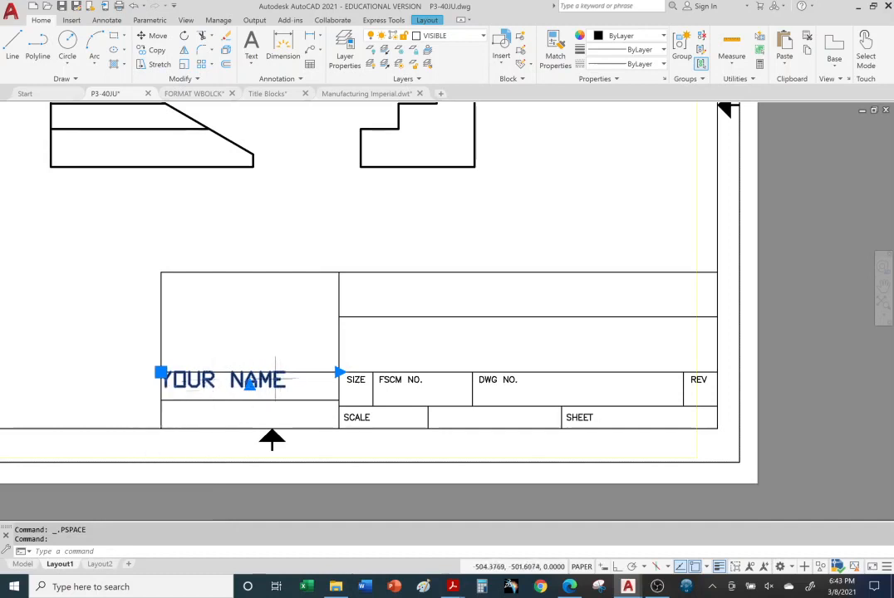
pyautogui.doubleClick(250, 381)
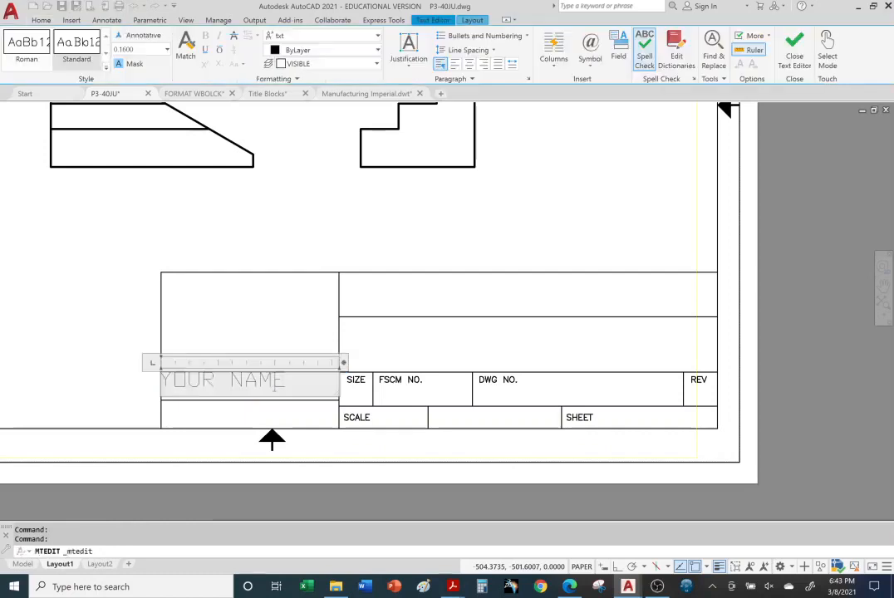
pyautogui.moveTo(289, 384); pyautogui.dragTo(159, 390)
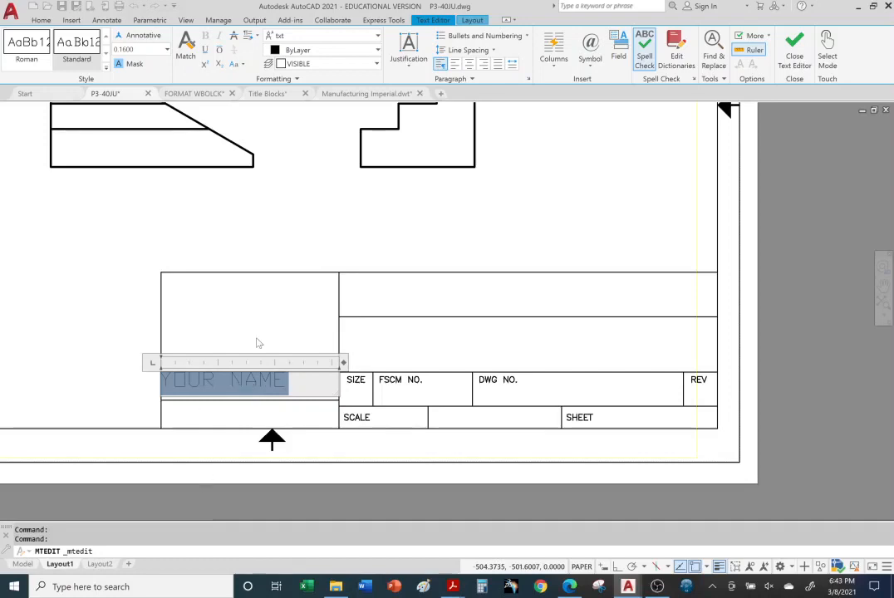
pyautogui.click(214, 506)
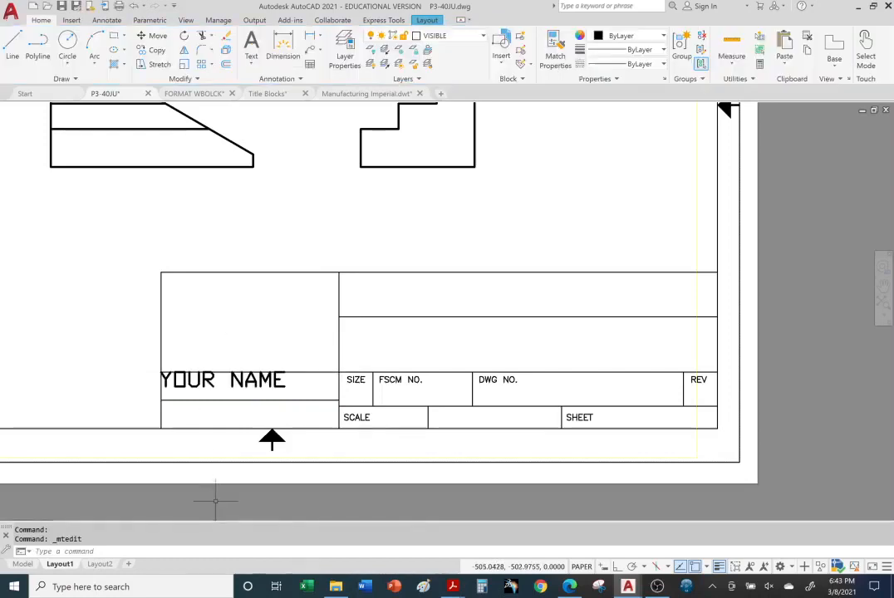
# Examine the title block with its name text and the three part views on the sheet
pyautogui.scroll(-4, 255, 468)
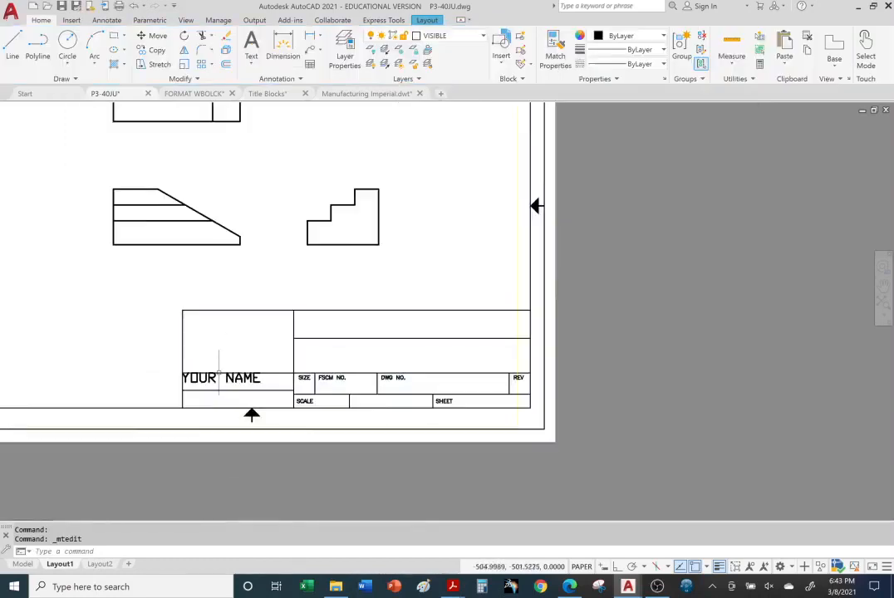
pyautogui.scroll(3, 256, 468)
pyautogui.scroll(2, 230, 366)
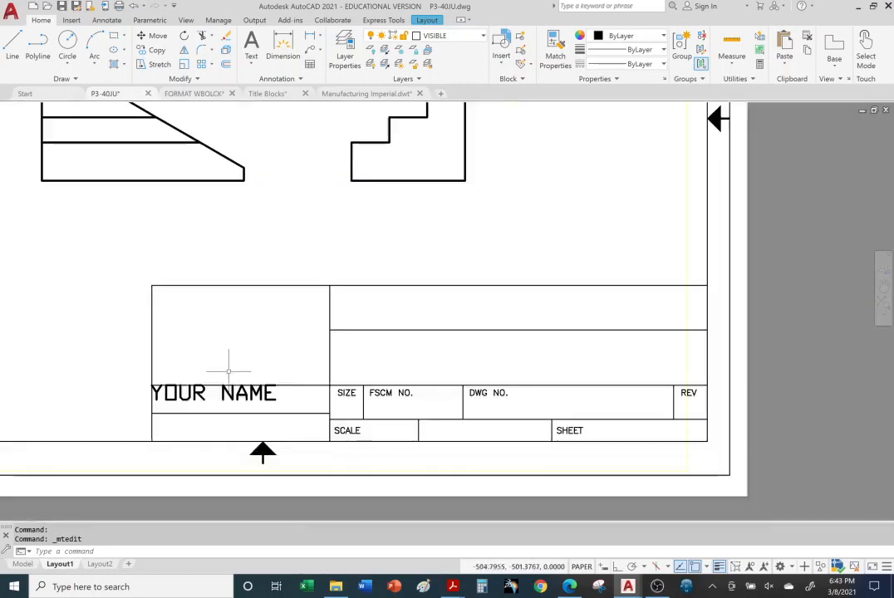
pyautogui.scroll(2, 180, 419)
pyautogui.scroll(-2, 224, 410)
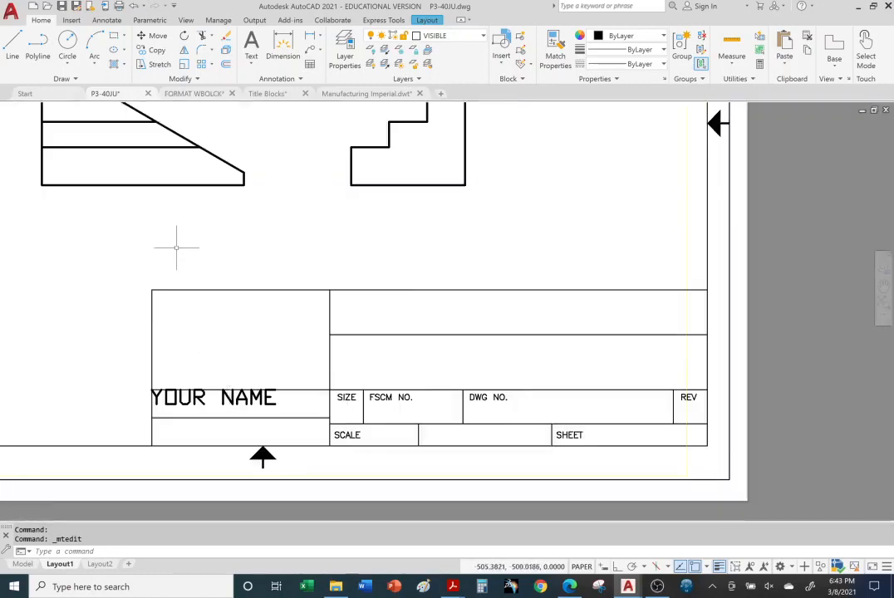
pyautogui.moveTo(179, 245); pyautogui.dragTo(425, 357, button='middle')
pyautogui.scroll(-2, 412, 290)
pyautogui.moveTo(499, 233); pyautogui.dragTo(405, 276, button='middle')
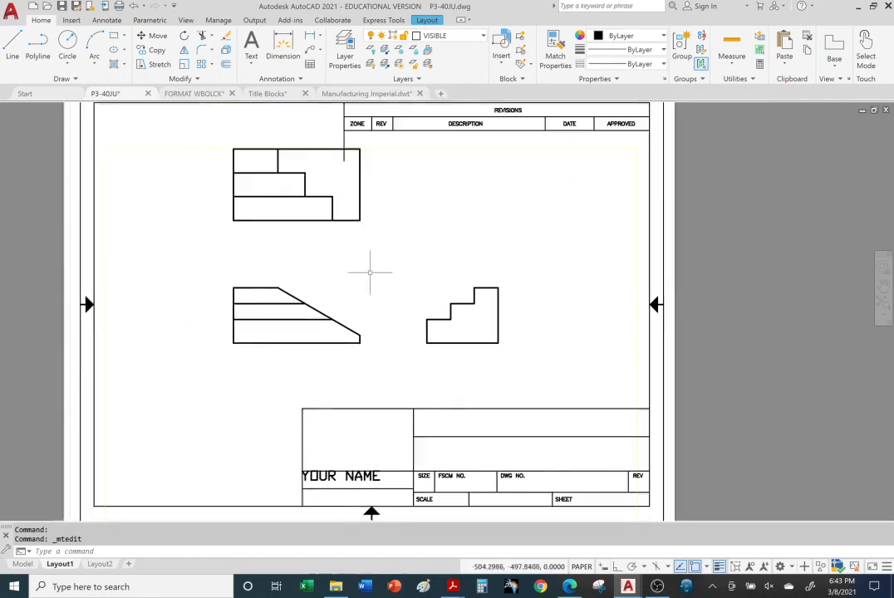
# Show the iPhone case product page in Microsoft Edge once more and return to the P3-40JU drawing in AutoCAD
pyautogui.click(638, 589)
pyautogui.click(569, 586)
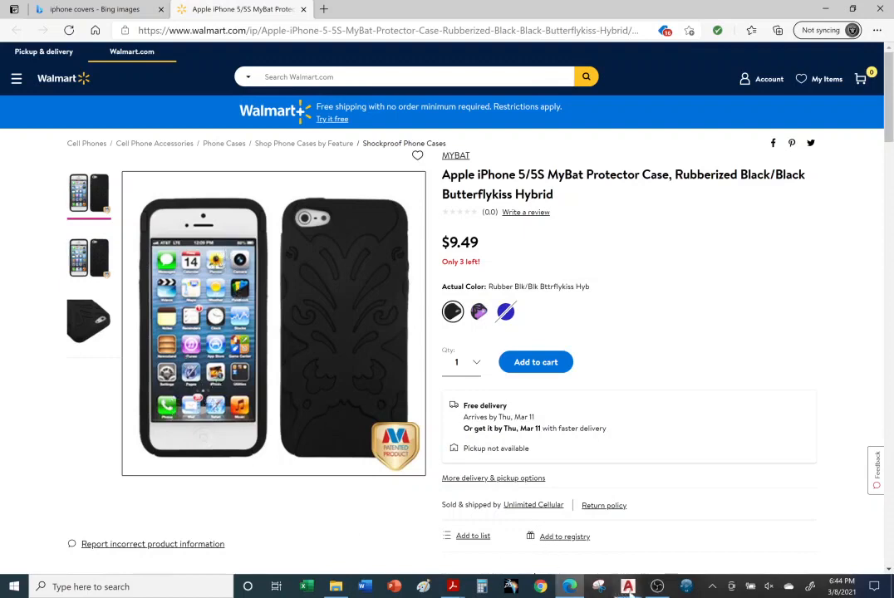
pyautogui.moveTo(628, 587)
pyautogui.click(445, 547)
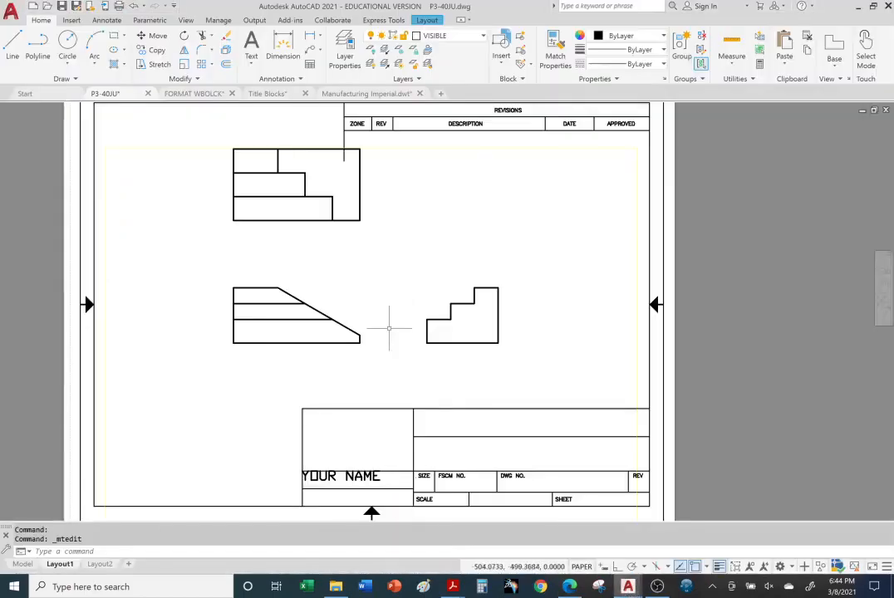
# Activate model space inside the Layout1 viewport and add the multiline text YOUR NAME between the top view and the side view
pyautogui.click(349, 266)
pyautogui.doubleClick(352, 266)
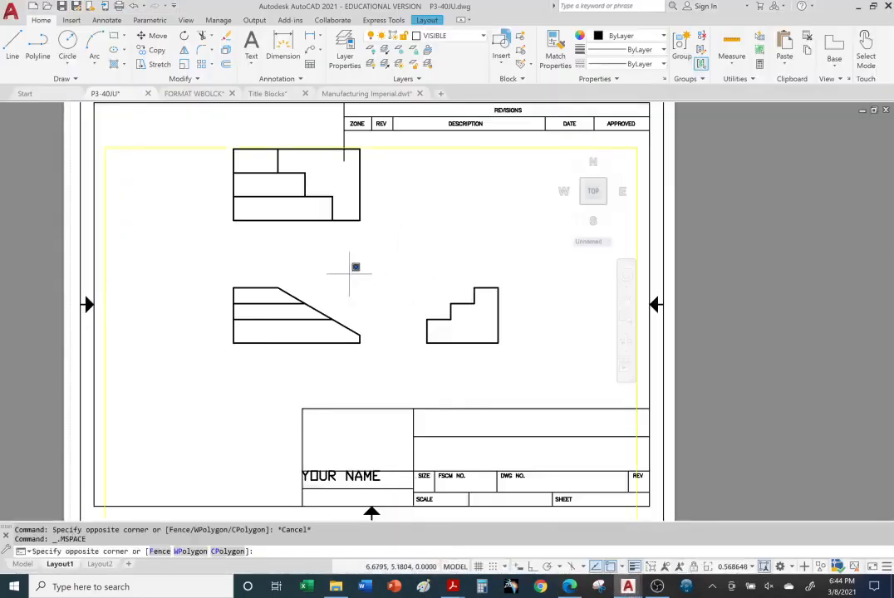
pyautogui.doubleClick(355, 274)
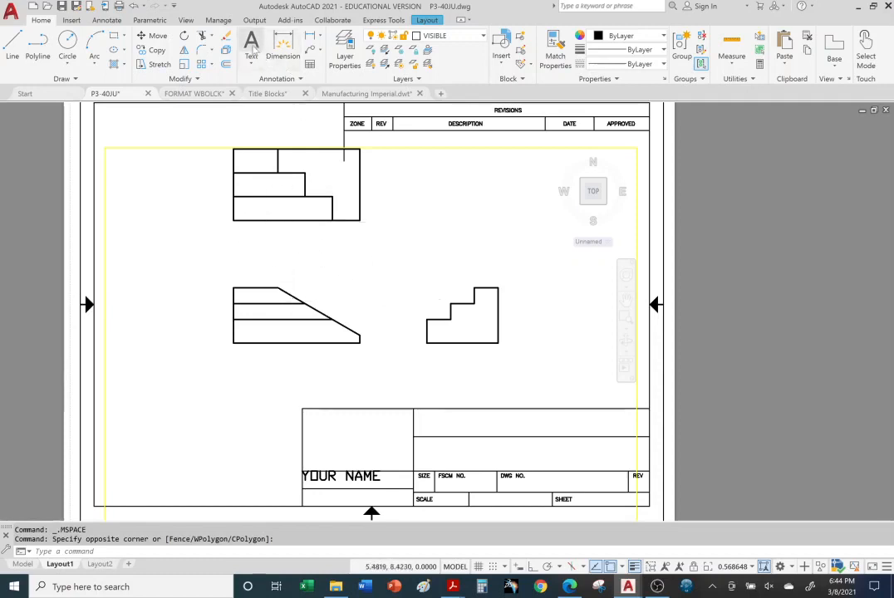
pyautogui.click(251, 45)
pyautogui.click(387, 225)
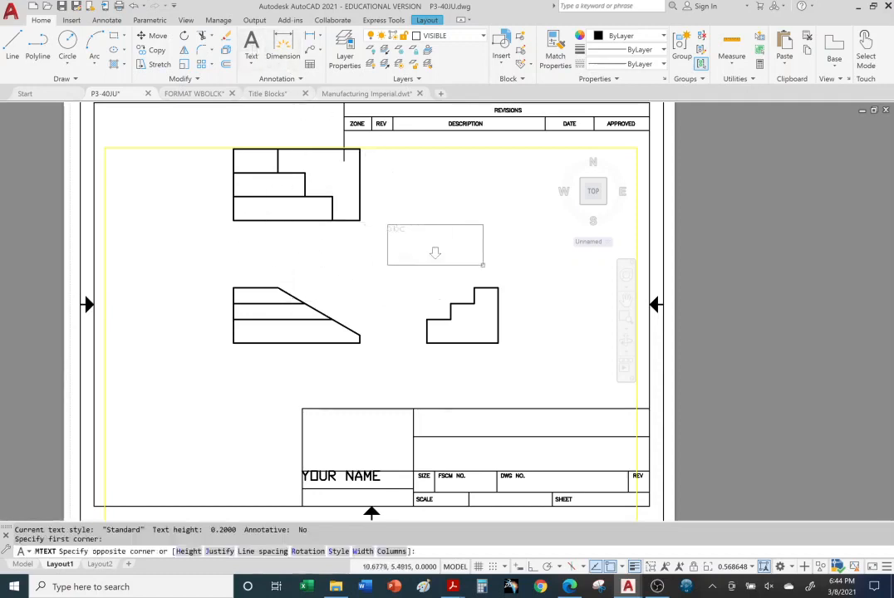
pyautogui.click(490, 268)
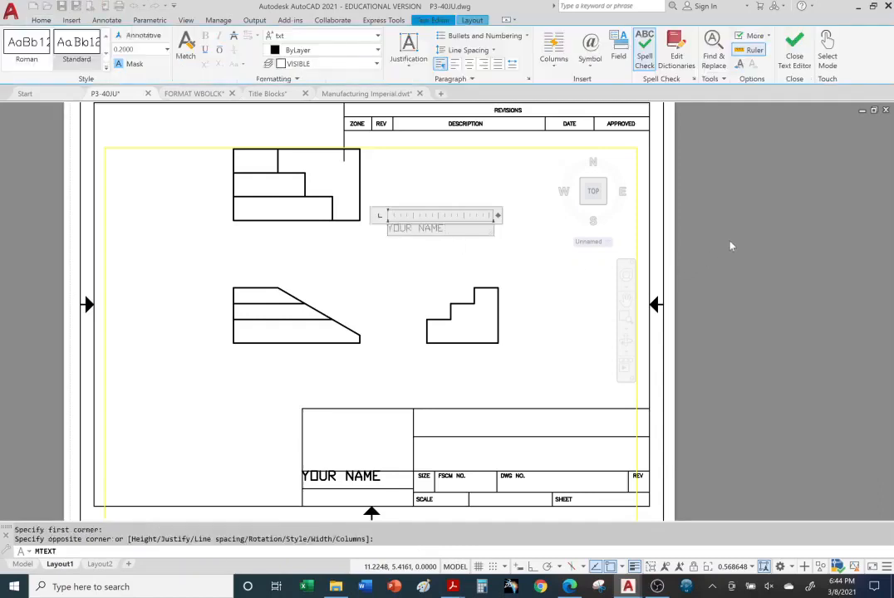
pyautogui.click(537, 346)
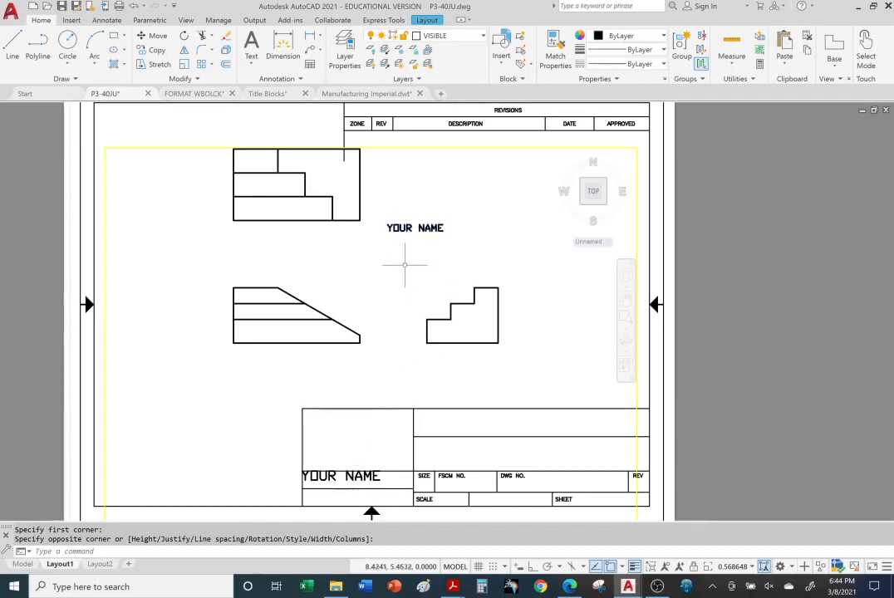
# Examine how the YOUR NAME text in the viewport scales with the part views compared with the title block text
pyautogui.click(408, 261)
pyautogui.scroll(-6, 411, 259)
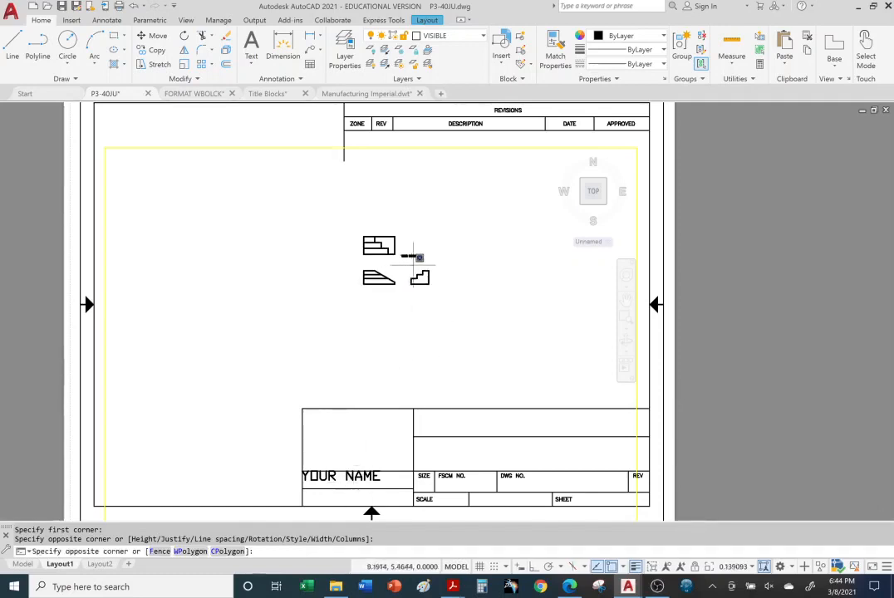
pyautogui.scroll(6, 400, 218)
pyautogui.scroll(8, 403, 220)
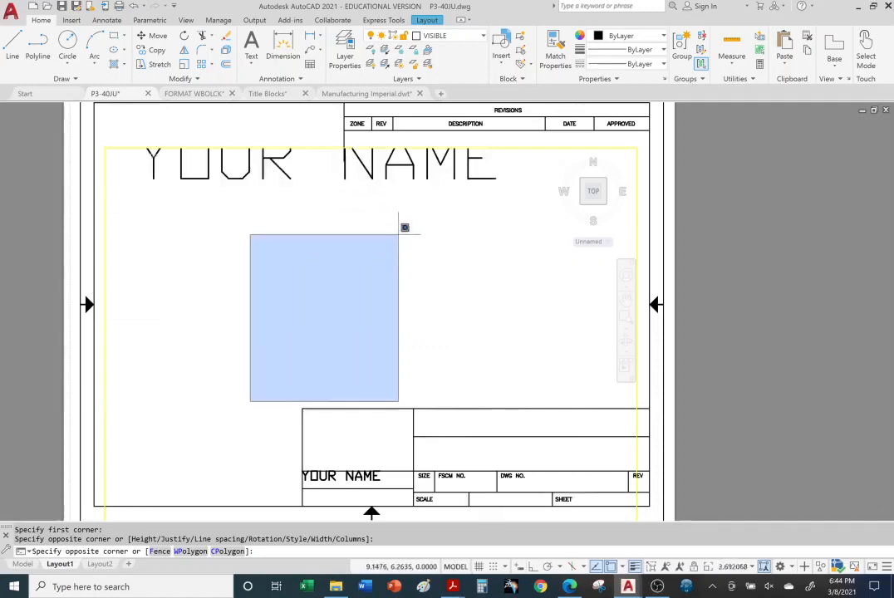
pyautogui.scroll(-4, 408, 233)
pyautogui.click(352, 225)
pyautogui.scroll(-6, 353, 225)
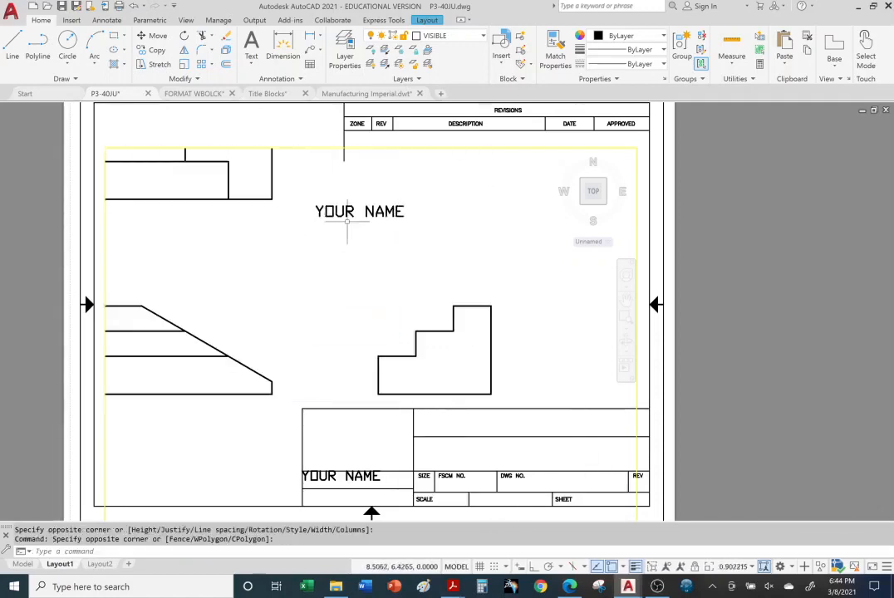
pyautogui.scroll(4, 347, 222)
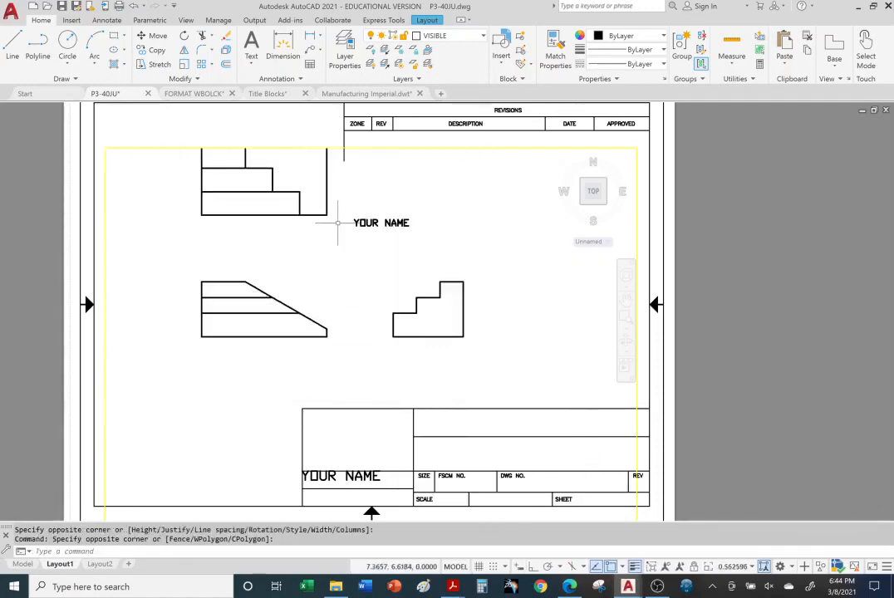
pyautogui.scroll(-2, 345, 220)
pyautogui.scroll(2, 337, 220)
pyautogui.scroll(1, 337, 220)
pyautogui.scroll(-3, 339, 219)
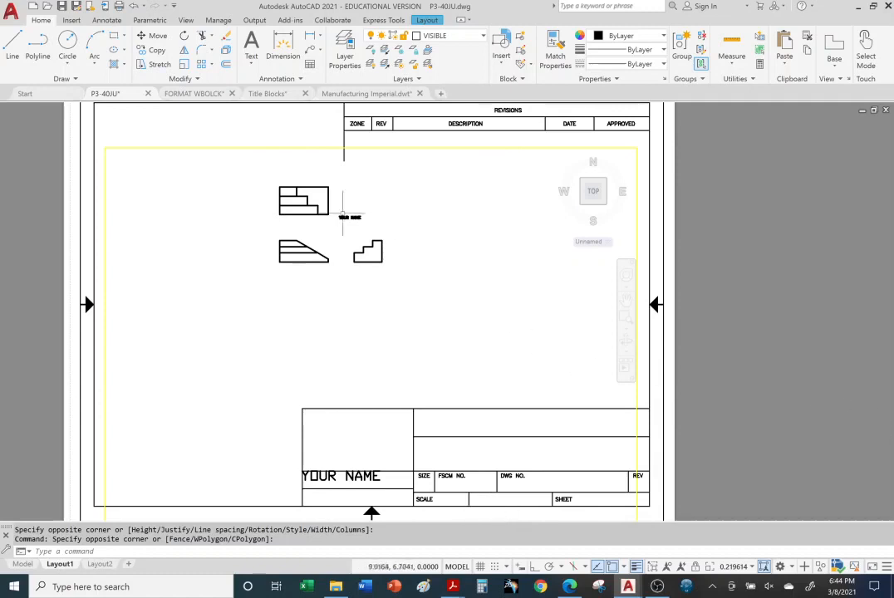
pyautogui.scroll(4, 348, 218)
pyautogui.scroll(6, 348, 217)
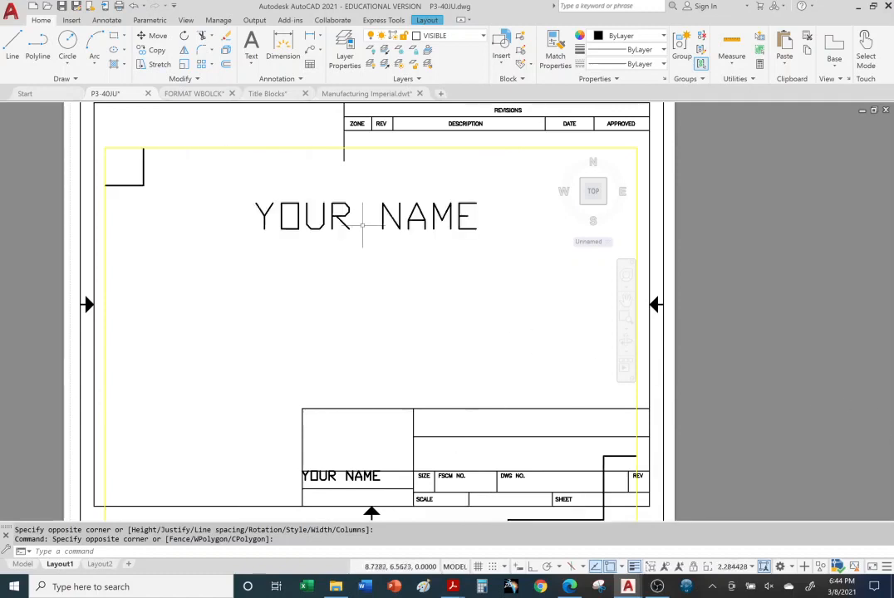
pyautogui.scroll(-4, 362, 221)
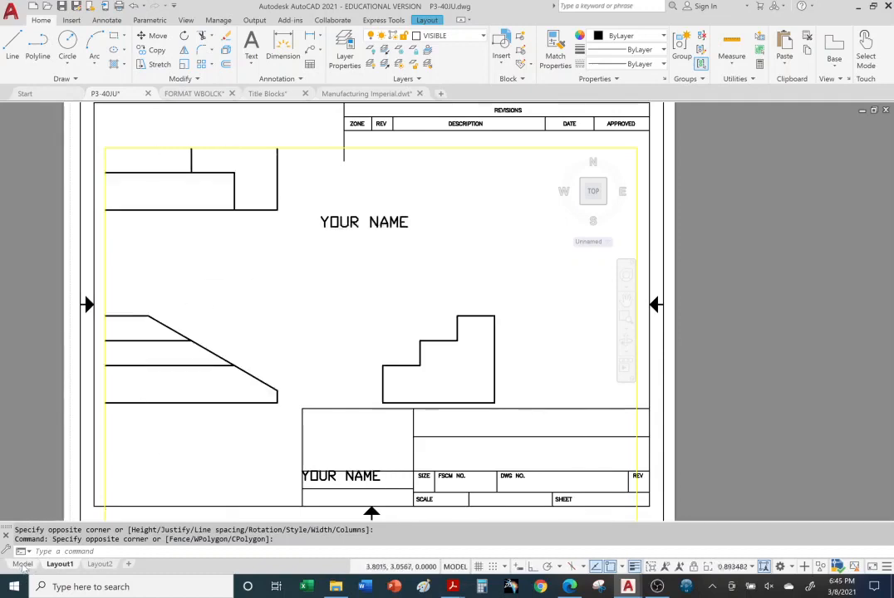
# Switch to the Model drawing and change the YOUR NAME text beside the views to MY NAME
pyautogui.click(23, 565)
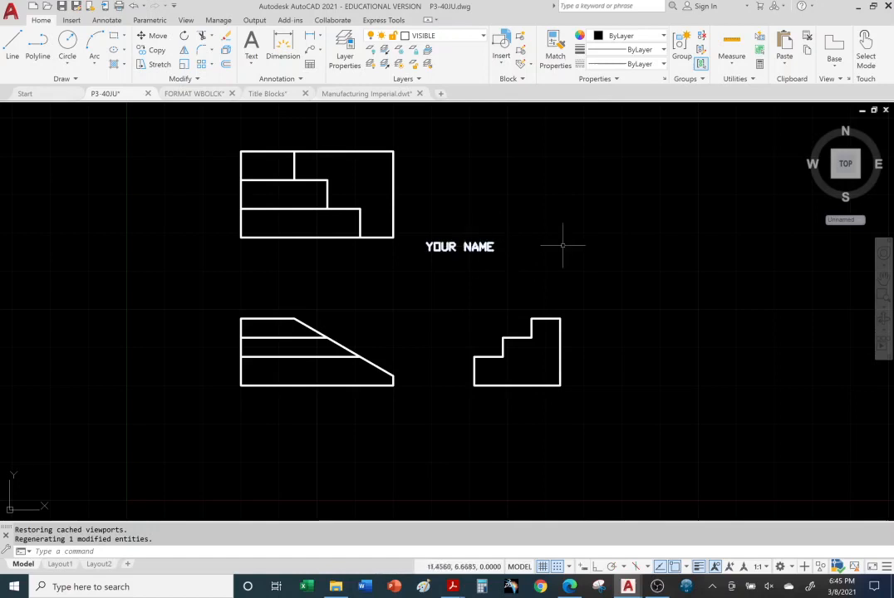
pyautogui.click(481, 247)
pyautogui.doubleClick(487, 247)
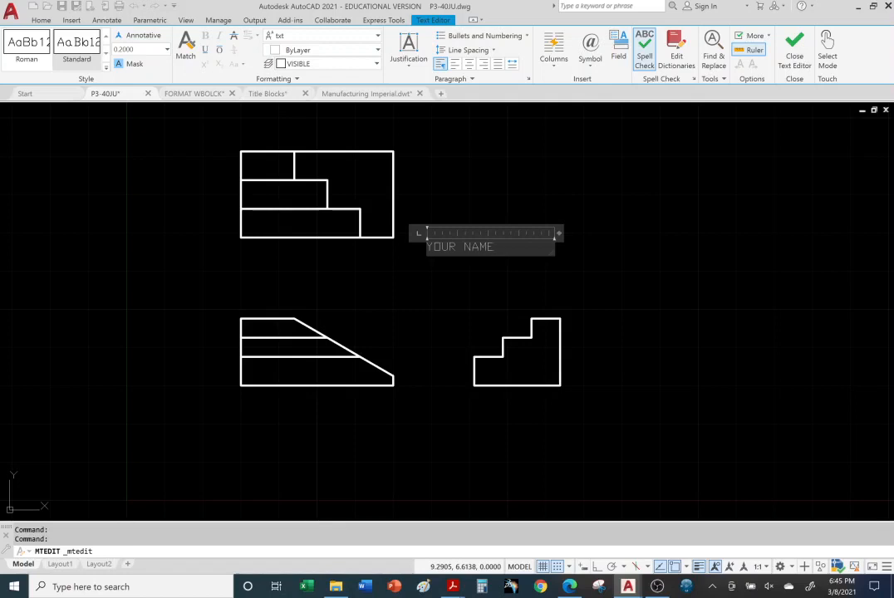
pyautogui.write('MY')
pyautogui.click(591, 256)
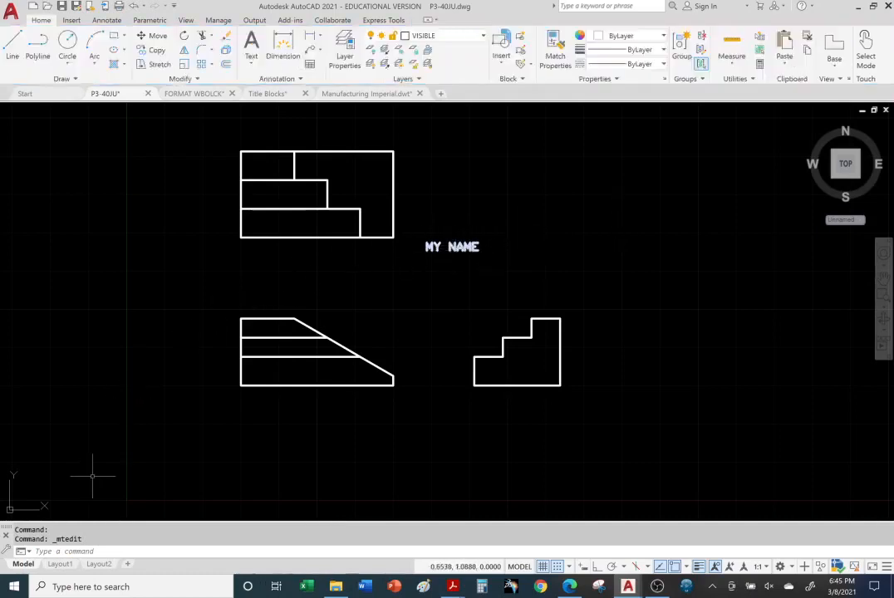
# Return to Layout1, shrink and reposition the part views within the viewport, and switch to paper space
pyautogui.click(60, 564)
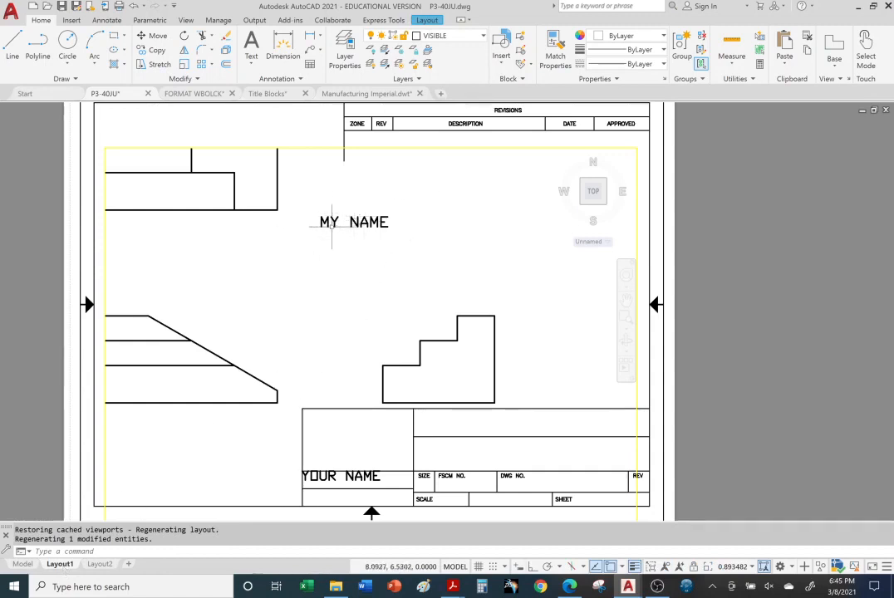
pyautogui.scroll(-4, 331, 224)
pyautogui.moveTo(339, 224); pyautogui.dragTo(344, 272, button='middle')
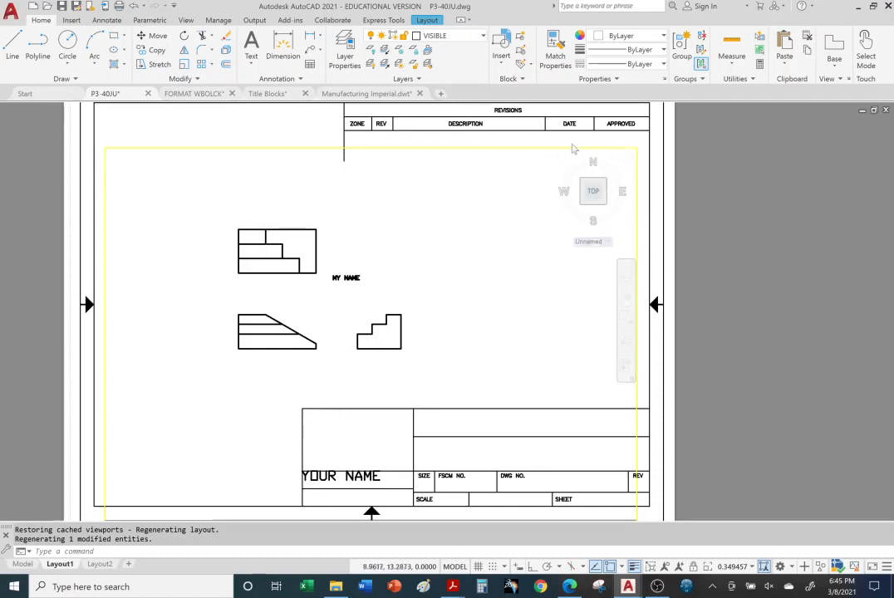
pyautogui.doubleClick(657, 197)
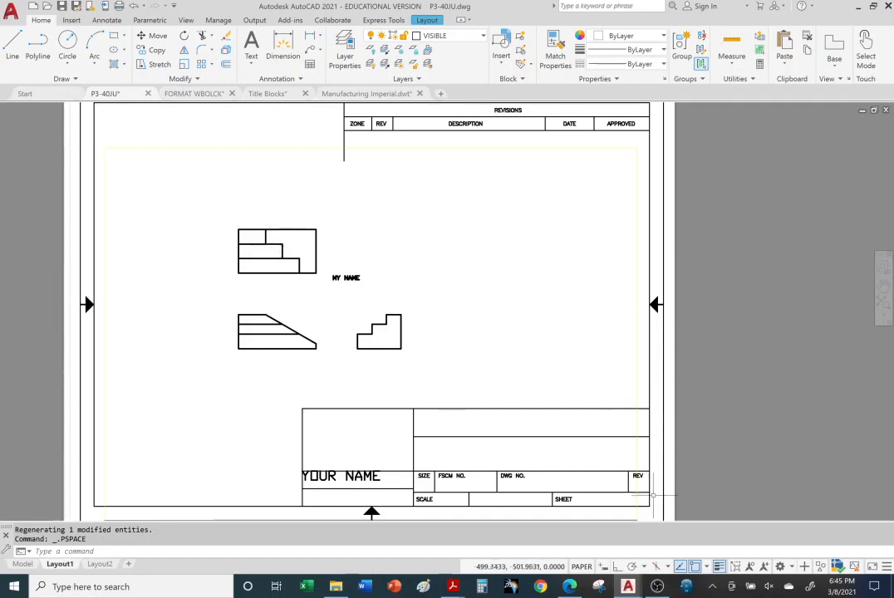
# Reactivate model space in the Layout1 viewport and enlarge the three part views with the MY NAME text
pyautogui.click(581, 567)
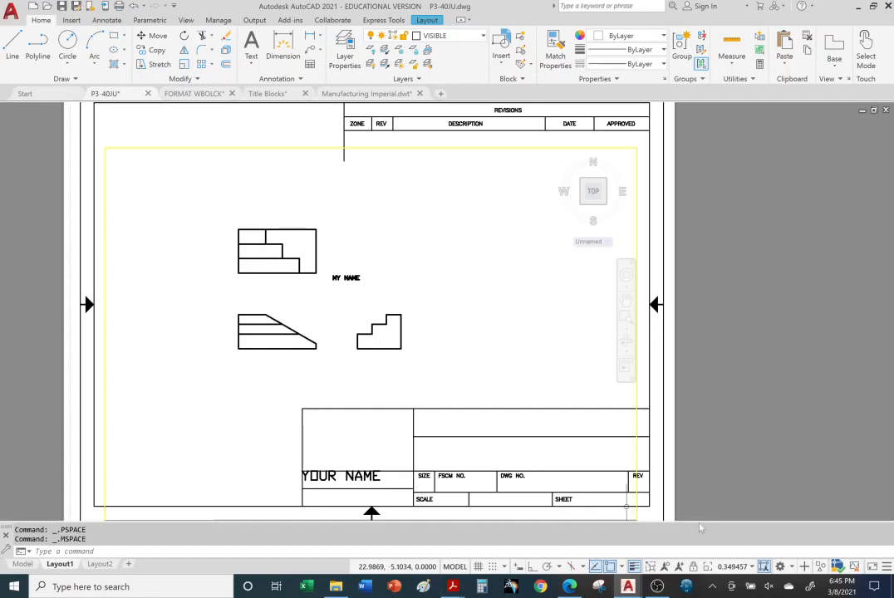
pyautogui.scroll(-5, 329, 270)
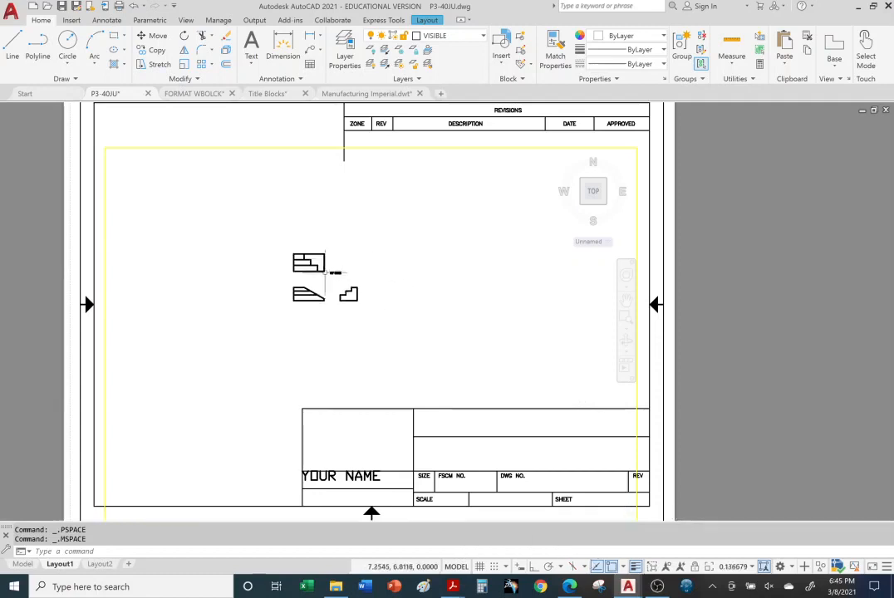
pyautogui.scroll(7, 325, 275)
pyautogui.scroll(-5, 325, 274)
pyautogui.scroll(5, 325, 277)
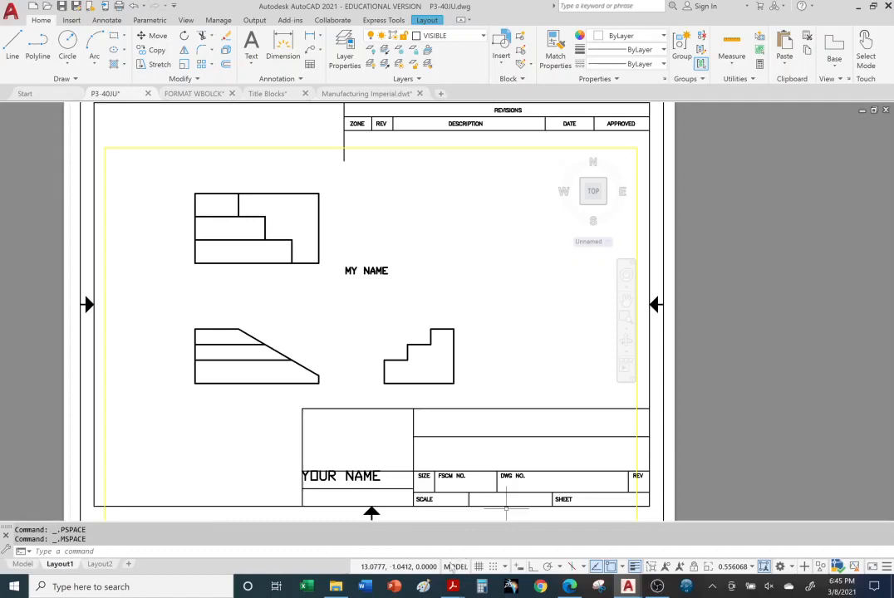
# Switch Layout1 back to paper space and examine how the whole sheet scales and moves together with its views
pyautogui.click(452, 570)
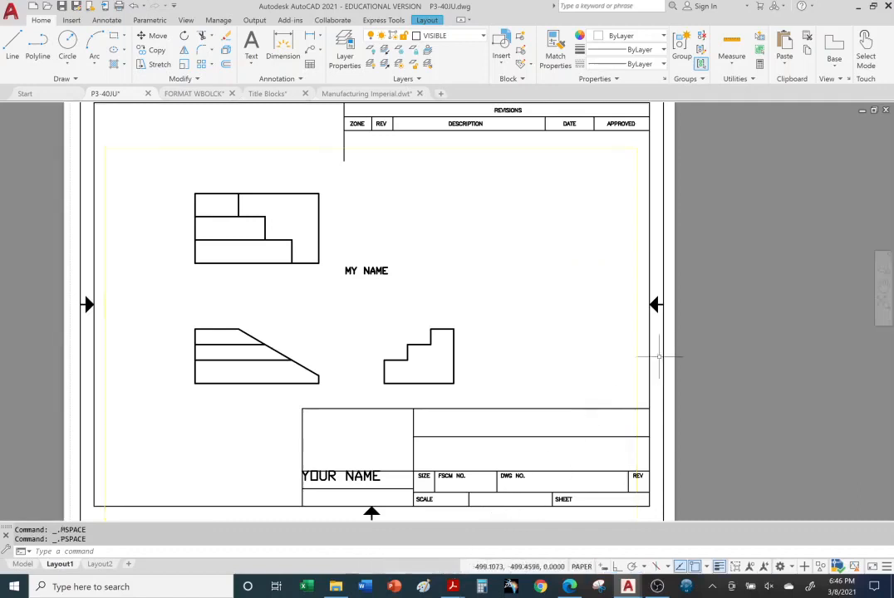
pyautogui.scroll(-5, 633, 359)
pyautogui.scroll(5, 633, 359)
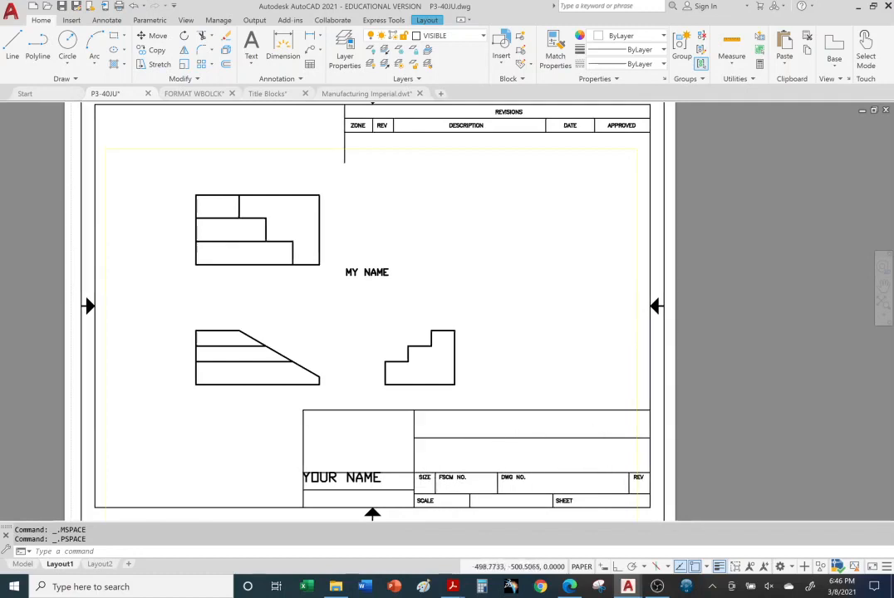
pyautogui.moveTo(779, 438); pyautogui.dragTo(815, 439, button='middle')
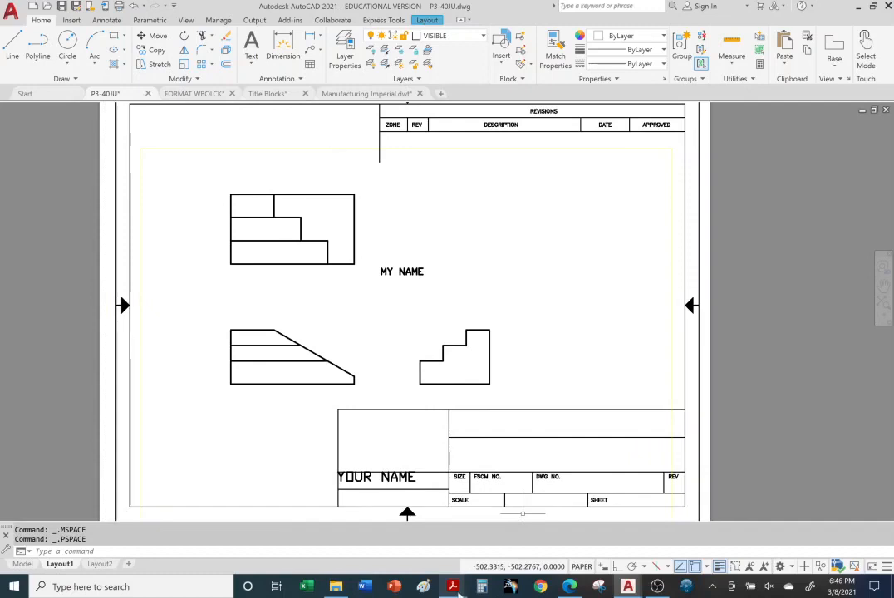
pyautogui.moveTo(455, 590)
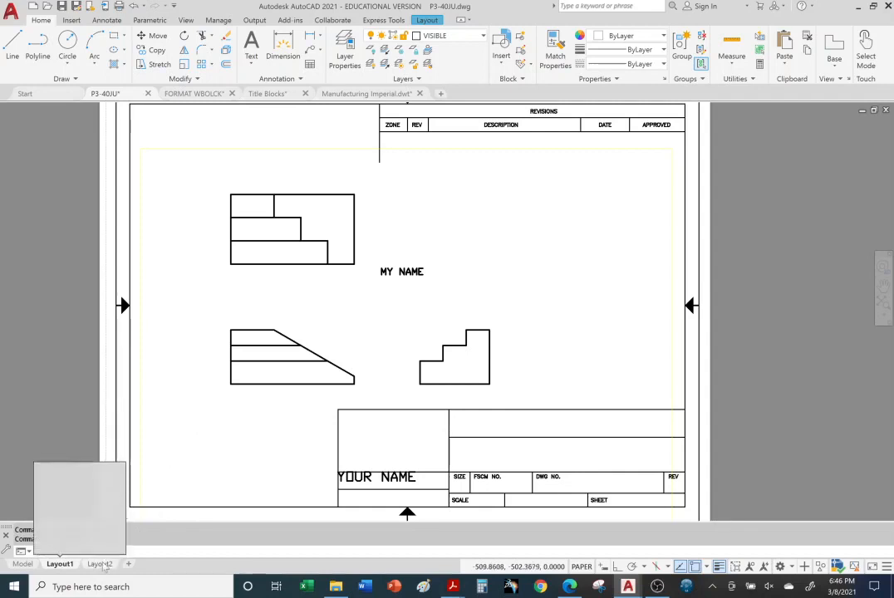
# Open Layout2 and compare how the MY NAME text scales inside the viewport with the YOUR COMPANY NAME text on the B size sheet
pyautogui.click(100, 564)
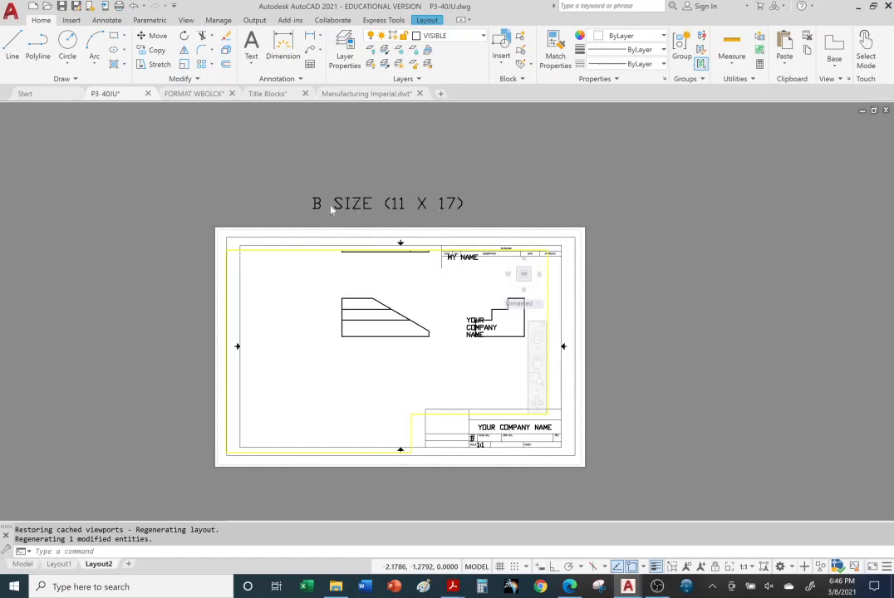
pyautogui.scroll(2, 246, 334)
pyautogui.scroll(-5, 357, 332)
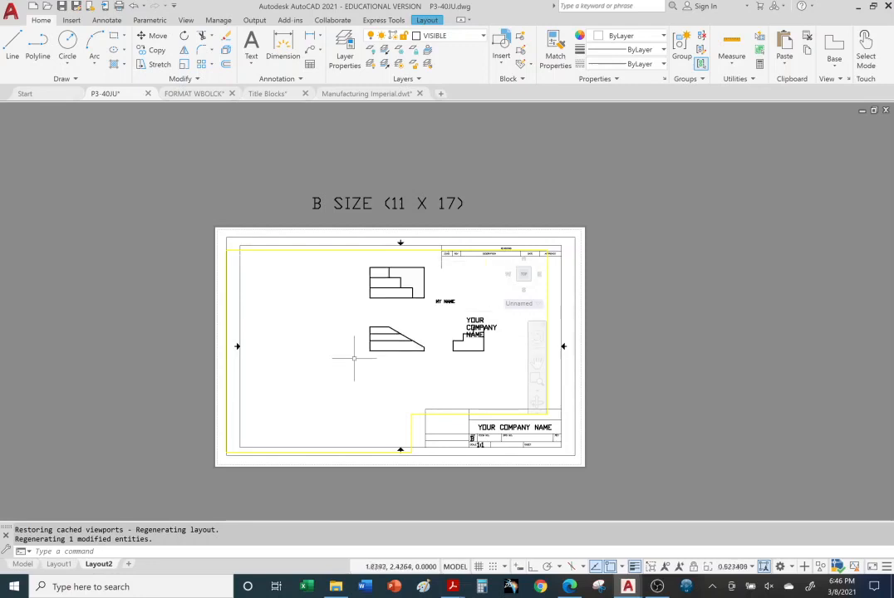
pyautogui.scroll(4, 407, 329)
pyautogui.scroll(-5, 419, 306)
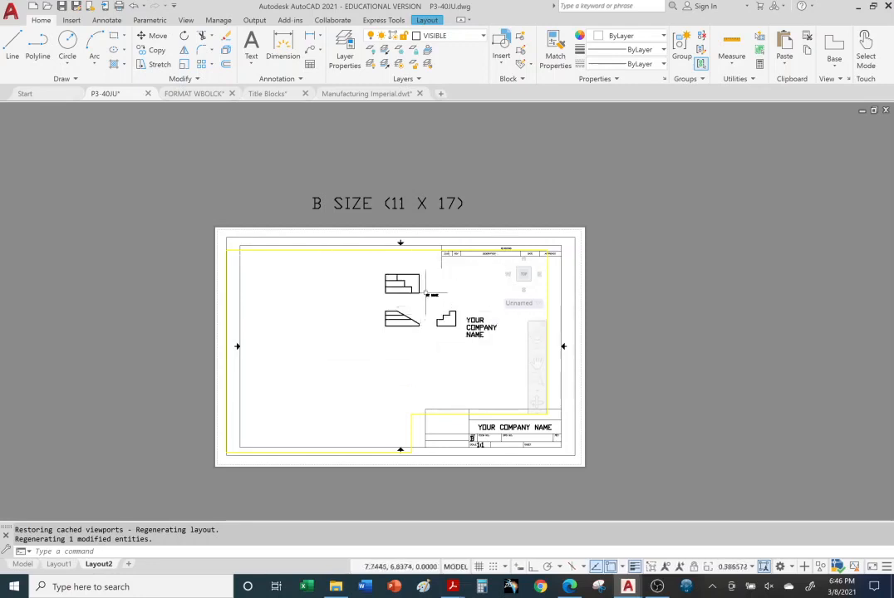
pyautogui.scroll(6, 419, 307)
pyautogui.scroll(-2, 419, 307)
pyautogui.scroll(3, 405, 349)
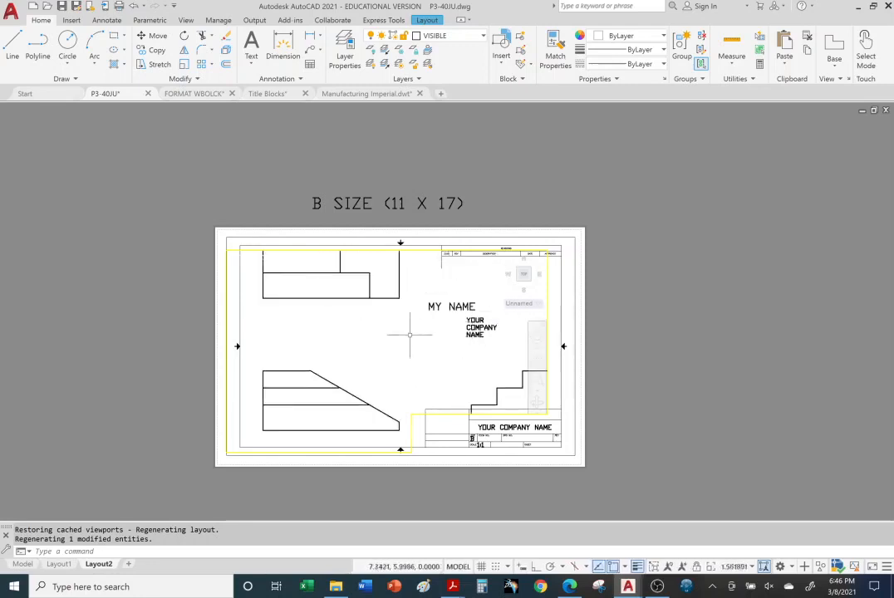
pyautogui.scroll(-5, 406, 349)
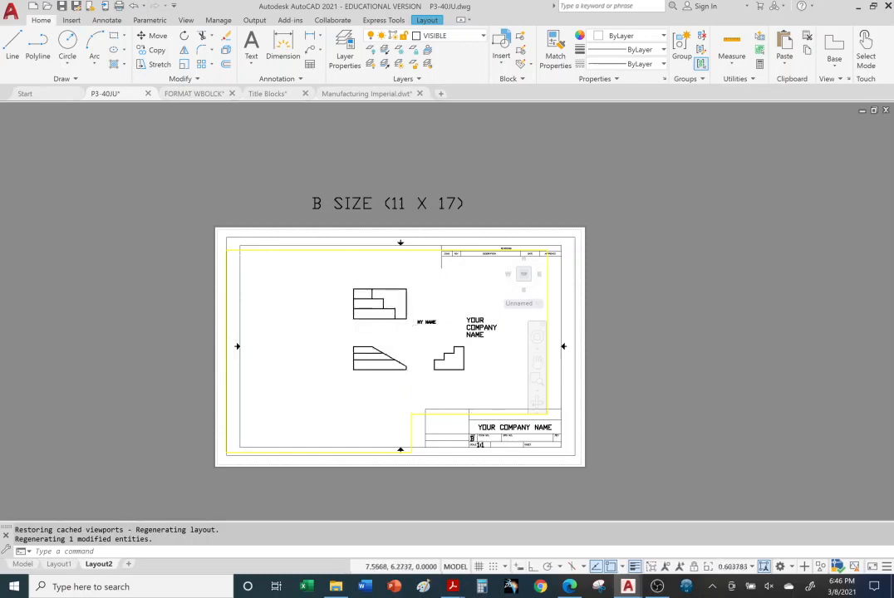
pyautogui.scroll(4, 415, 324)
pyautogui.scroll(-6, 478, 328)
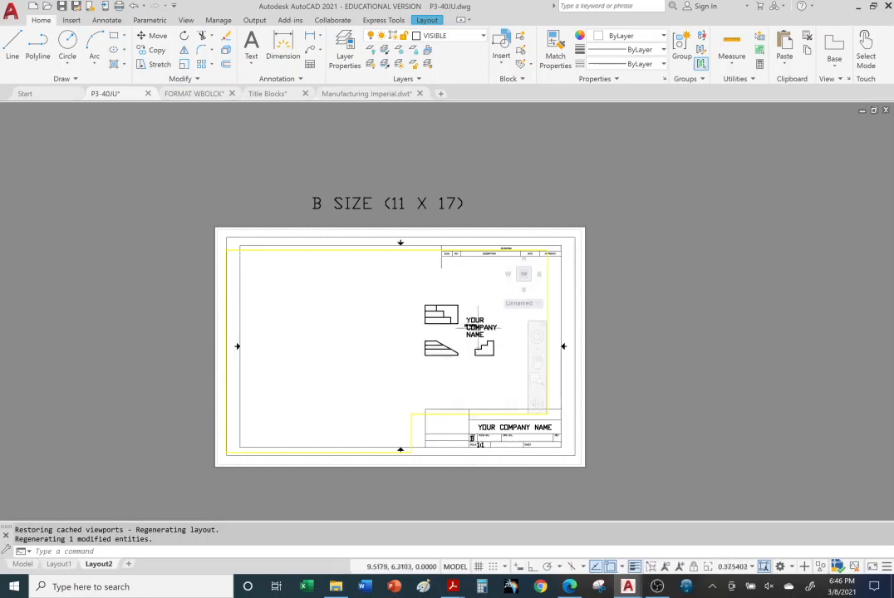
pyautogui.scroll(12, 478, 328)
pyautogui.scroll(2, 479, 327)
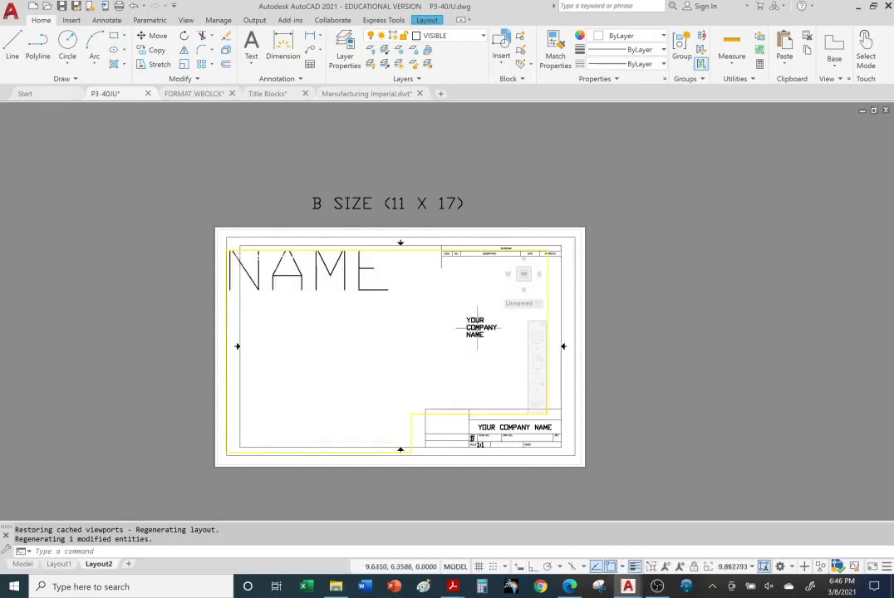
pyautogui.scroll(-10, 481, 327)
# Cancel the area selection in the Layout2 viewport and switch the layout to paper space
pyautogui.click(487, 323)
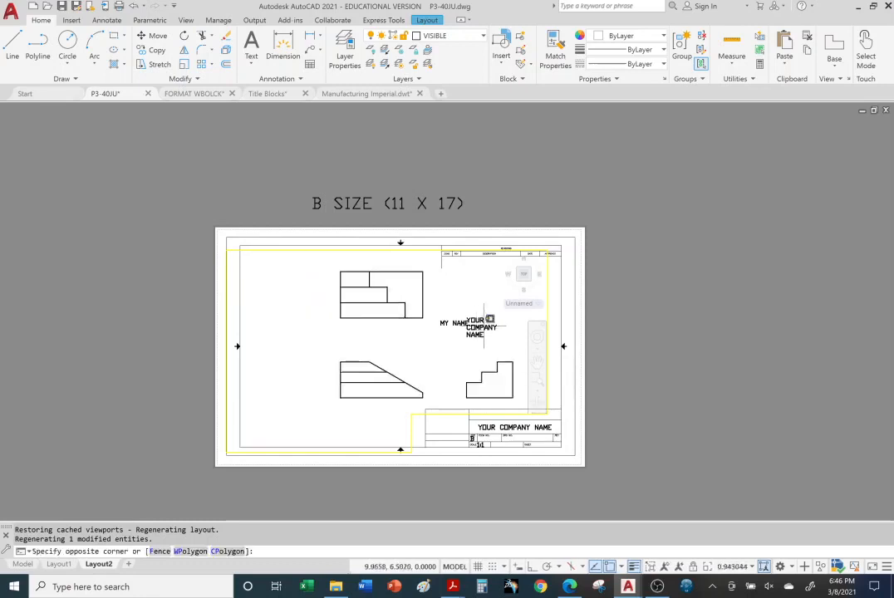
pyautogui.click(487, 317)
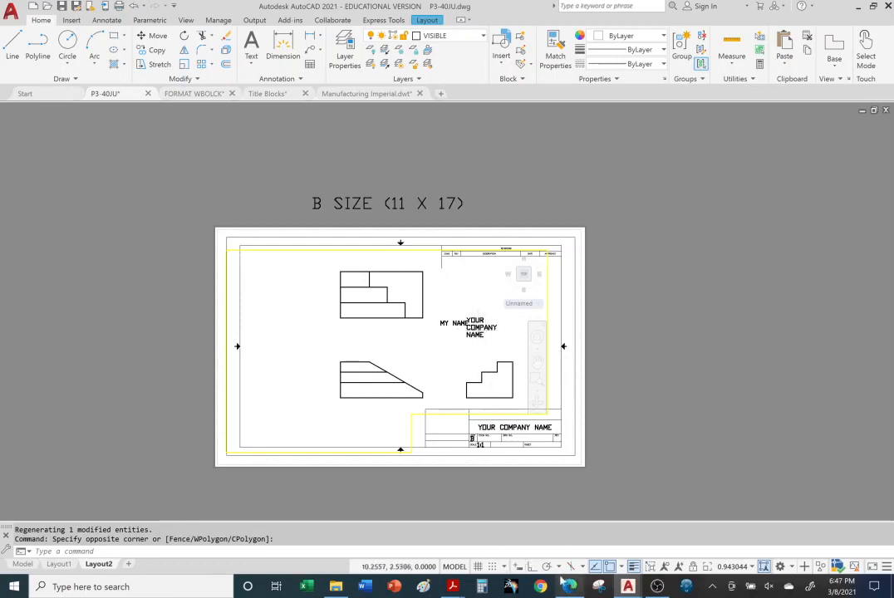
pyautogui.click(455, 567)
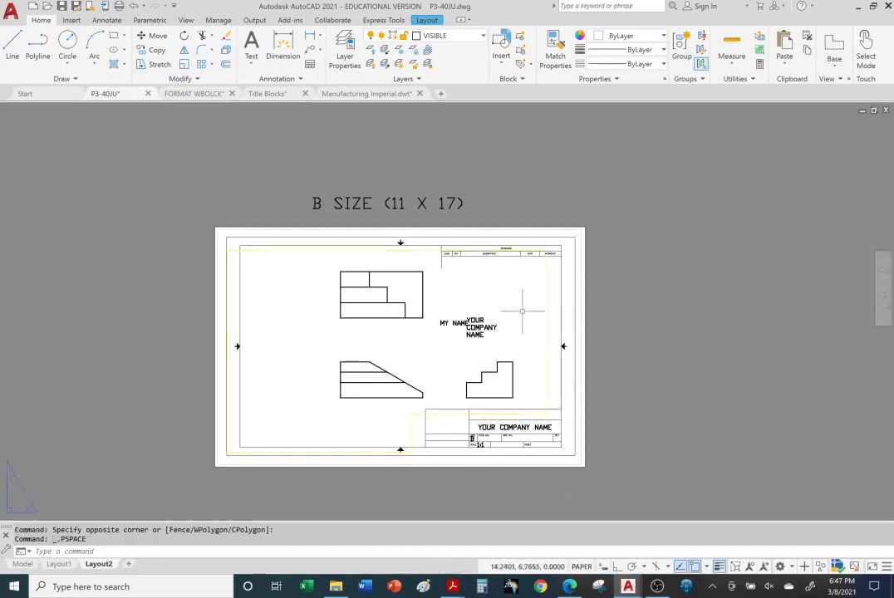
# Move the loose YOUR COMPANY NAME text off the B size sheet into the empty area beside it
pyautogui.click(487, 330)
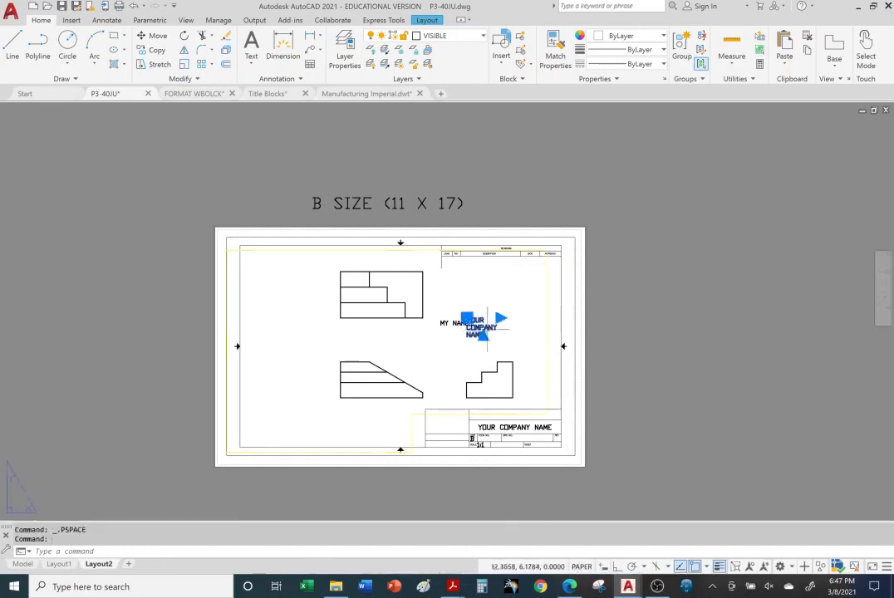
pyautogui.click(467, 318)
pyautogui.click(632, 356)
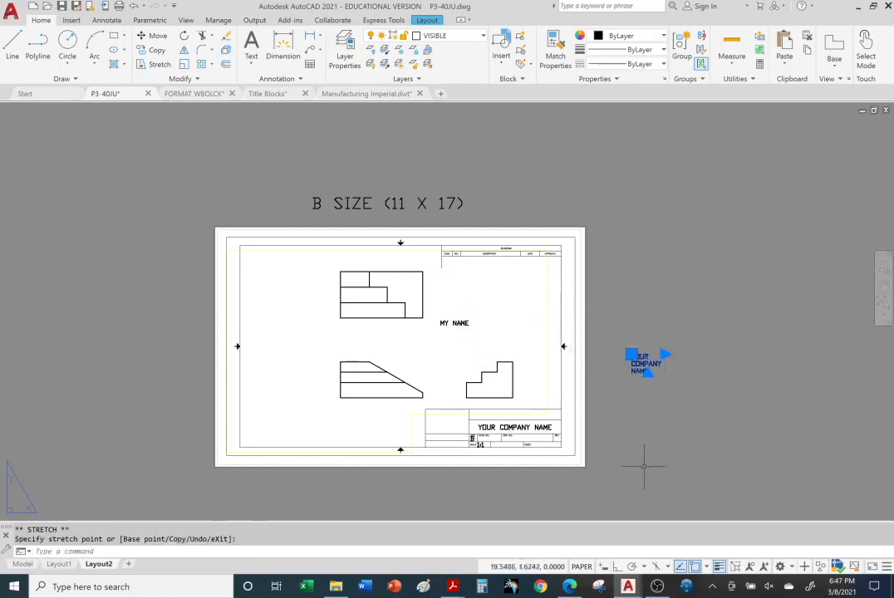
# Move the title block's YOUR COMPANY NAME text down over the drawing number row and back up into the company name field
pyautogui.click(492, 425)
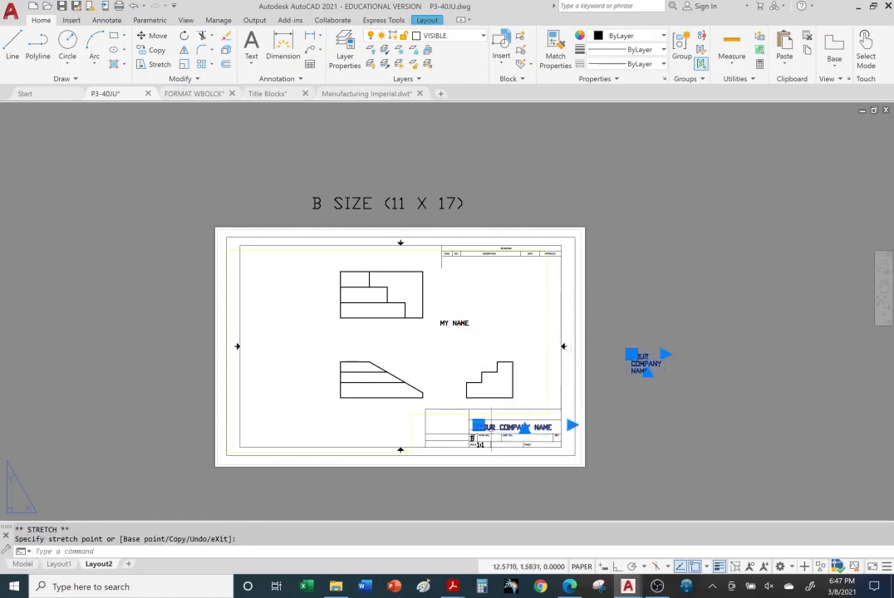
pyautogui.click(479, 426)
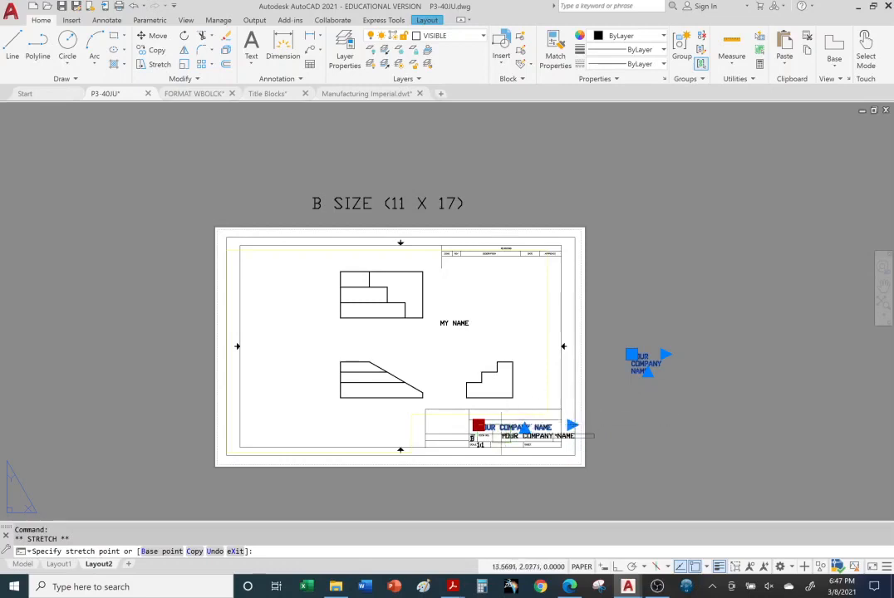
pyautogui.click(476, 436)
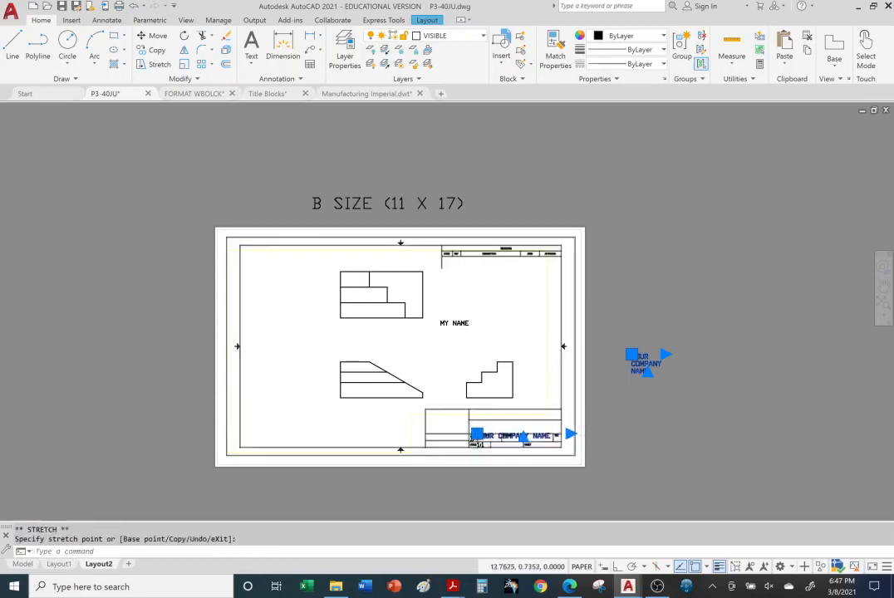
pyautogui.scroll(-1, 495, 451)
pyautogui.scroll(3, 498, 439)
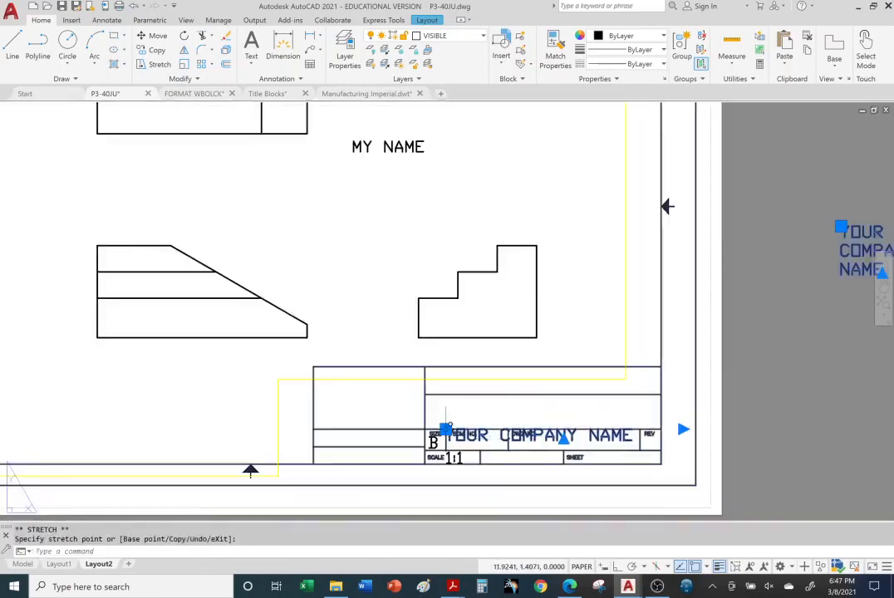
pyautogui.click(445, 430)
pyautogui.click(445, 407)
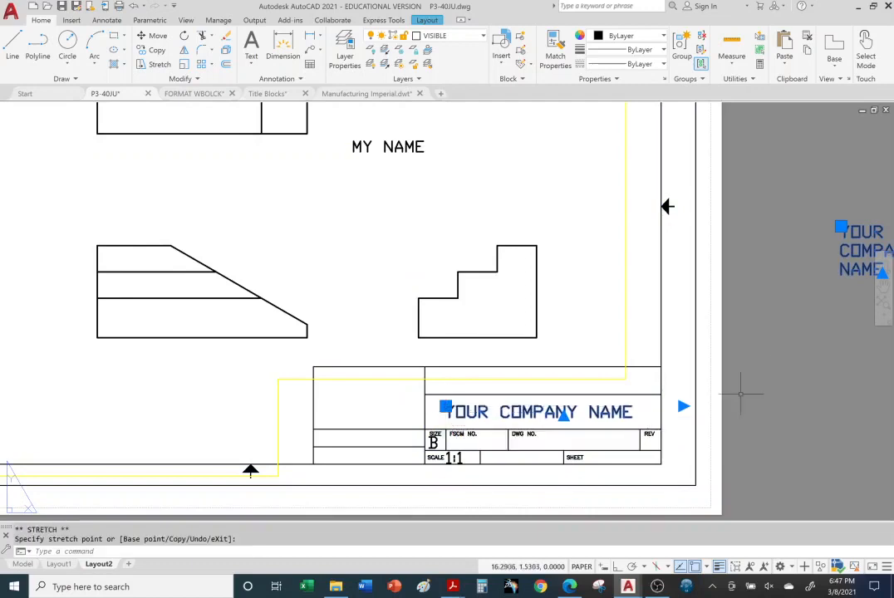
pyautogui.scroll(-2, 686, 352)
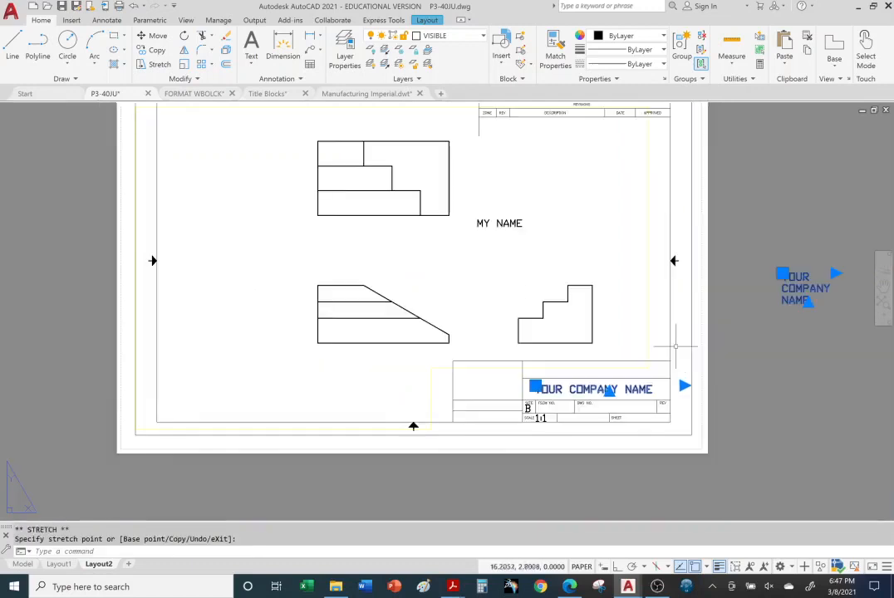
# Activate model space in the Layout2 viewport and move the MY NAME text down between the upper and lower part views
pyautogui.click(484, 222)
pyautogui.click(482, 224)
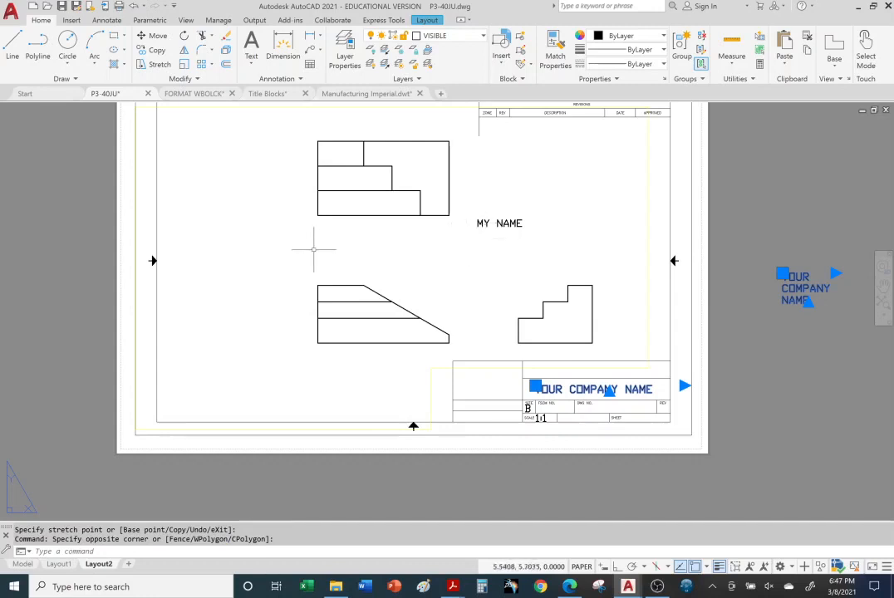
pyautogui.doubleClick(298, 247)
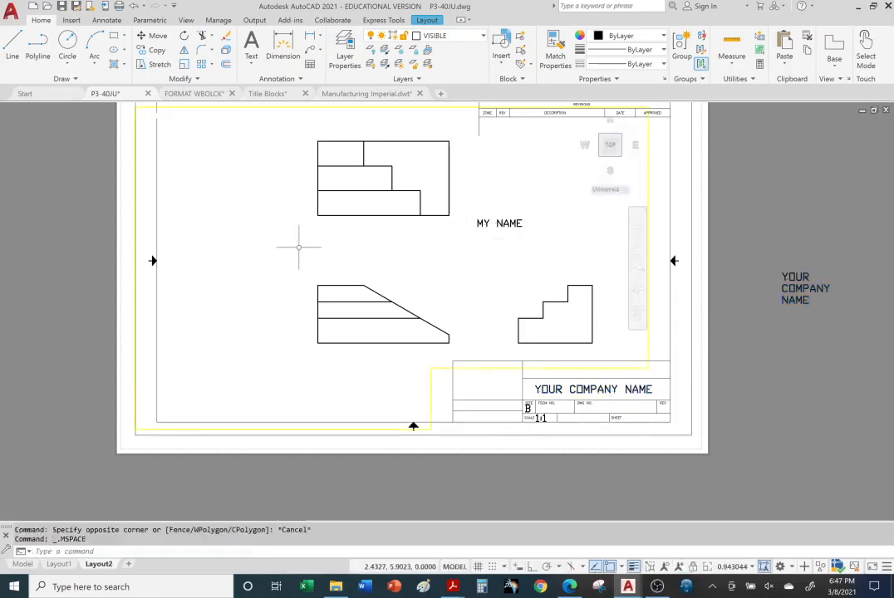
pyautogui.click(477, 221)
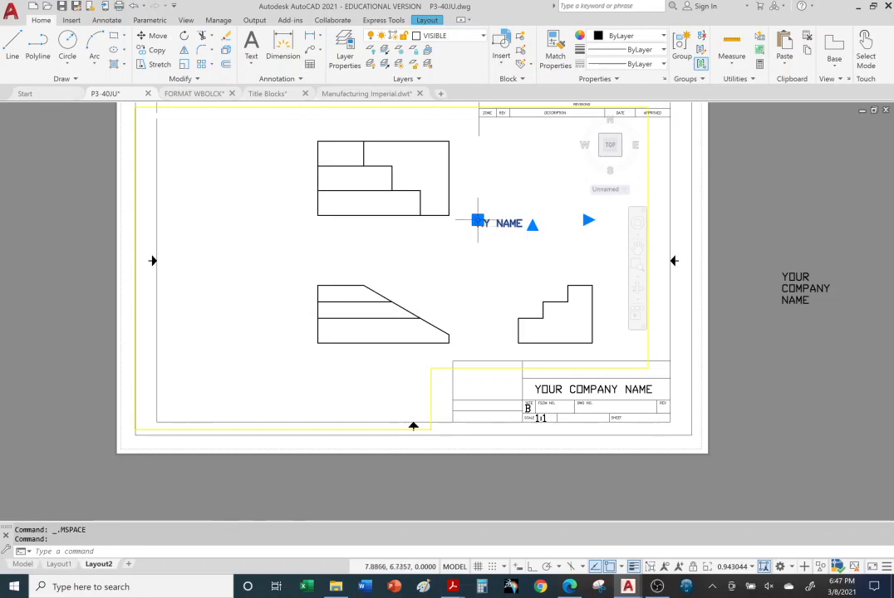
pyautogui.click(478, 220)
pyautogui.click(463, 247)
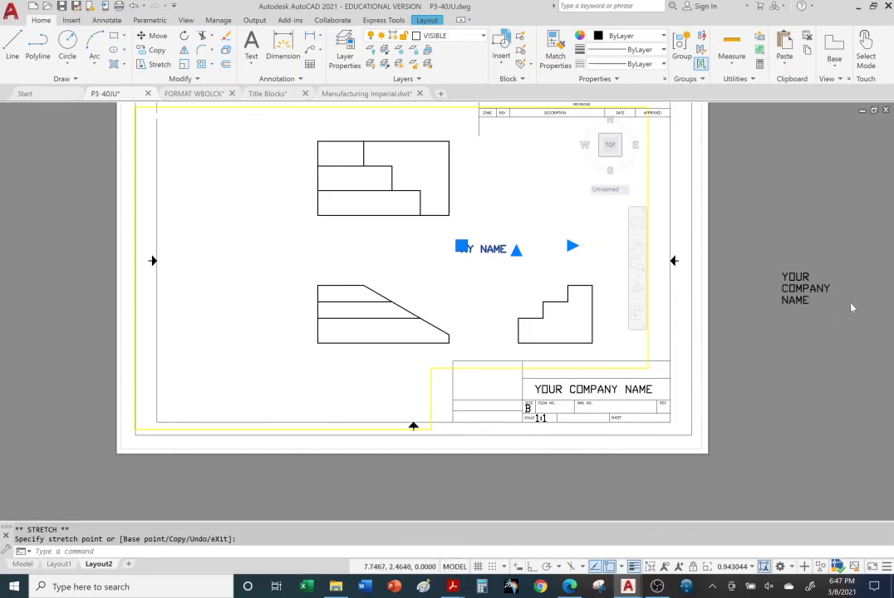
# Switch Layout2 to paper space and move the loose YOUR COMPANY NAME text lower beside the sheet
pyautogui.click(454, 567)
pyautogui.click(794, 274)
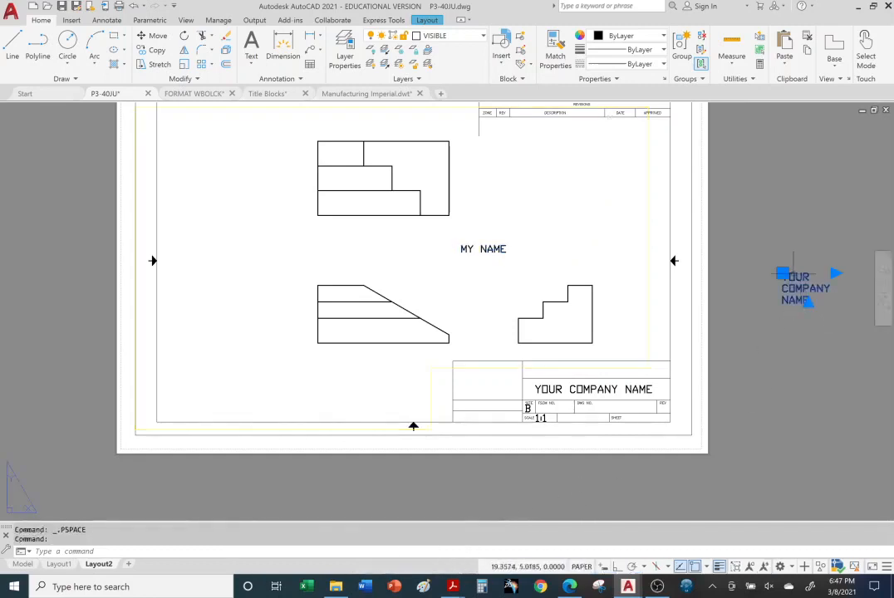
pyautogui.click(782, 273)
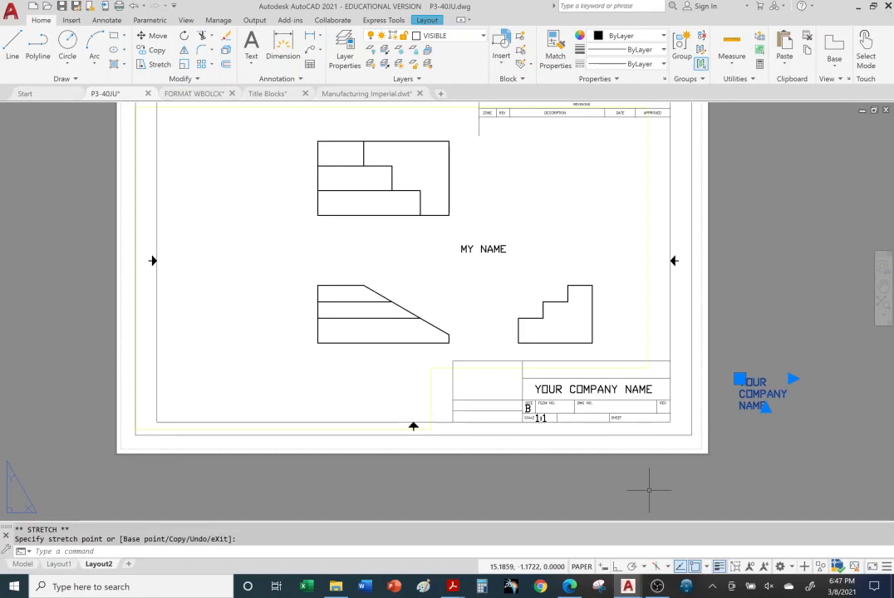
pyautogui.press('Escape')
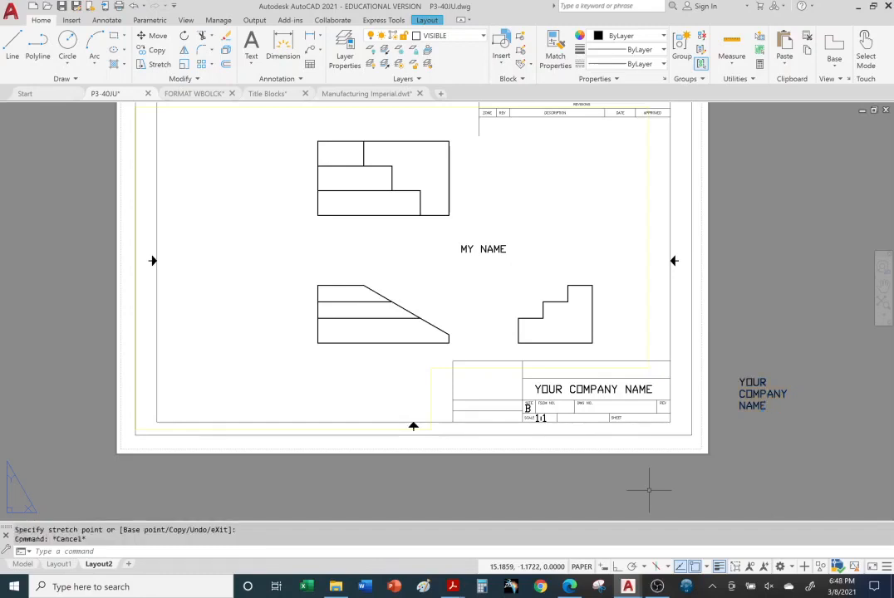
# Switch to the Title Blocks PDF in Acrobat Reader and review the slides on copying title blocks, layout tabs, viewports and viewport scales
pyautogui.moveTo(453, 582)
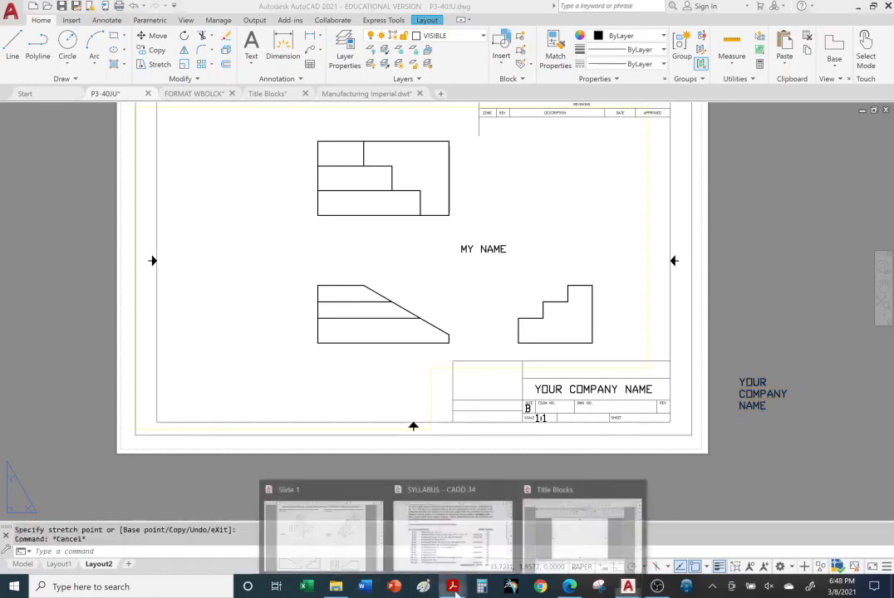
pyautogui.click(574, 524)
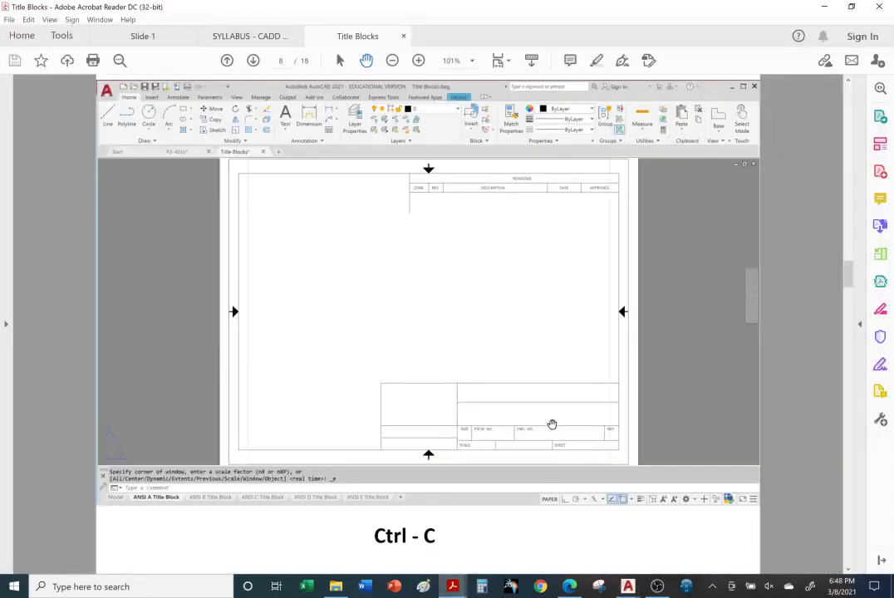
pyautogui.scroll(3, 472, 428)
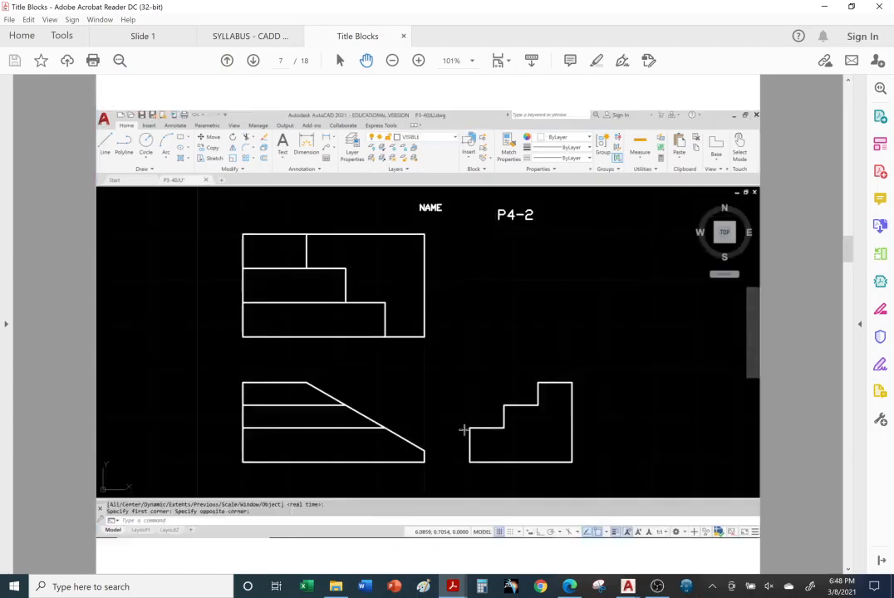
pyautogui.scroll(-3, 463, 430)
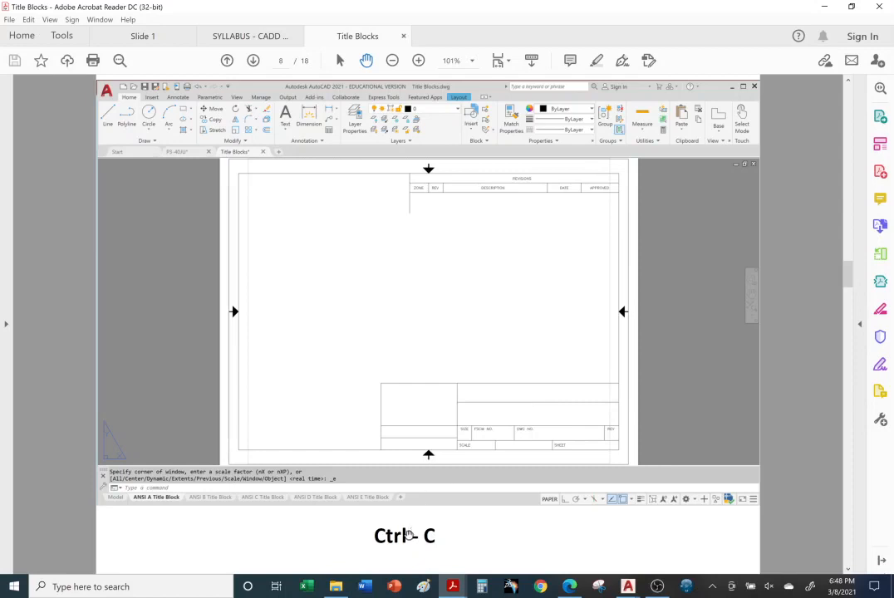
pyautogui.scroll(-1, 411, 532)
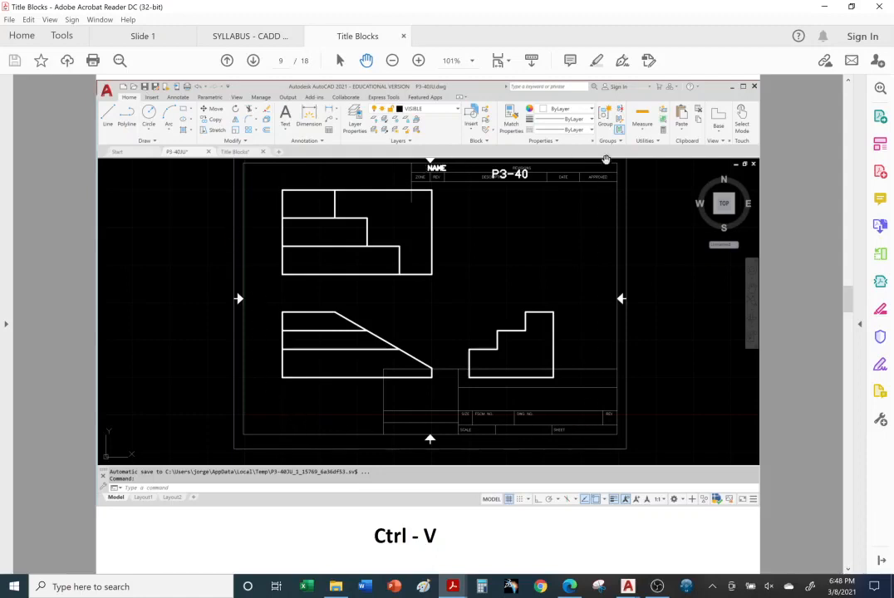
pyautogui.scroll(-1, 392, 402)
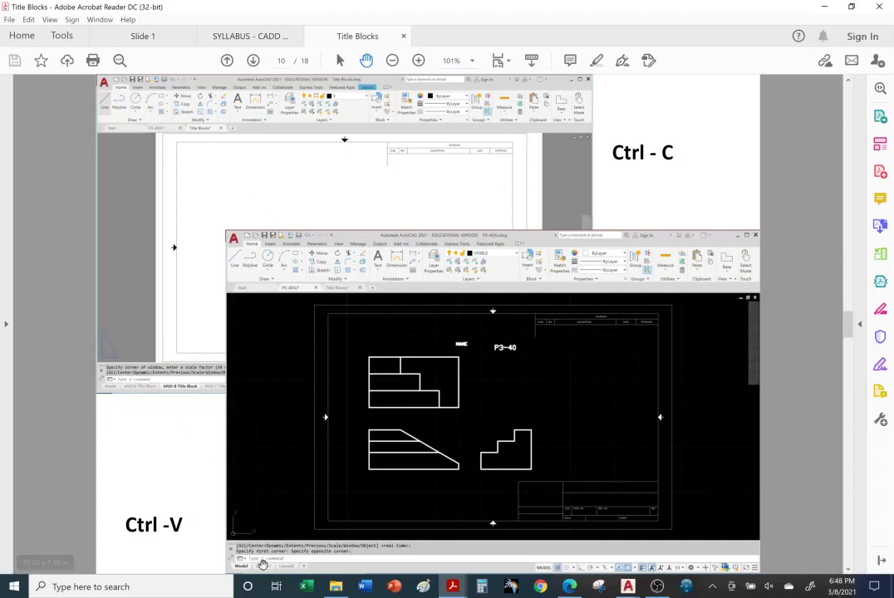
pyautogui.scroll(-2, 266, 562)
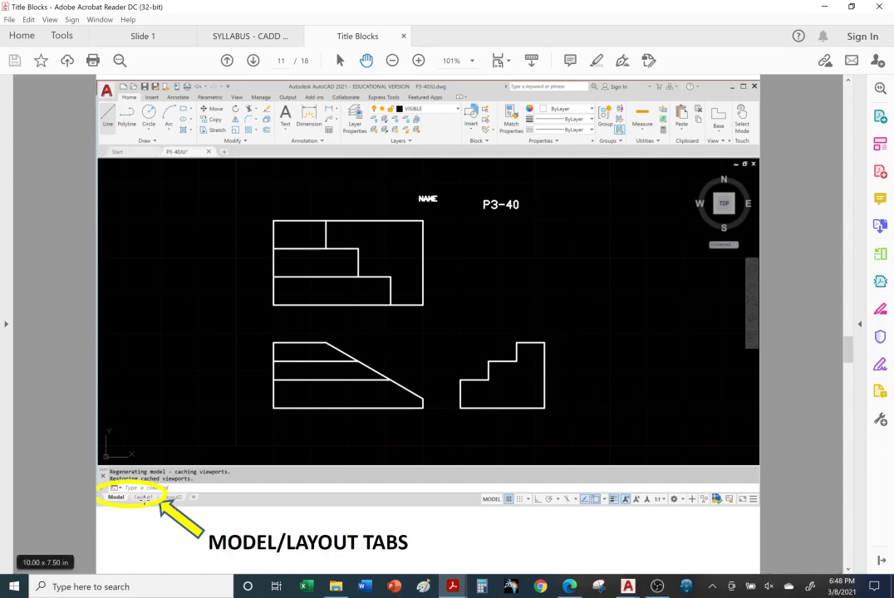
pyautogui.scroll(-2, 144, 499)
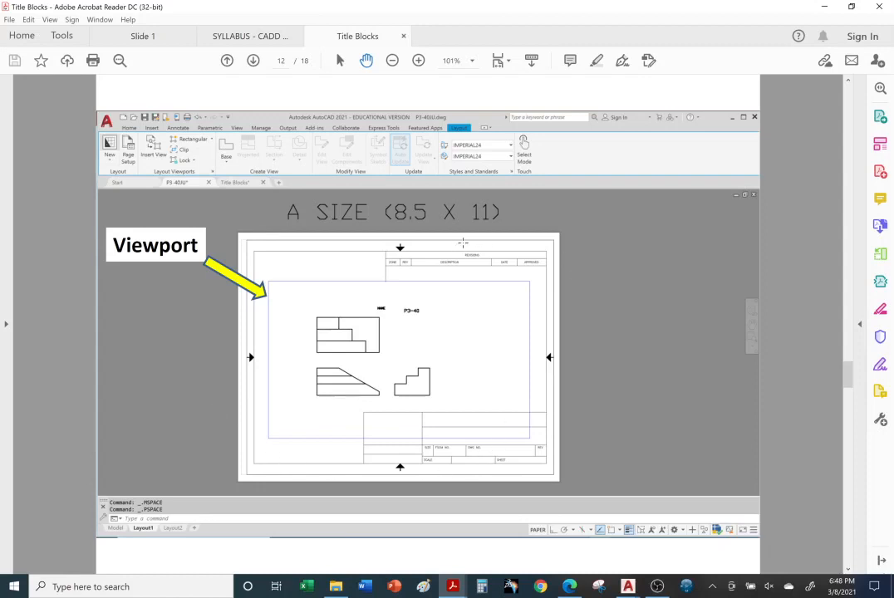
pyautogui.scroll(-2, 428, 325)
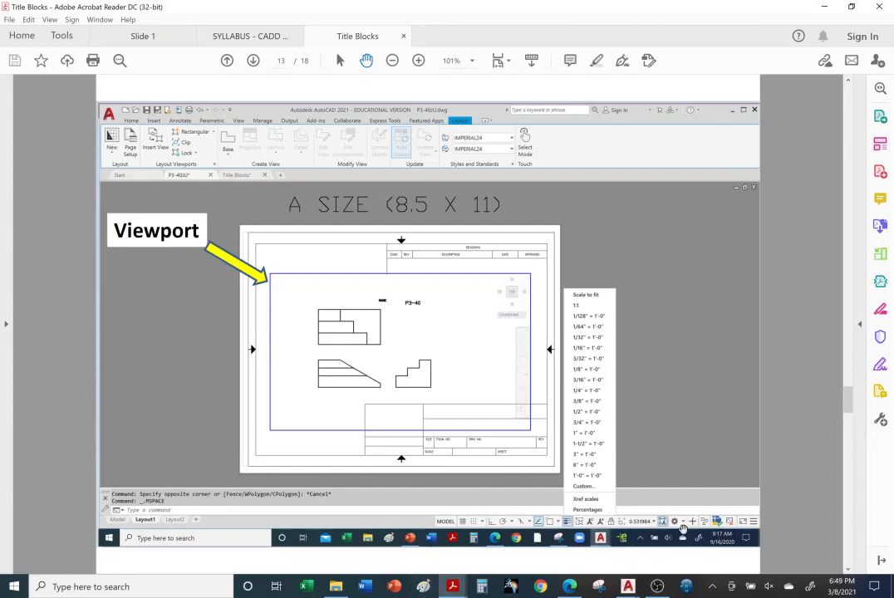
# Return to P3-40JU.dwg in AutoCAD, check the Layout2 sheet and open Layout1
pyautogui.moveTo(630, 582)
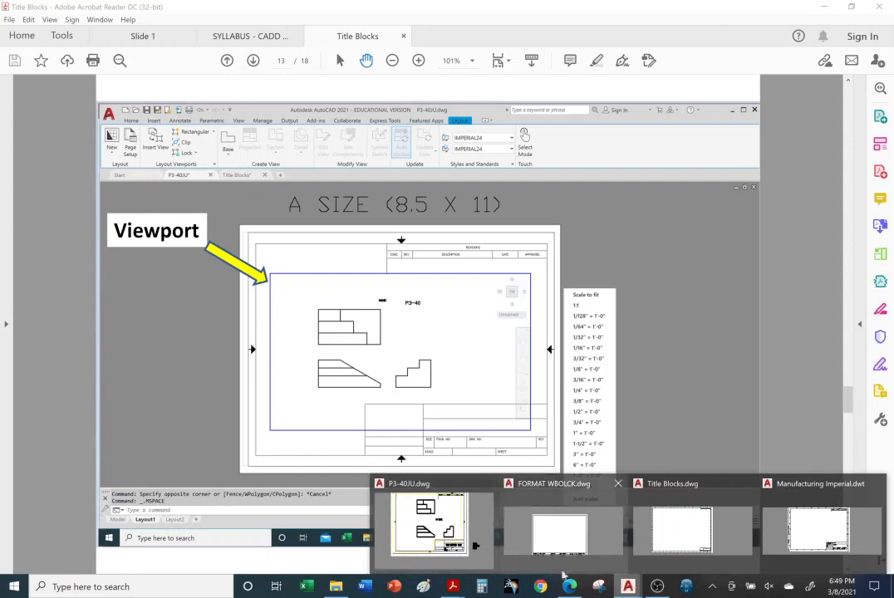
pyautogui.click(489, 545)
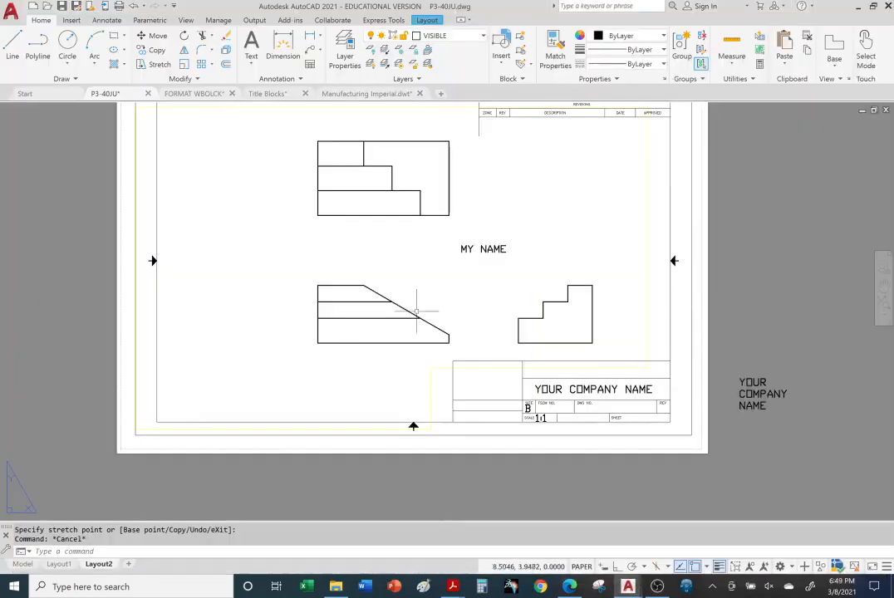
pyautogui.moveTo(417, 215); pyautogui.dragTo(417, 256, button='middle')
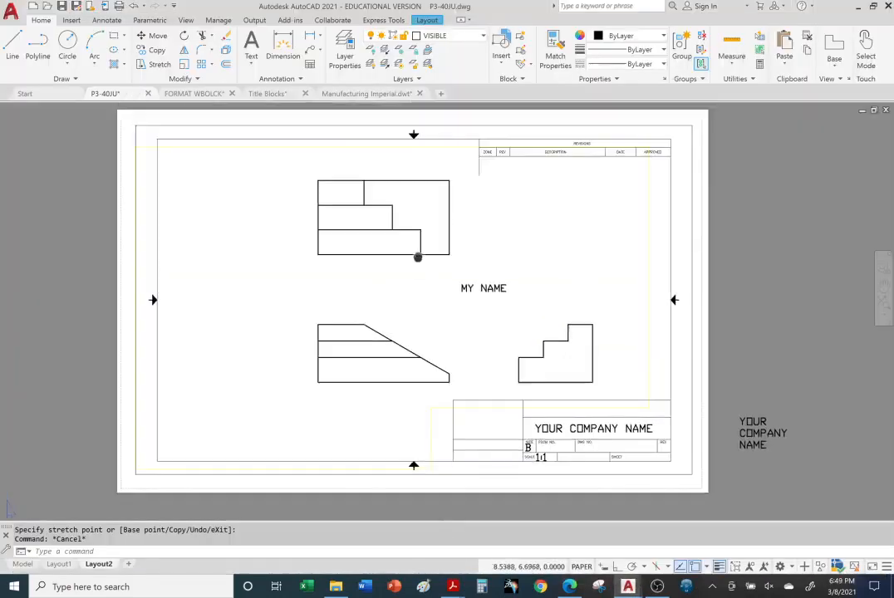
pyautogui.click(60, 565)
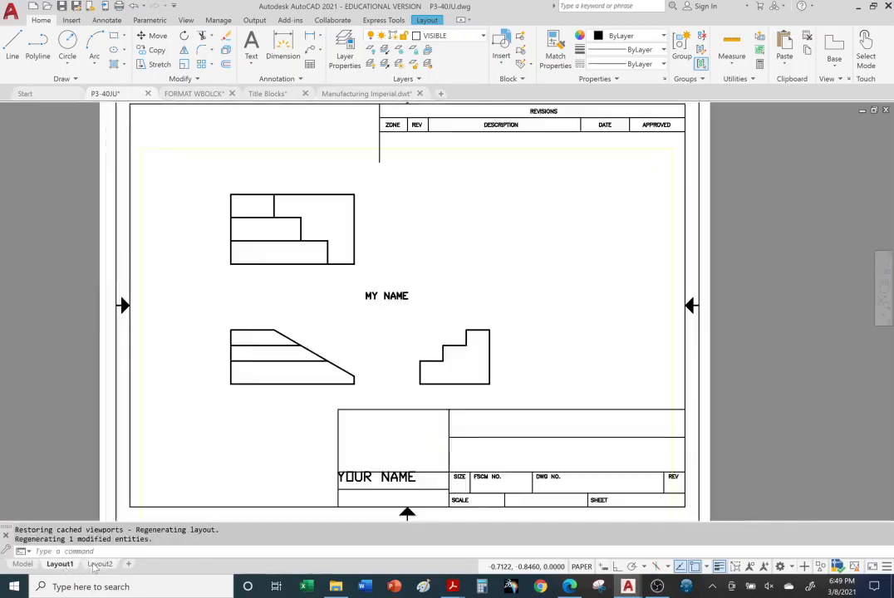
# Delete Layout2 from the P3-40JU drawing
pyautogui.click(97, 565)
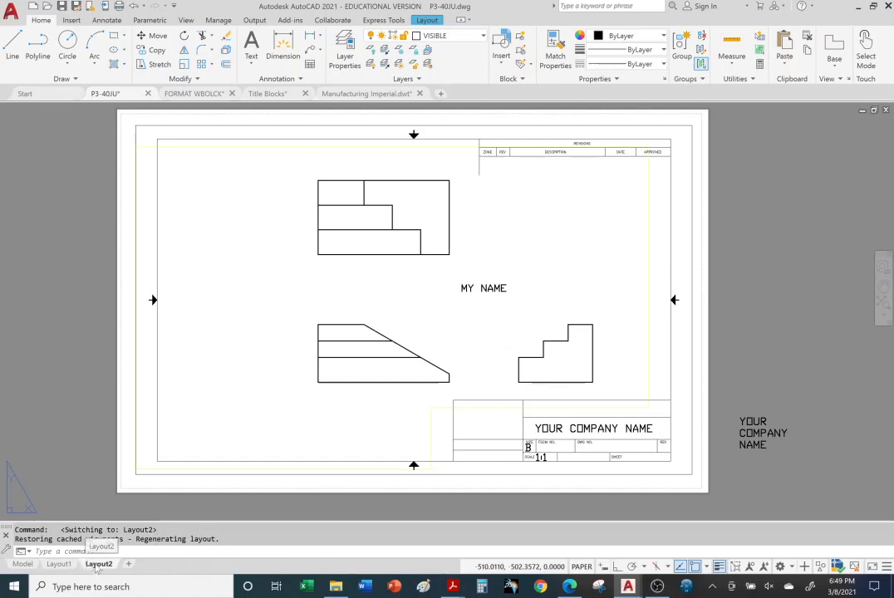
pyautogui.rightClick(98, 563)
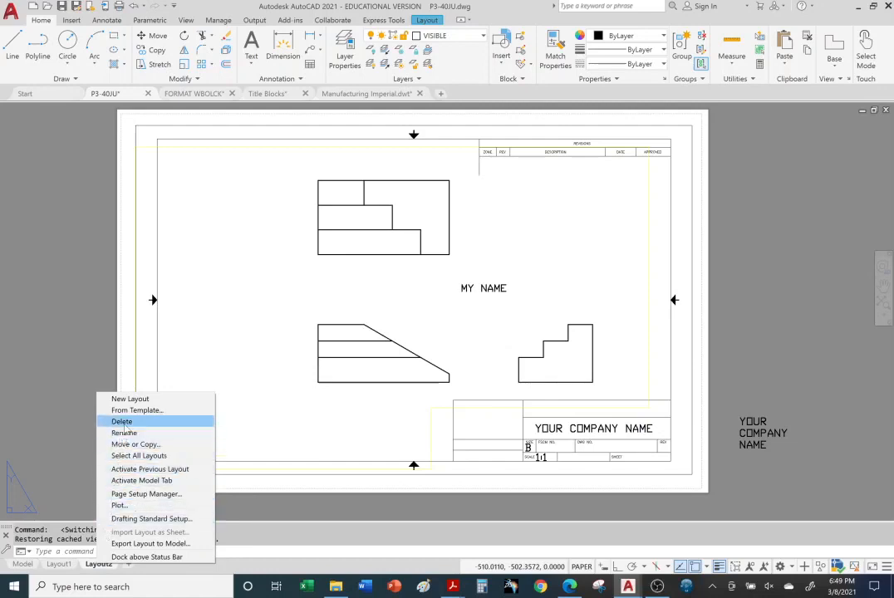
pyautogui.click(100, 421)
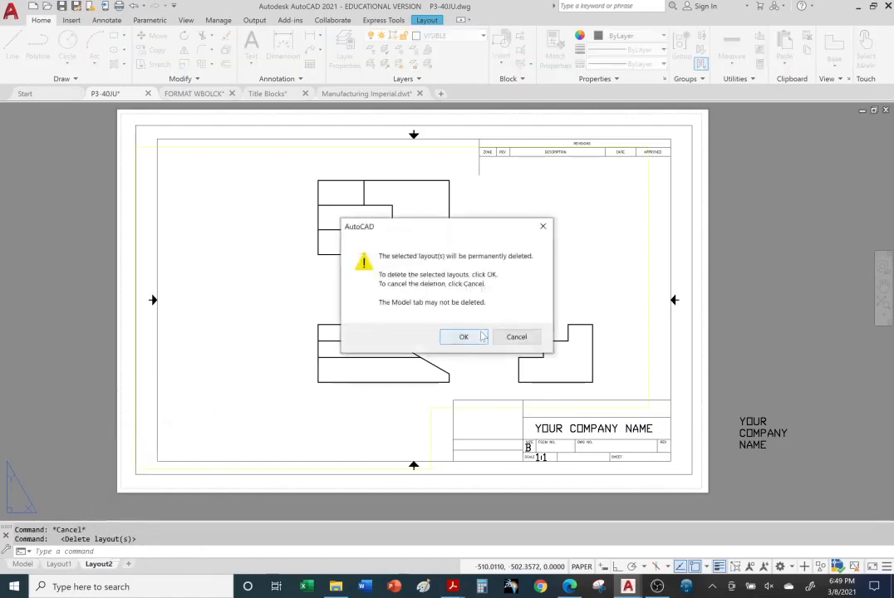
pyautogui.click(479, 335)
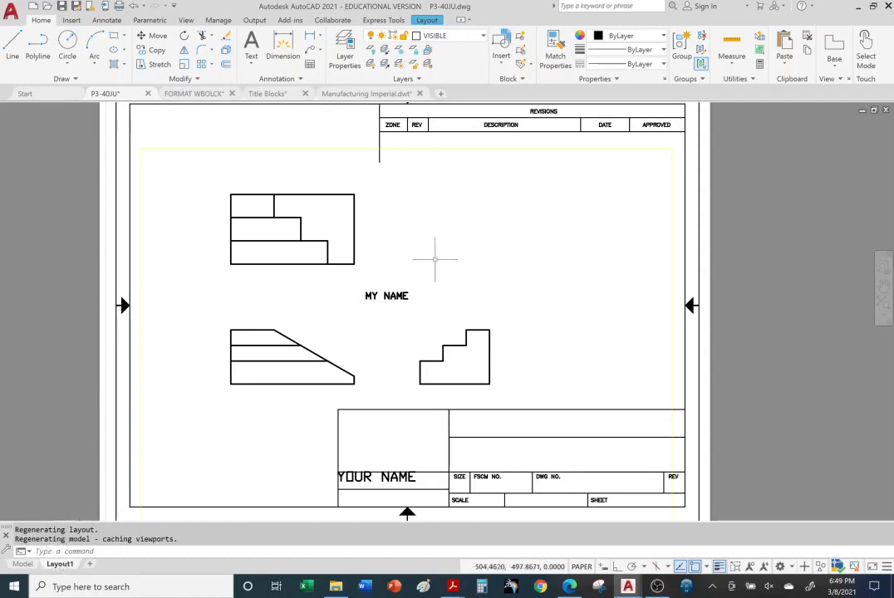
# Open Layout1's page setup for modification and dismiss the plotter warning
pyautogui.scroll(2, 485, 297)
pyautogui.scroll(-3, 471, 294)
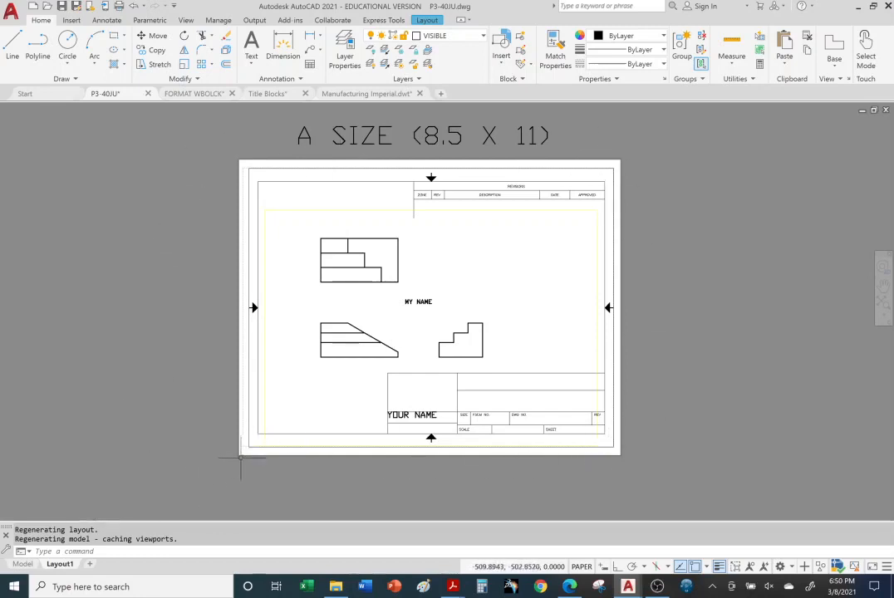
pyautogui.rightClick(61, 569)
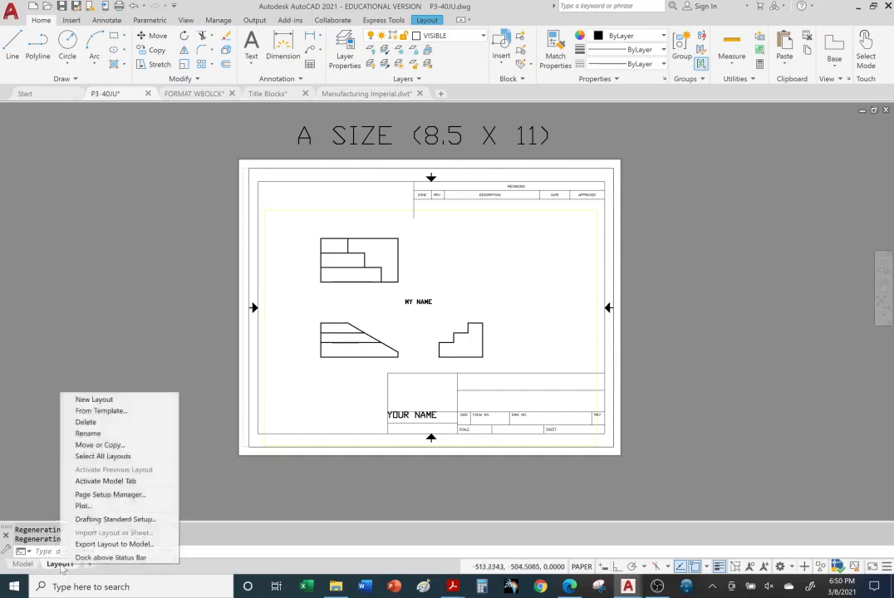
pyautogui.click(96, 497)
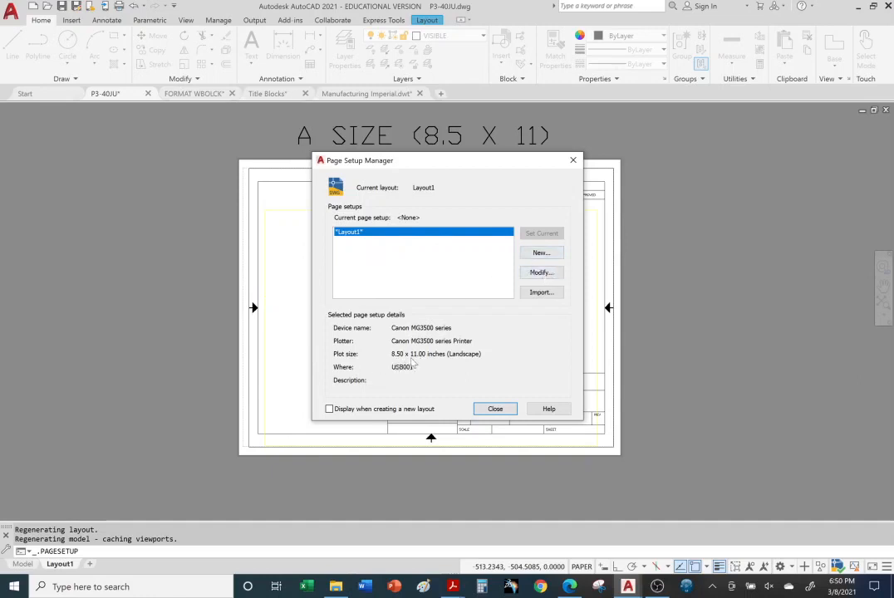
pyautogui.click(532, 275)
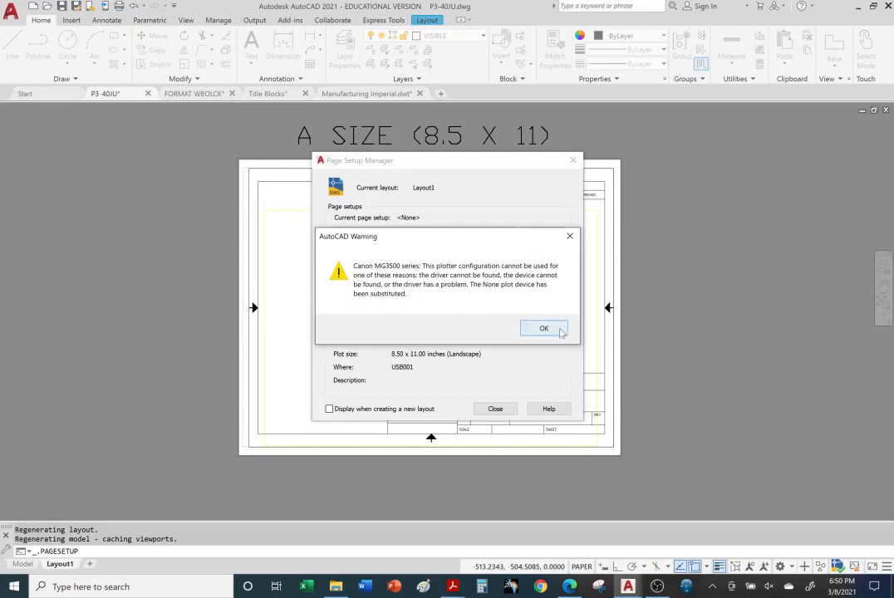
pyautogui.click(543, 329)
pyautogui.click(537, 327)
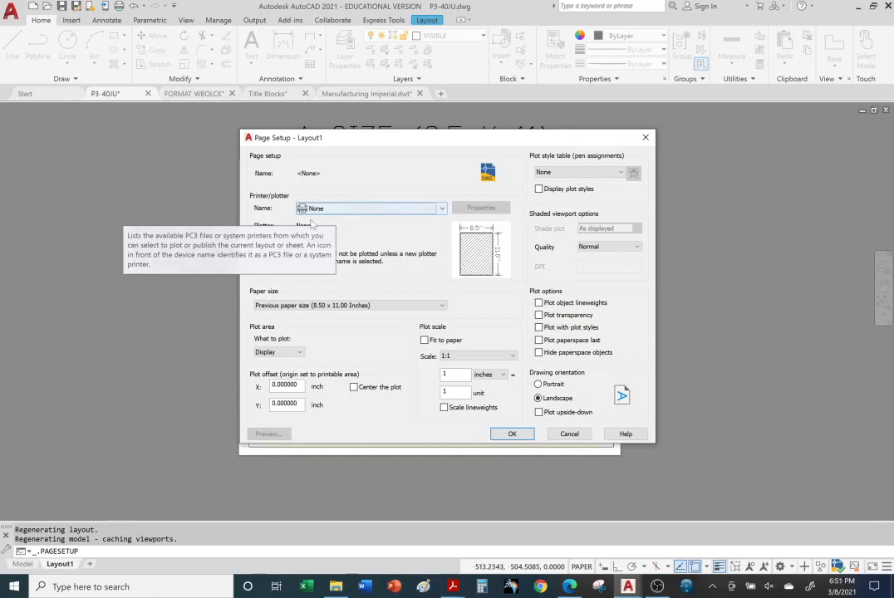
# Review the available printers and the paper sizes offered for Layout1 with the printer/plotter set to None
pyautogui.click(444, 307)
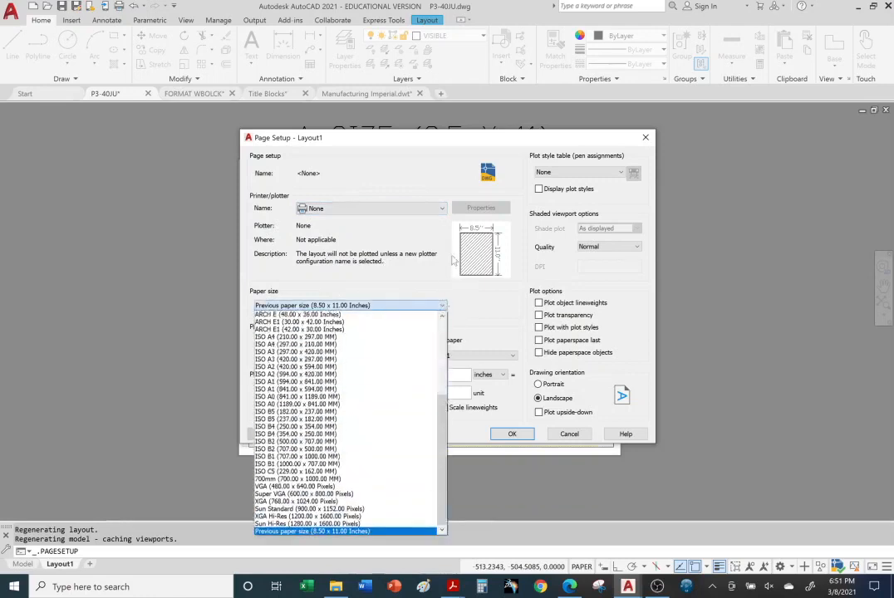
pyautogui.click(442, 212)
pyautogui.click(442, 210)
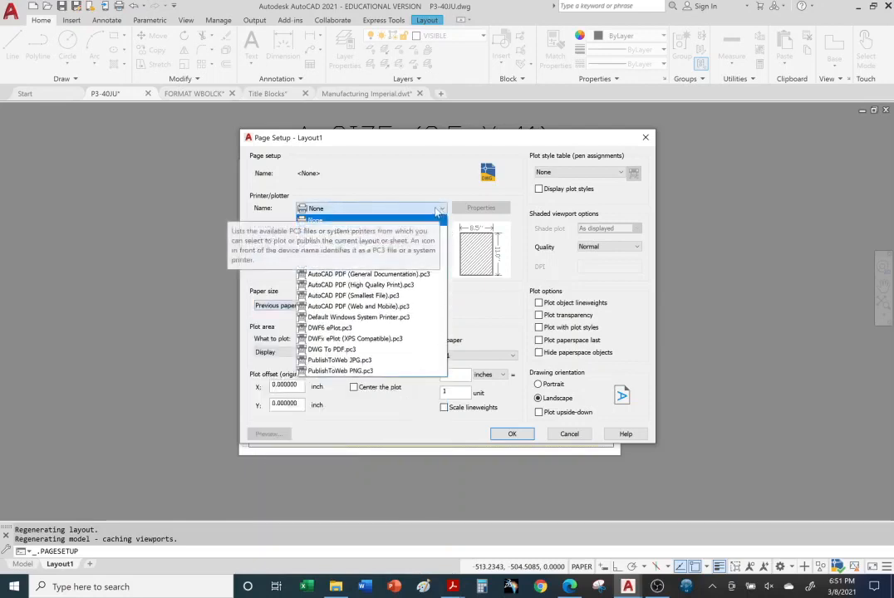
pyautogui.click(437, 212)
pyautogui.click(442, 211)
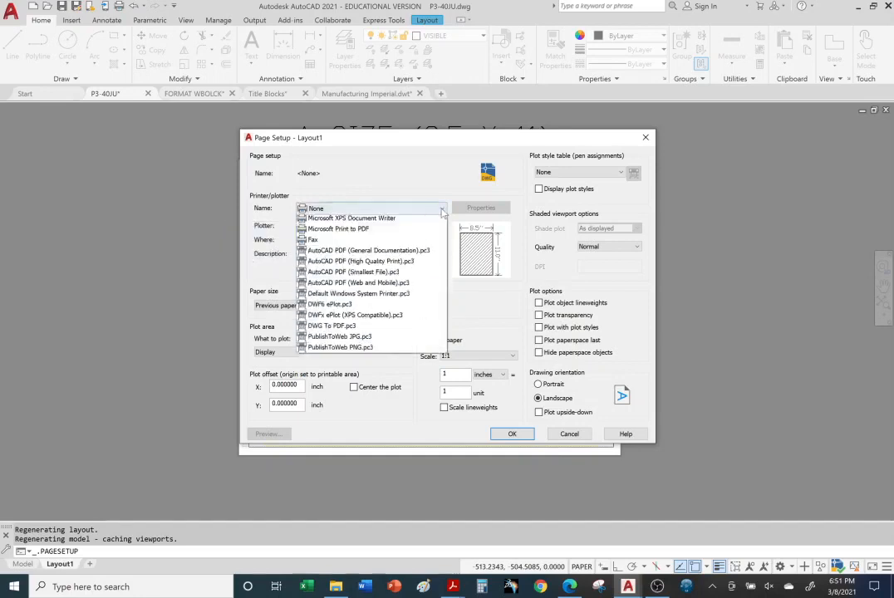
pyautogui.click(352, 223)
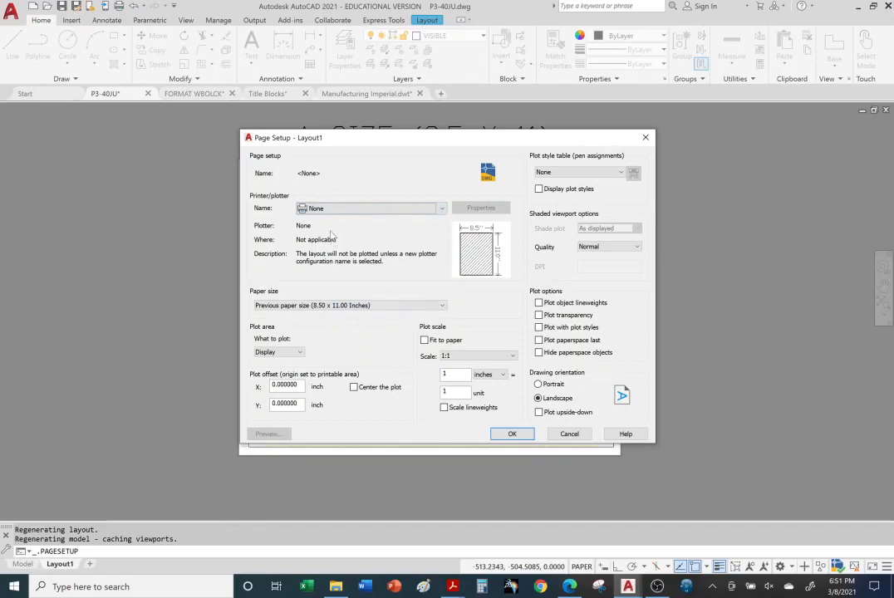
pyautogui.click(443, 306)
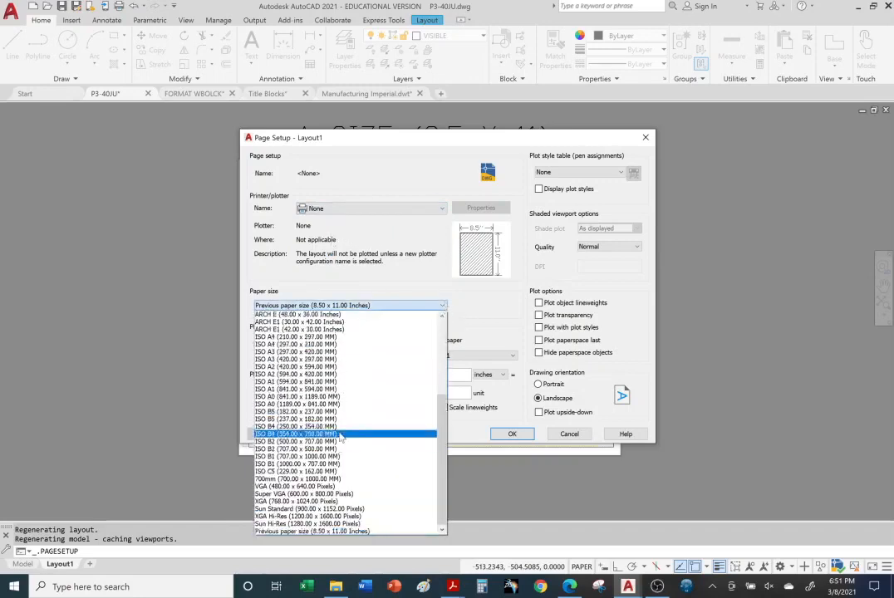
pyautogui.scroll(6, 339, 438)
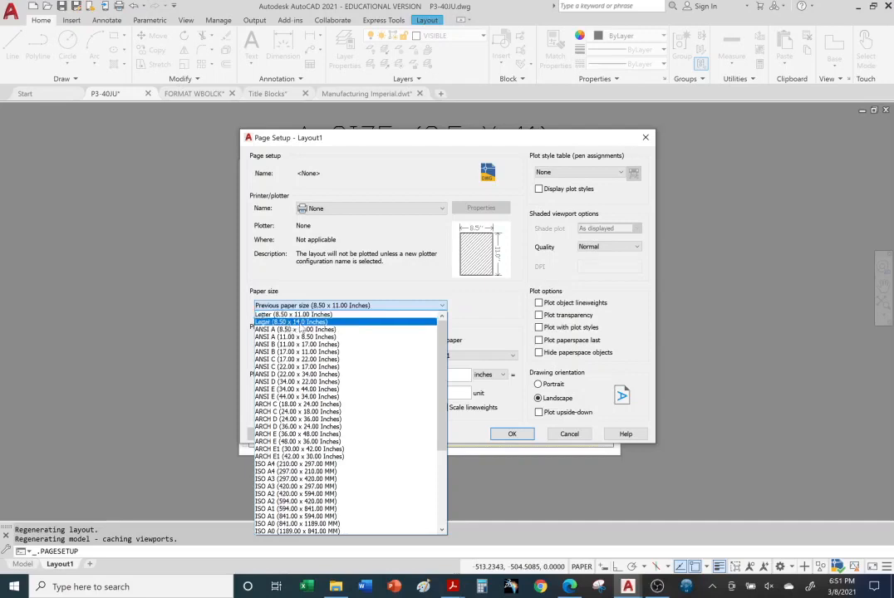
pyautogui.scroll(-3, 330, 359)
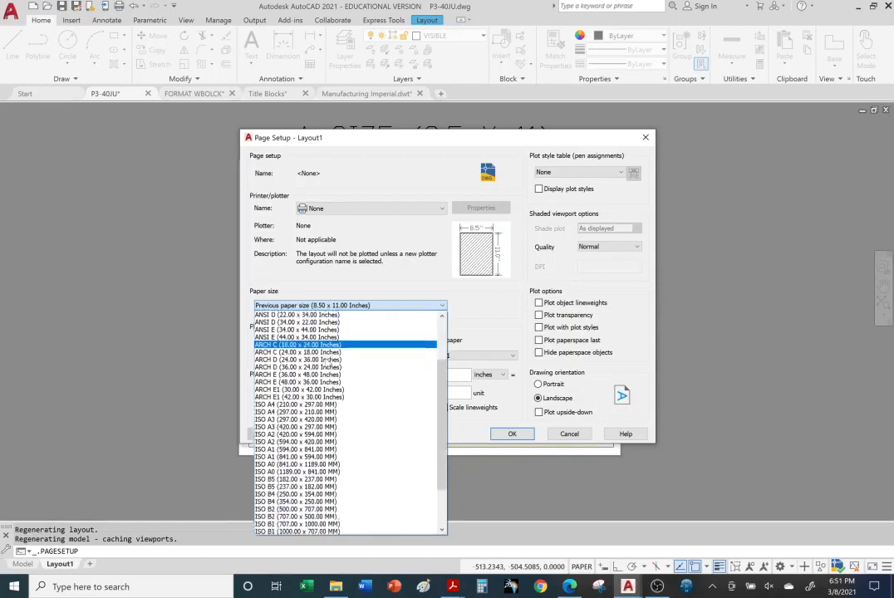
pyautogui.scroll(-3, 330, 359)
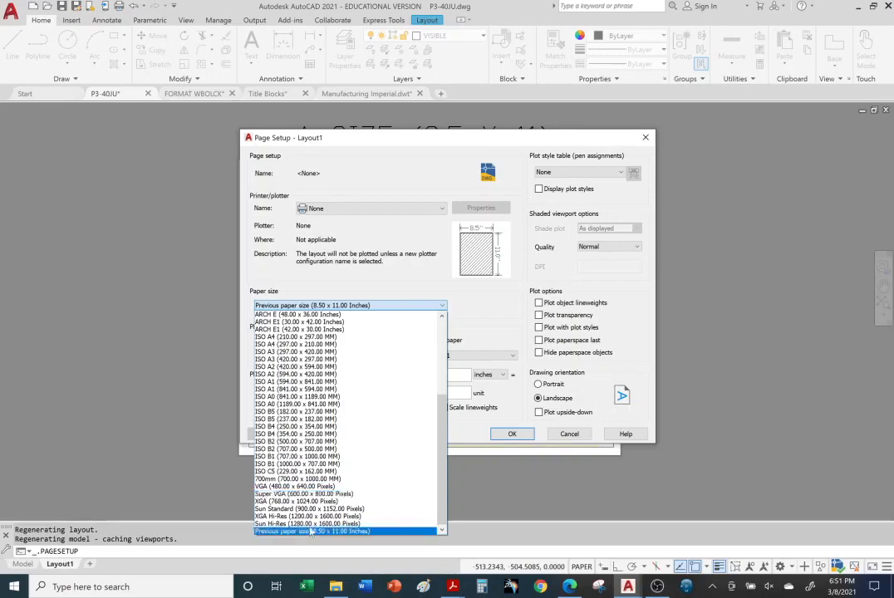
pyautogui.scroll(6, 307, 429)
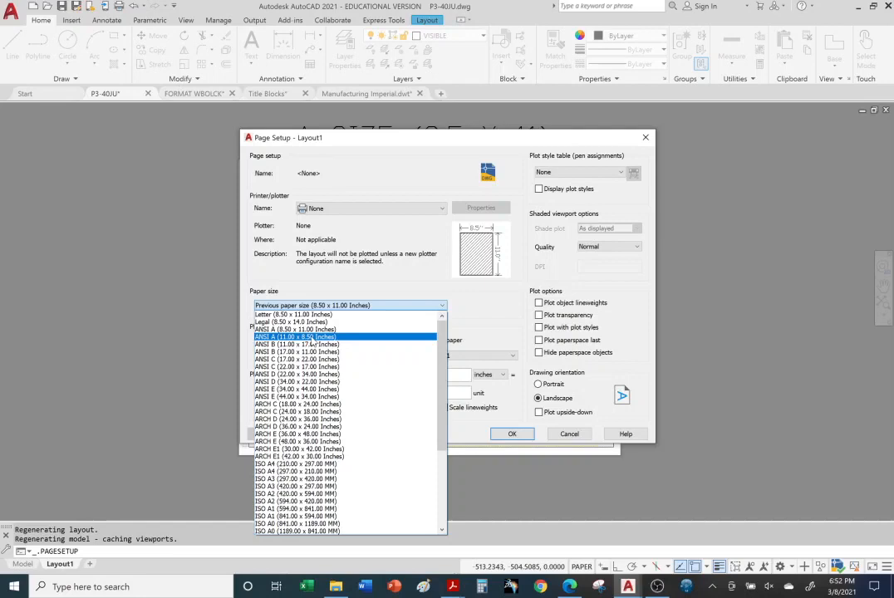
pyautogui.scroll(-5, 316, 391)
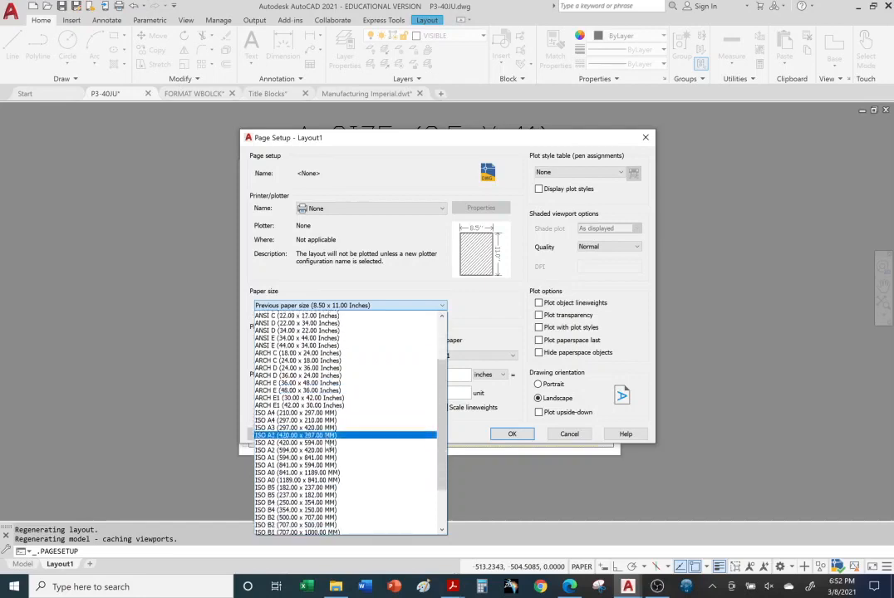
pyautogui.scroll(5, 328, 440)
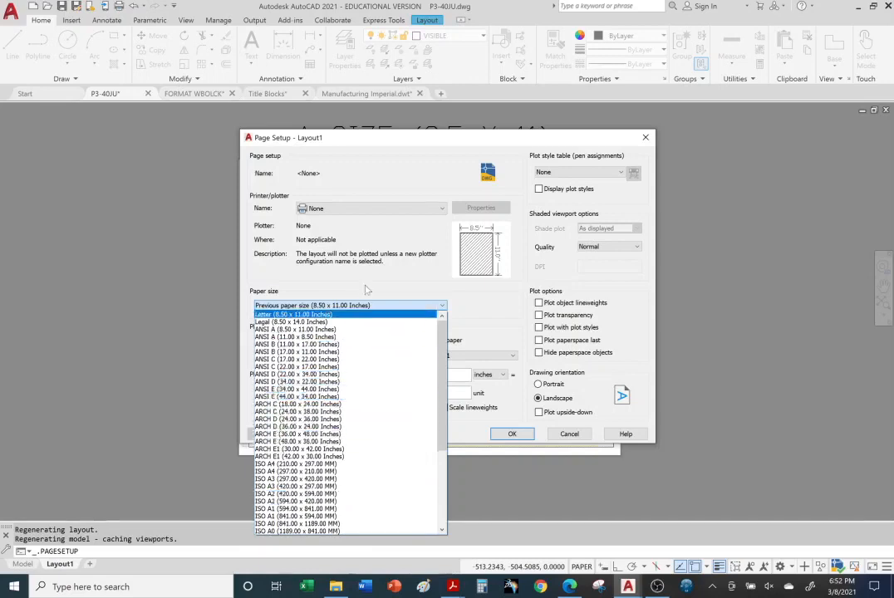
# Set Layout1's printer/plotter to DWF6 ePlot.pc3
pyautogui.click(436, 208)
pyautogui.click(441, 208)
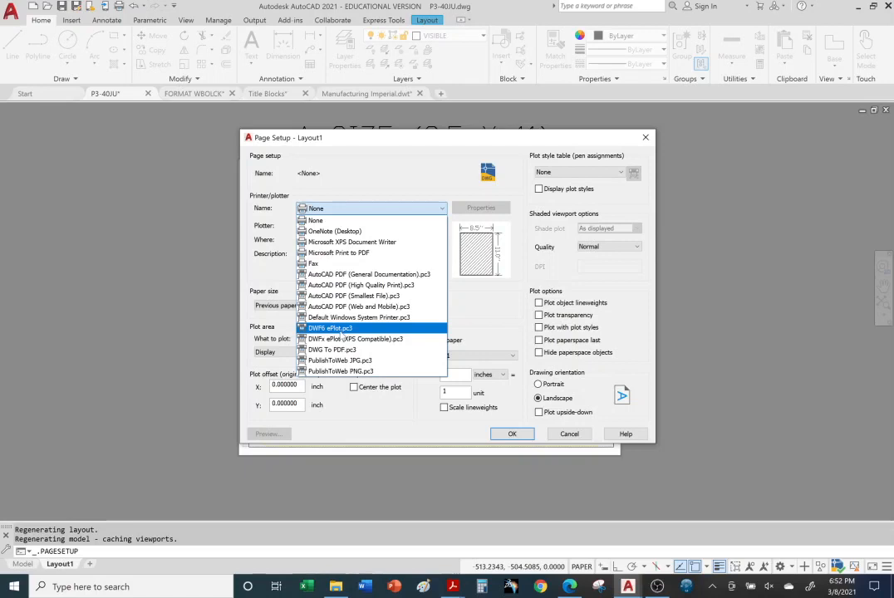
pyautogui.click(342, 330)
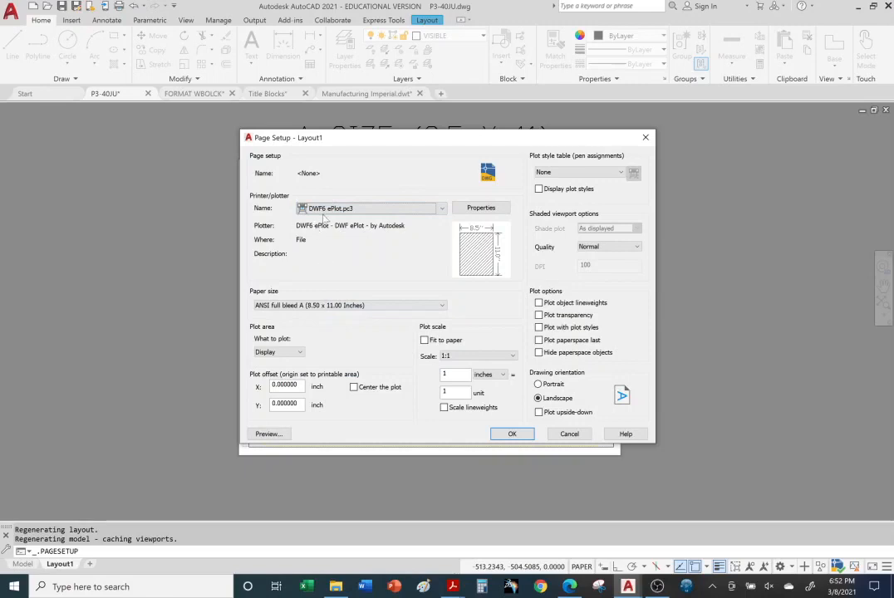
# Review the ISO, ARCH and ANSI paper sizes, including full bleed and expand variants, offered for Layout1 with DWF6 ePlot.pc3
pyautogui.click(445, 307)
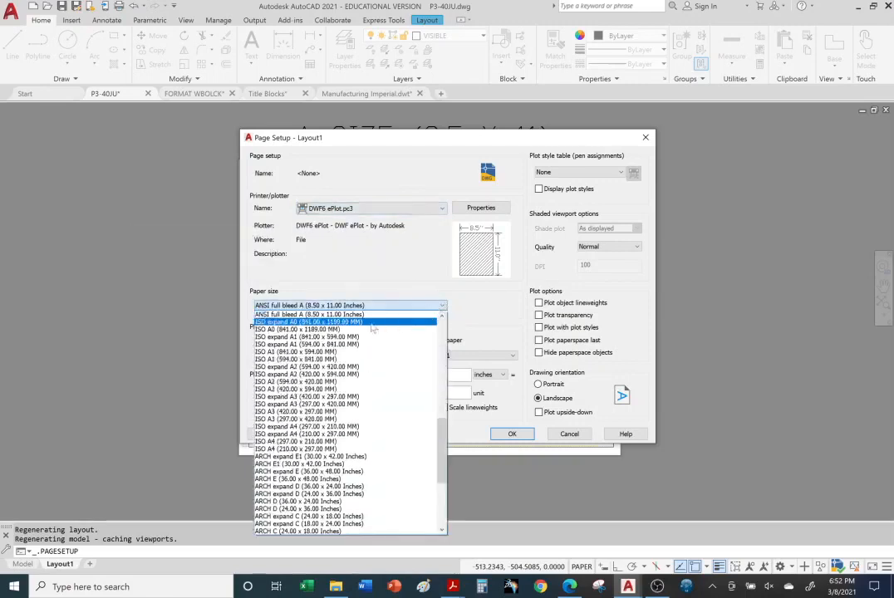
pyautogui.scroll(-7, 357, 398)
pyautogui.scroll(-2, 361, 435)
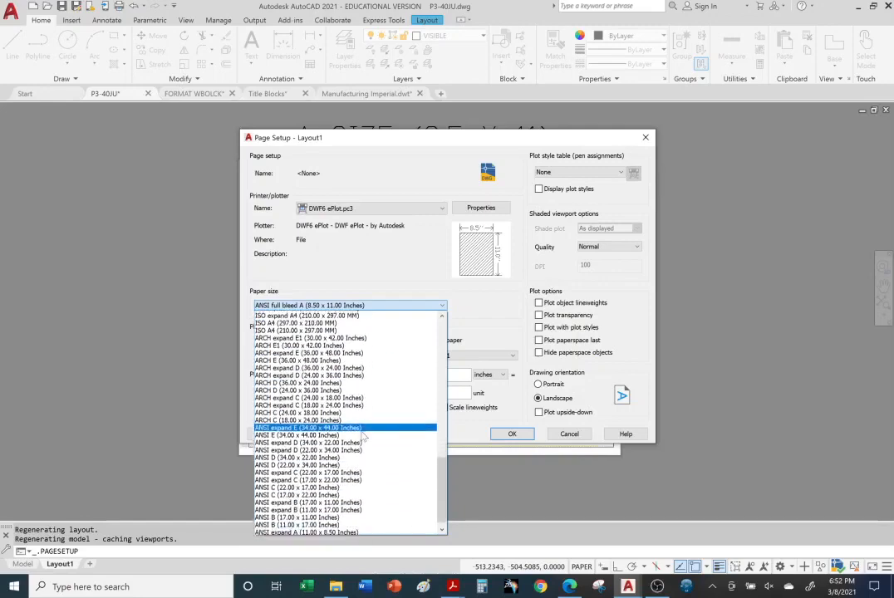
pyautogui.scroll(5, 364, 441)
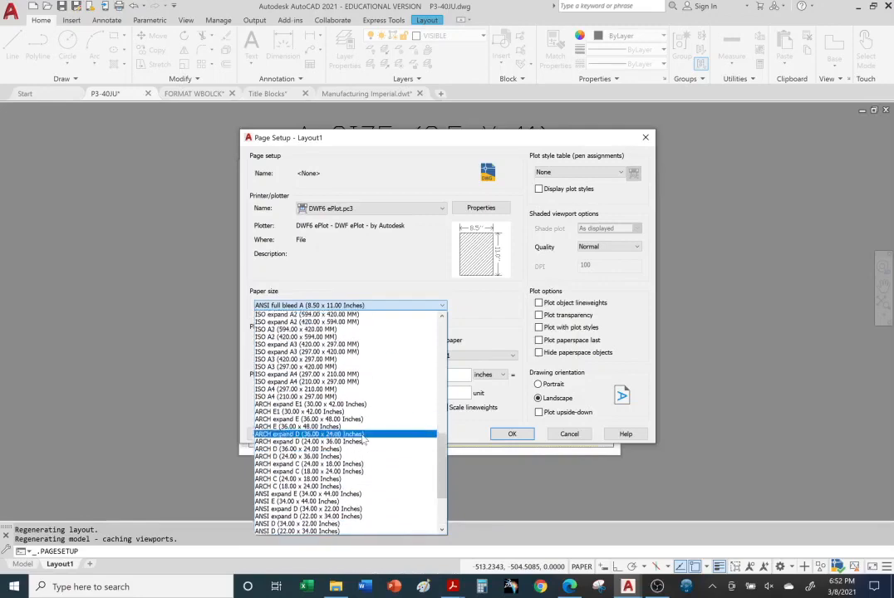
pyautogui.scroll(10, 363, 441)
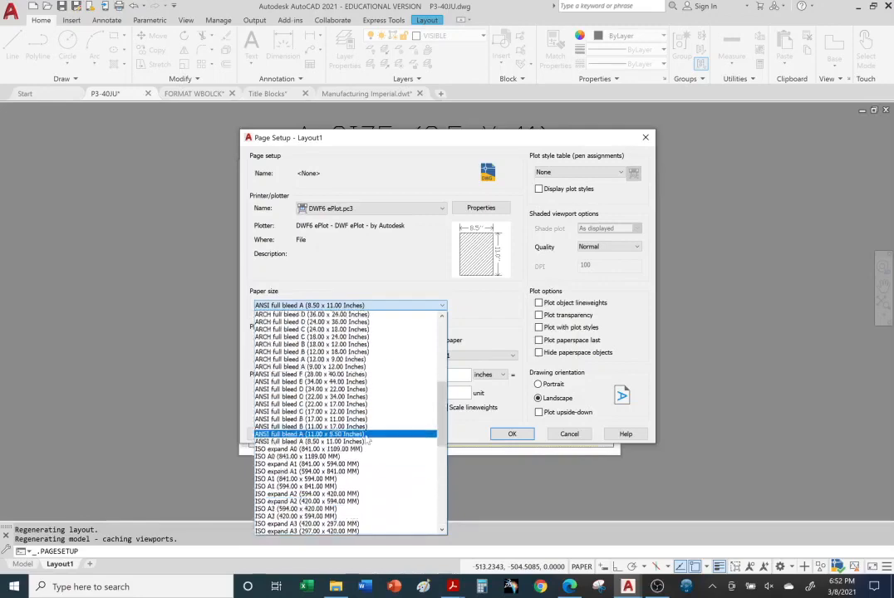
pyautogui.scroll(6, 362, 433)
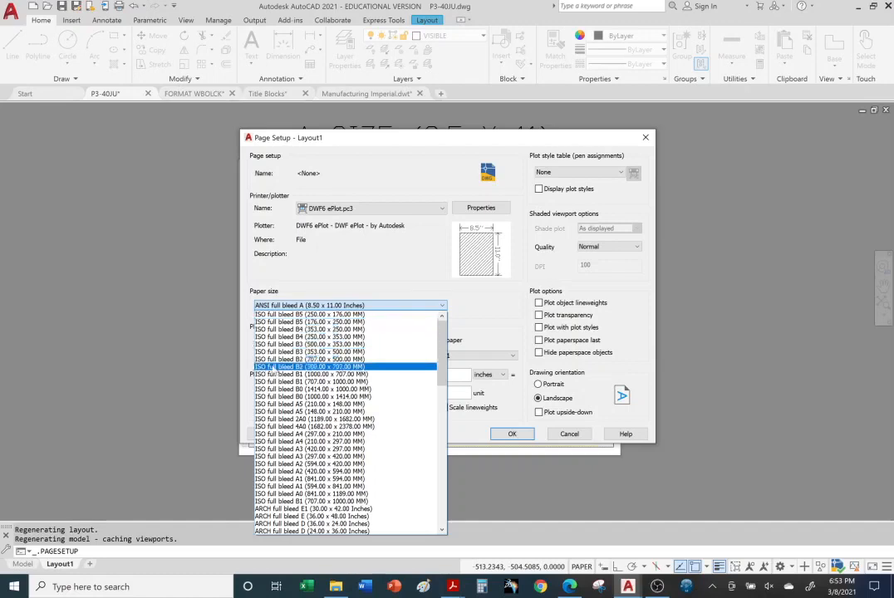
pyautogui.scroll(-4, 300, 350)
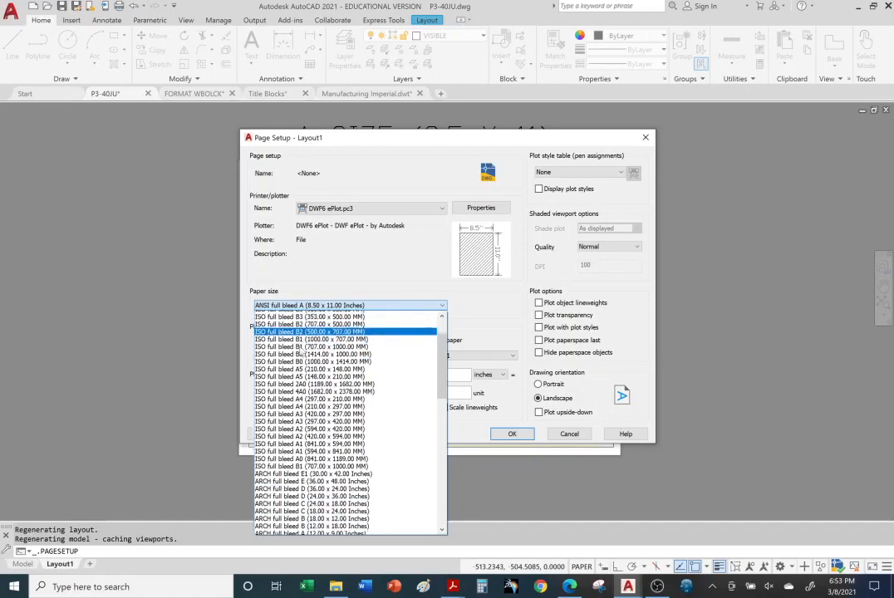
pyautogui.scroll(-1, 302, 351)
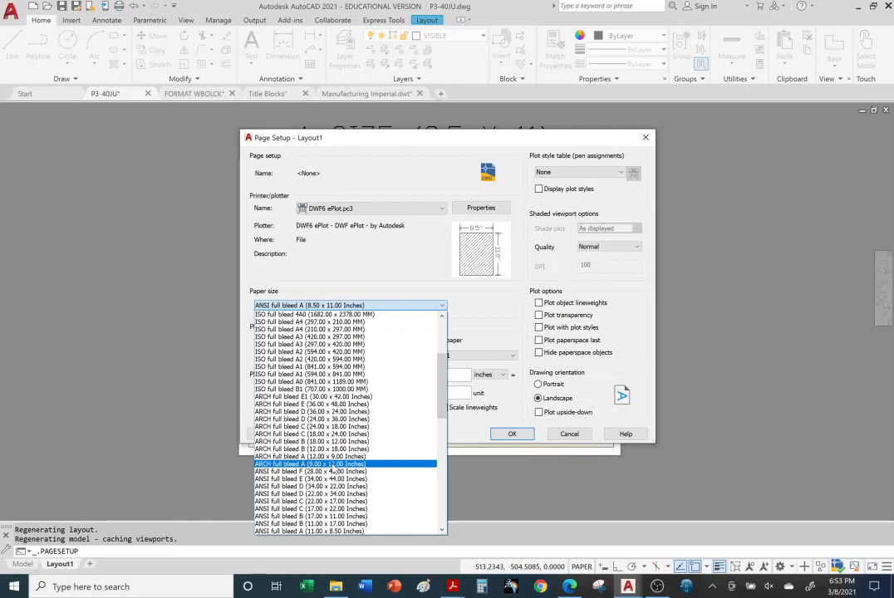
pyautogui.scroll(-2, 331, 470)
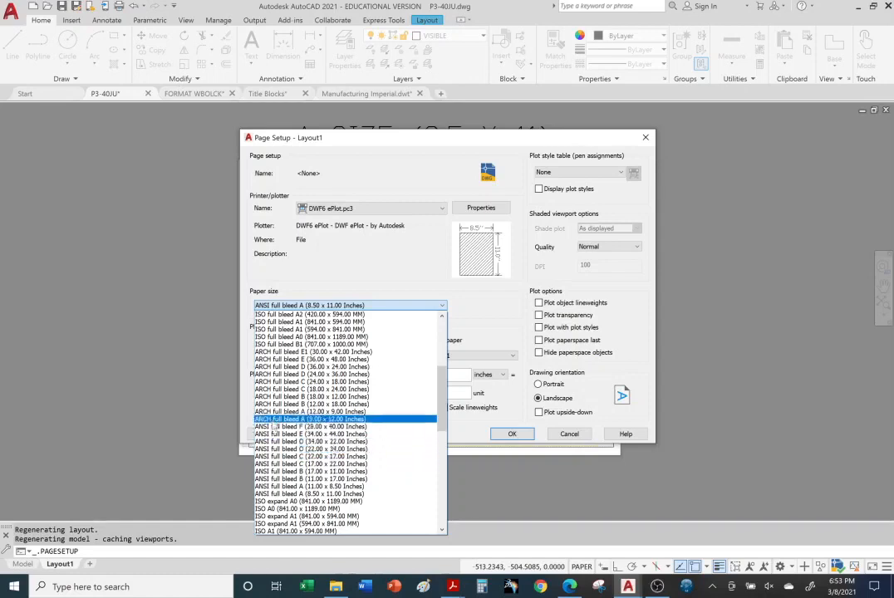
pyautogui.scroll(-4, 260, 467)
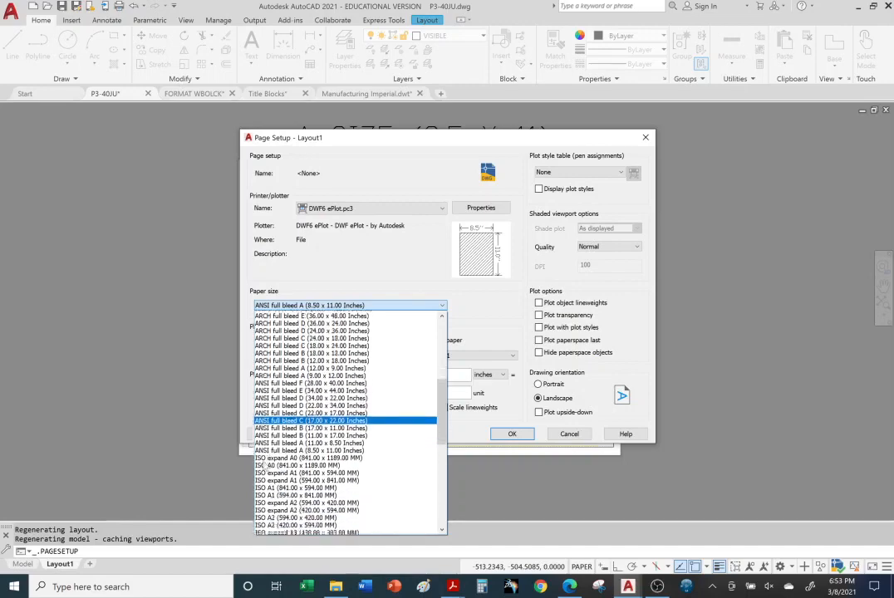
pyautogui.scroll(2, 265, 441)
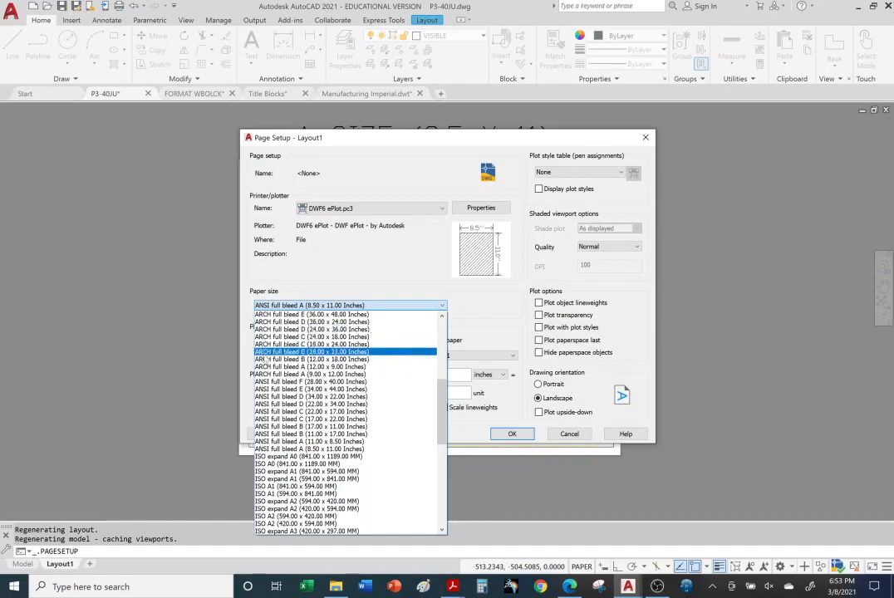
pyautogui.scroll(-5, 267, 366)
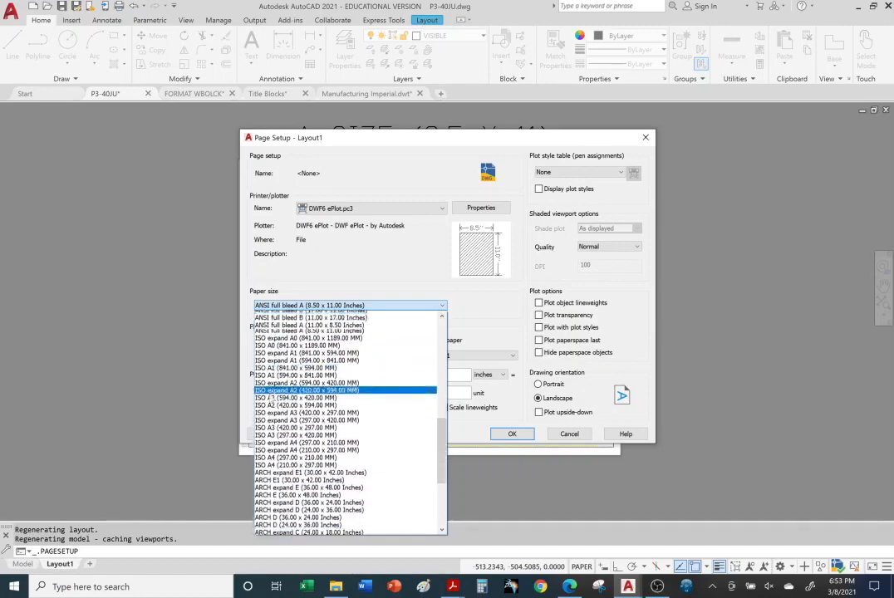
pyautogui.scroll(-6, 271, 399)
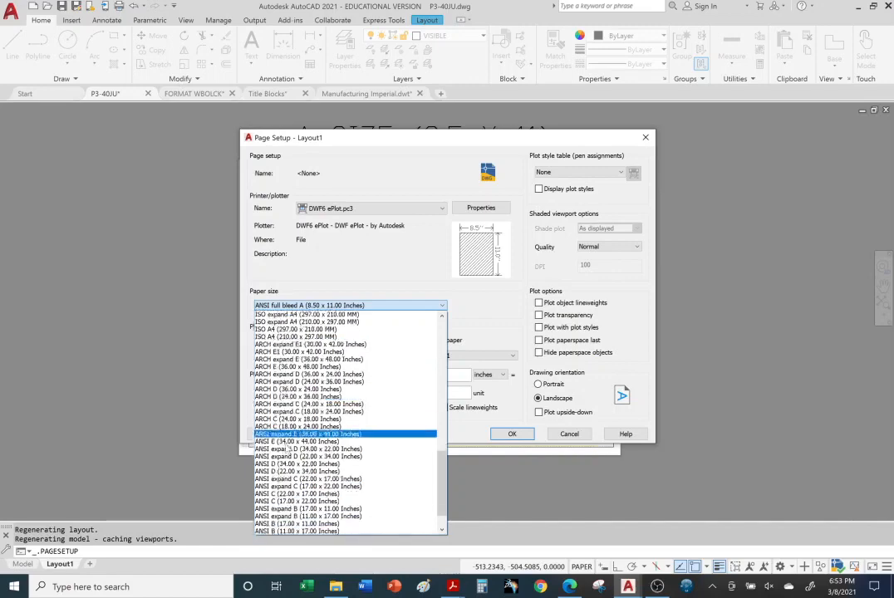
pyautogui.scroll(-2, 280, 448)
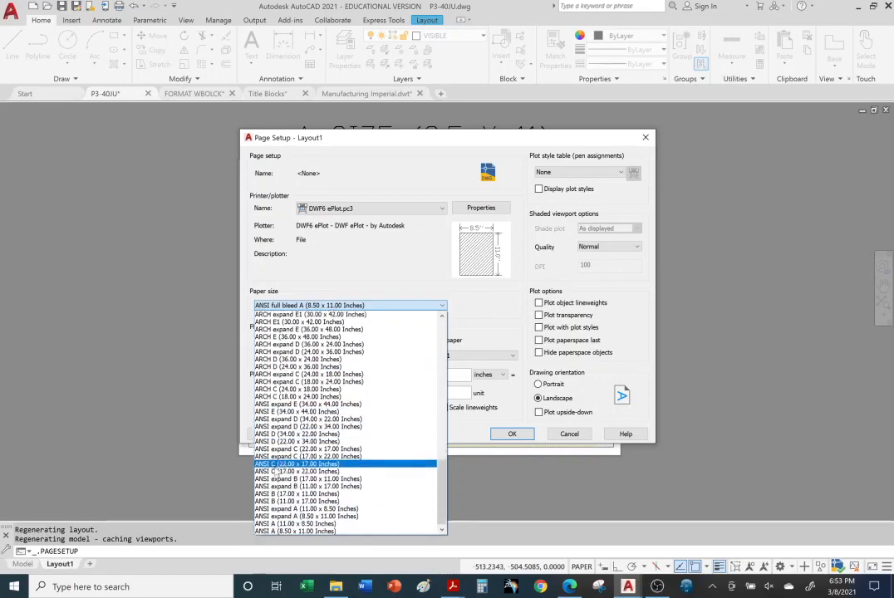
# Set Layout1's paper size to ANSI expand B (11.00 x 17.00 Inches), accept the page setup and close the Page Setup Manager
pyautogui.scroll(6, 278, 468)
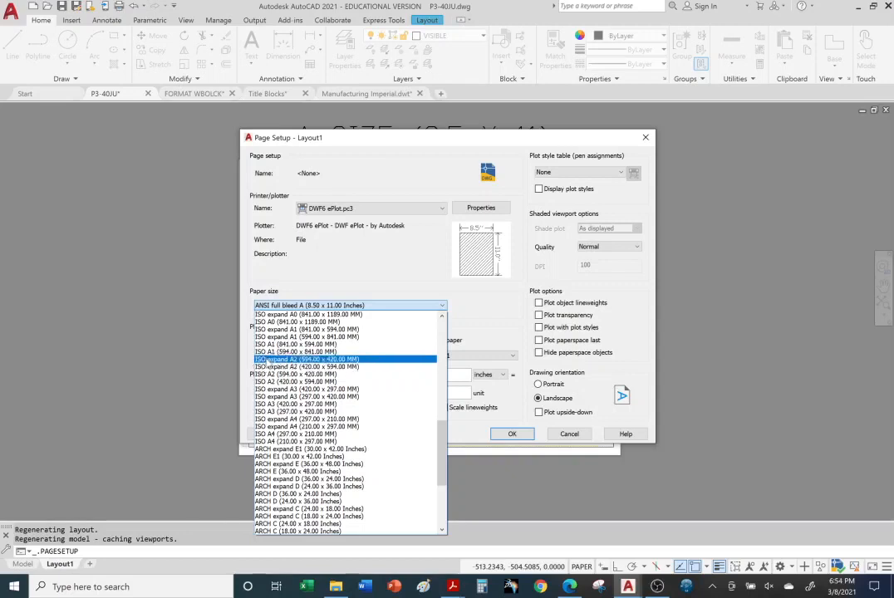
pyautogui.scroll(1, 274, 383)
pyautogui.scroll(-3, 275, 384)
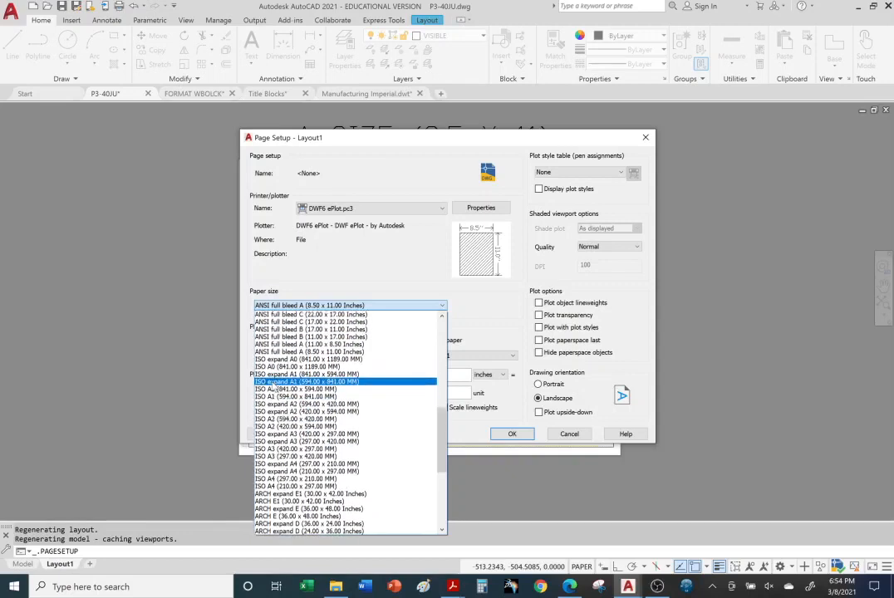
pyautogui.scroll(-2, 271, 389)
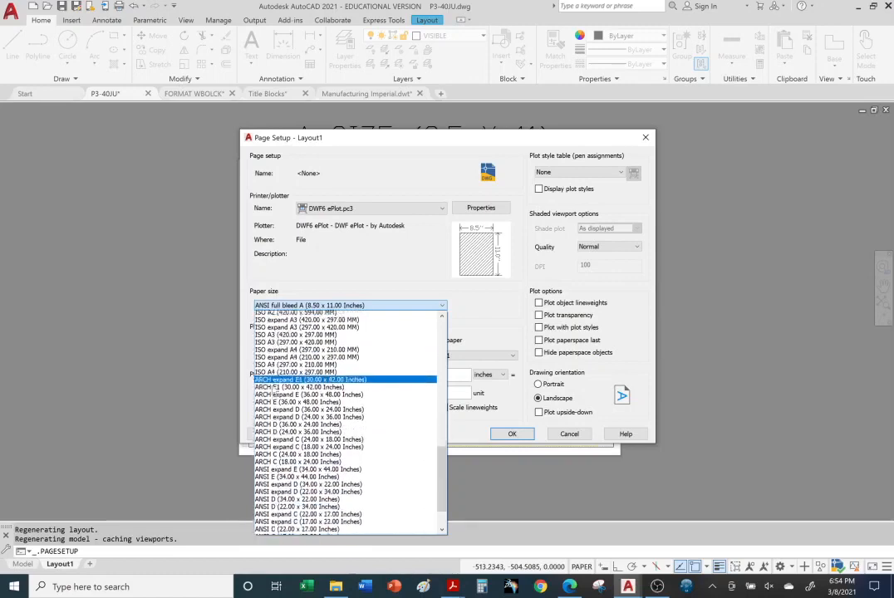
pyautogui.scroll(-2, 282, 490)
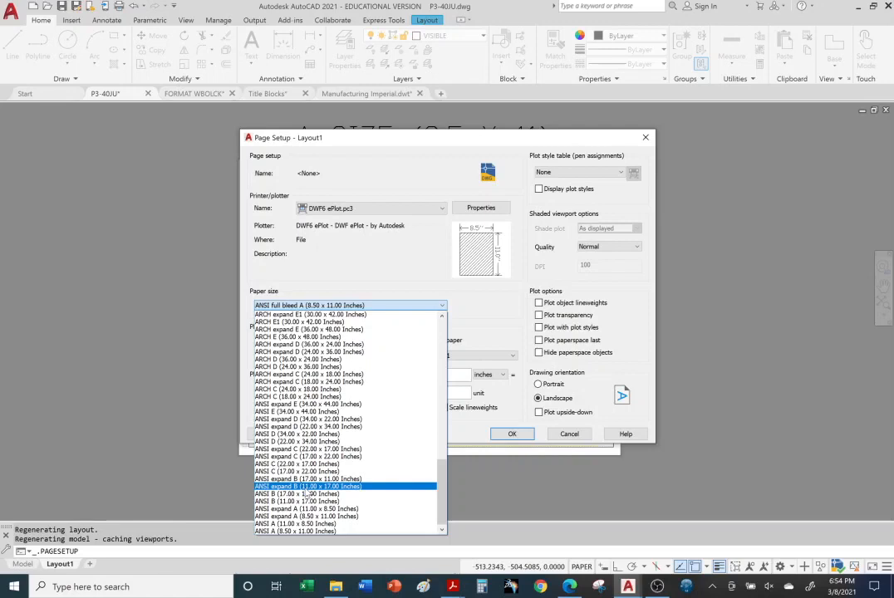
pyautogui.click(306, 487)
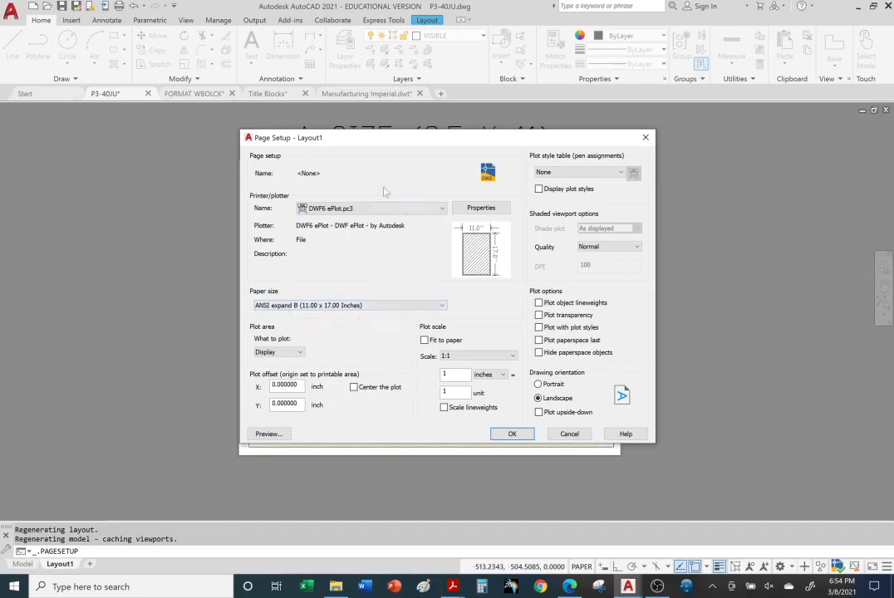
pyautogui.moveTo(342, 142); pyautogui.dragTo(627, 268)
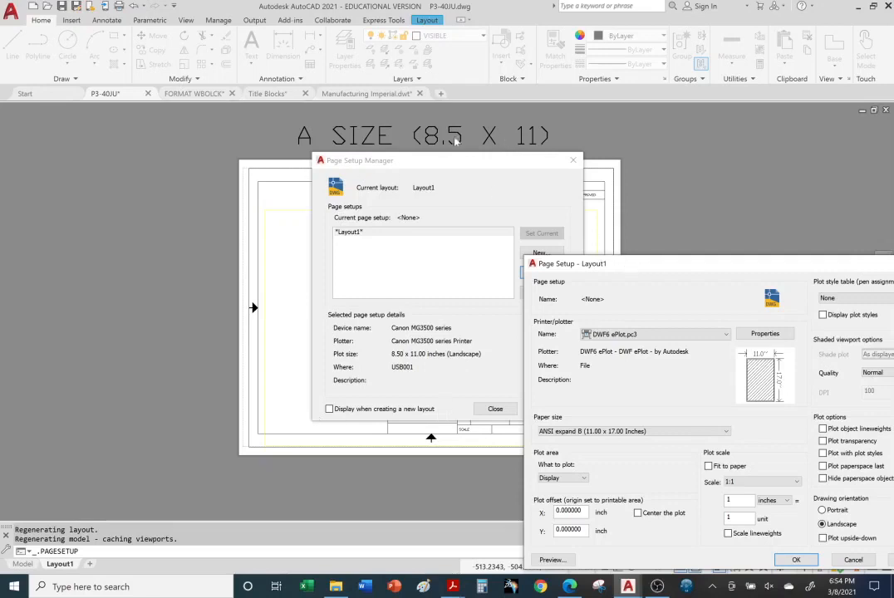
pyautogui.moveTo(646, 260); pyautogui.dragTo(382, 138)
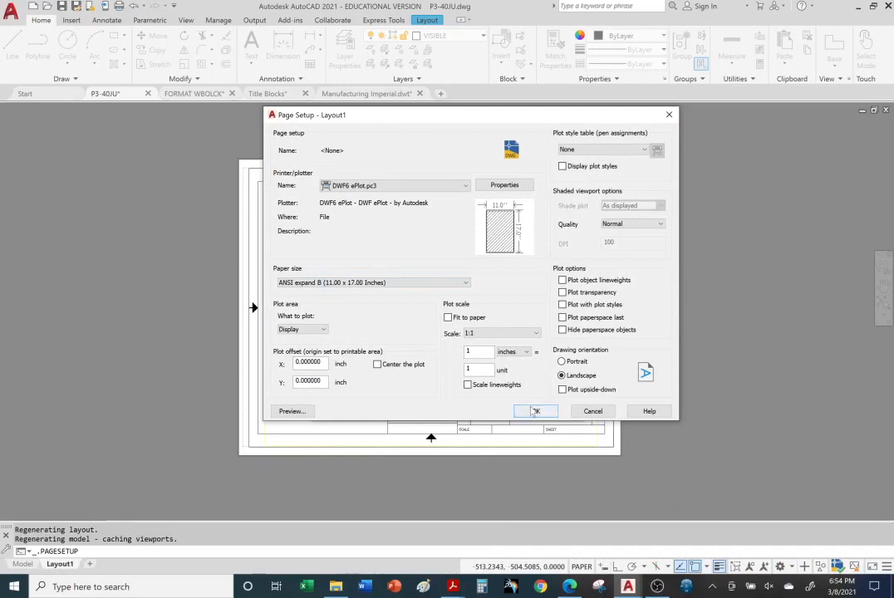
pyautogui.click(535, 411)
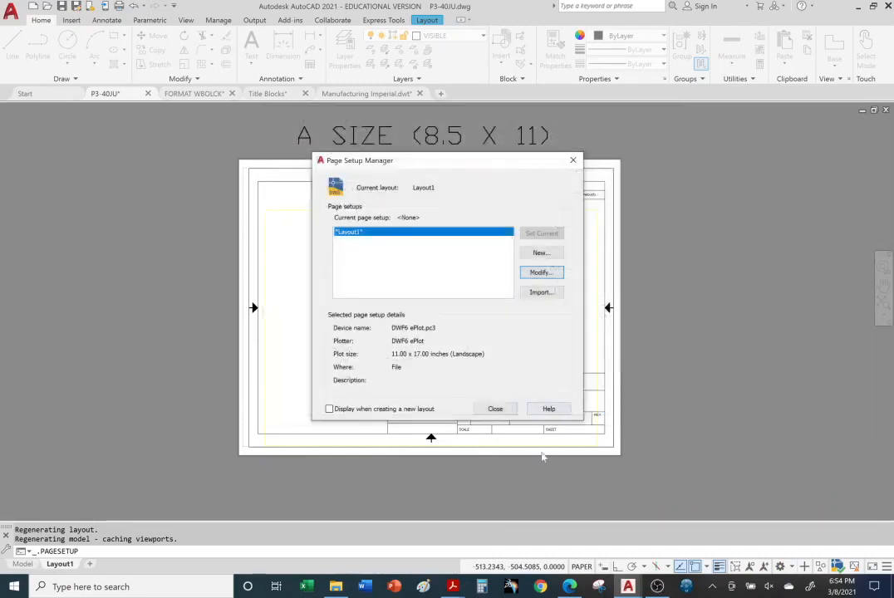
pyautogui.click(495, 409)
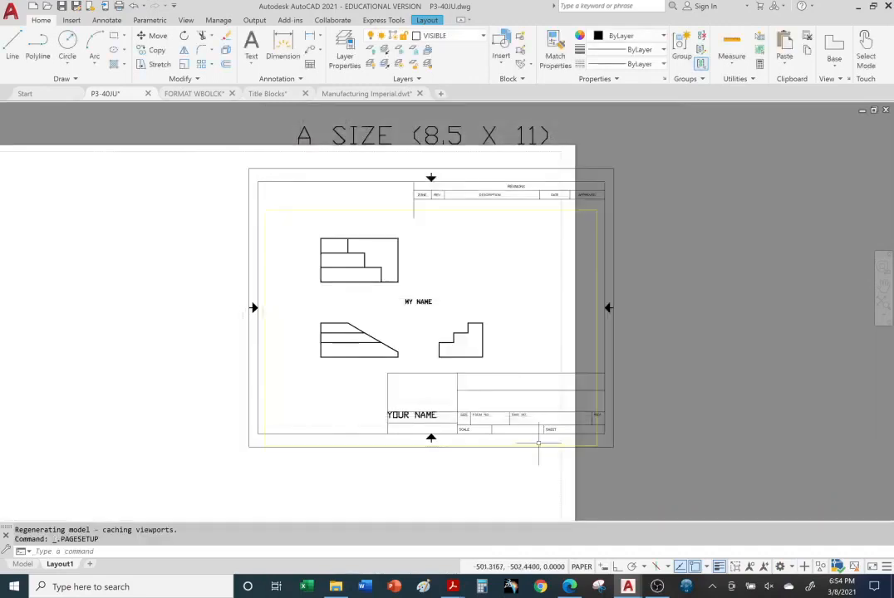
# Try to reposition the A-size title block by its lower-left corner grip to the printable area's lower-left corner, and undo the grip edit
pyautogui.moveTo(660, 446); pyautogui.dragTo(797, 412, button='middle')
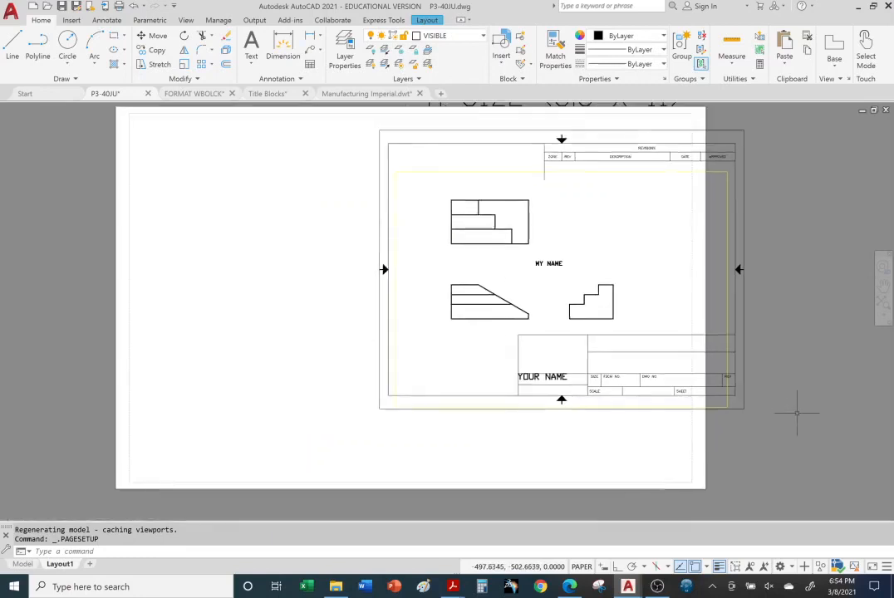
pyautogui.moveTo(785, 385); pyautogui.dragTo(780, 417, button='middle')
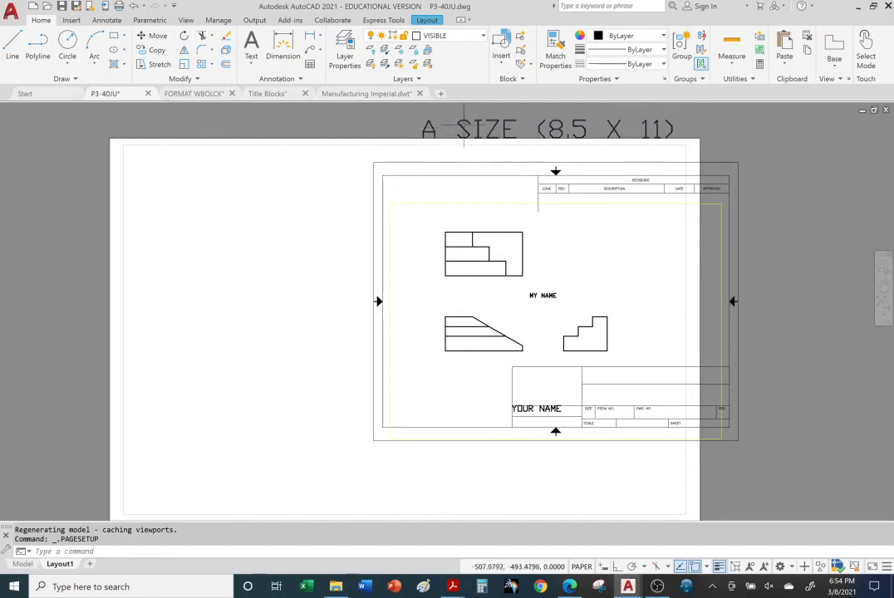
pyautogui.click(737, 240)
pyautogui.click(372, 441)
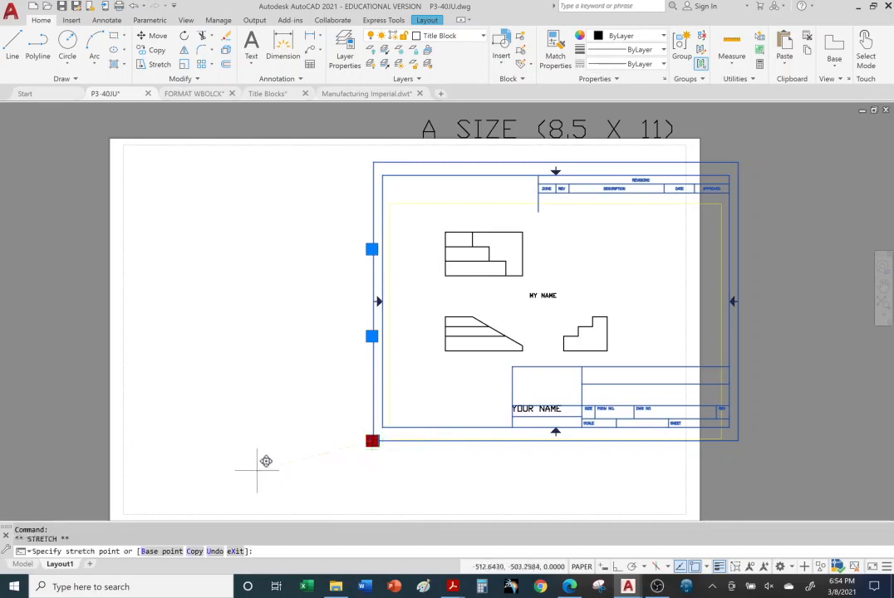
pyautogui.click(125, 514)
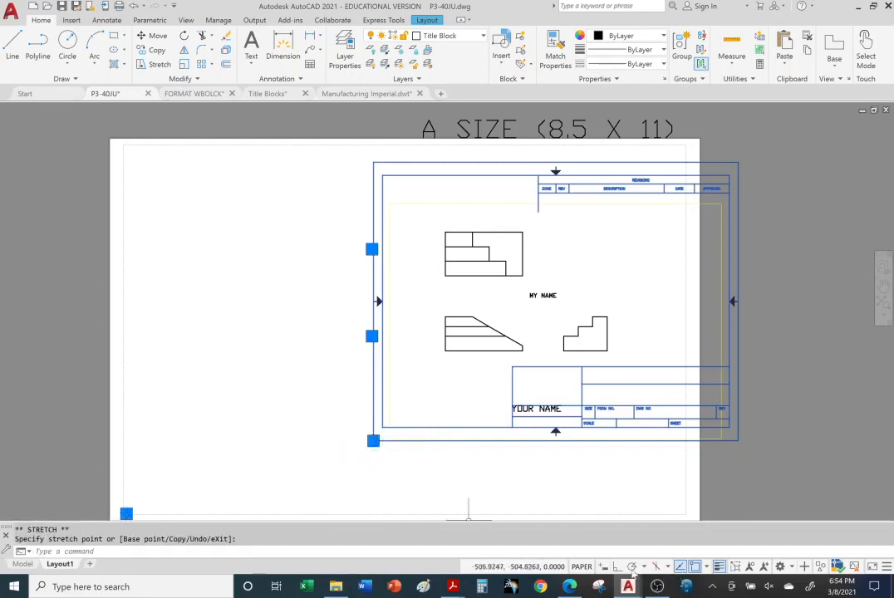
pyautogui.click(423, 475)
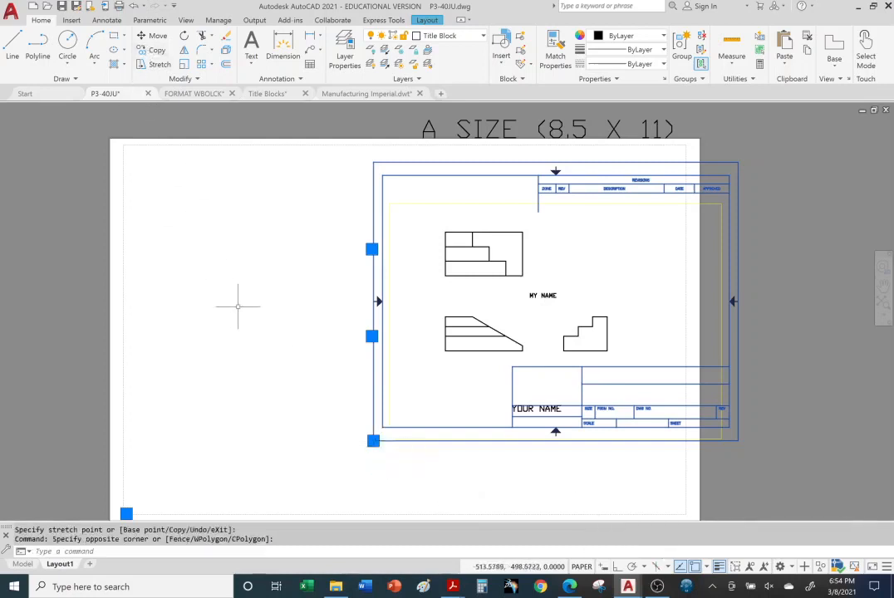
pyautogui.press('Escape')
pyautogui.press('Escape')
pyautogui.click(377, 419)
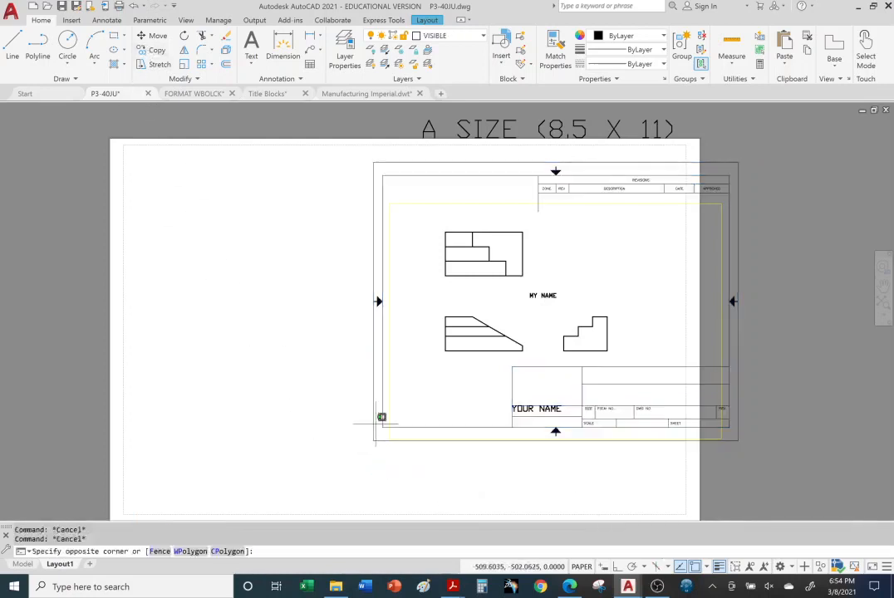
pyautogui.click(357, 425)
pyautogui.hotkey('ctrl', 'z')
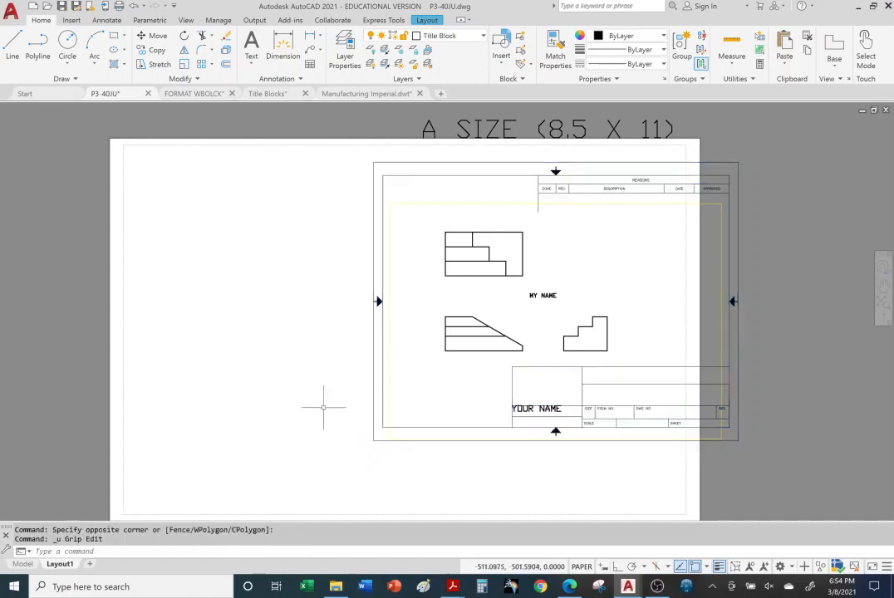
# Move the A-size title block from its lower-left corner to the lower-left corner of the sheet's printable area
pyautogui.click(384, 441)
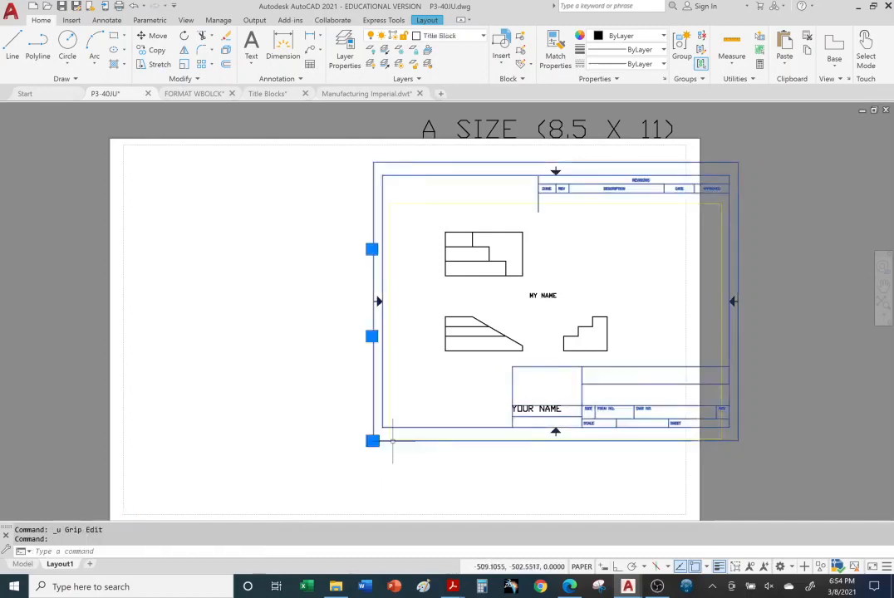
pyautogui.click(151, 36)
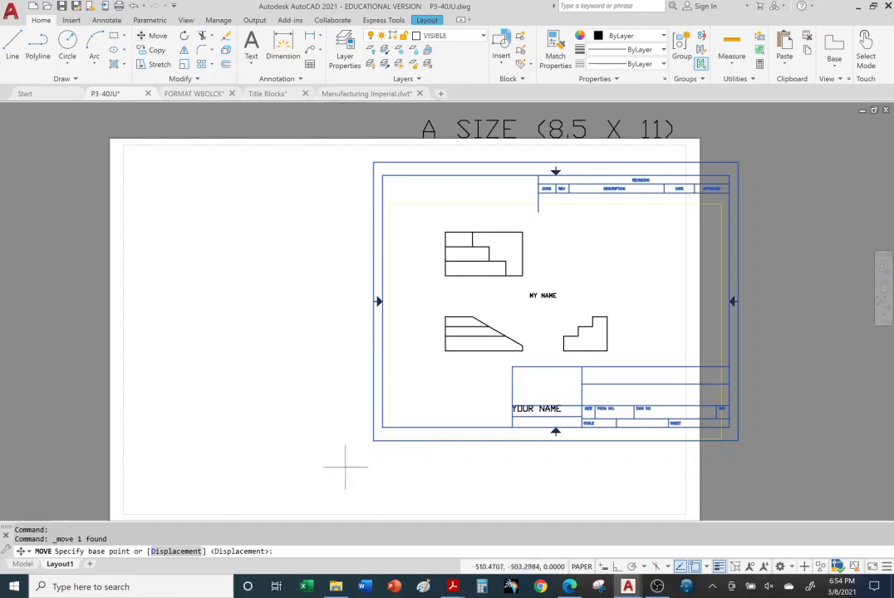
pyautogui.click(373, 442)
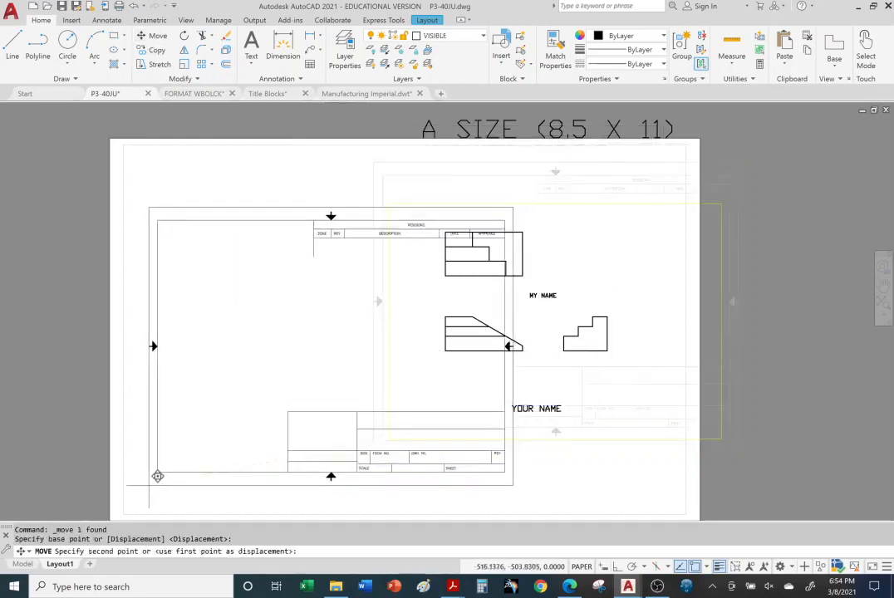
pyautogui.click(136, 506)
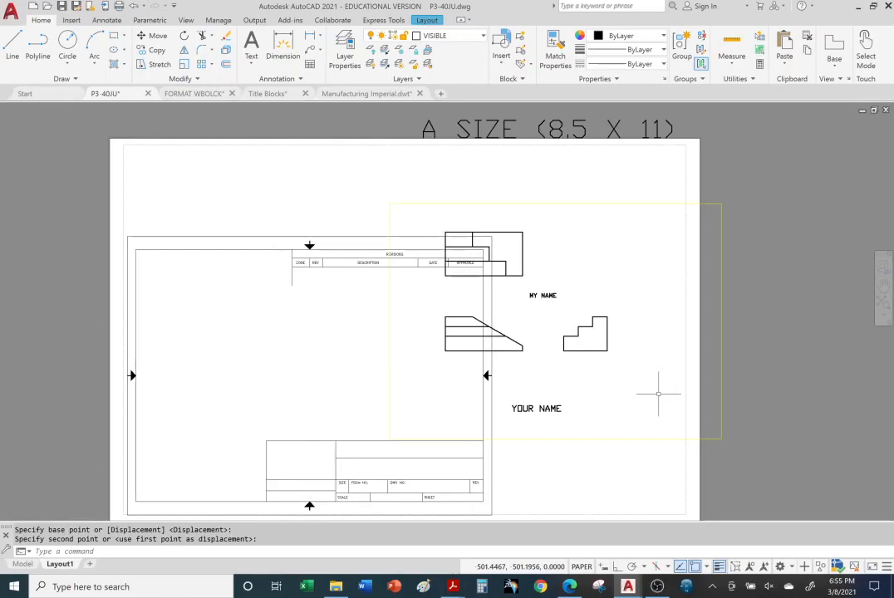
pyautogui.click(571, 587)
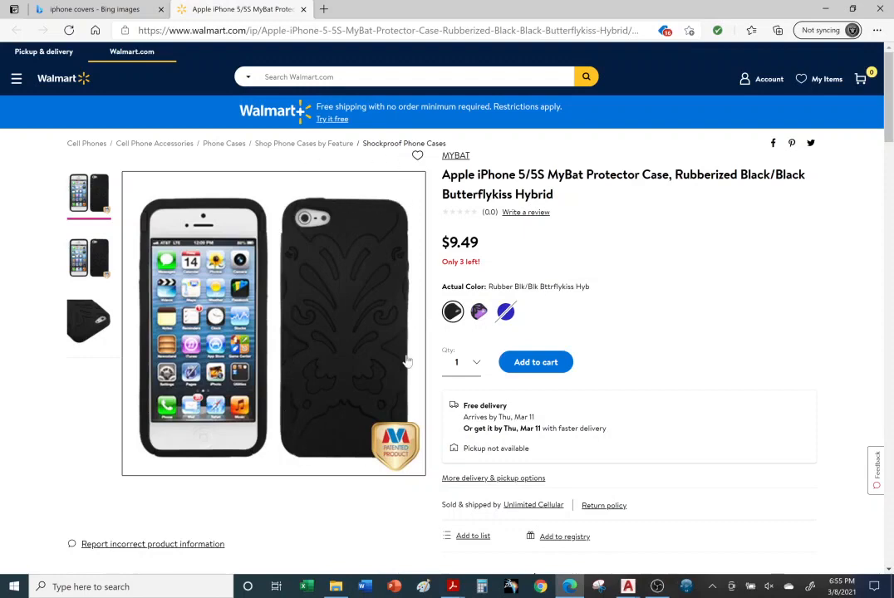
pyautogui.click(629, 587)
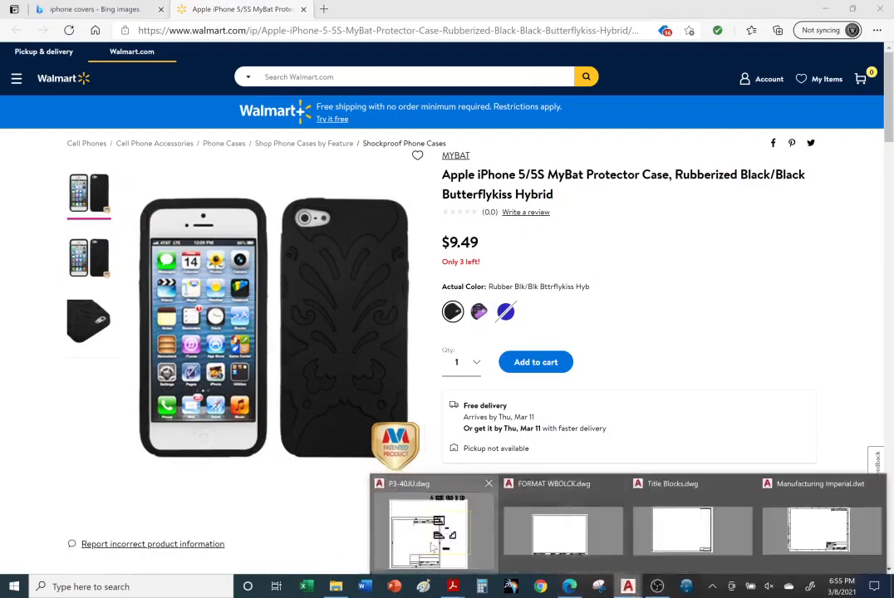
# Switch to the P3-40JU drawing in AutoCAD and delete the A-size title block from Layout1
pyautogui.click(443, 529)
pyautogui.click(235, 247)
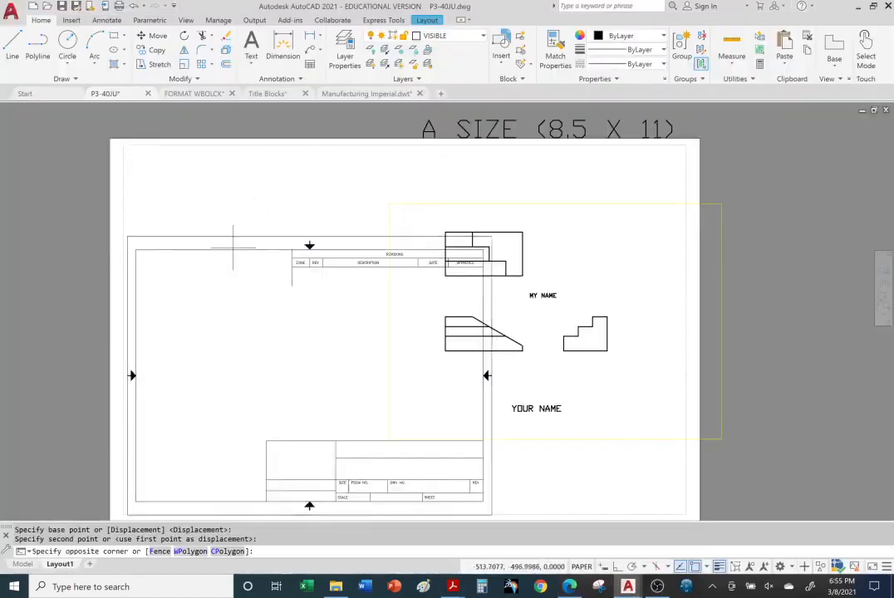
pyautogui.click(110, 166)
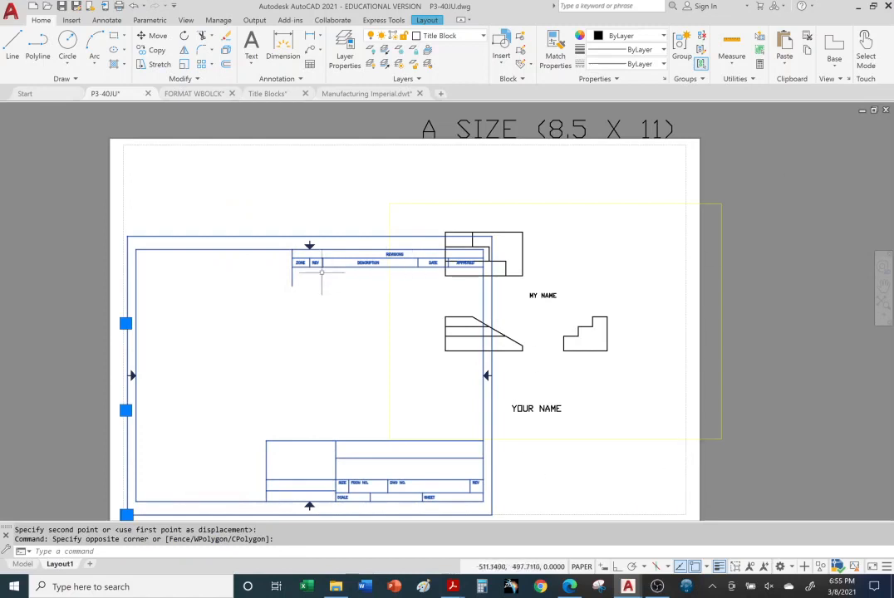
pyautogui.press('Delete')
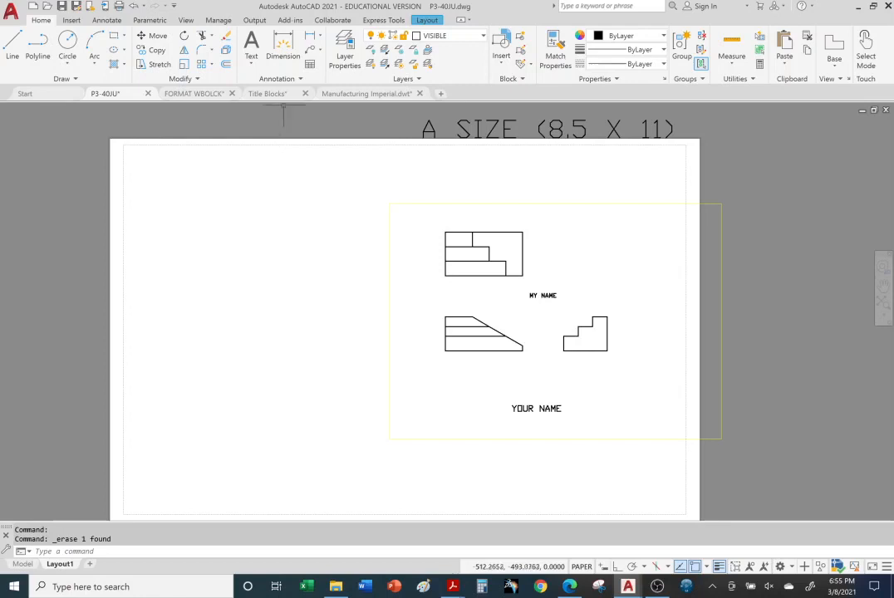
# Copy the title block from the ANSI B Title Block layout of the Title Blocks drawing
pyautogui.moveTo(278, 94)
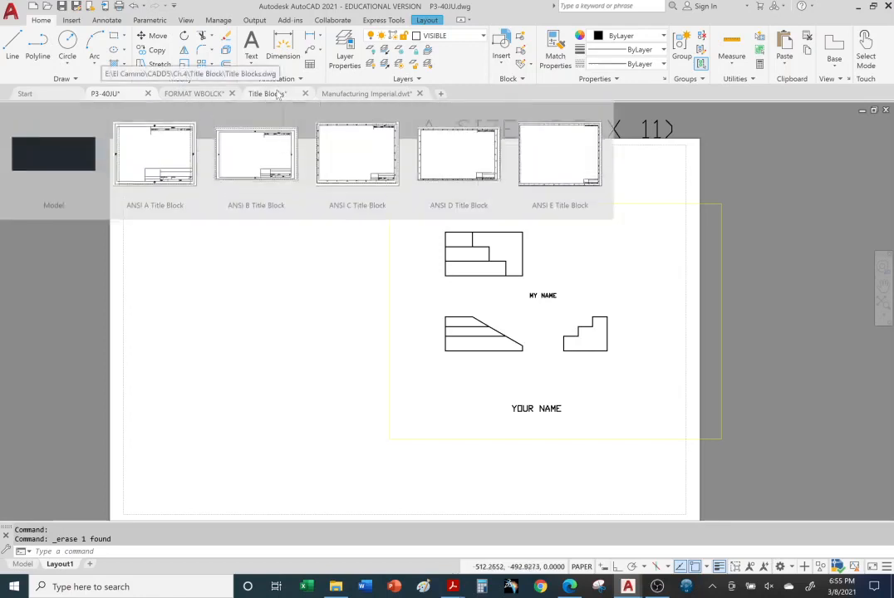
pyautogui.click(279, 94)
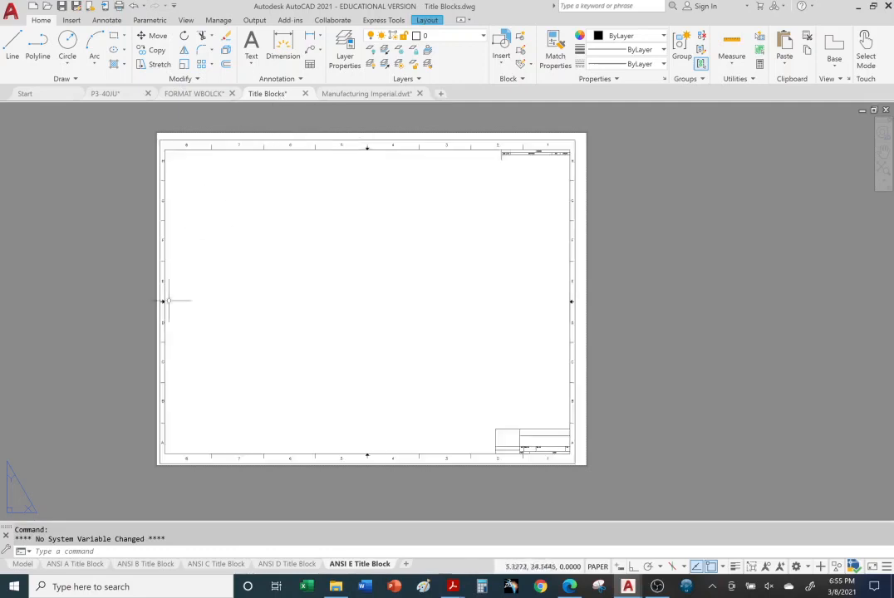
pyautogui.click(150, 564)
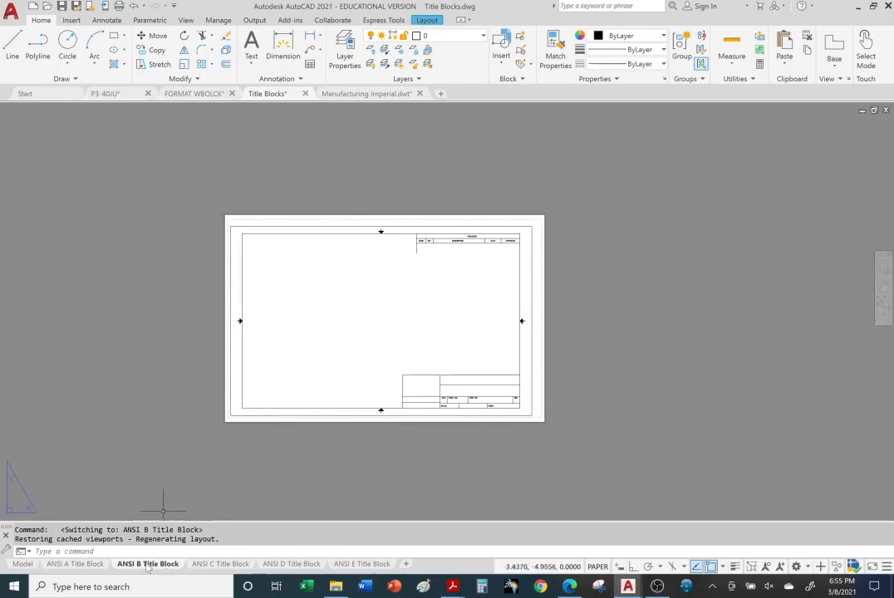
pyautogui.click(283, 409)
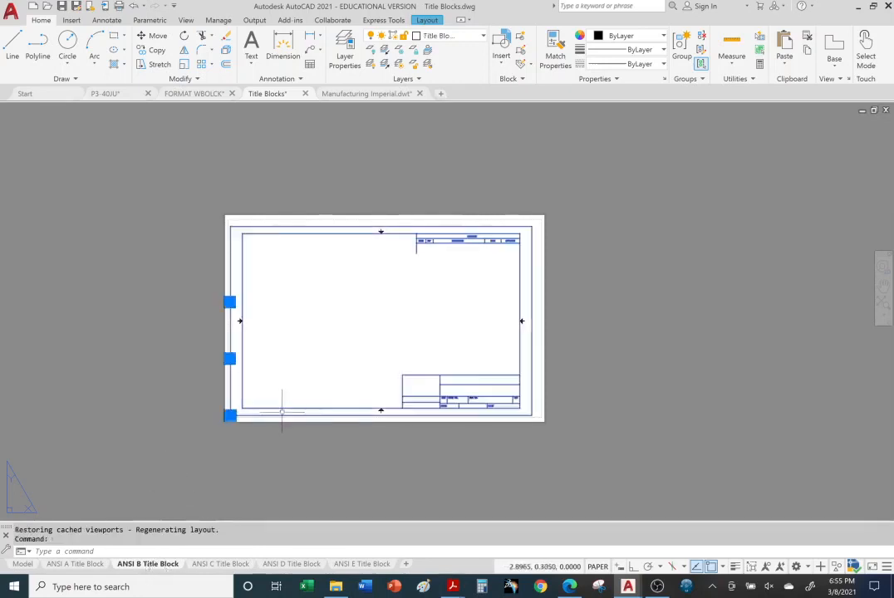
pyautogui.hotkey('ctrl', 'c')
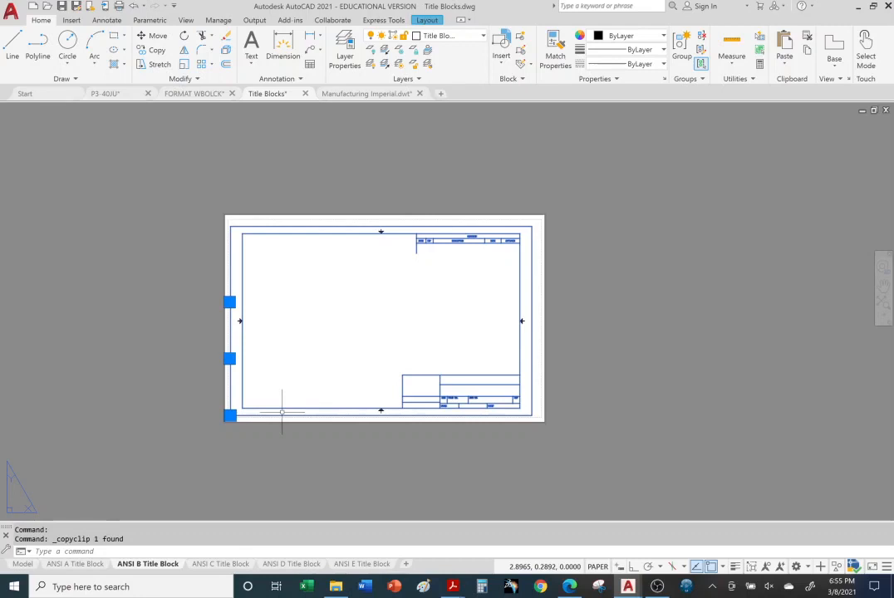
# Paste the ANSI B title block into Layout1 of P3-40JU, inserting it near the lower-left corner of the sheet's printable area
pyautogui.click(105, 93)
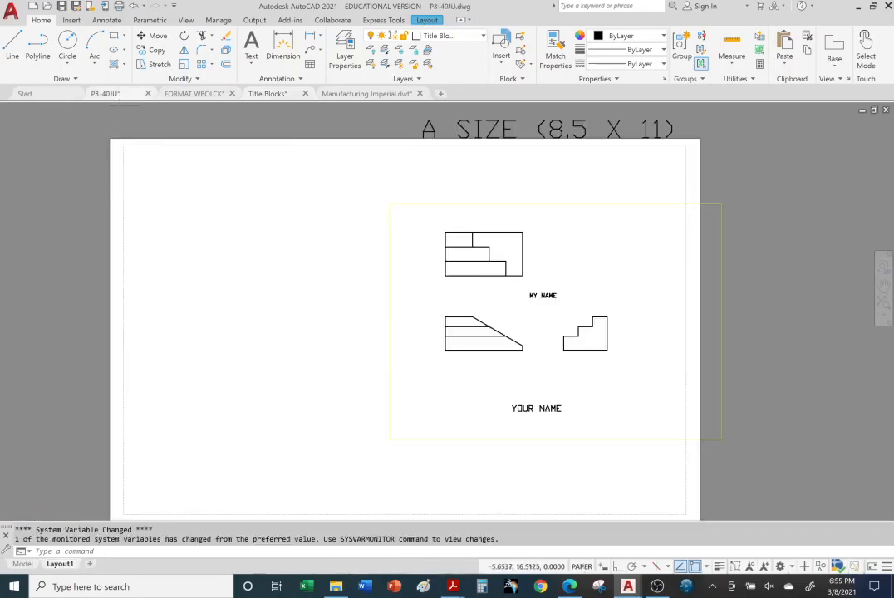
pyautogui.hotkey('ctrl', 'v')
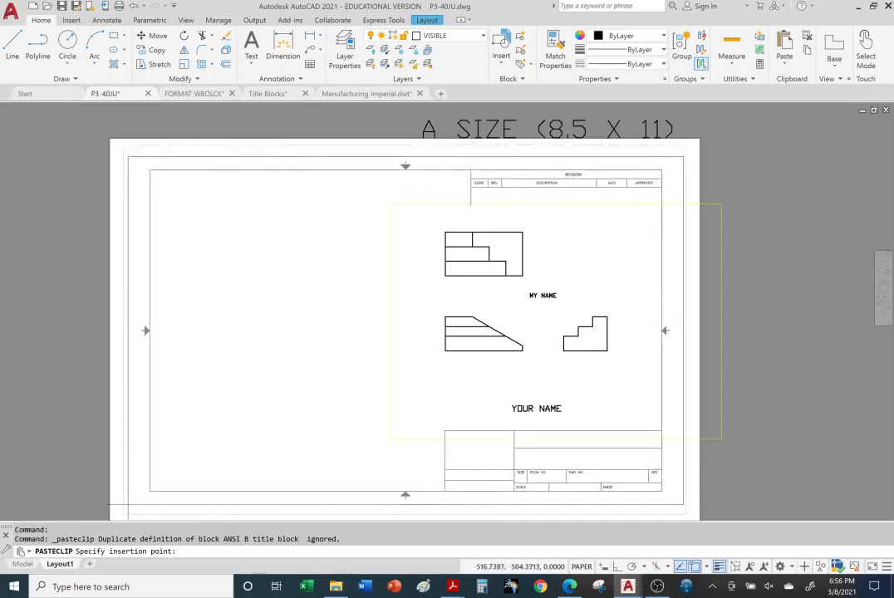
pyautogui.click(127, 504)
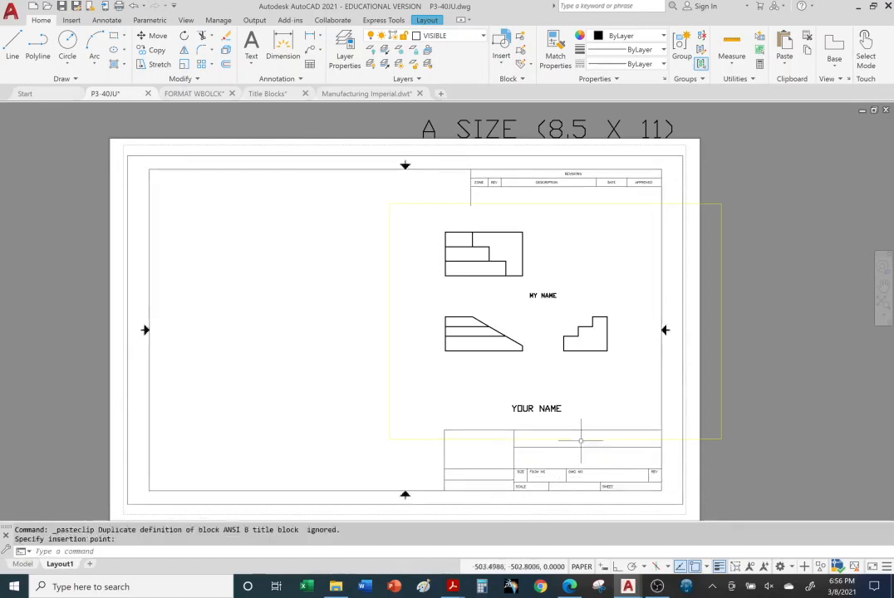
pyautogui.click(795, 446)
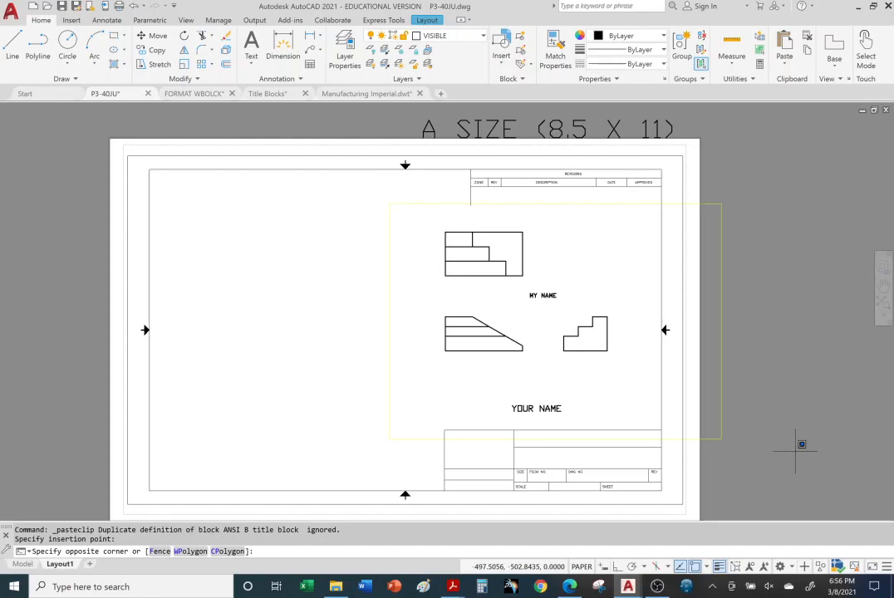
pyautogui.click(665, 331)
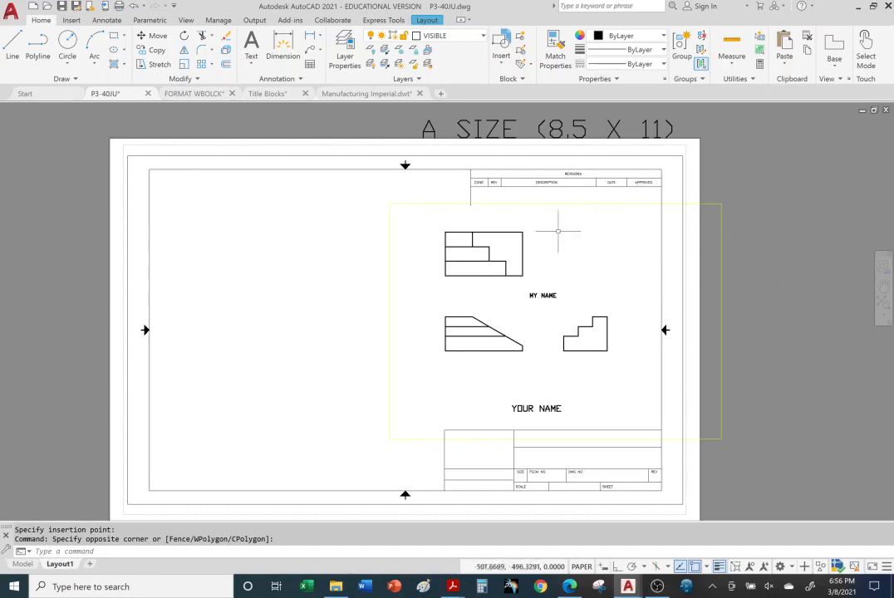
# Activate model space inside the viewport that shows the part views
pyautogui.click(515, 303)
pyautogui.doubleClick(524, 295)
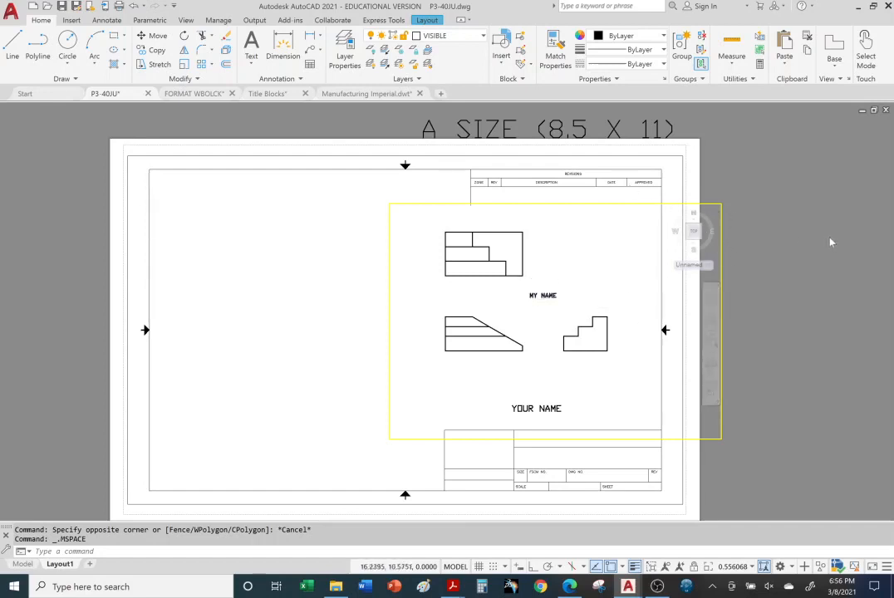
pyautogui.press('Escape')
pyautogui.press('Escape')
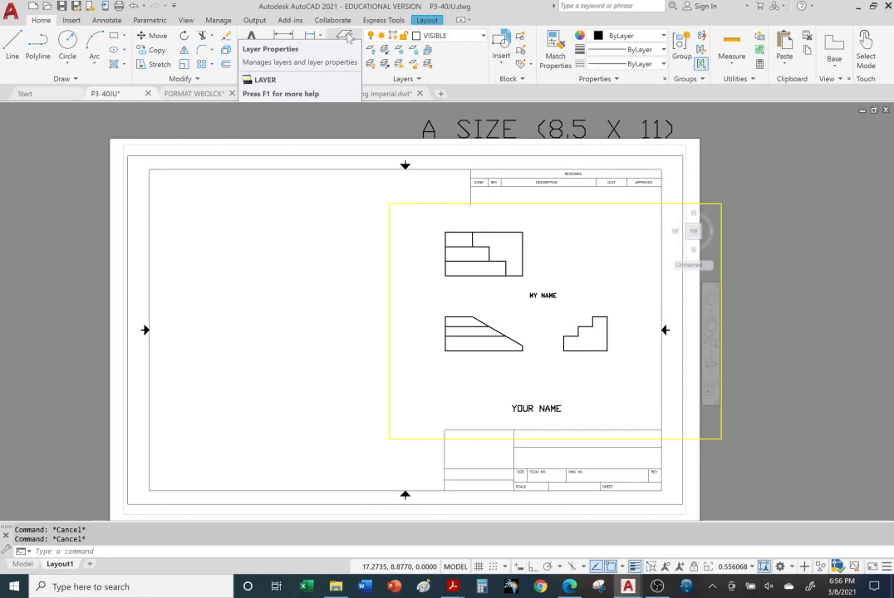
# Create a new layer named Viewport in the Layer Properties Manager and widen the VP Linetype column
pyautogui.click(349, 39)
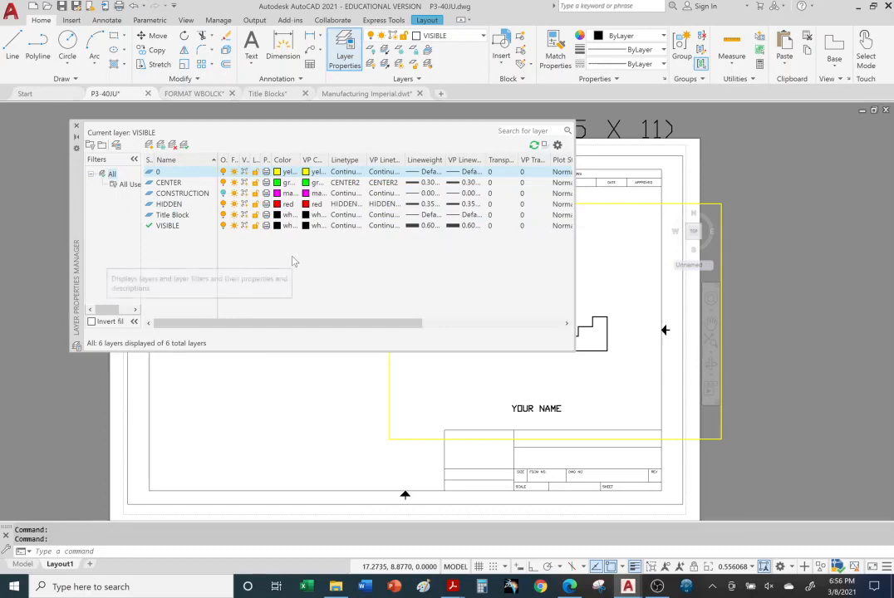
pyautogui.click(149, 146)
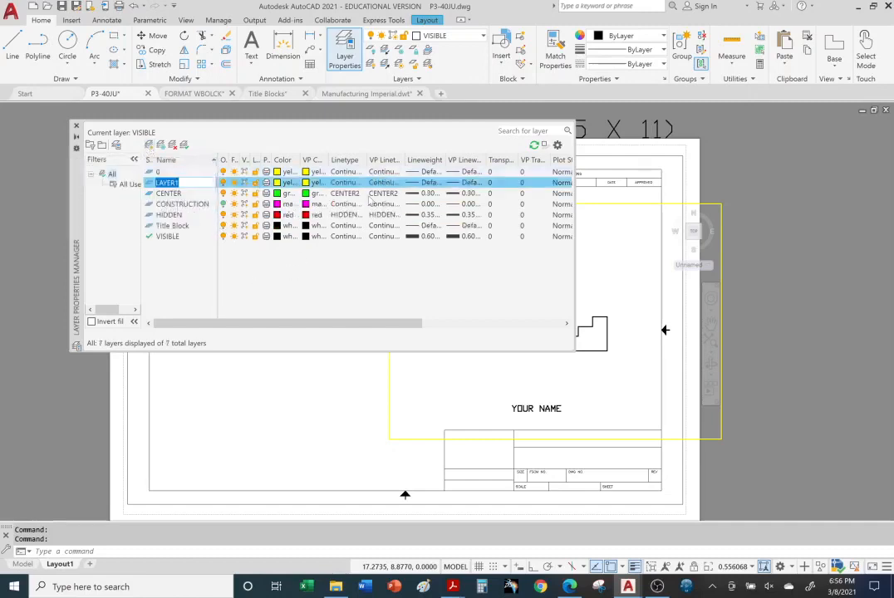
pyautogui.moveTo(403, 160); pyautogui.dragTo(428, 161)
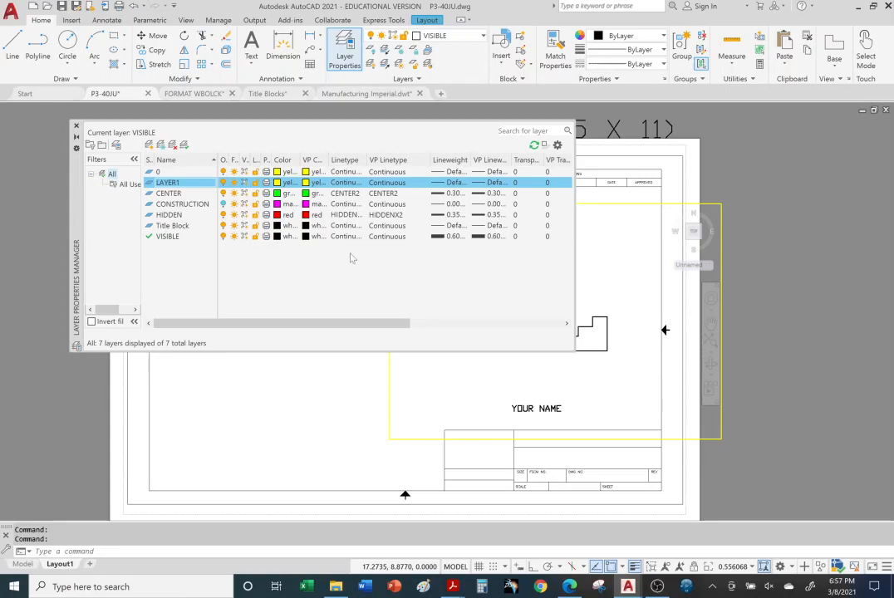
pyautogui.click(191, 184)
pyautogui.write('v')
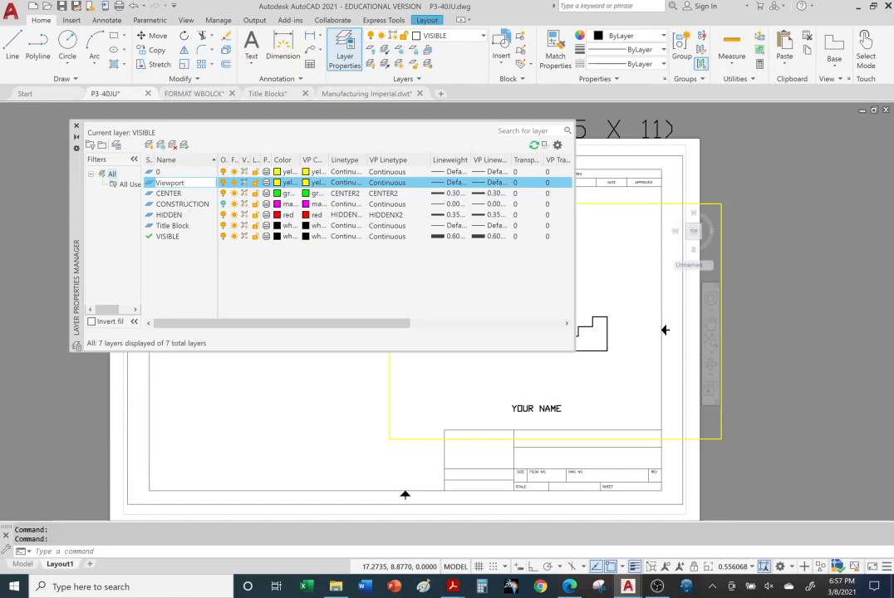
pyautogui.press('Return')
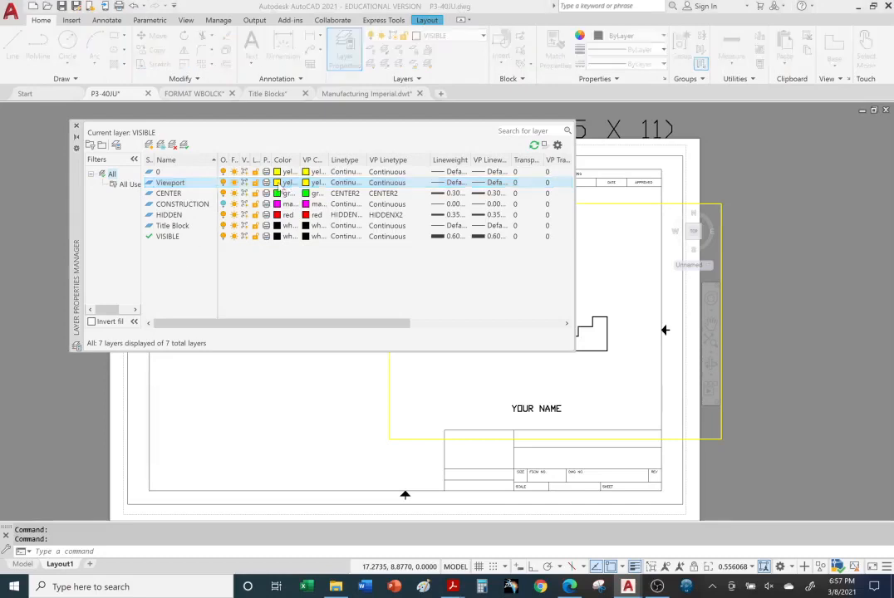
# Set the VIEWPORT layer's color to blue and its lineweight to 0.70 mm, and close the Layer Properties Manager
pyautogui.click(283, 183)
pyautogui.click(398, 318)
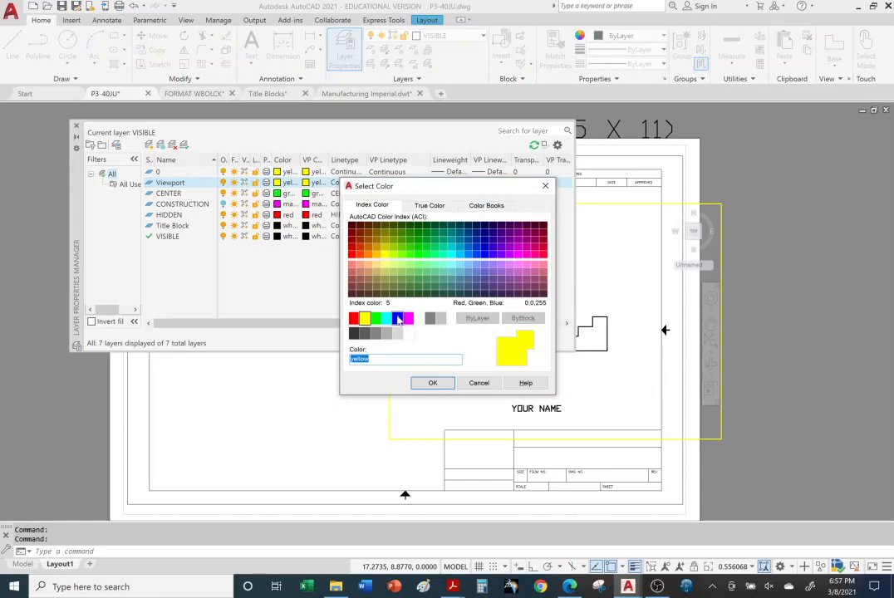
pyautogui.press('Return')
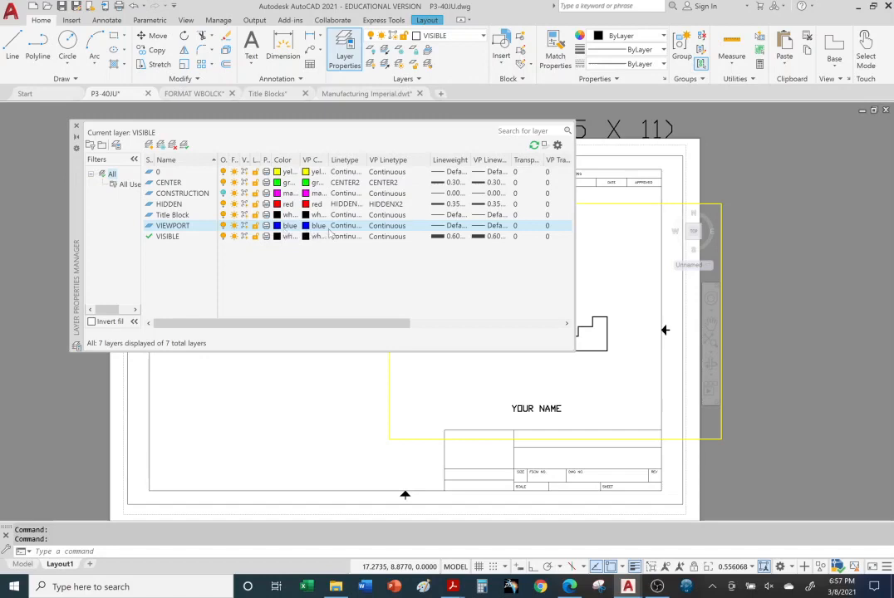
pyautogui.click(448, 226)
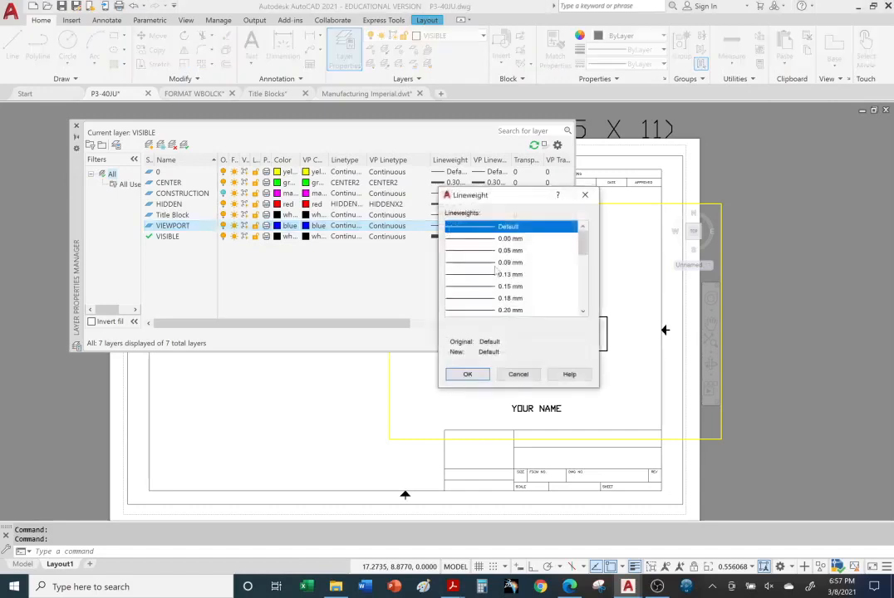
pyautogui.scroll(-3, 499, 270)
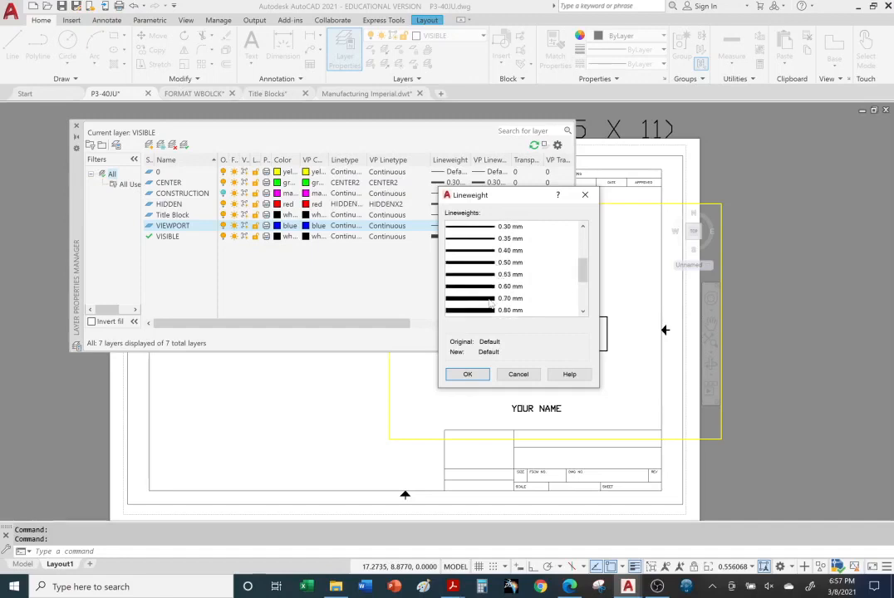
pyautogui.click(489, 298)
pyautogui.click(468, 374)
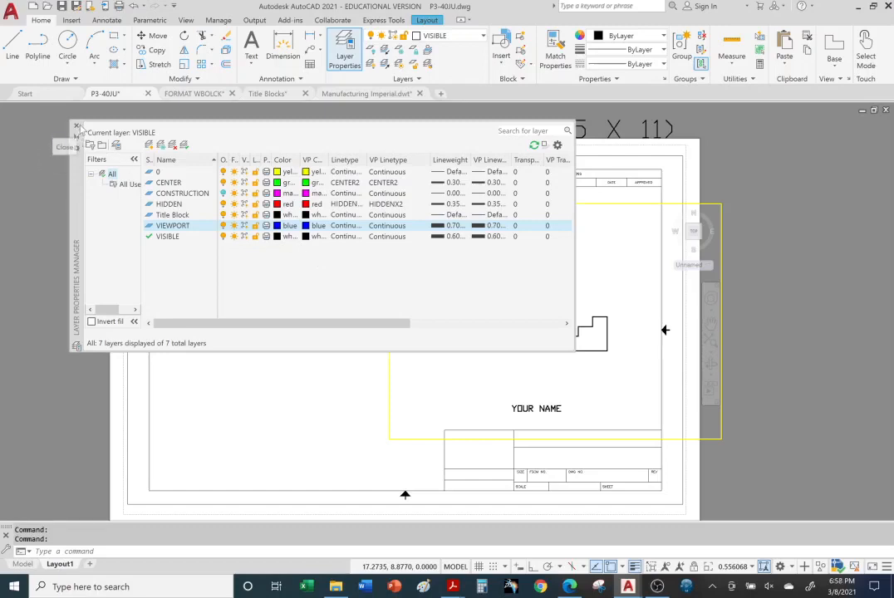
pyautogui.click(76, 127)
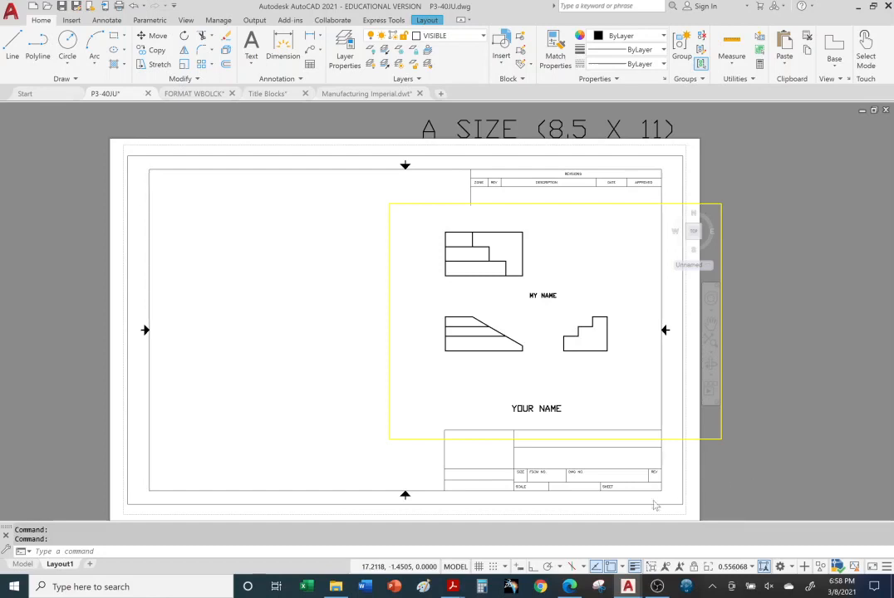
# Return to paper space and assign the viewport border around the part views to the VIEWPORT layer
pyautogui.click(456, 567)
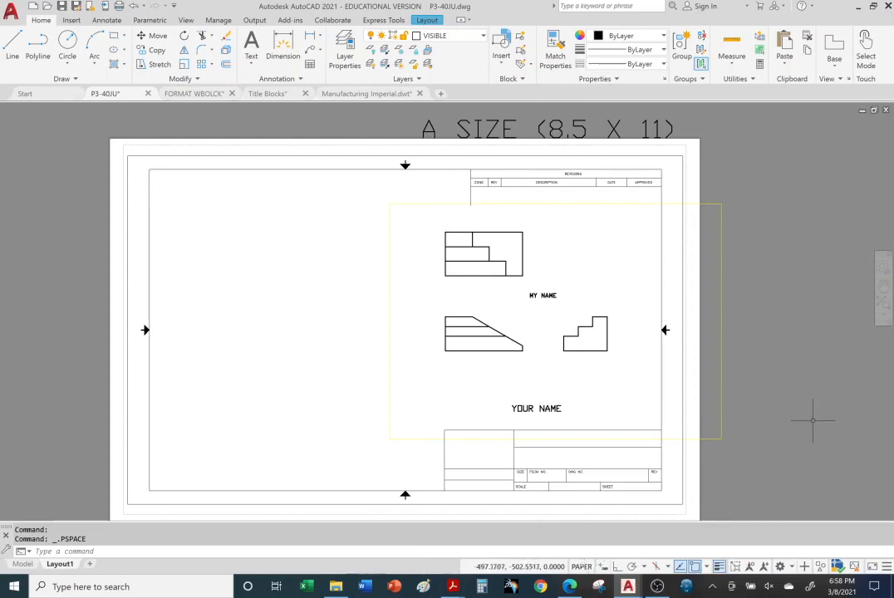
pyautogui.click(721, 289)
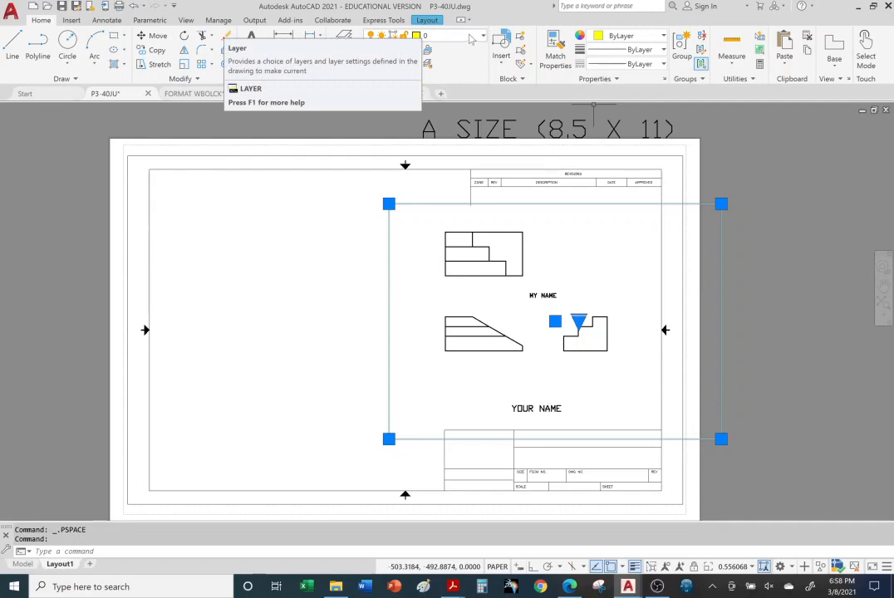
pyautogui.click(406, 35)
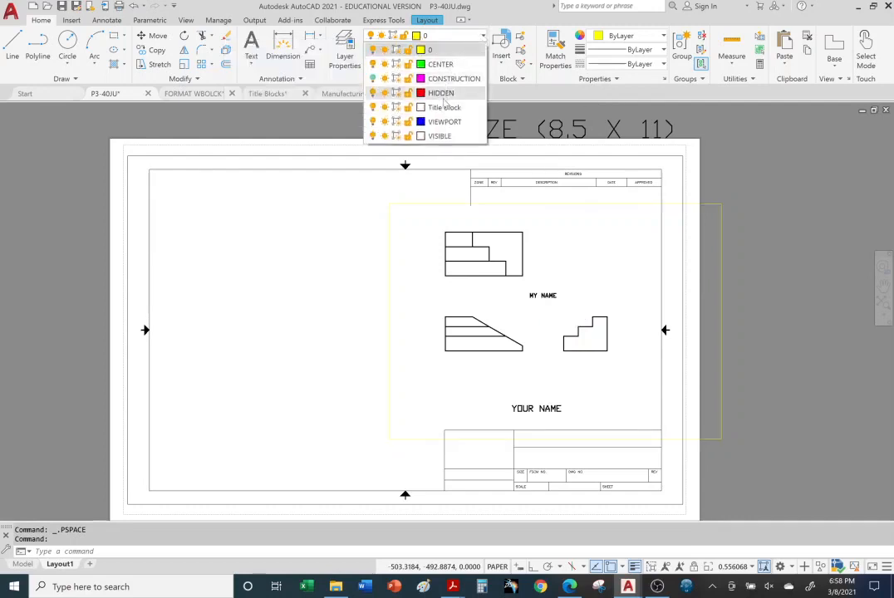
pyautogui.click(443, 122)
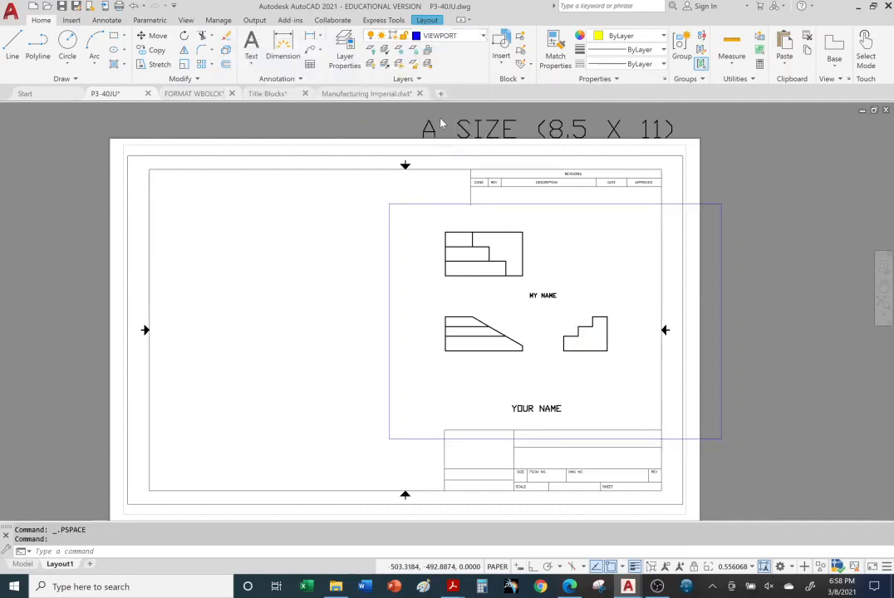
pyautogui.press('Escape')
pyautogui.press('Escape')
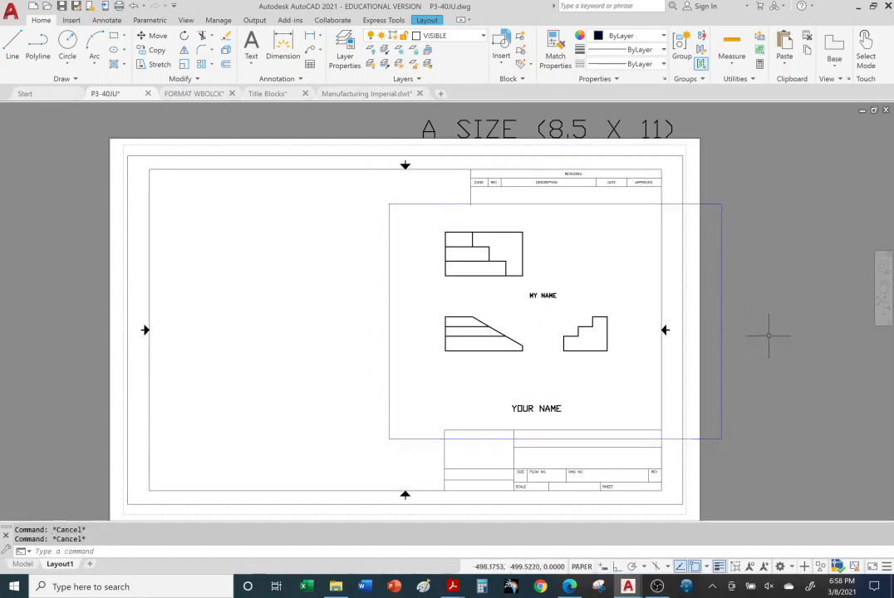
# Switch to the Title Blocks PDF in Acrobat Reader and examine page 13 on the viewport and its scale list
pyautogui.click(453, 586)
pyautogui.click(582, 528)
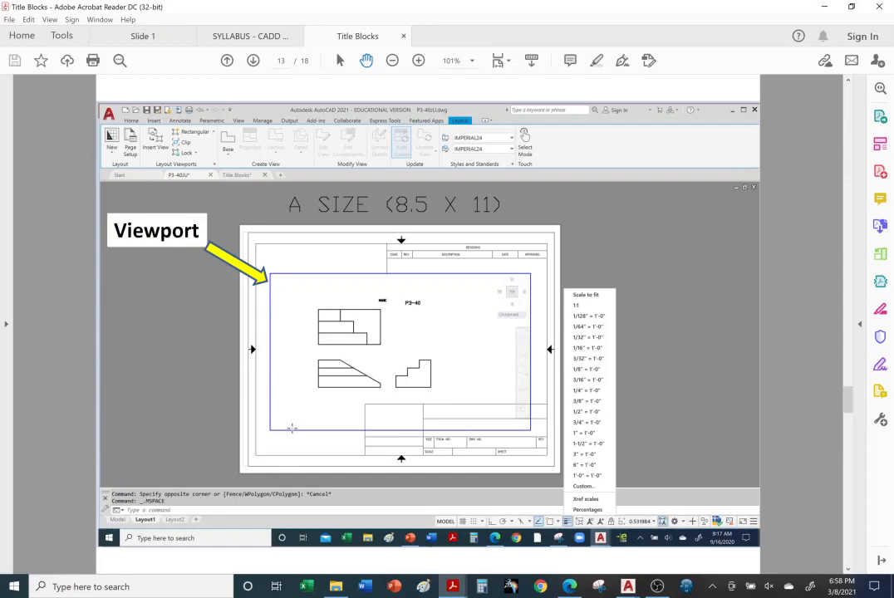
pyautogui.moveTo(656, 588)
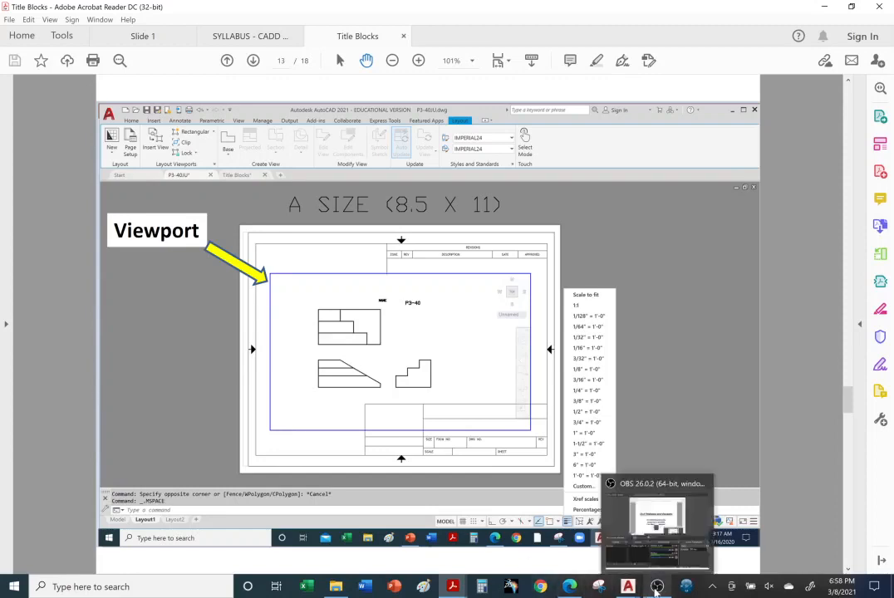
pyautogui.click(569, 587)
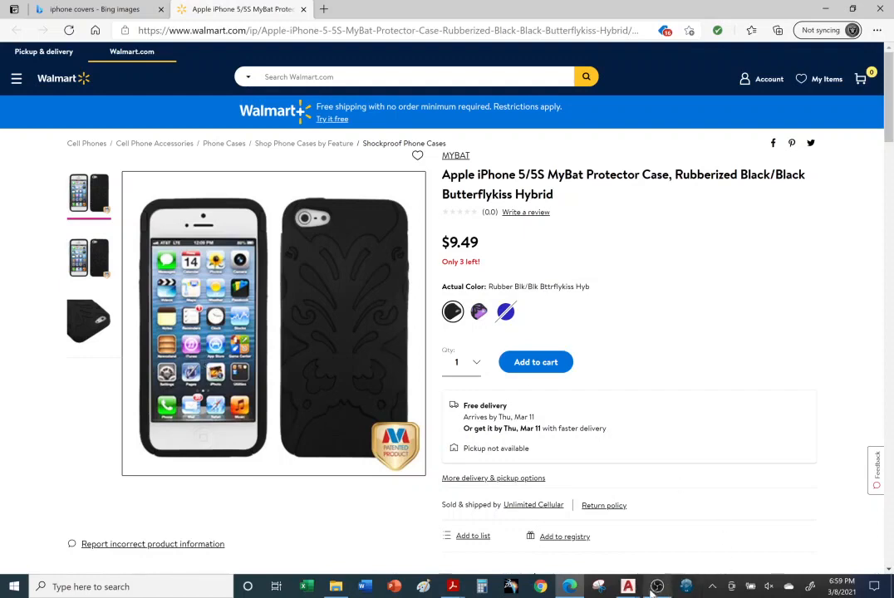
pyautogui.moveTo(659, 589)
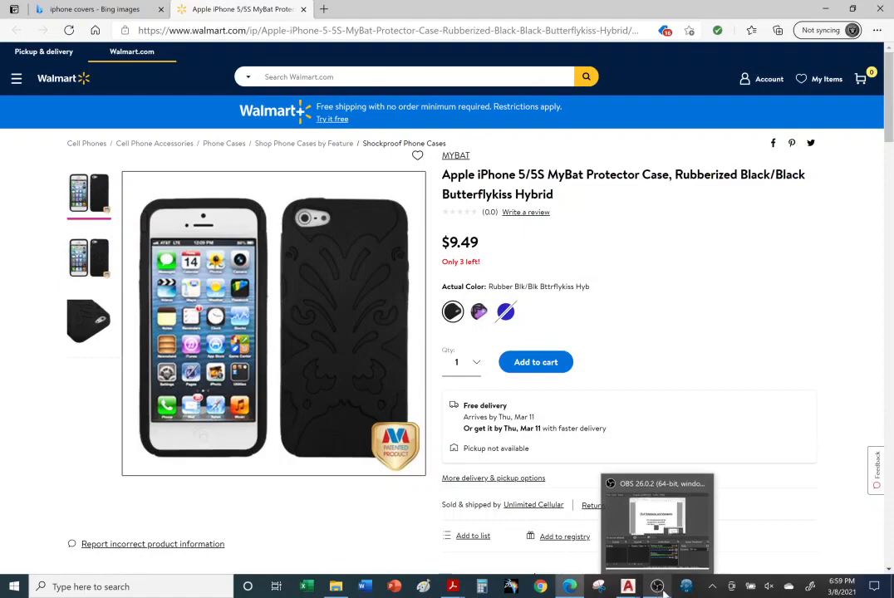
# Switch to the P3-40JU drawing in AutoCAD and stretch the viewport's upper-left and lower-right corners to the title block's inner border
pyautogui.moveTo(630, 592)
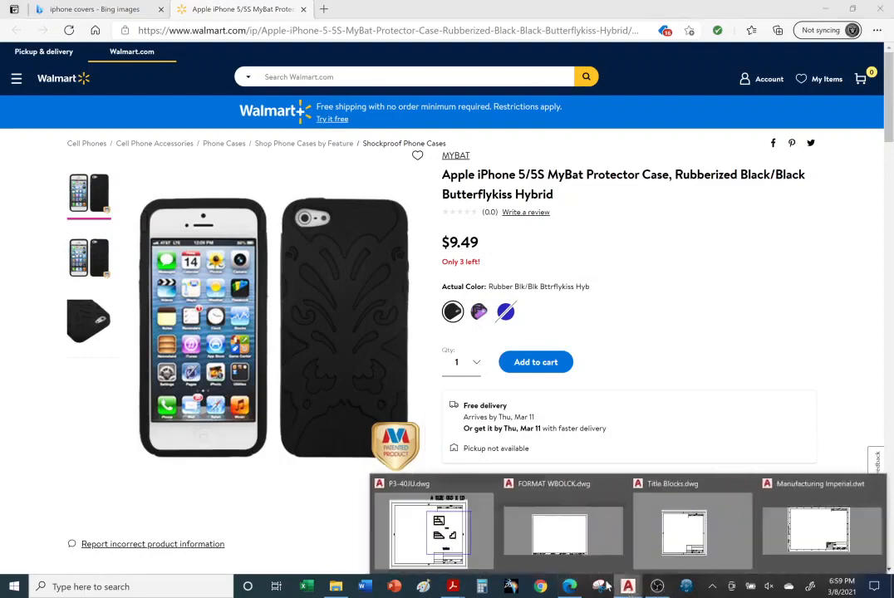
pyautogui.click(440, 524)
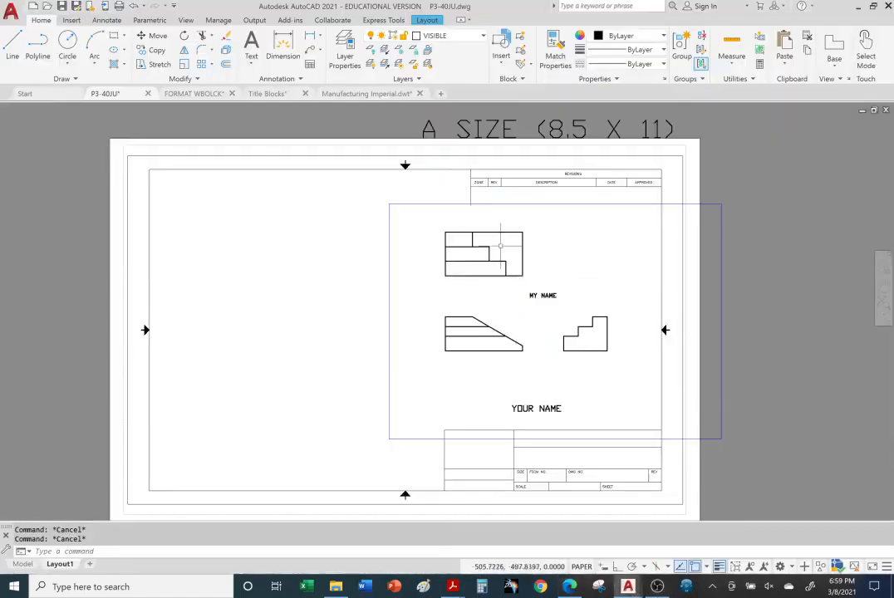
pyautogui.click(385, 247)
pyautogui.click(389, 204)
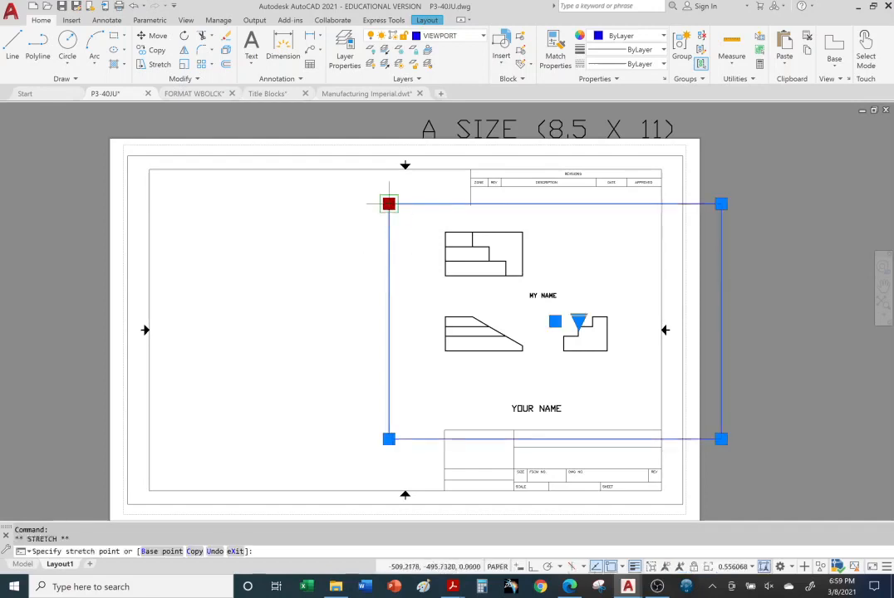
pyautogui.click(149, 169)
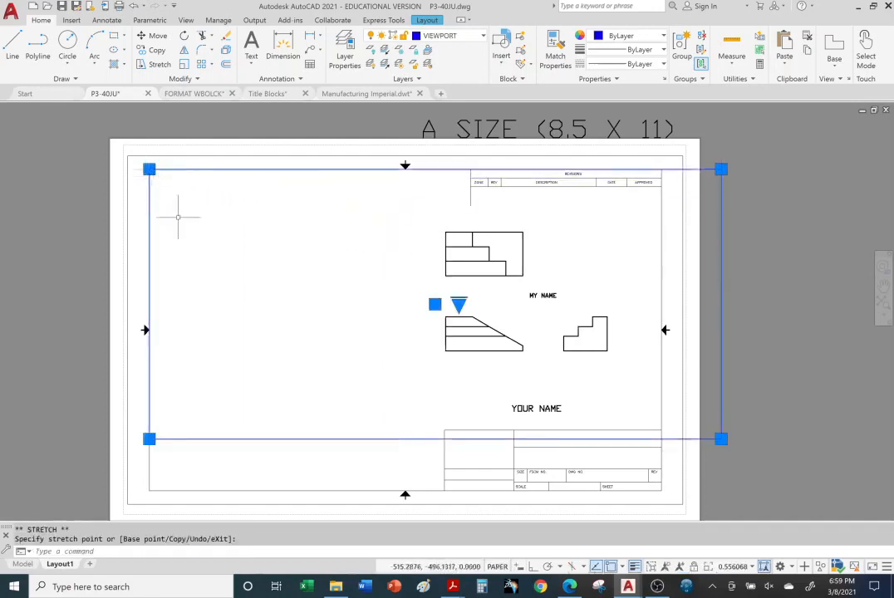
pyautogui.click(721, 439)
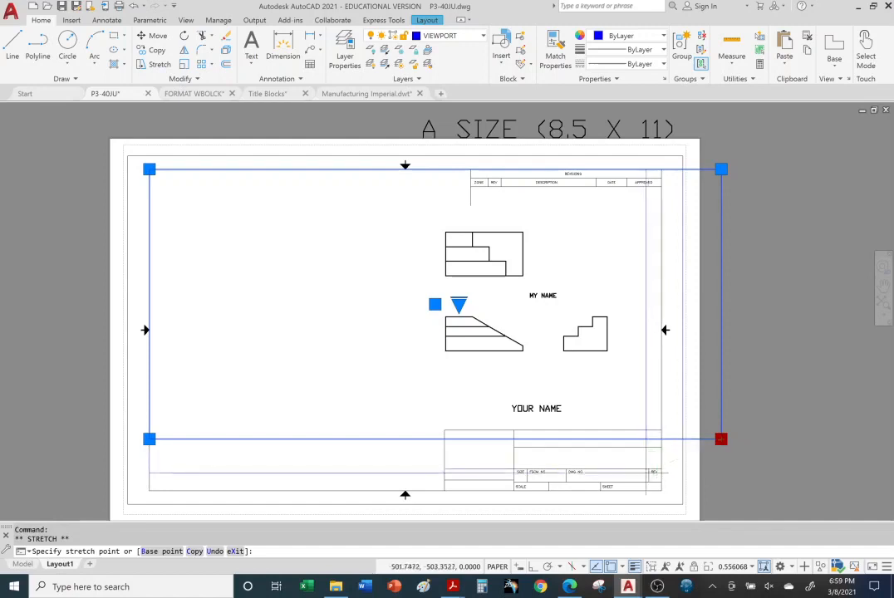
pyautogui.click(662, 482)
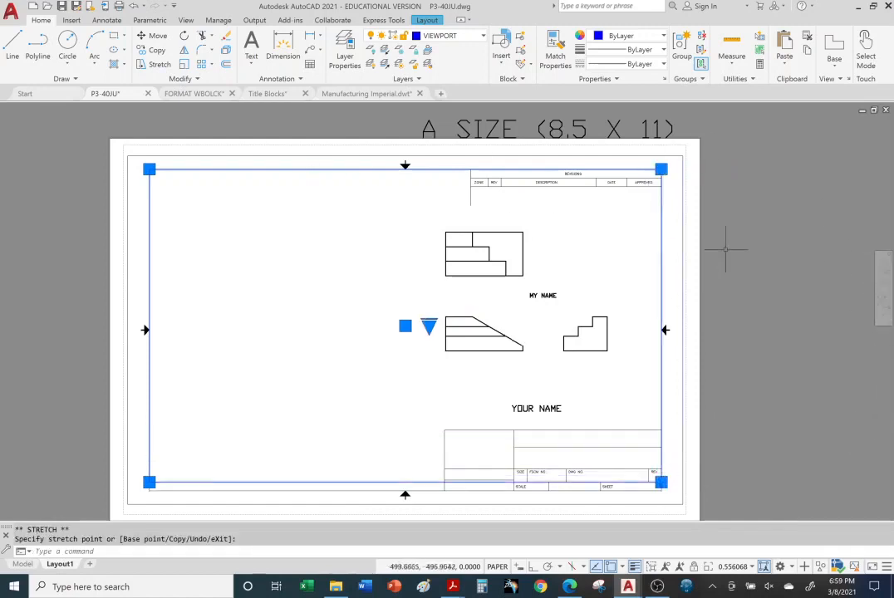
pyautogui.click(790, 291)
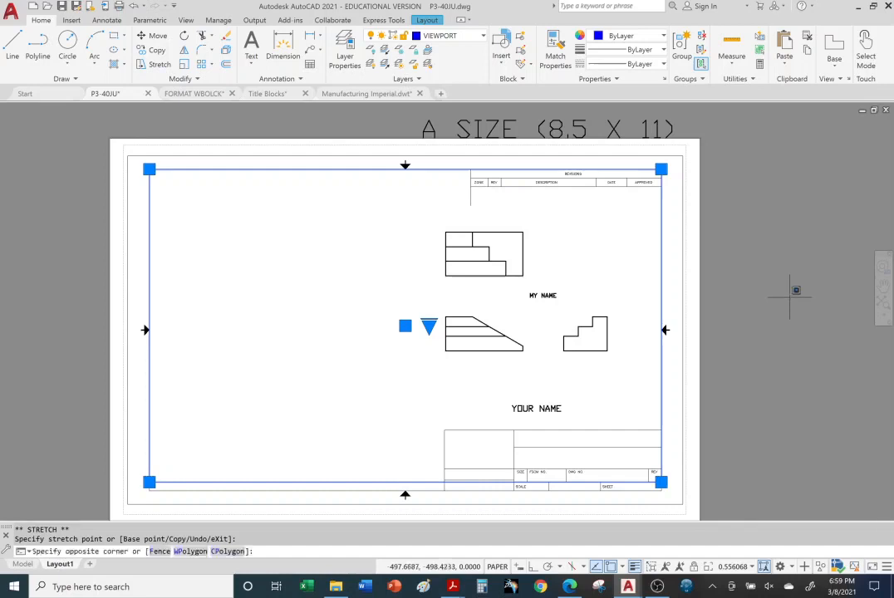
pyautogui.press('Escape')
pyautogui.press('Escape')
pyautogui.press('Escape')
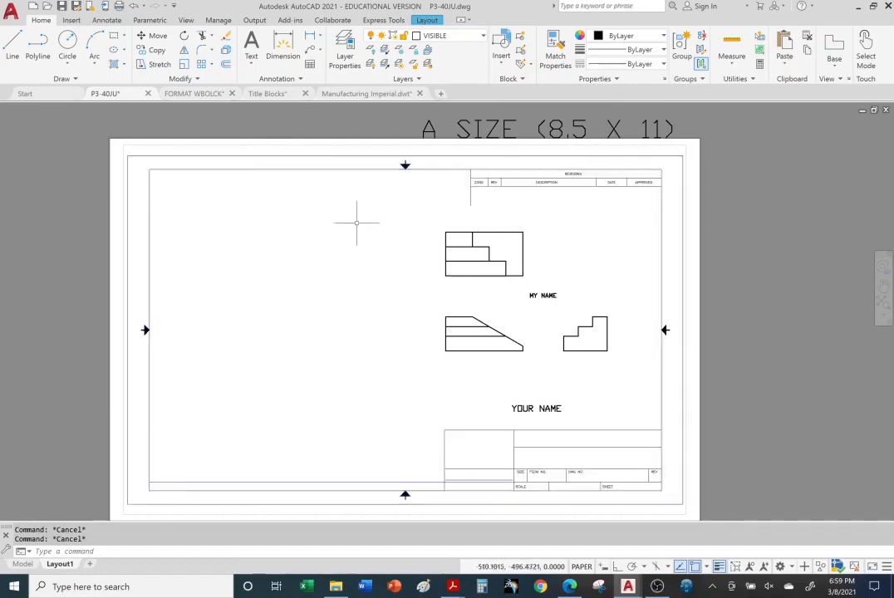
pyautogui.scroll(2, 654, 302)
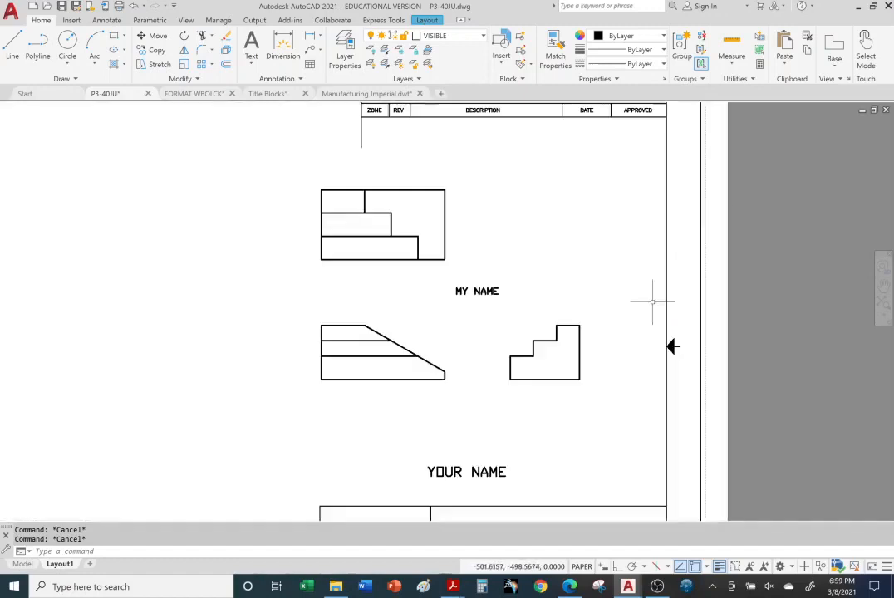
pyautogui.scroll(-4, 653, 302)
pyautogui.click(642, 365)
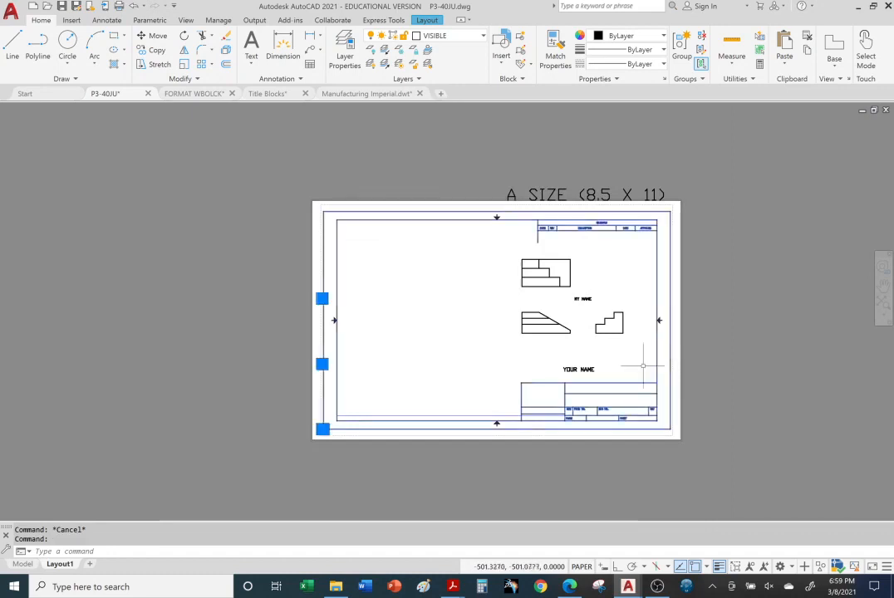
pyautogui.click(323, 429)
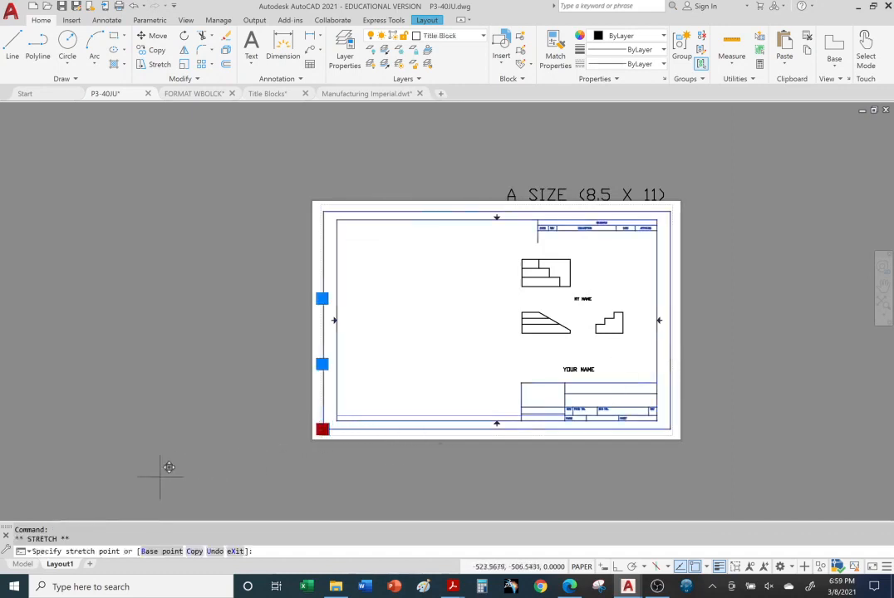
pyautogui.press('Escape')
pyautogui.press('Escape')
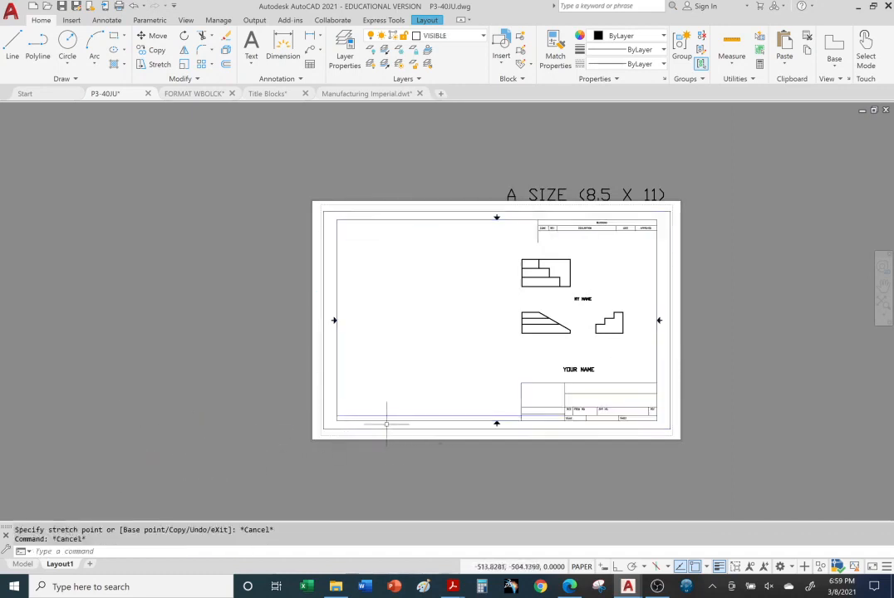
# Move the title block down and to the left, away from the viewport and mostly off the sheet
pyautogui.click(386, 423)
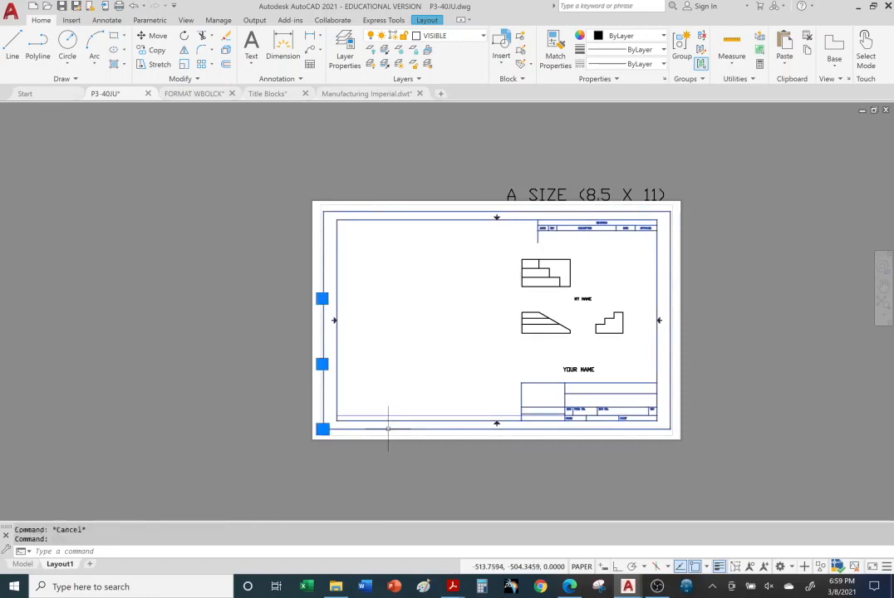
pyautogui.click(157, 35)
pyautogui.click(331, 420)
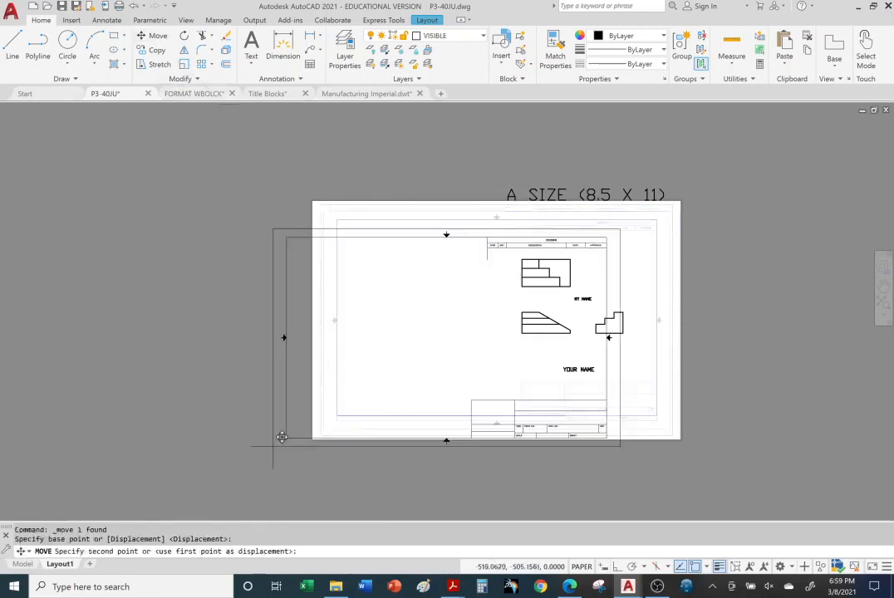
pyautogui.click(48, 477)
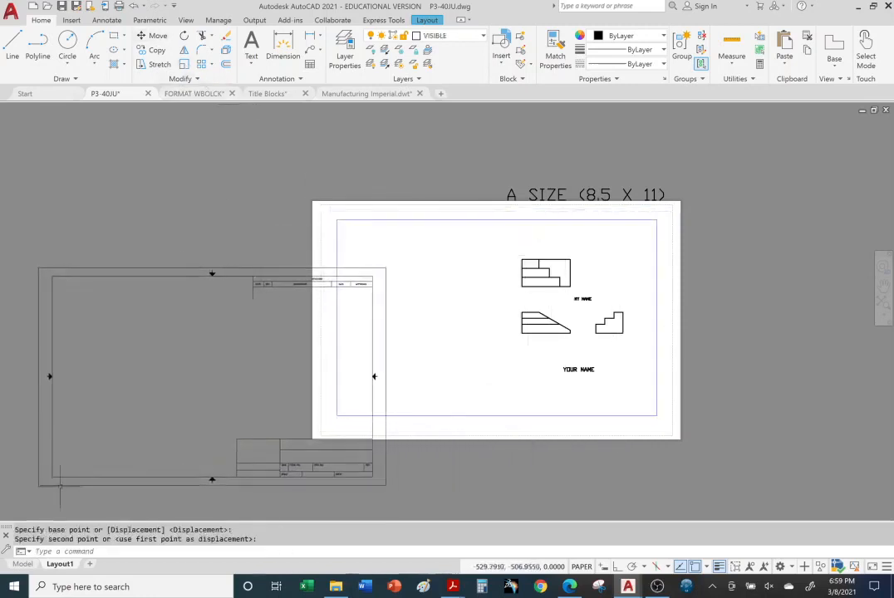
# Shrink the viewport by stretching its upper-left and lower-right corners inward around the part views
pyautogui.click(337, 221)
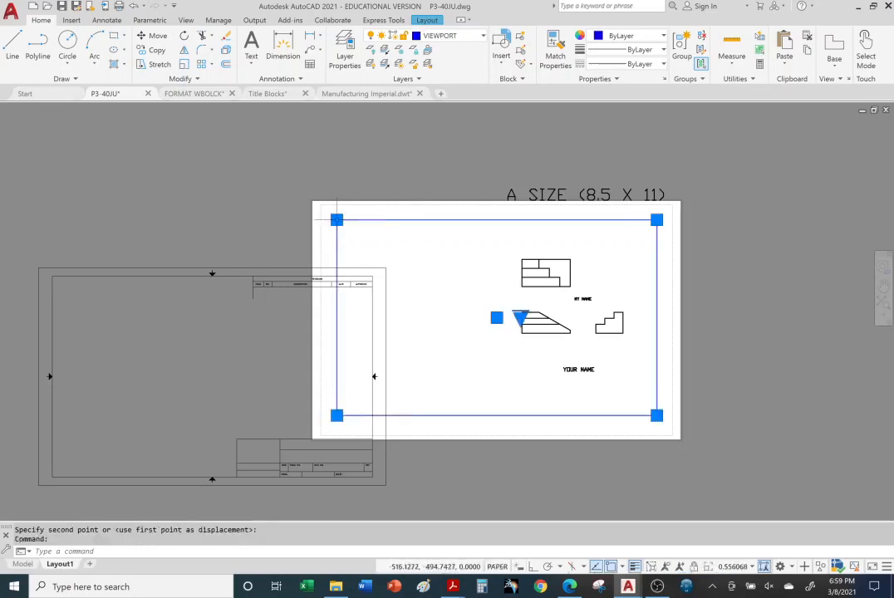
pyautogui.click(337, 220)
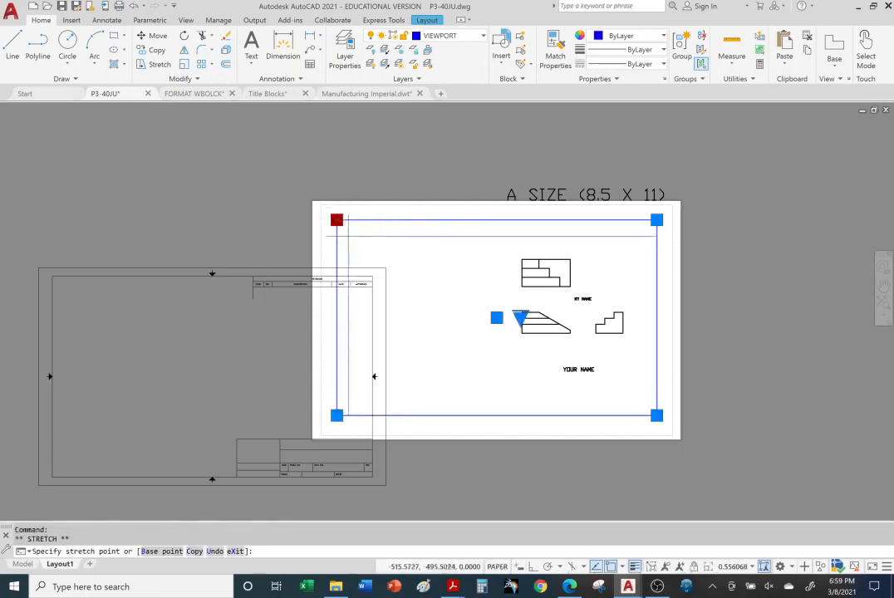
pyautogui.click(348, 233)
pyautogui.click(656, 416)
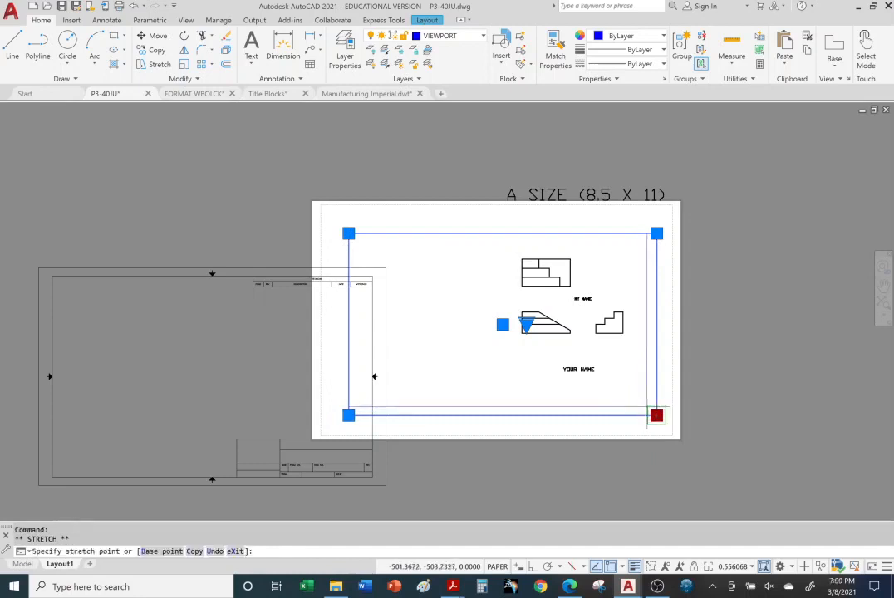
pyautogui.click(656, 414)
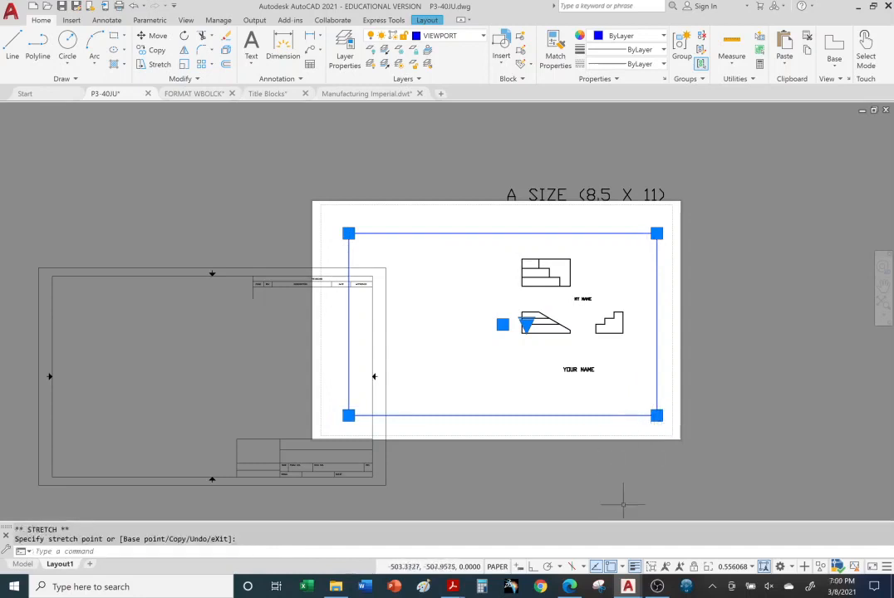
pyautogui.click(657, 415)
pyautogui.click(657, 416)
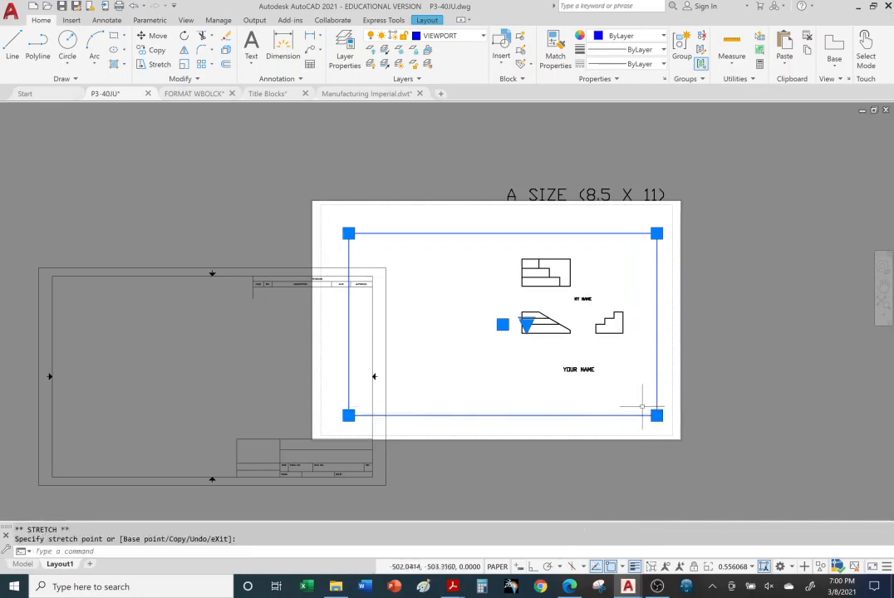
pyautogui.click(657, 415)
pyautogui.click(642, 400)
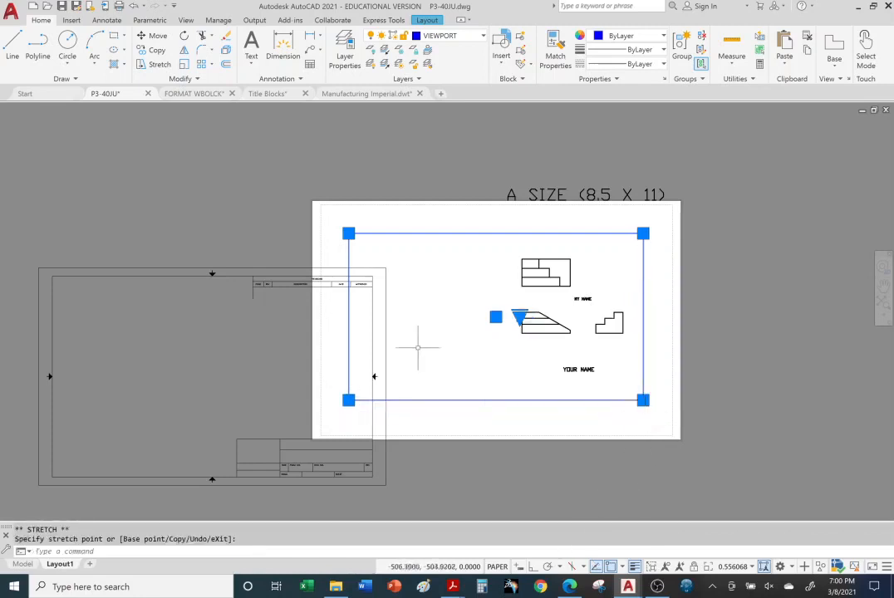
# Move the title block back onto the sheet by its lower-left corner, with the viewport included in the selection
pyautogui.click(237, 271)
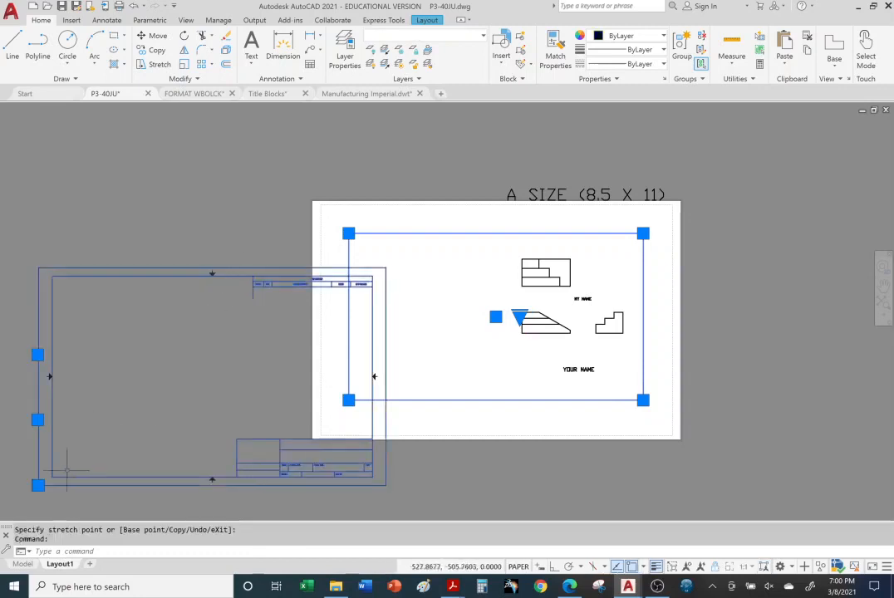
pyautogui.click(152, 35)
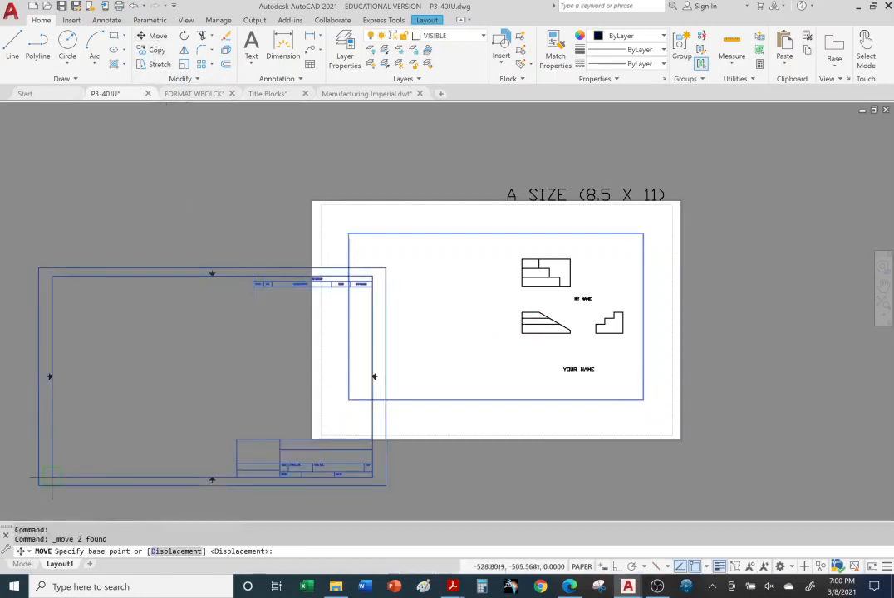
pyautogui.click(38, 486)
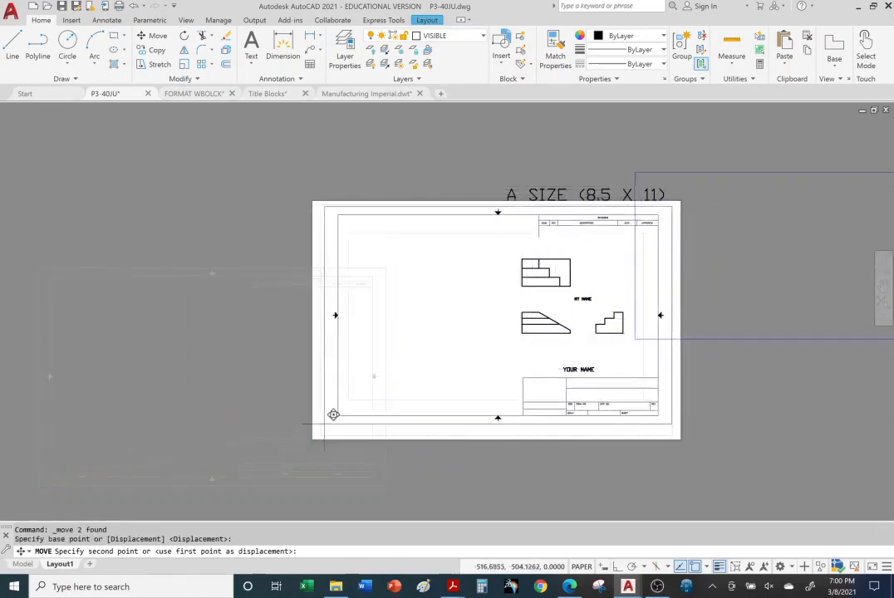
pyautogui.click(333, 419)
pyautogui.press('Escape')
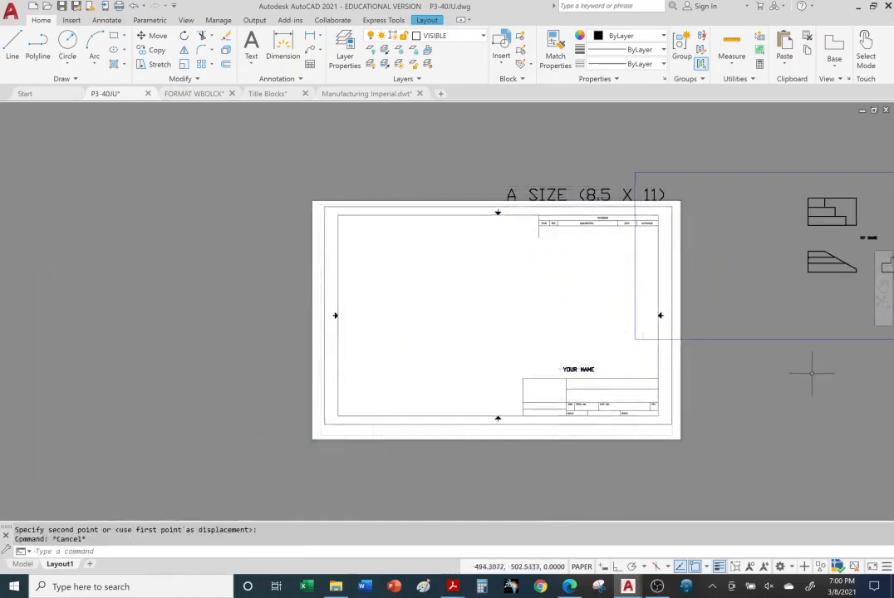
# Move the viewport by its lower-left corner back onto the sheet, inside the title block's inner border
pyautogui.click(776, 339)
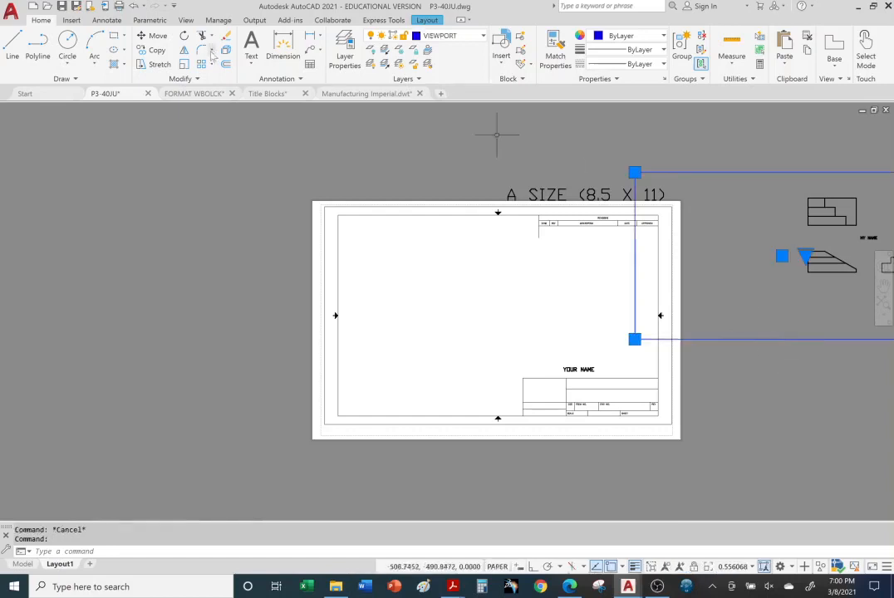
pyautogui.click(154, 35)
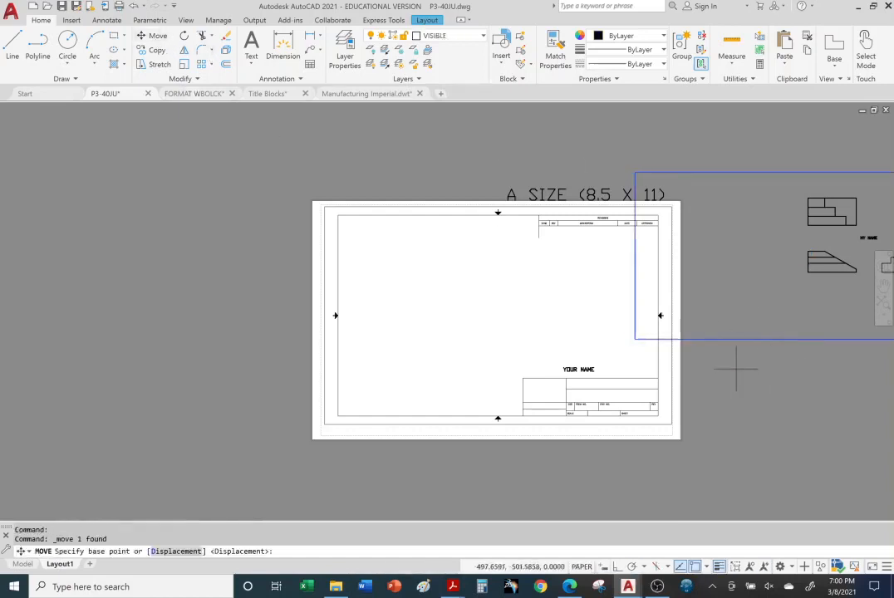
pyautogui.click(634, 339)
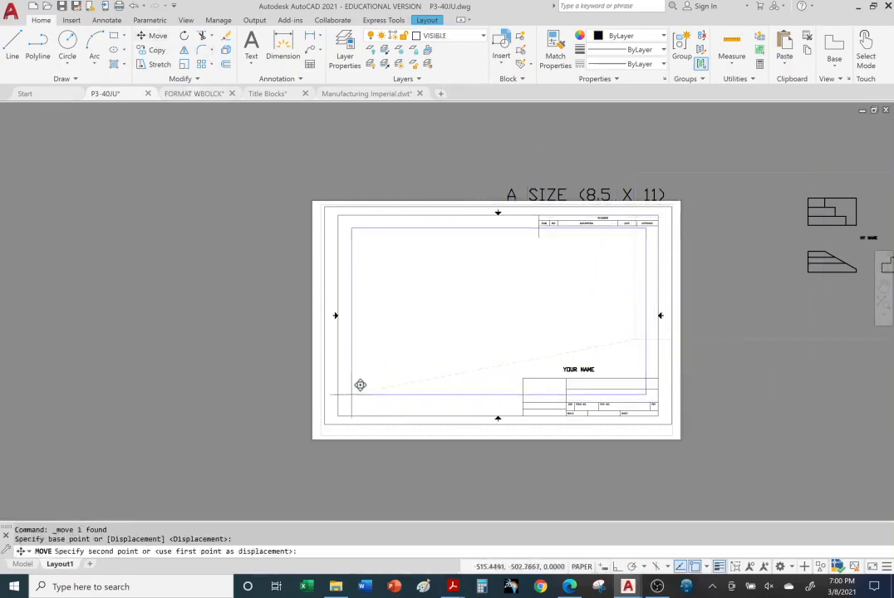
pyautogui.click(360, 383)
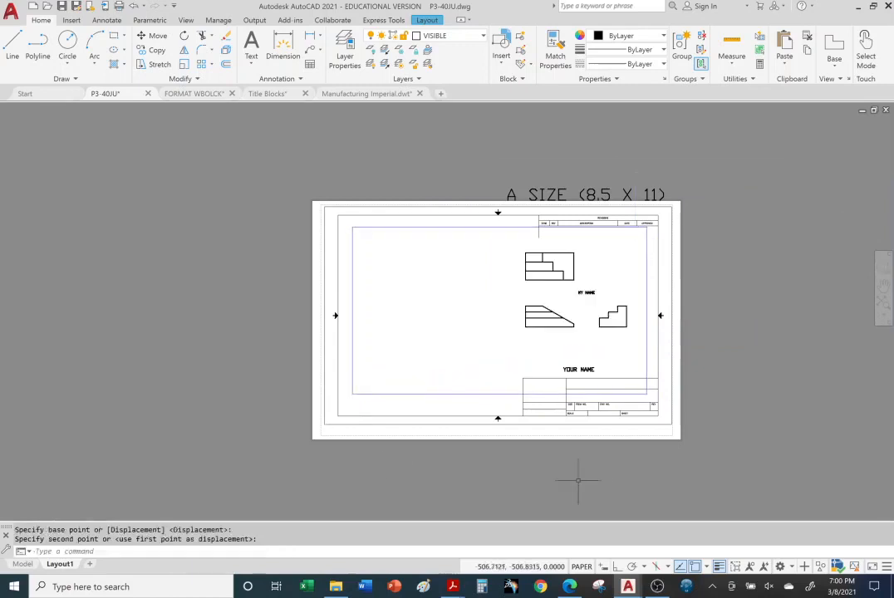
pyautogui.press('Escape')
pyautogui.press('Escape')
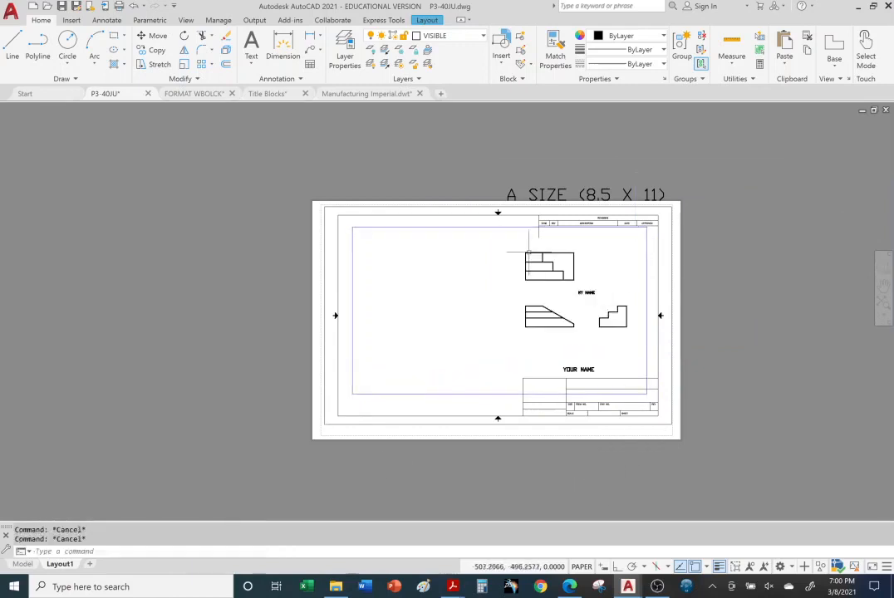
# Activate the viewport, zoom its contents in and out to vary the part views' size, and return to paper space
pyautogui.scroll(2, 530, 258)
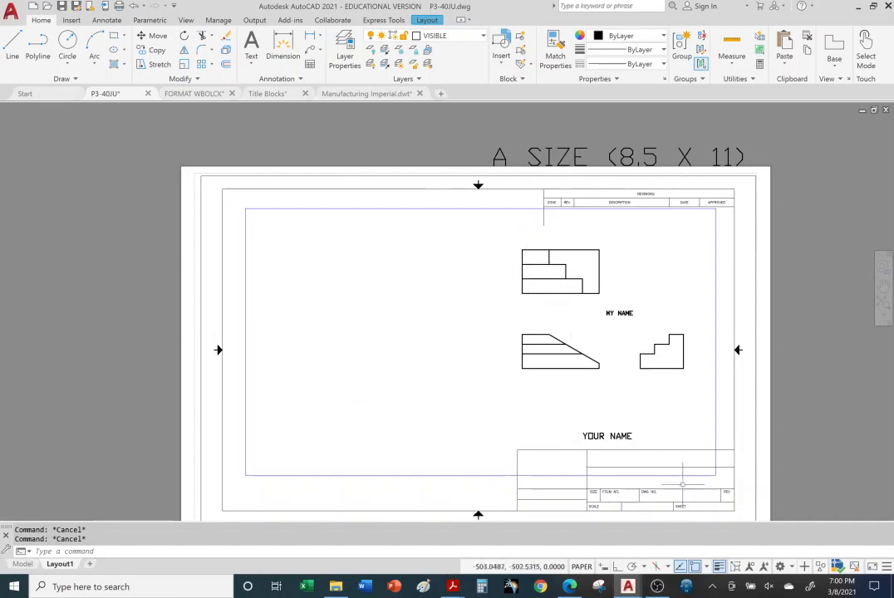
pyautogui.moveTo(597, 392); pyautogui.dragTo(583, 362, button='middle')
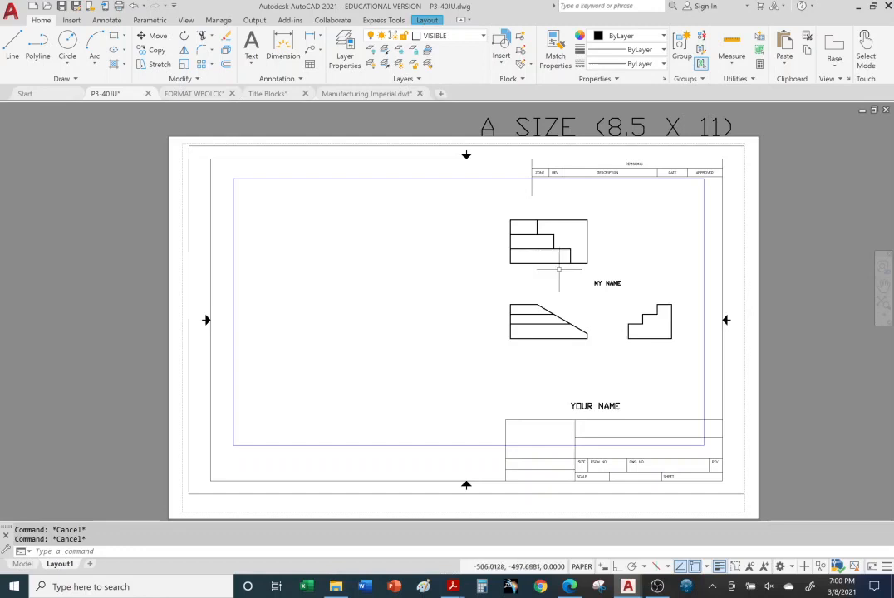
pyautogui.doubleClick(395, 273)
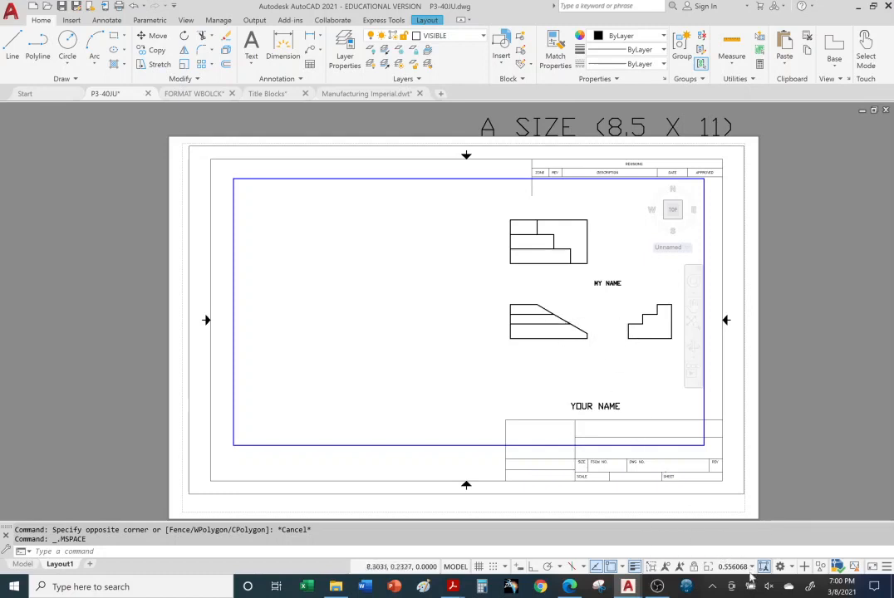
pyautogui.scroll(6, 631, 349)
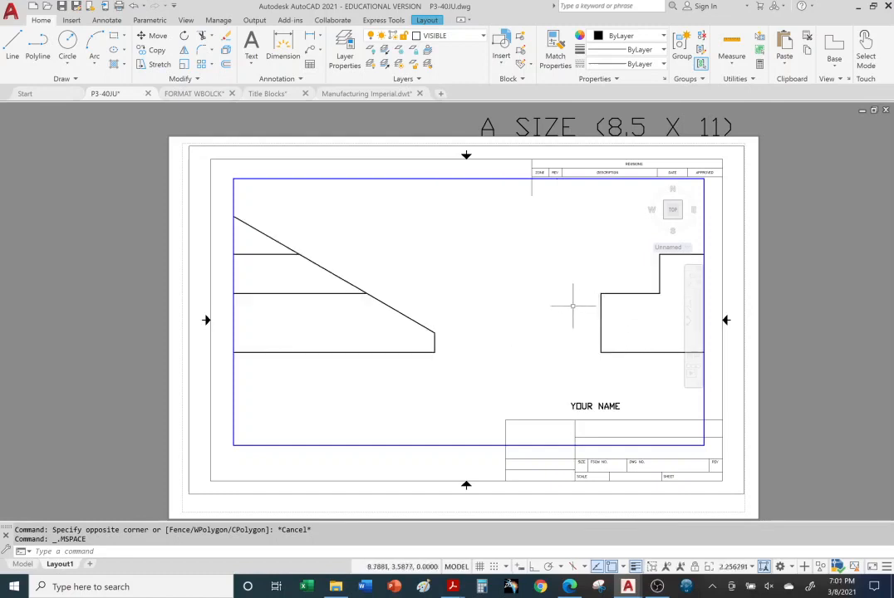
pyautogui.scroll(-2, 558, 303)
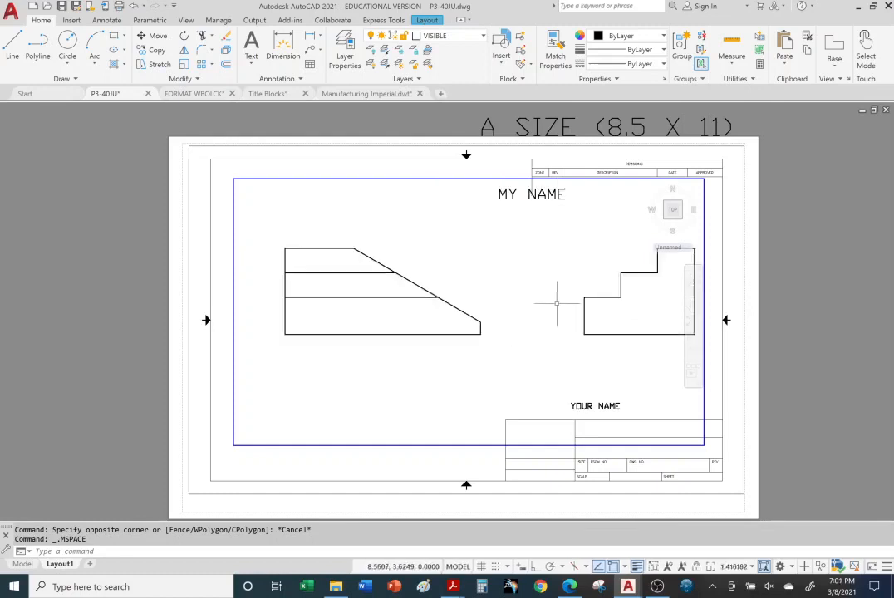
pyautogui.scroll(-2, 565, 299)
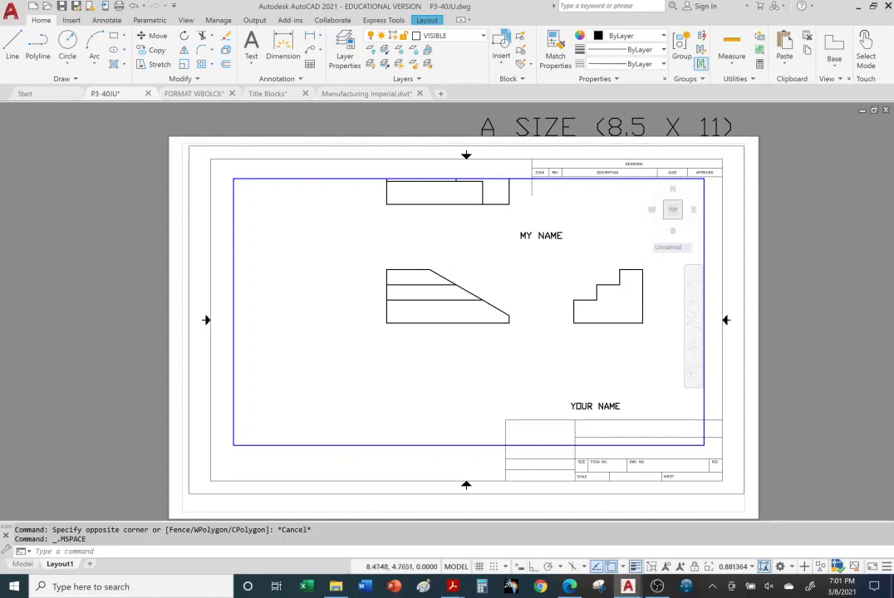
pyautogui.scroll(-4, 538, 262)
pyautogui.scroll(6, 530, 241)
pyautogui.scroll(-6, 531, 242)
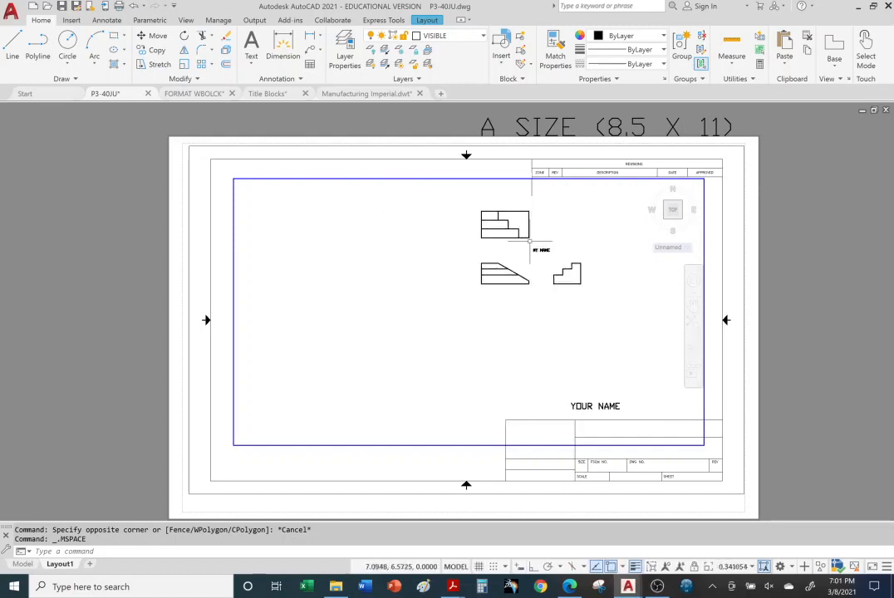
pyautogui.scroll(6, 530, 241)
pyautogui.scroll(-4, 530, 241)
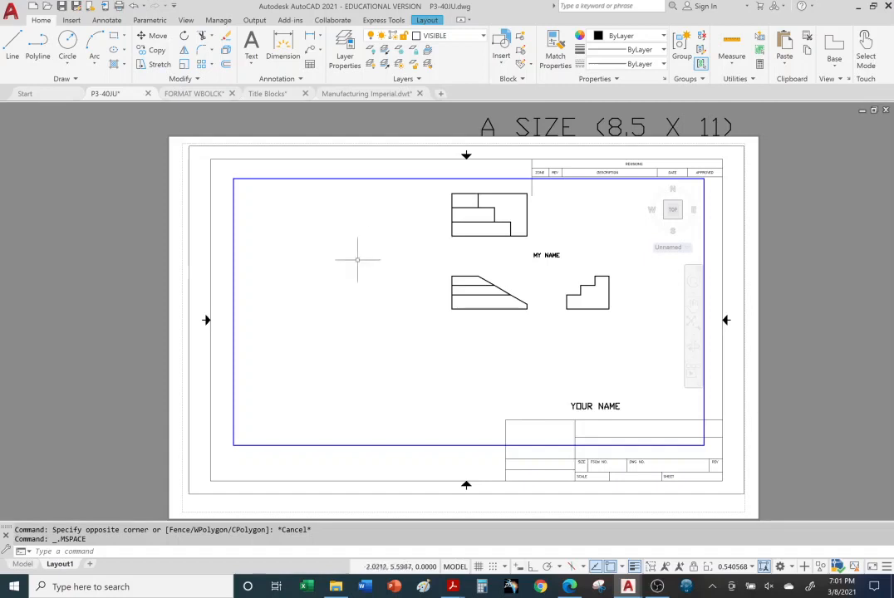
pyautogui.scroll(-4, 391, 256)
pyautogui.scroll(2, 415, 253)
pyautogui.scroll(-2, 424, 253)
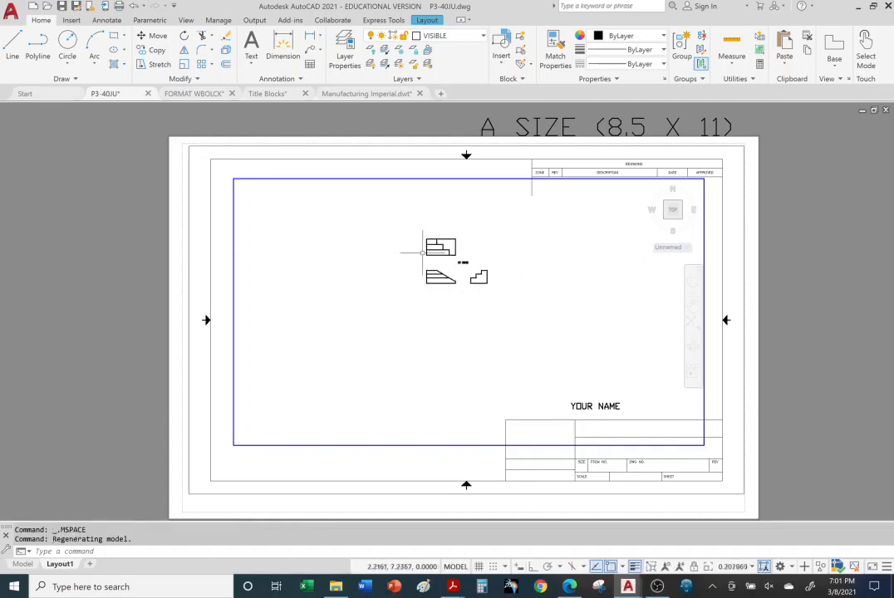
pyautogui.scroll(4, 503, 274)
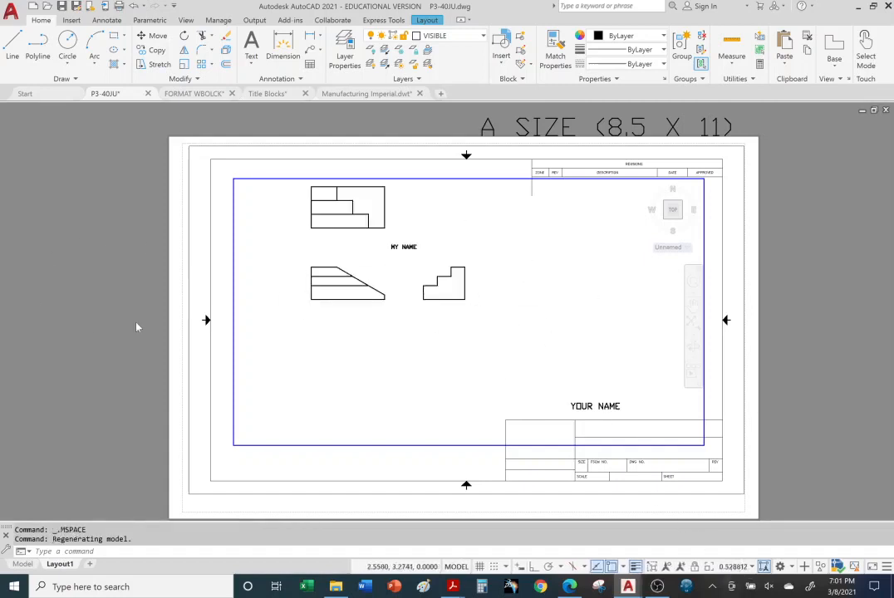
pyautogui.doubleClick(101, 252)
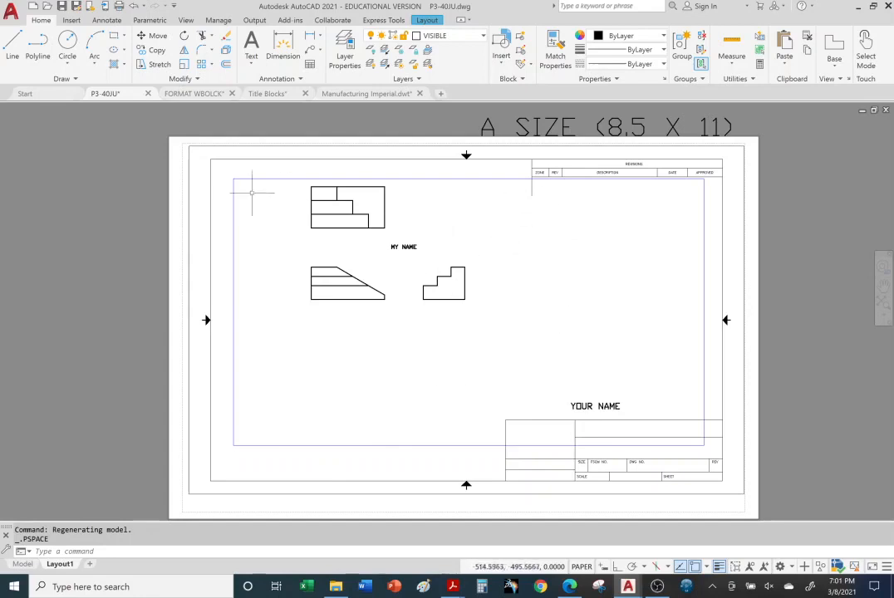
# Set the viewport scale to 1:1 and pan its contents until all three part views fit inside the viewport
pyautogui.doubleClick(572, 262)
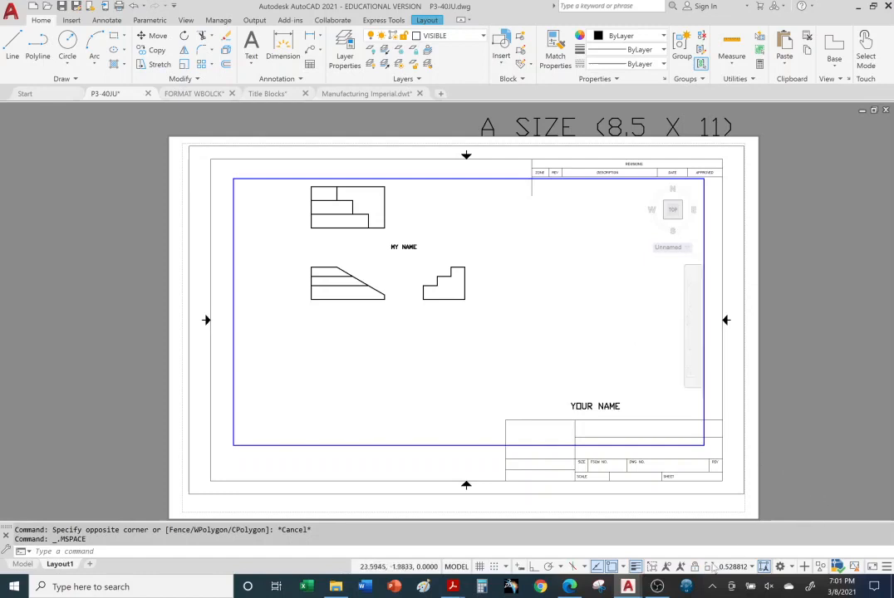
pyautogui.click(752, 569)
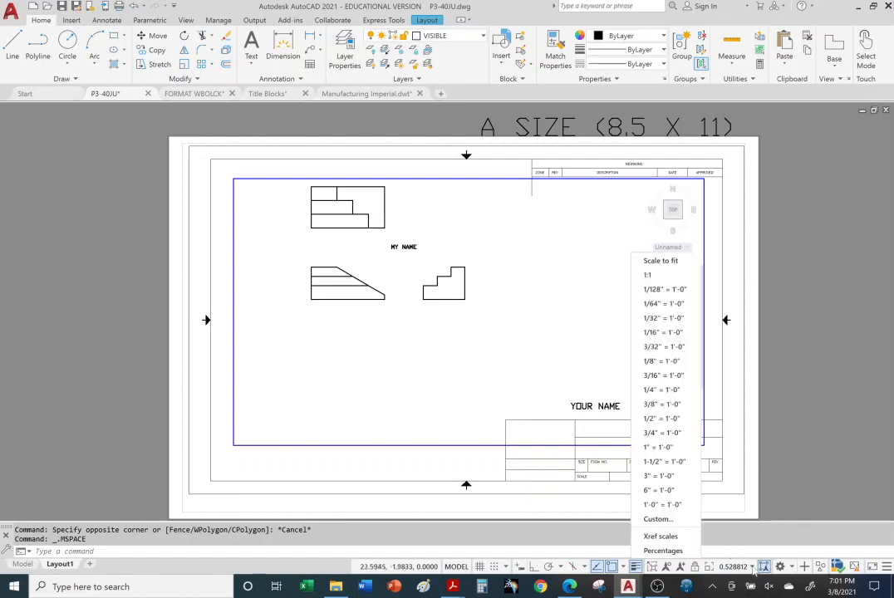
pyautogui.click(649, 276)
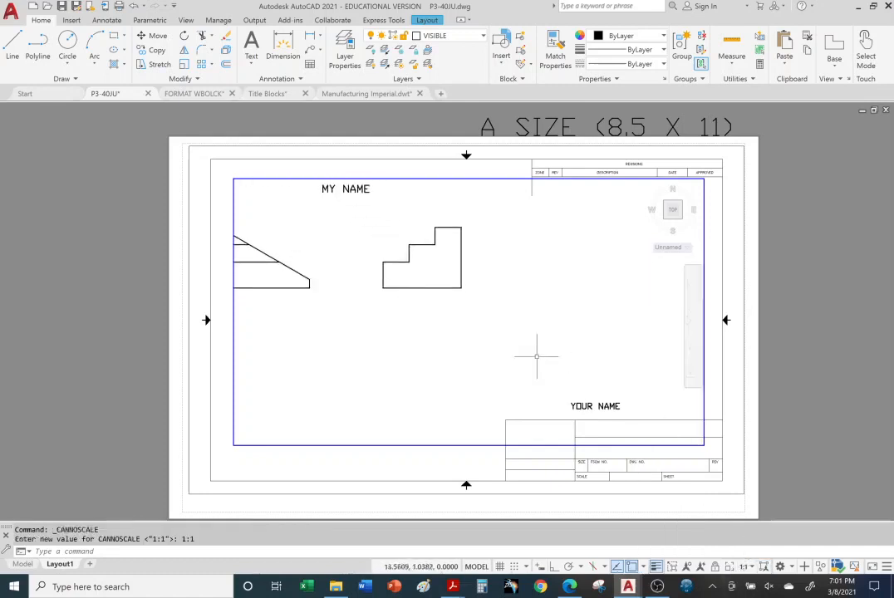
pyautogui.moveTo(379, 330)
pyautogui.mouseDown(button='middle')
pyautogui.moveTo(502, 424)
pyautogui.moveTo(501, 455)
pyautogui.mouseUp(button='middle')
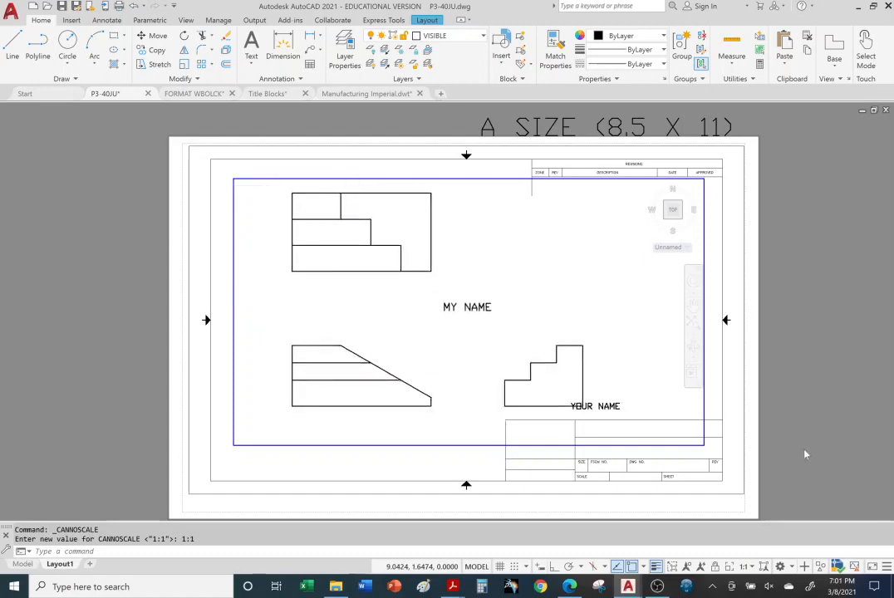
# Erase the MY NAME text between the part views and switch from the viewport back to paper space
pyautogui.click(494, 307)
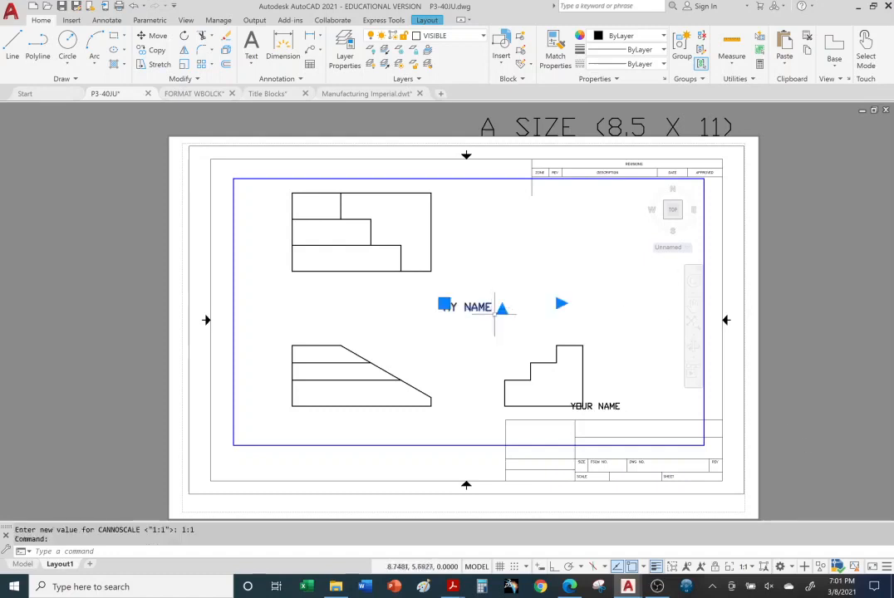
pyautogui.click(225, 38)
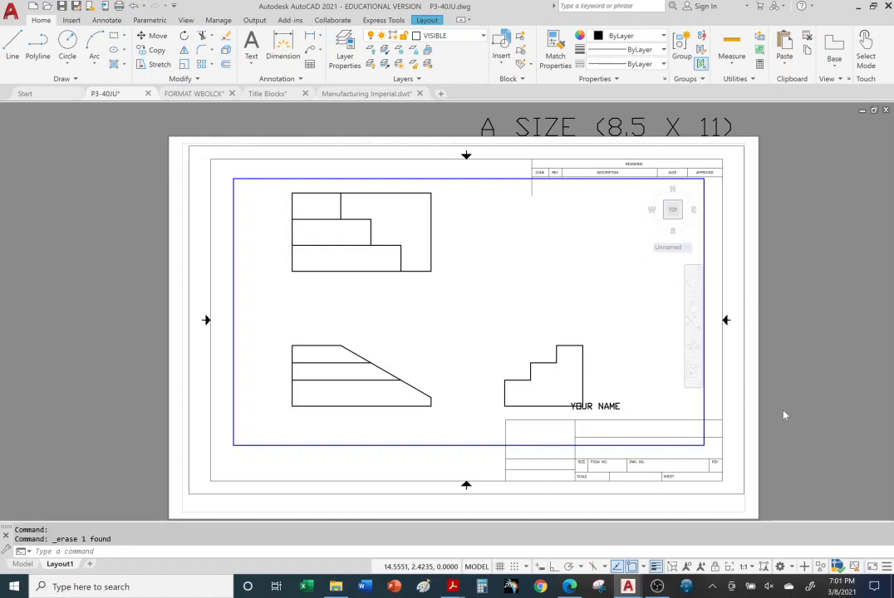
pyautogui.click(605, 407)
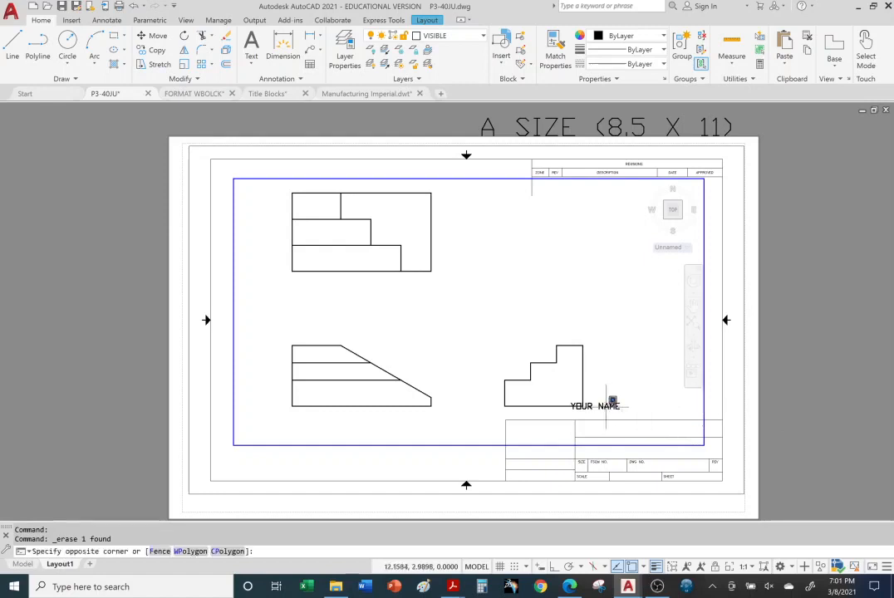
pyautogui.click(607, 408)
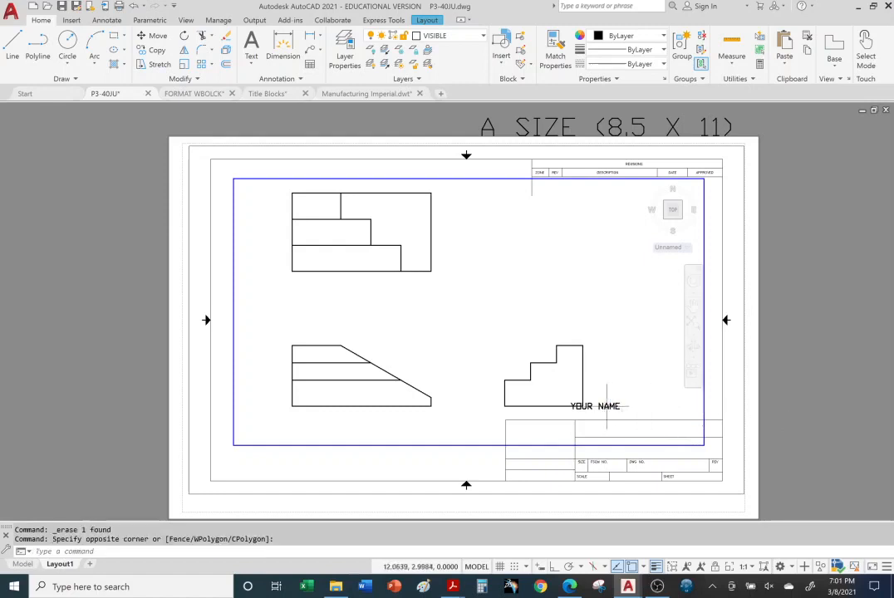
pyautogui.doubleClick(810, 367)
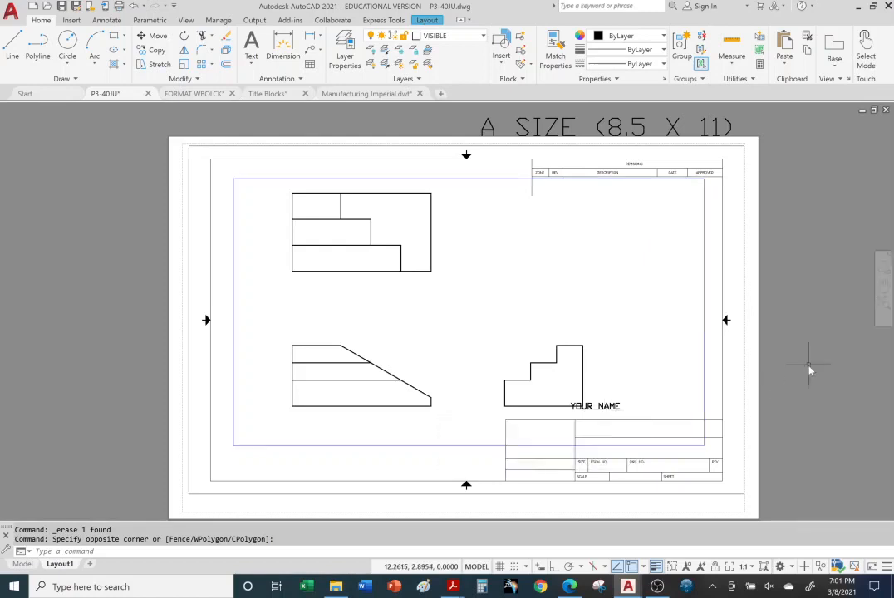
# Move the YOUR NAME text into the lower-left cell area of the title block by its insertion grip
pyautogui.click(607, 406)
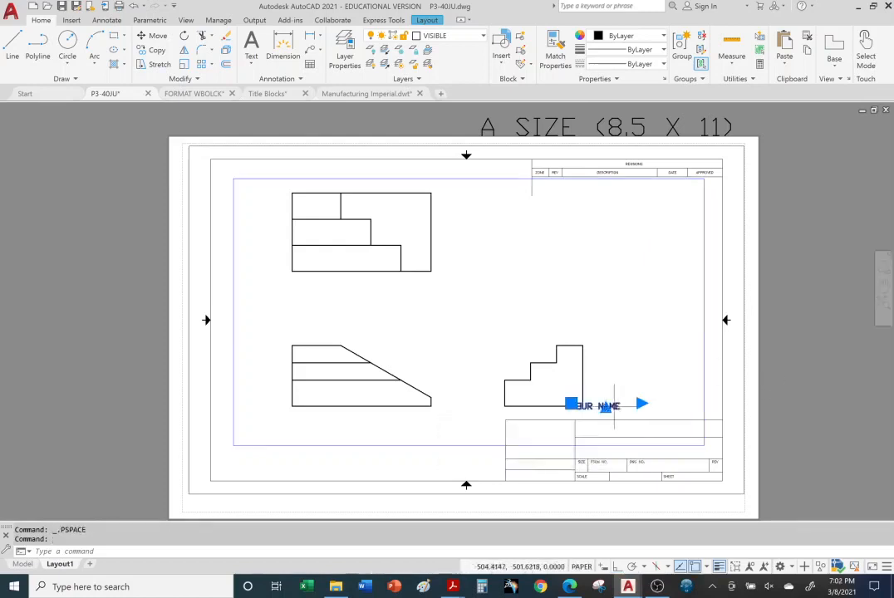
pyautogui.click(571, 404)
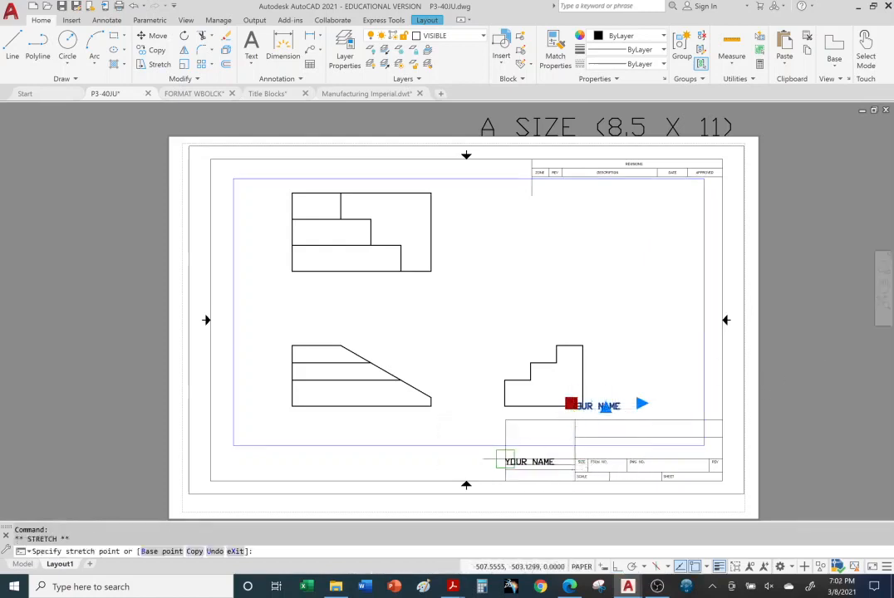
pyautogui.click(505, 460)
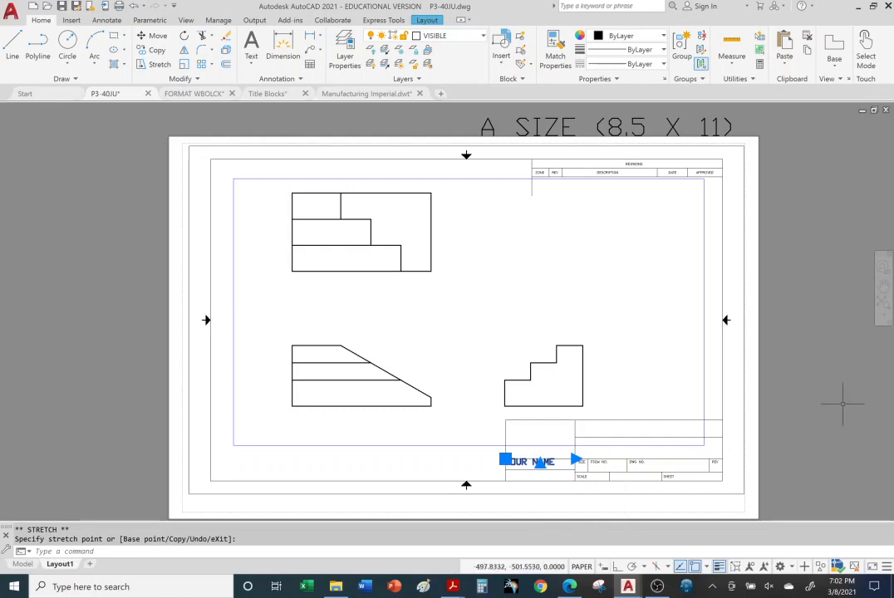
pyautogui.press('Escape')
pyautogui.press('Escape')
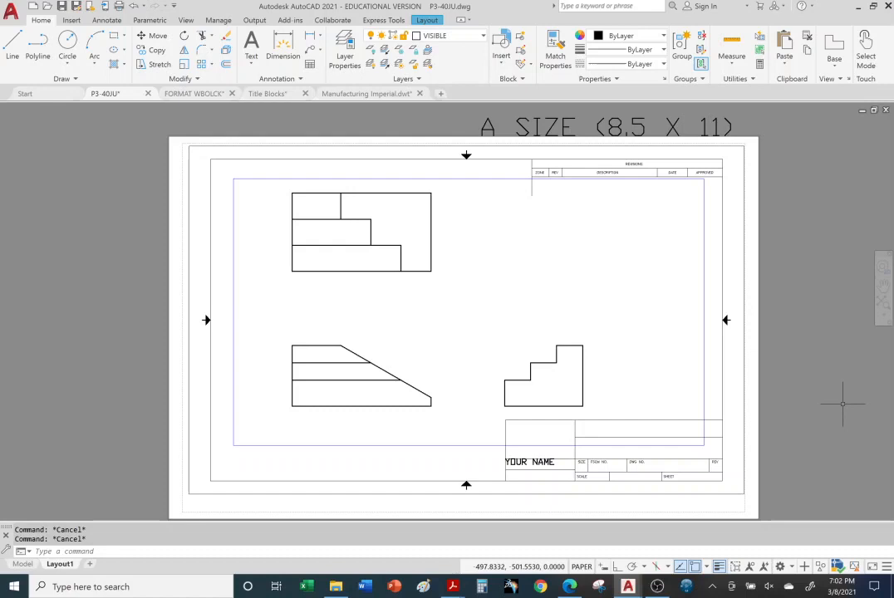
# Shrink the viewport by stretching its lower-right, upper-right and lower-left corners inward, closer around the three part views
pyautogui.click(704, 299)
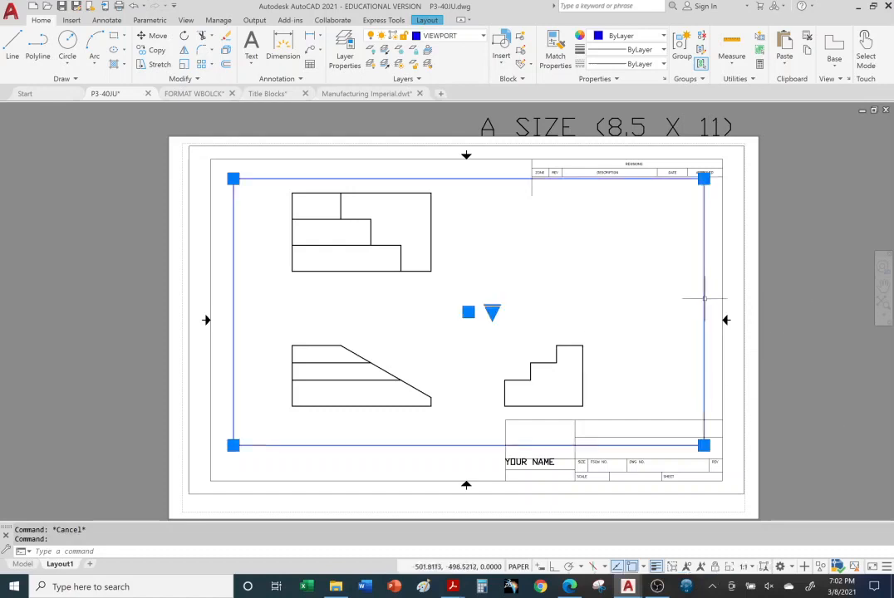
pyautogui.click(704, 445)
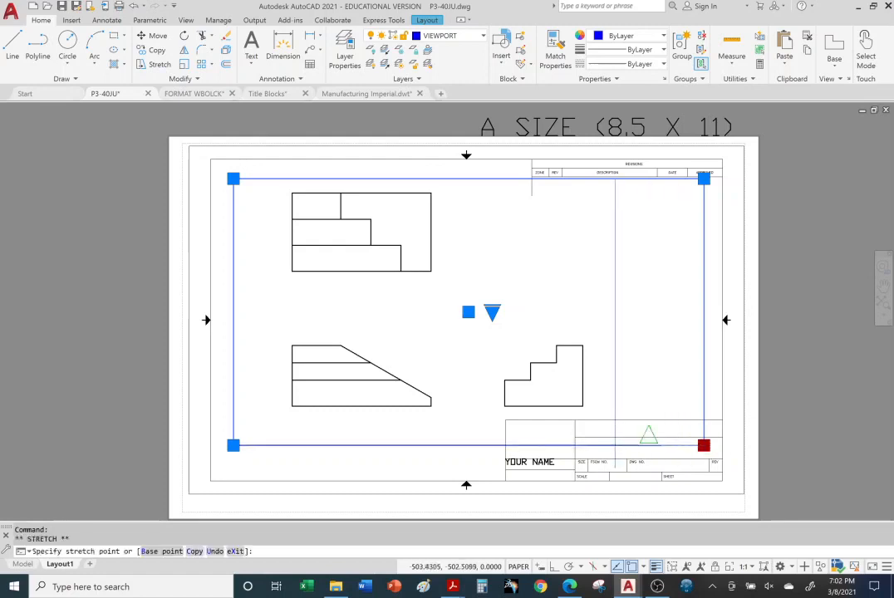
pyautogui.click(648, 179)
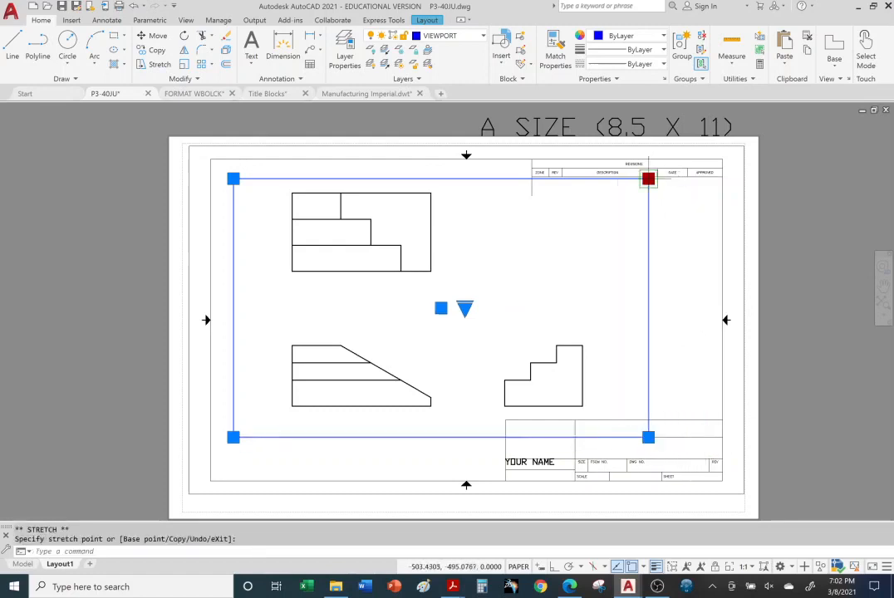
pyautogui.click(600, 179)
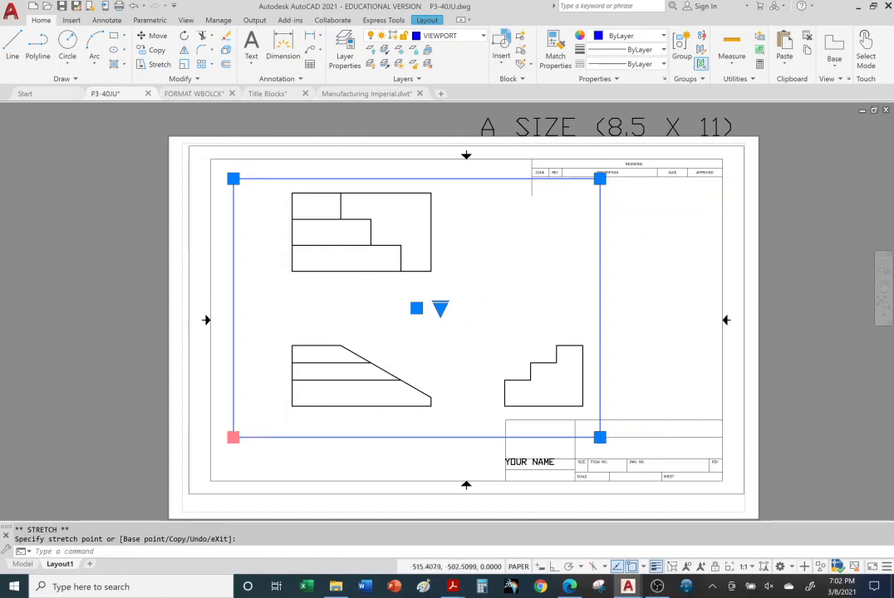
pyautogui.click(233, 438)
pyautogui.click(260, 437)
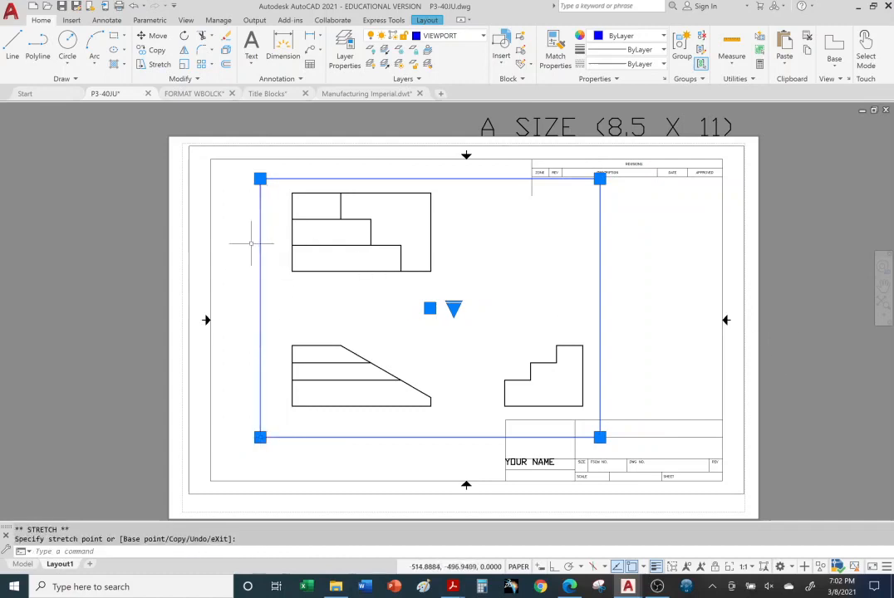
pyautogui.press('Escape')
pyautogui.press('Escape')
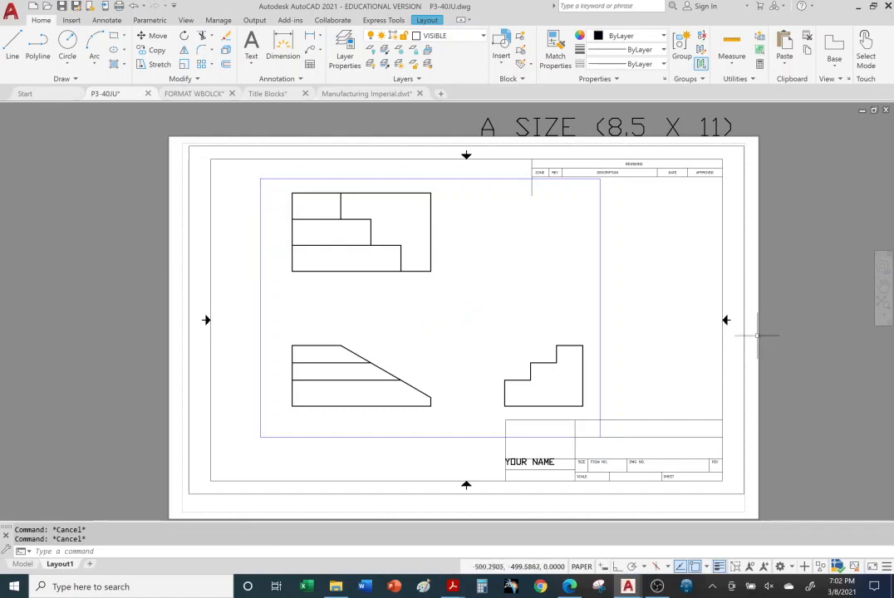
# Switch to the Title Blocks PDF in Acrobat Reader and examine the pages on viewport scales and resetting the scale list
pyautogui.moveTo(767, 304); pyautogui.dragTo(692, 315, button='middle')
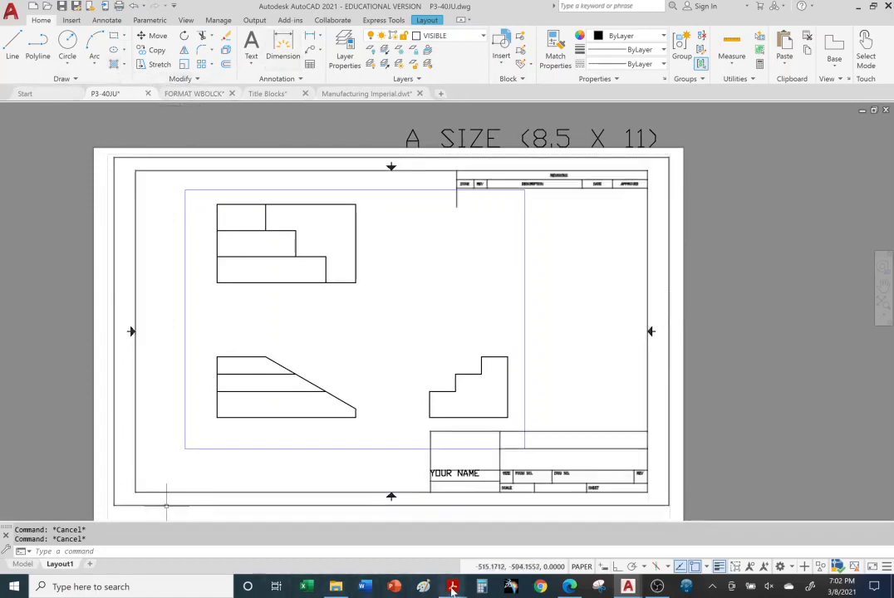
pyautogui.moveTo(453, 588)
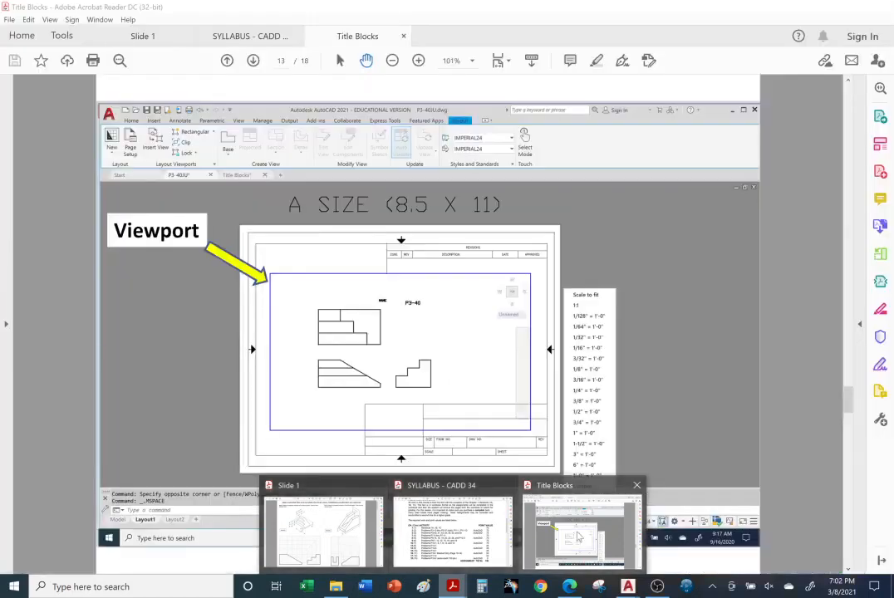
pyautogui.click(582, 532)
pyautogui.scroll(-1, 341, 233)
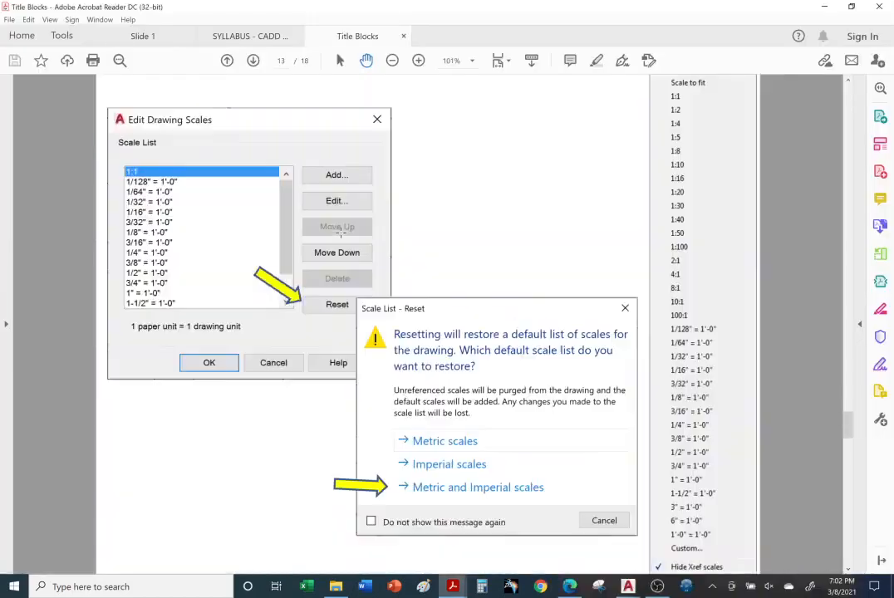
pyautogui.scroll(1, 343, 232)
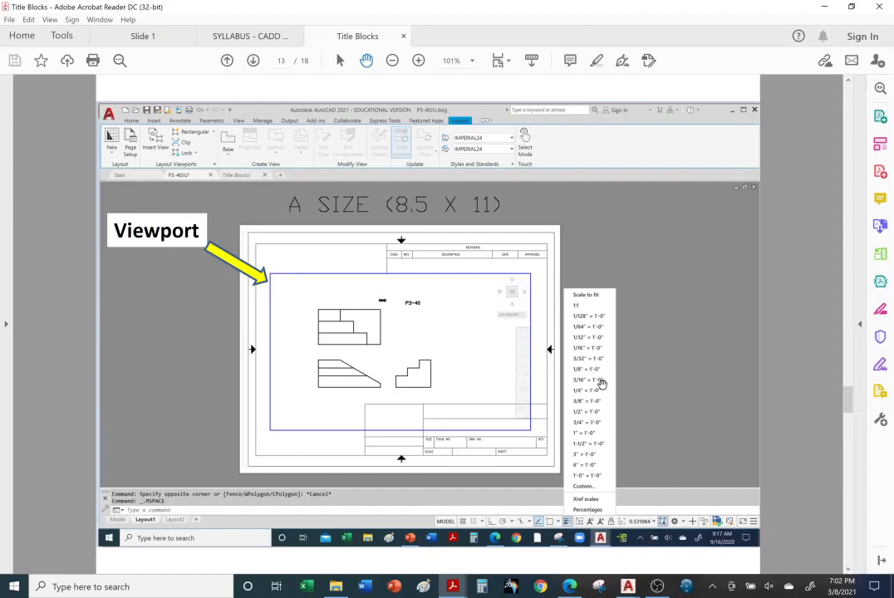
pyautogui.scroll(-1, 601, 383)
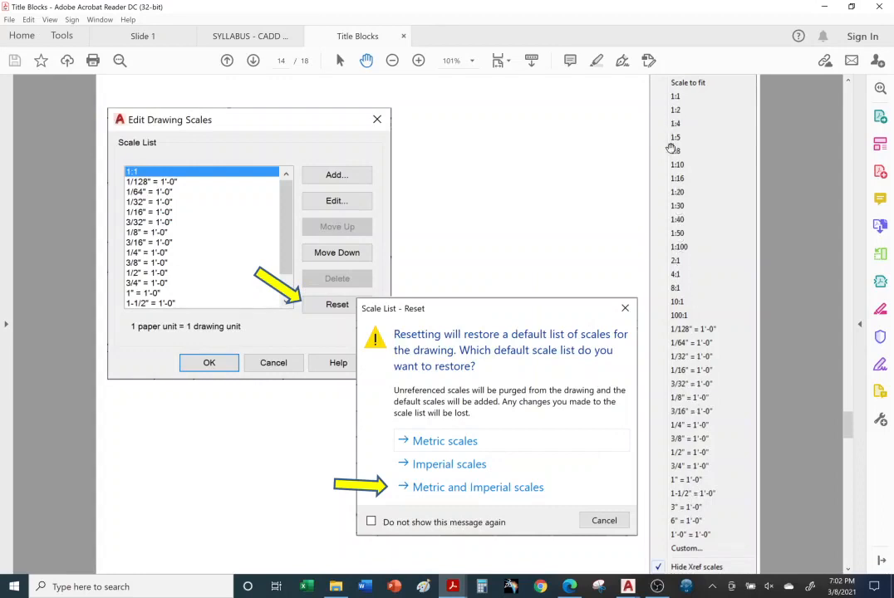
# Compare the Title Blocks PDF page showing the viewport scale menu with the page on resetting the scale list
pyautogui.scroll(1, 686, 326)
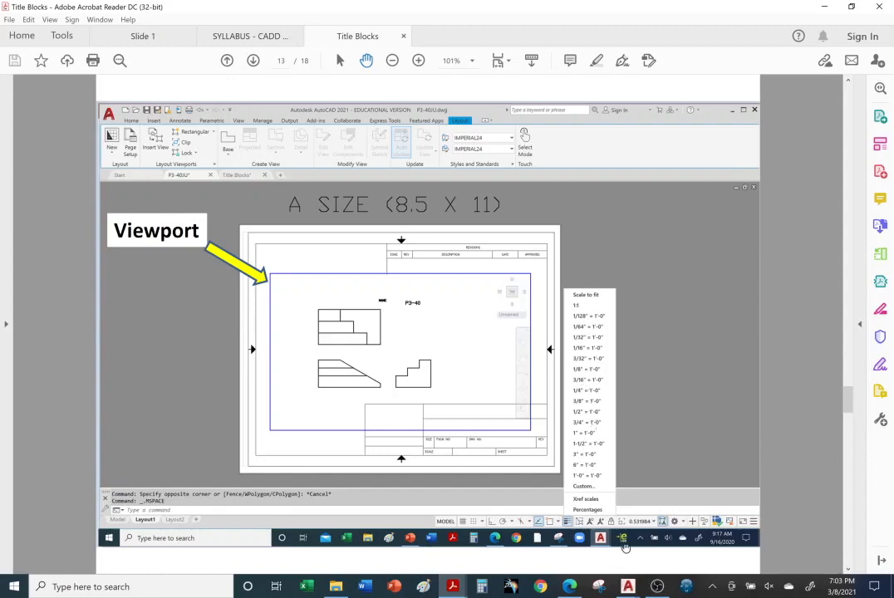
pyautogui.scroll(-1, 600, 431)
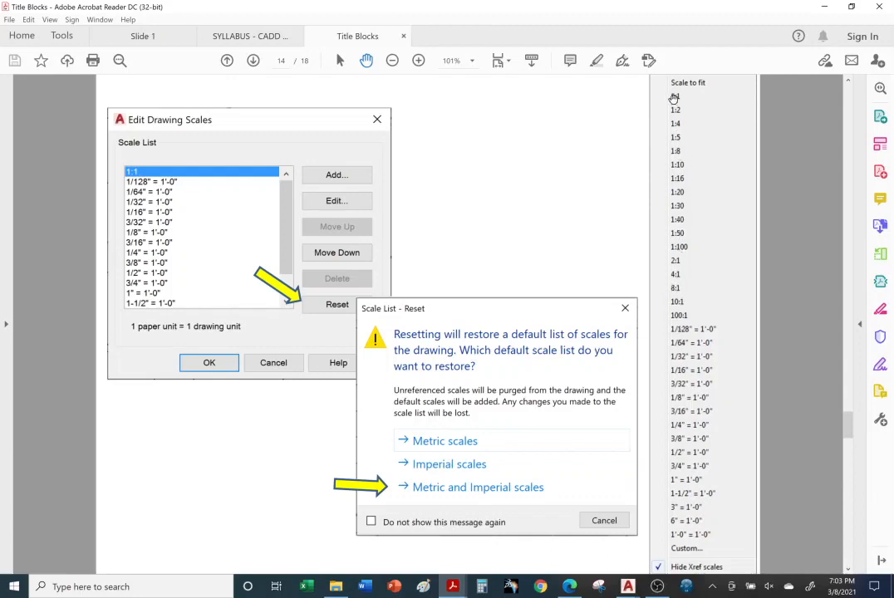
pyautogui.scroll(1, 533, 227)
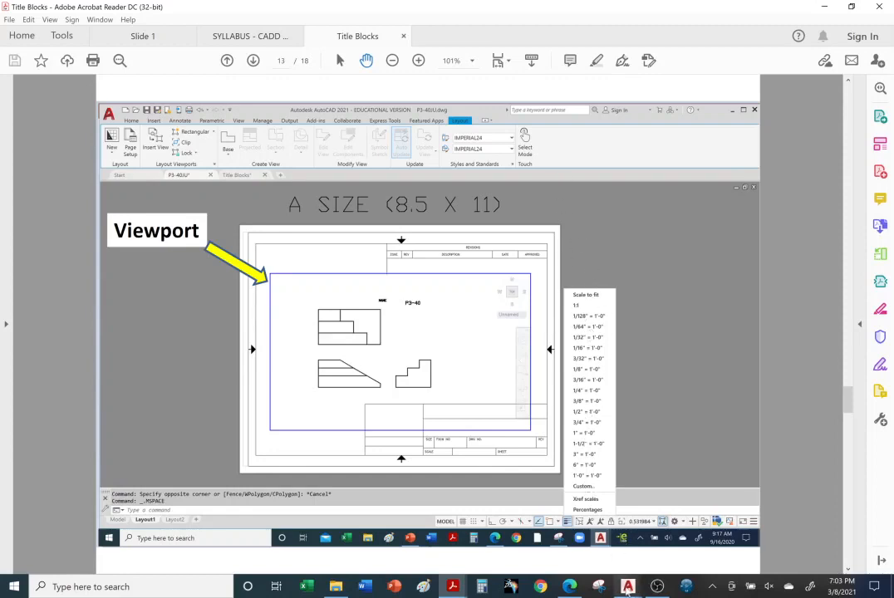
# Switch to the P3-40JU drawing in AutoCAD, activate the layout viewport, and reset the drawing scale list to Metric and Imperial scales
pyautogui.moveTo(627, 587)
pyautogui.click(434, 532)
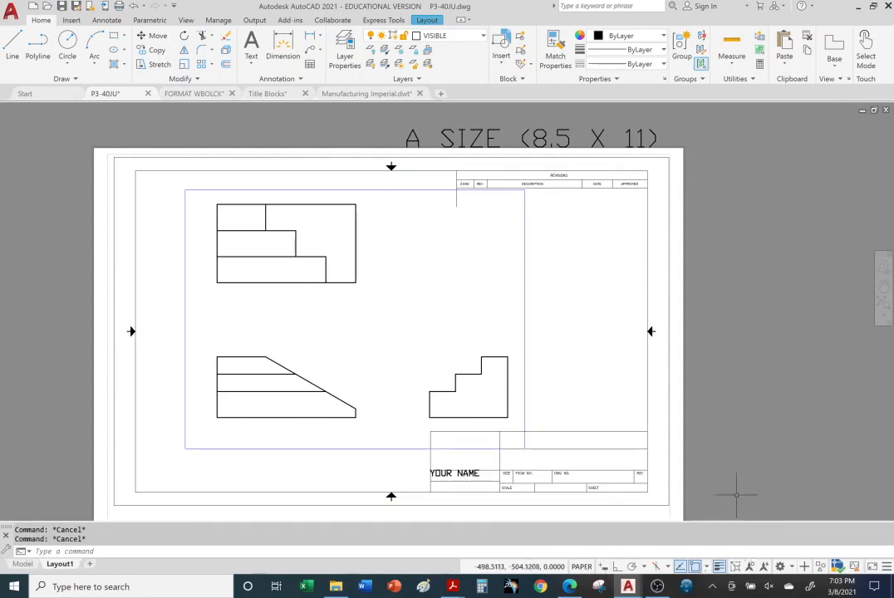
pyautogui.doubleClick(393, 309)
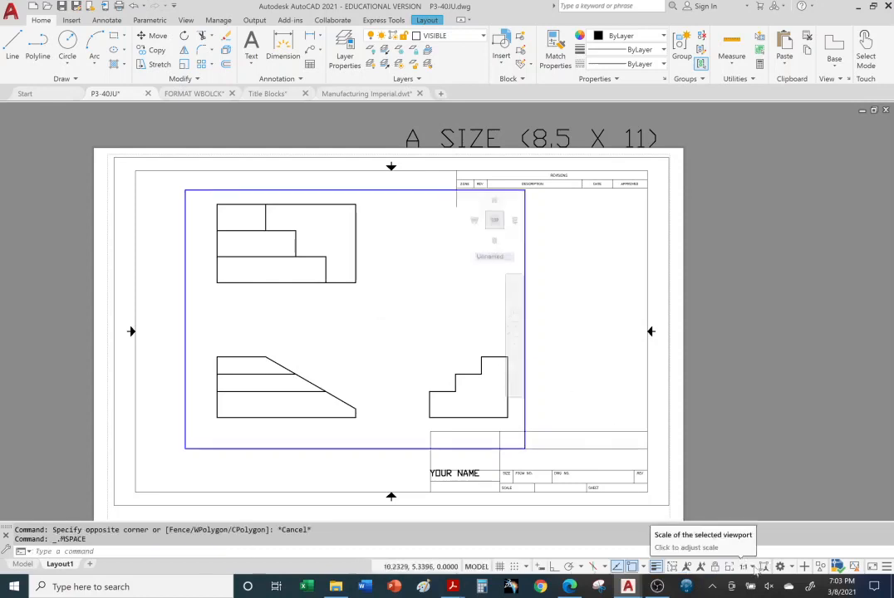
pyautogui.click(753, 567)
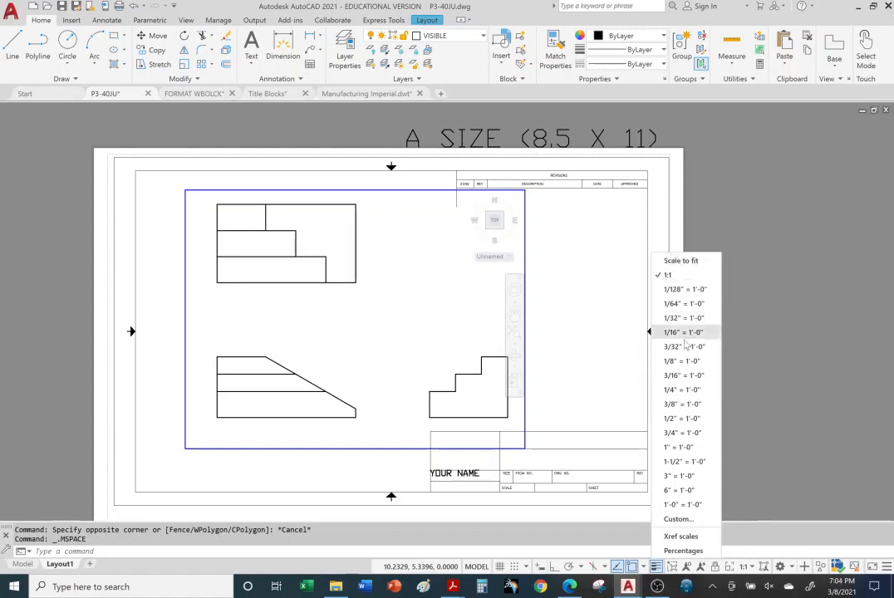
pyautogui.click(680, 521)
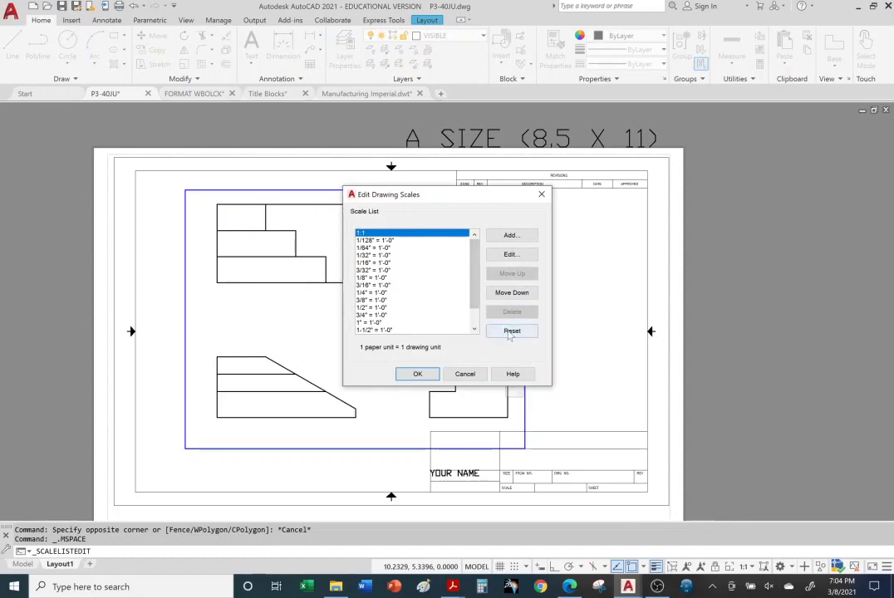
pyautogui.click(508, 334)
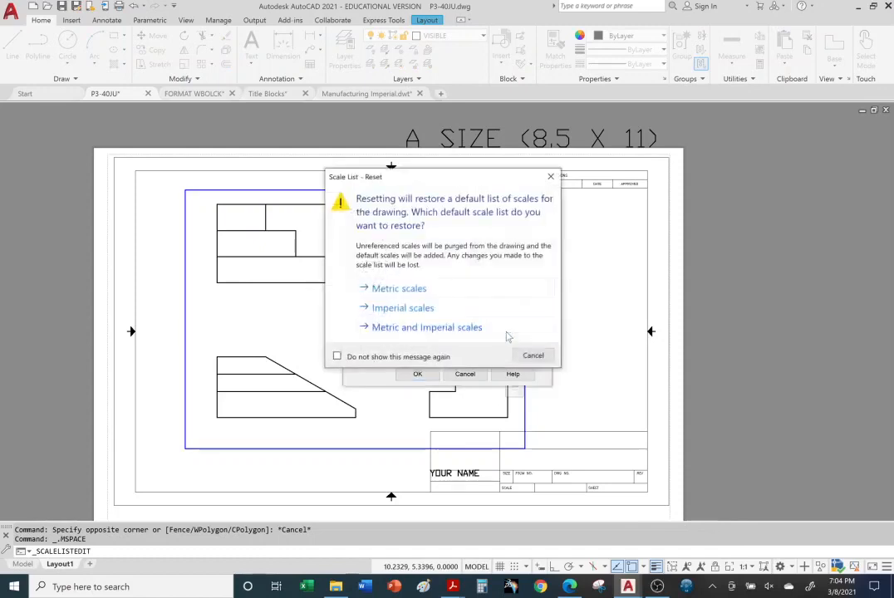
pyautogui.click(395, 333)
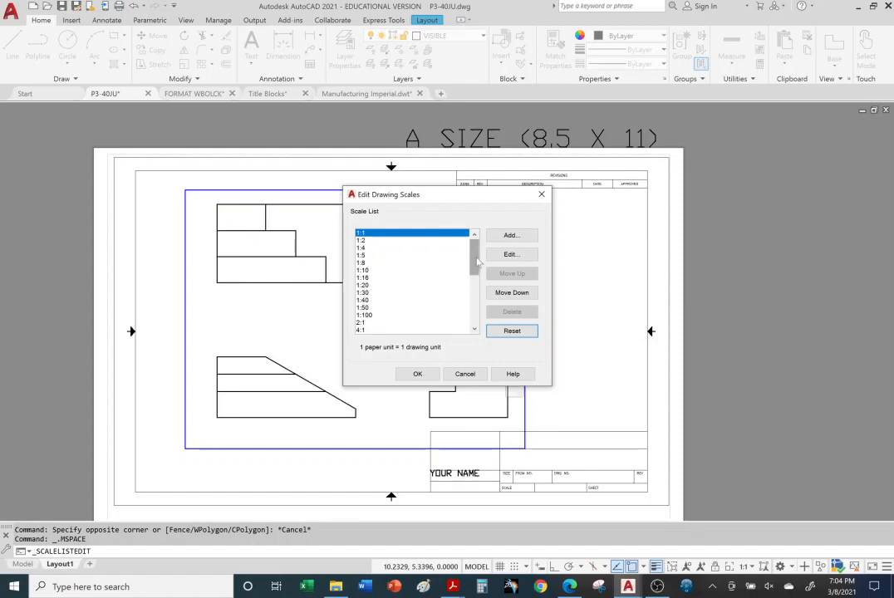
pyautogui.moveTo(473, 255)
pyautogui.mouseDown()
pyautogui.moveTo(486, 324)
pyautogui.moveTo(473, 255)
pyautogui.mouseUp()
pyautogui.click(418, 375)
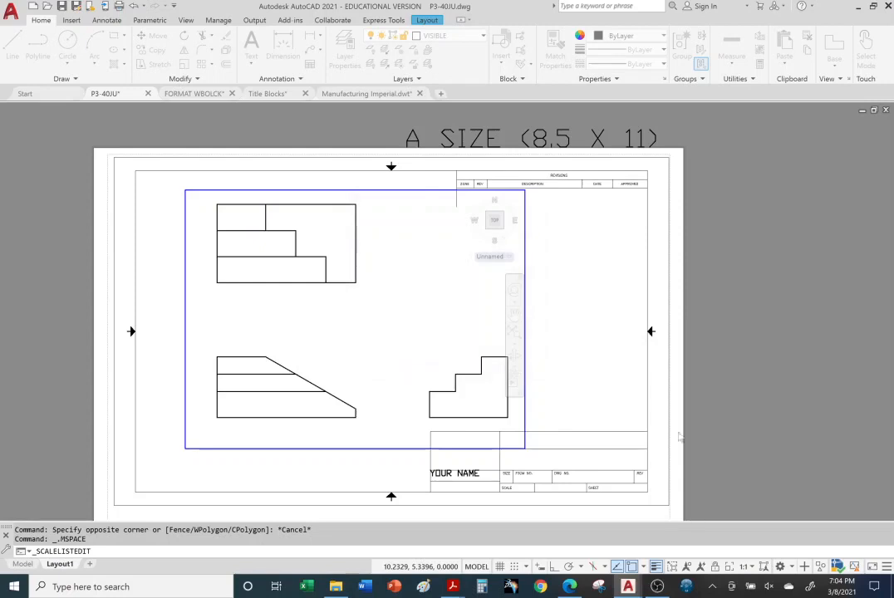
# Try the viewport around the part views at a scale of 1:2, followed by 2:1
pyautogui.click(752, 568)
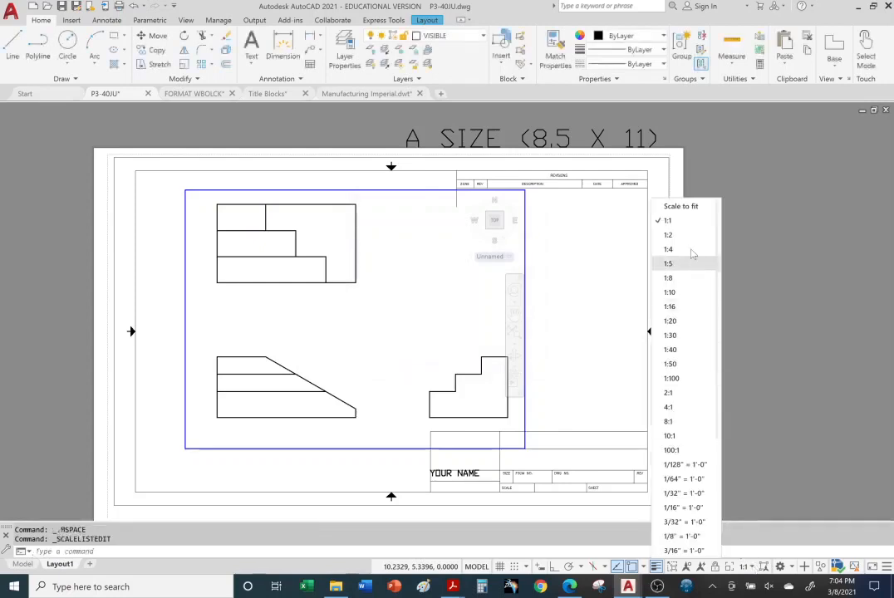
pyautogui.scroll(-4, 697, 408)
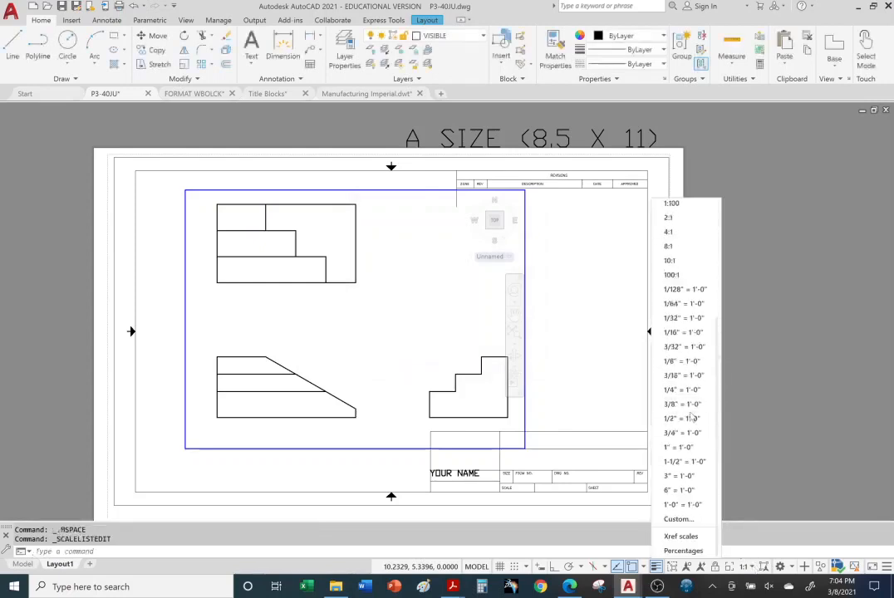
pyautogui.scroll(3, 697, 414)
pyautogui.scroll(2, 696, 414)
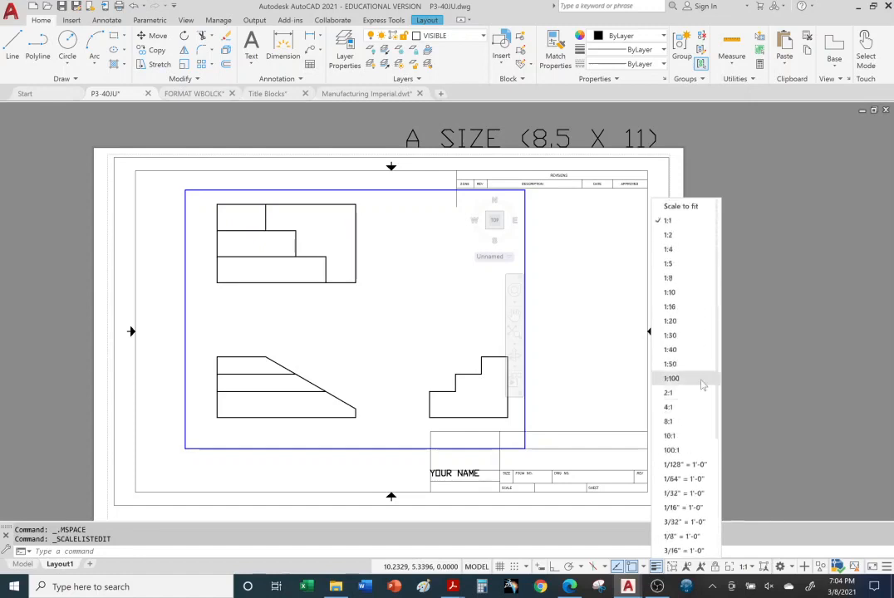
pyautogui.click(682, 235)
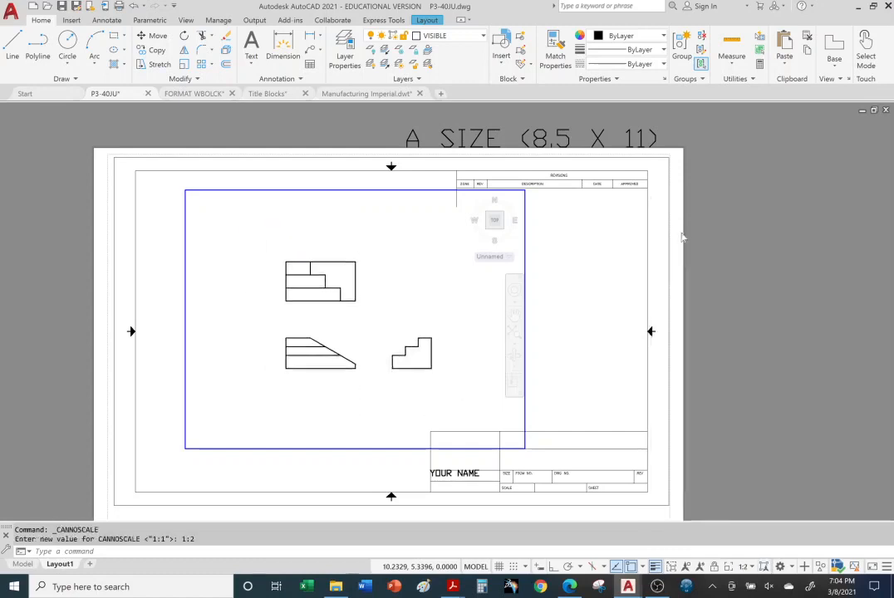
pyautogui.click(752, 567)
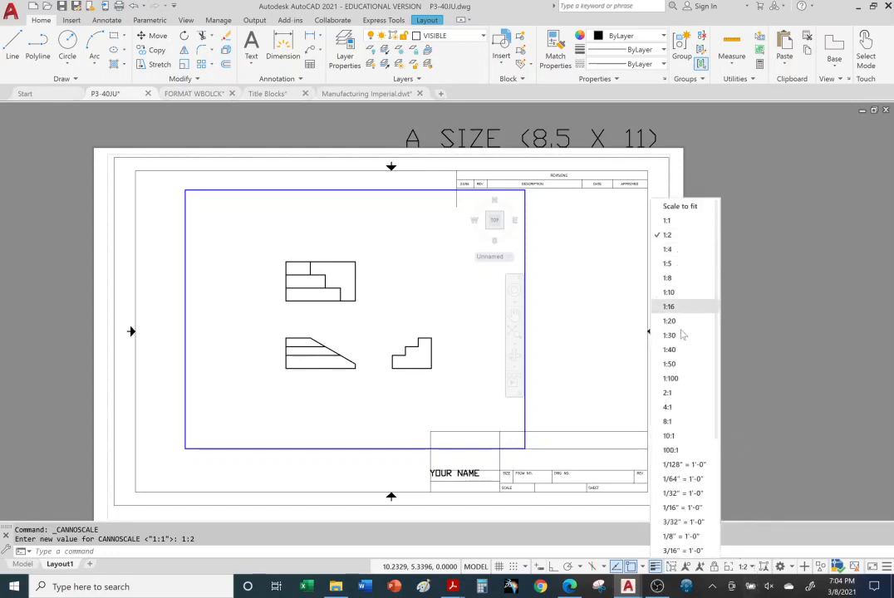
pyautogui.click(669, 393)
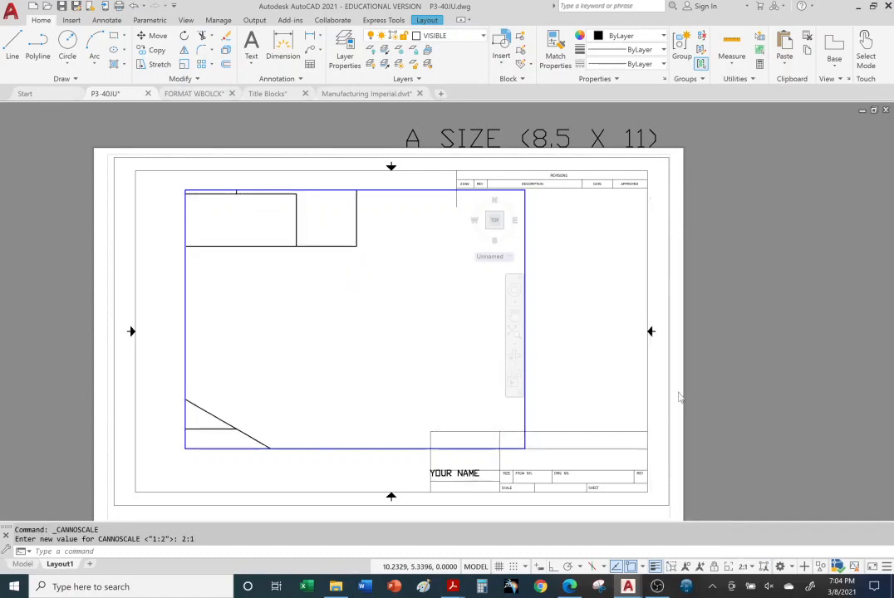
# Set the viewport scale back to 1:1 and return from the viewport to paper space
pyautogui.click(742, 569)
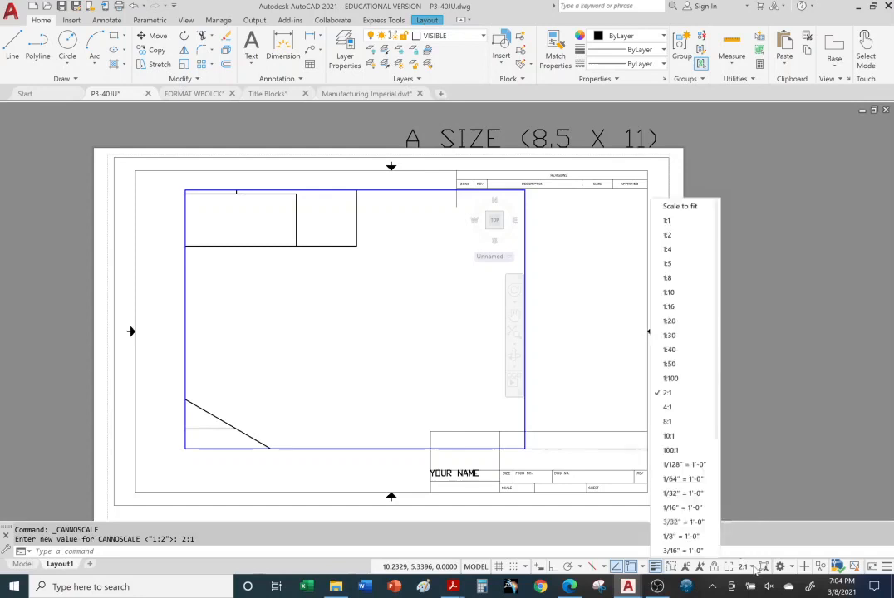
pyautogui.click(668, 221)
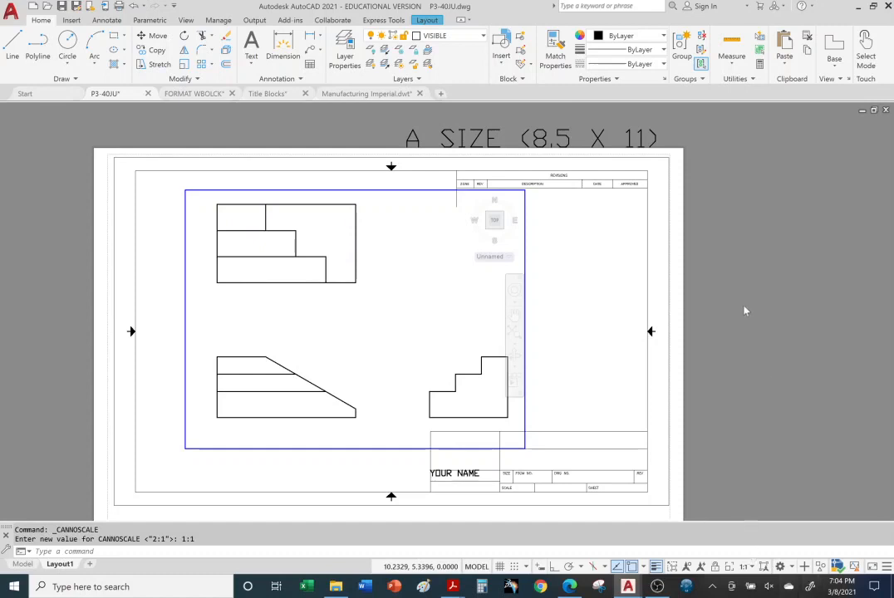
pyautogui.doubleClick(734, 246)
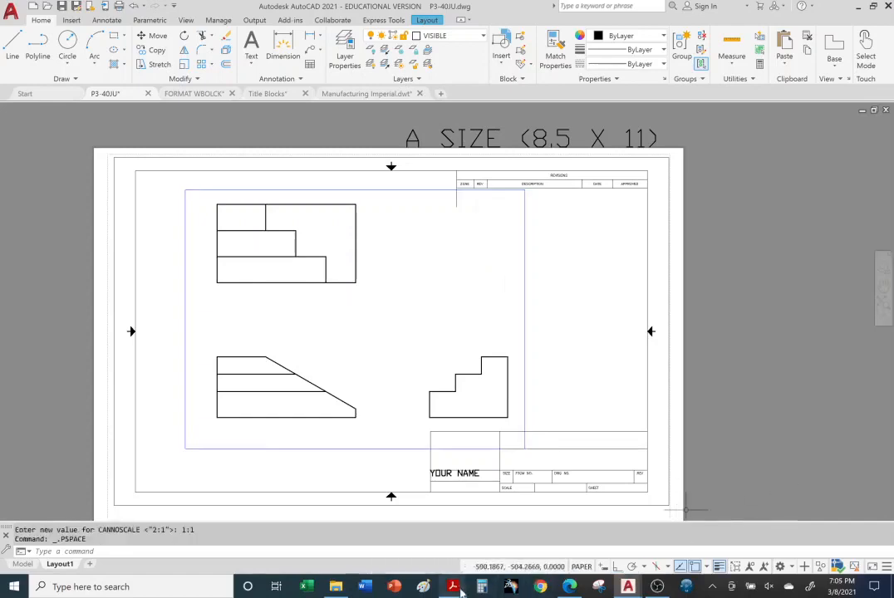
# Switch to the Title Blocks PDF in Acrobat Reader and view page 15 on the B size layout and Page Setup Manager
pyautogui.moveTo(456, 589)
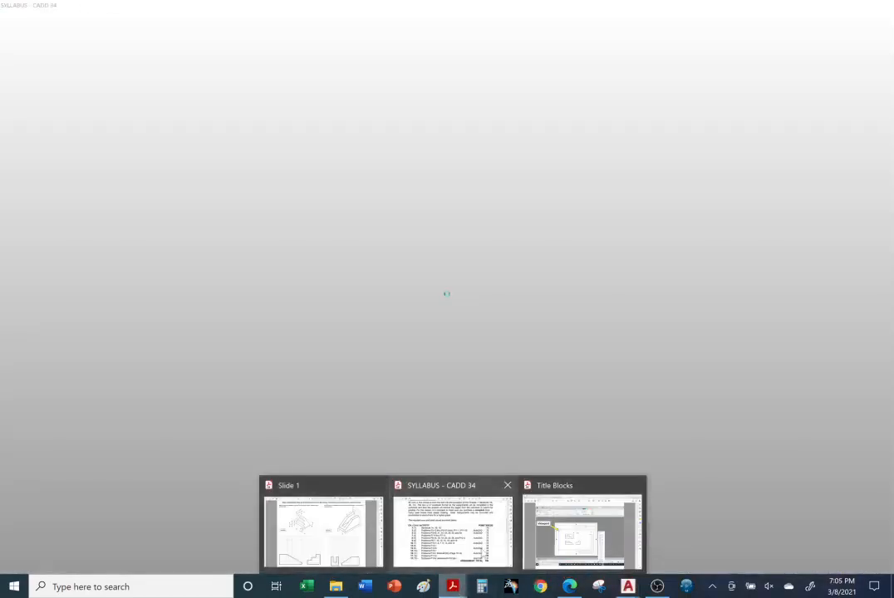
pyautogui.click(582, 532)
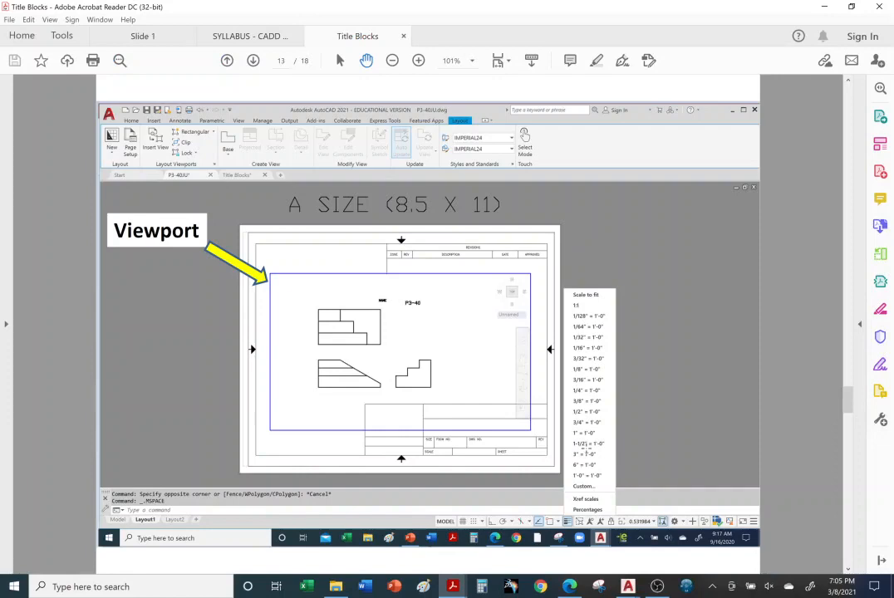
pyautogui.scroll(-1, 587, 449)
pyautogui.scroll(-1, 587, 449)
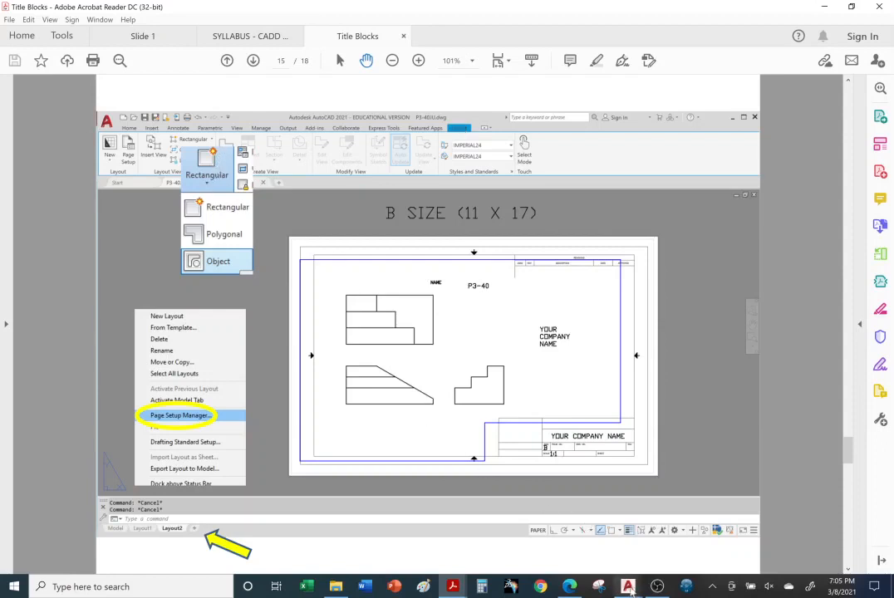
# Switch to the P3-40JU drawing in AutoCAD and erase the viewport from the A size layout
pyautogui.moveTo(629, 589)
pyautogui.click(428, 528)
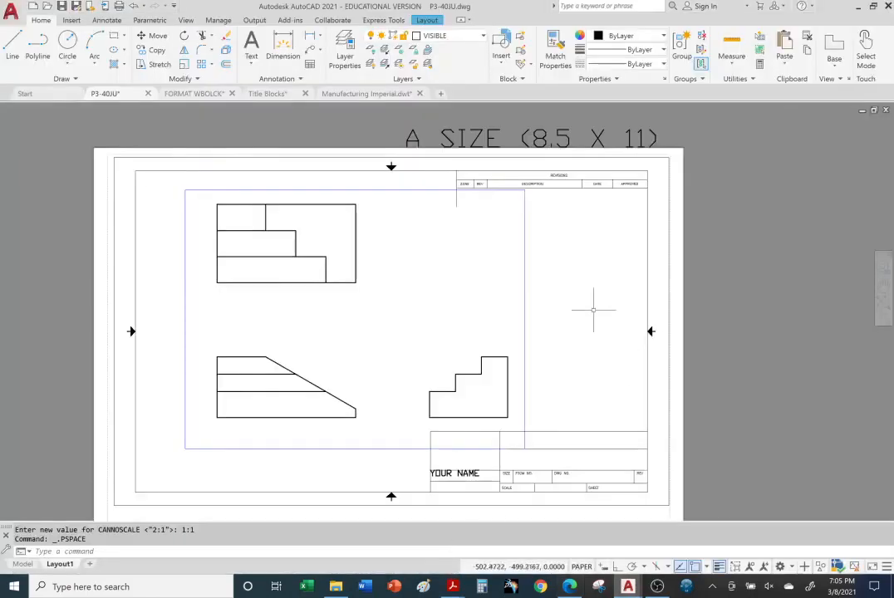
pyautogui.click(526, 262)
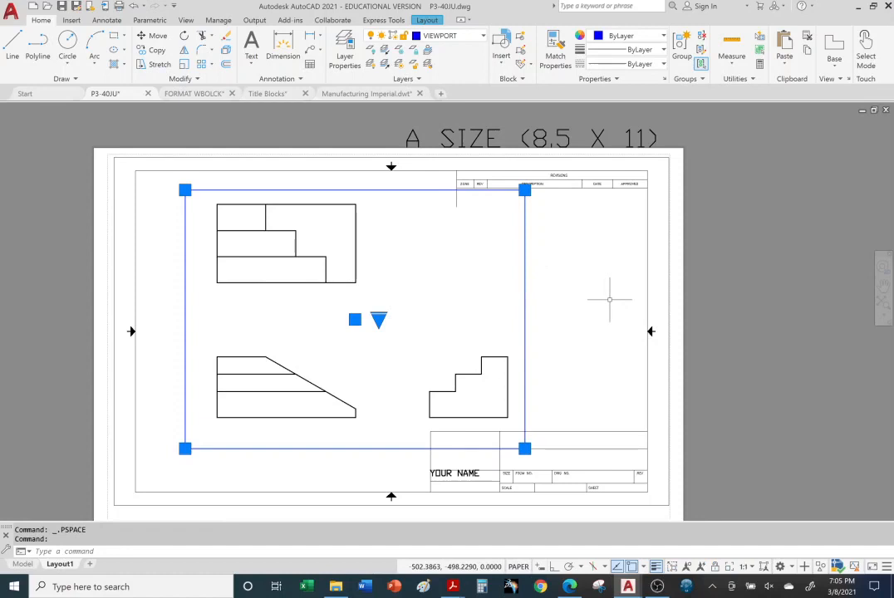
pyautogui.press('Delete')
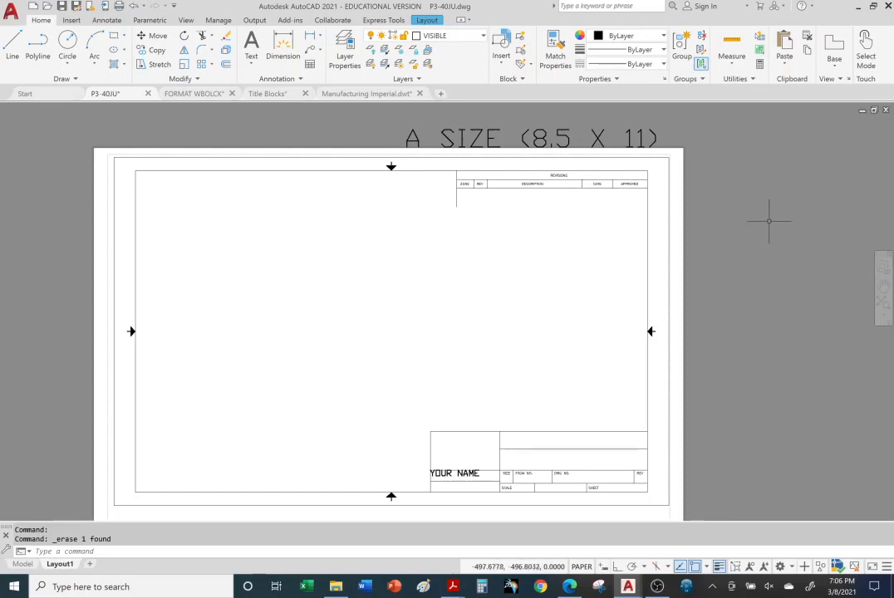
# Create a rectangular viewport across the middle of the A size sheet, between the revision block and the title block
pyautogui.click(429, 20)
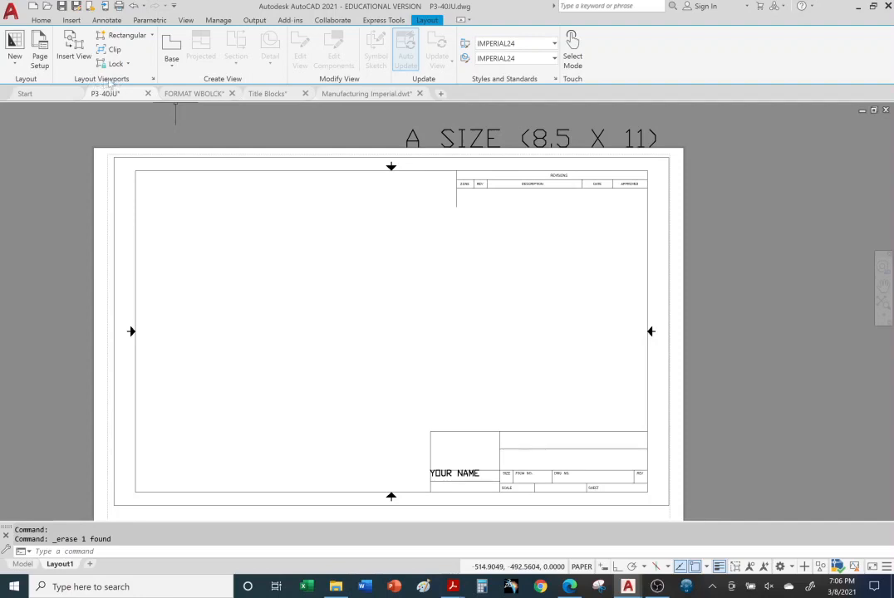
pyautogui.rightClick(157, 43)
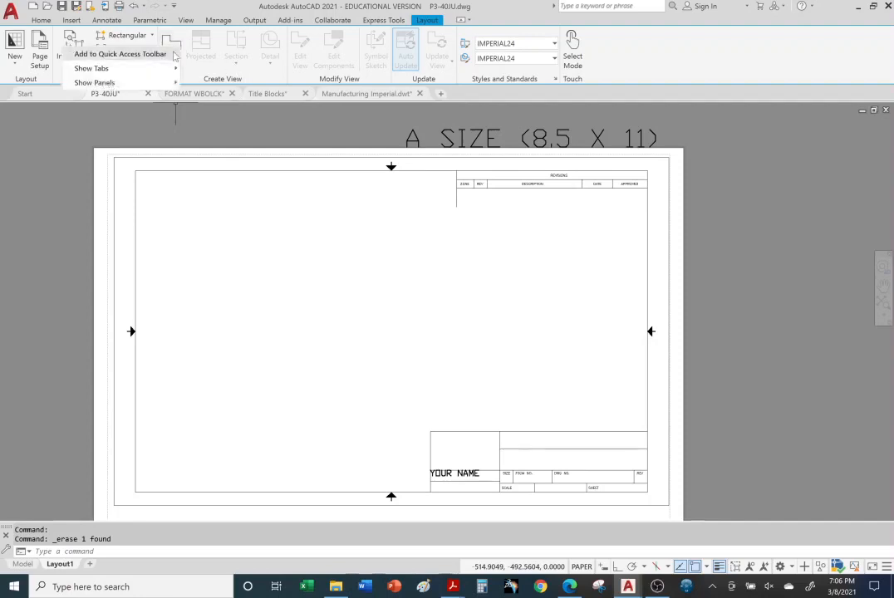
pyautogui.moveTo(162, 84)
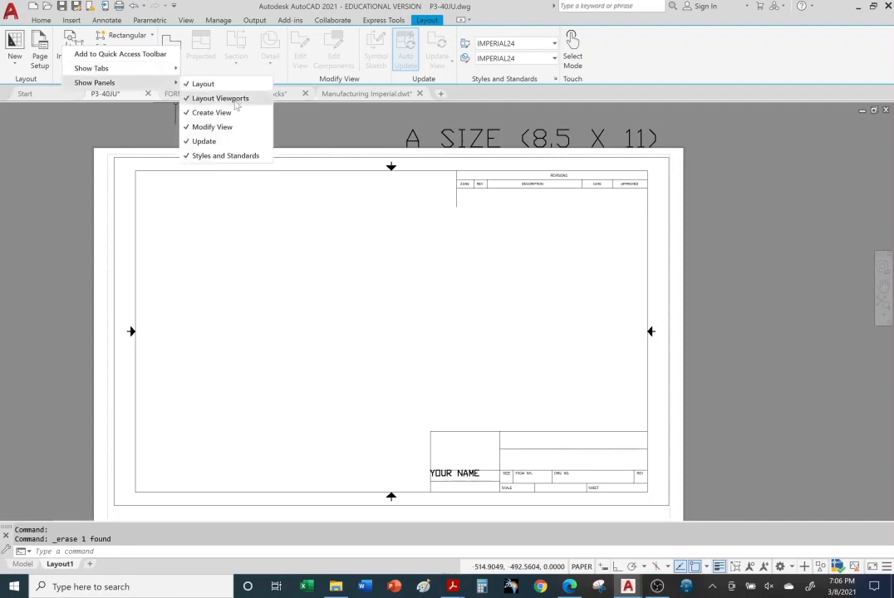
pyautogui.click(188, 100)
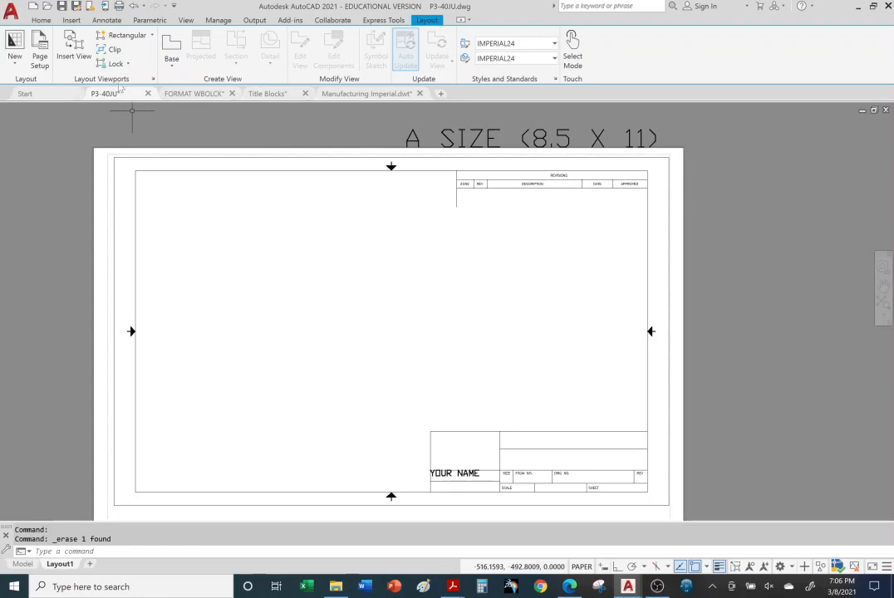
pyautogui.click(152, 36)
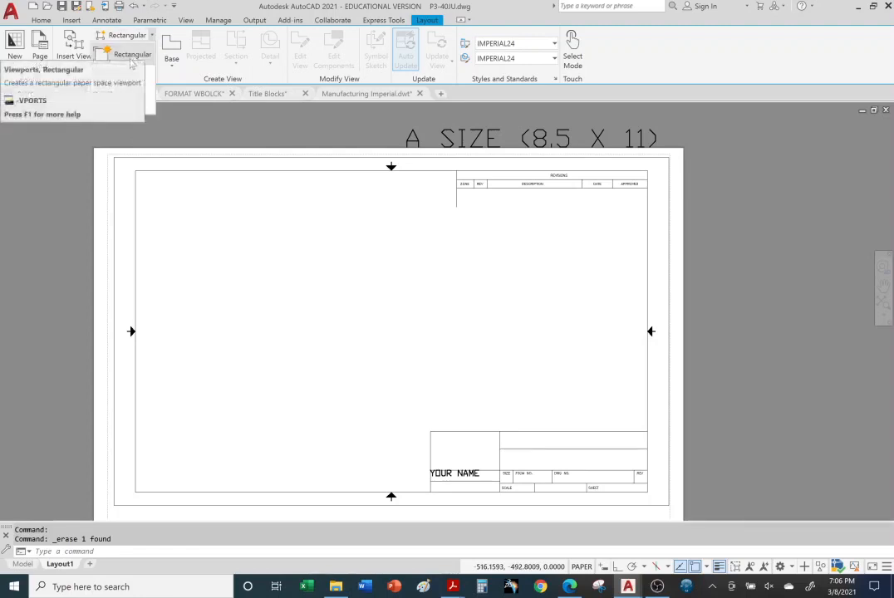
pyautogui.click(133, 63)
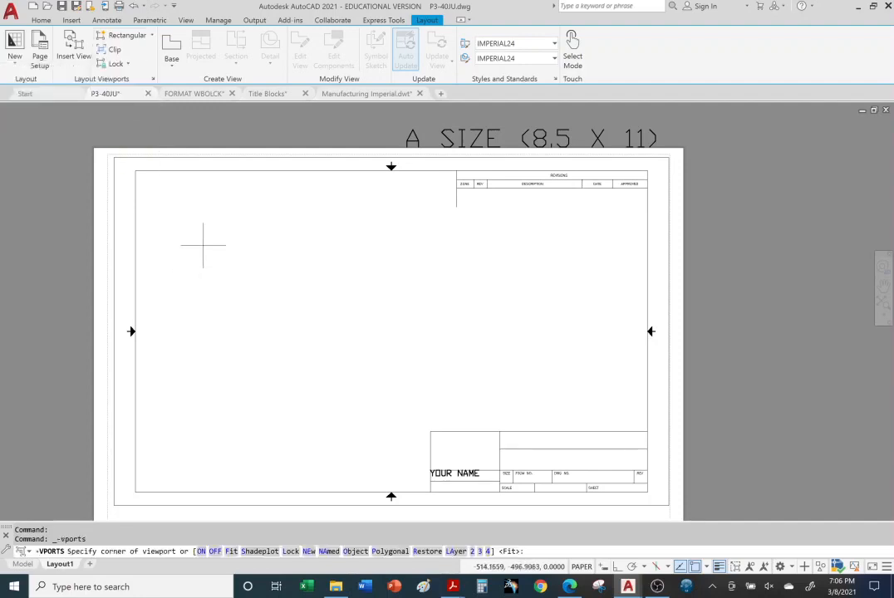
pyautogui.click(205, 207)
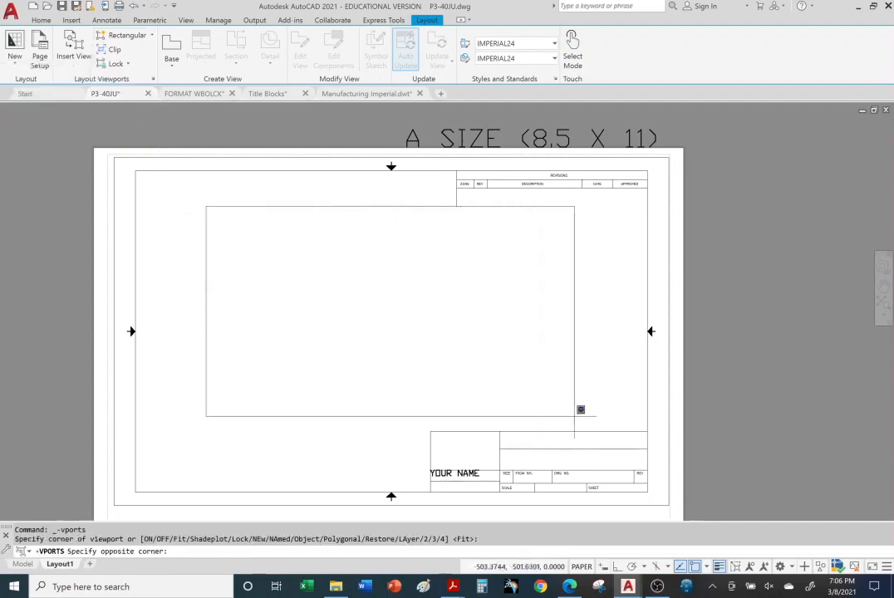
pyautogui.click(570, 413)
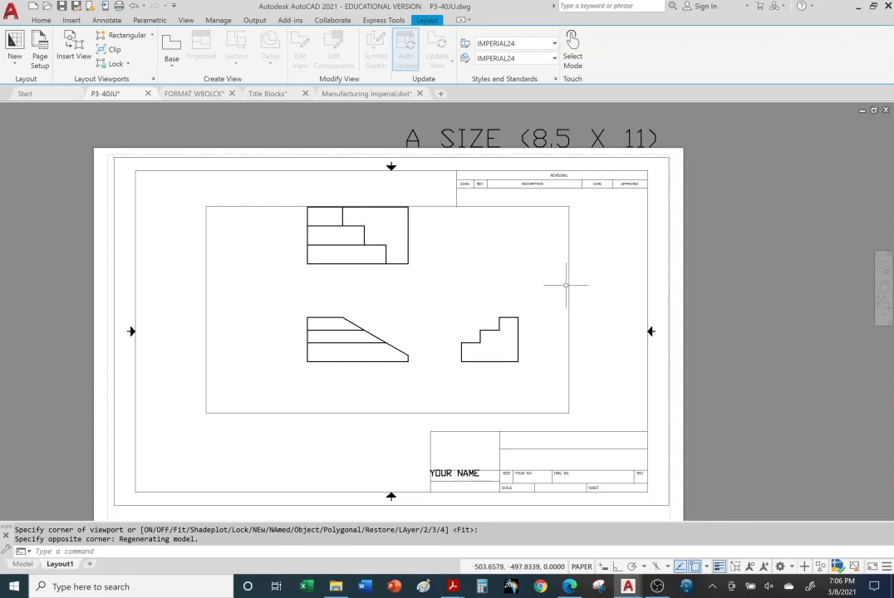
# Assign the new rectangular viewport to the VIEWPORT layer and clear the selection
pyautogui.click(36, 23)
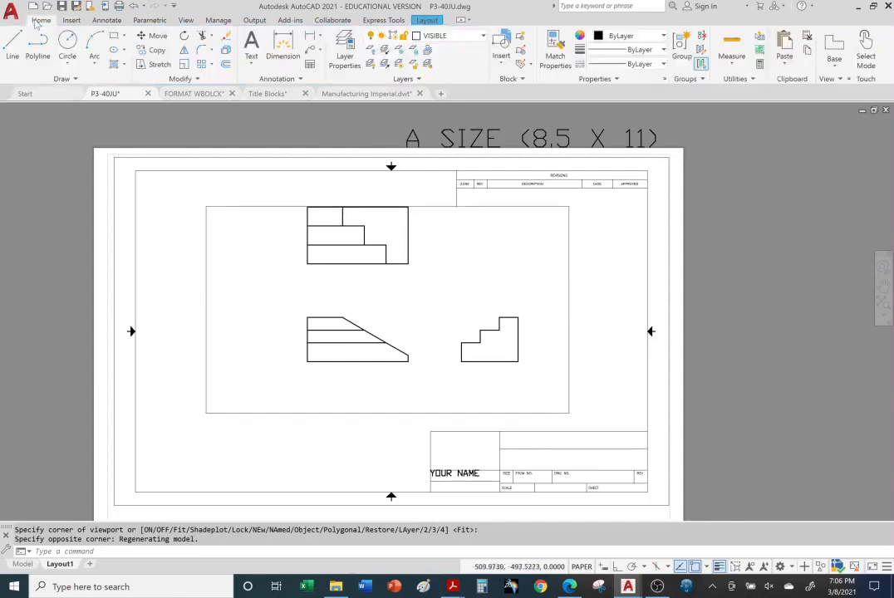
pyautogui.click(205, 248)
pyautogui.click(483, 36)
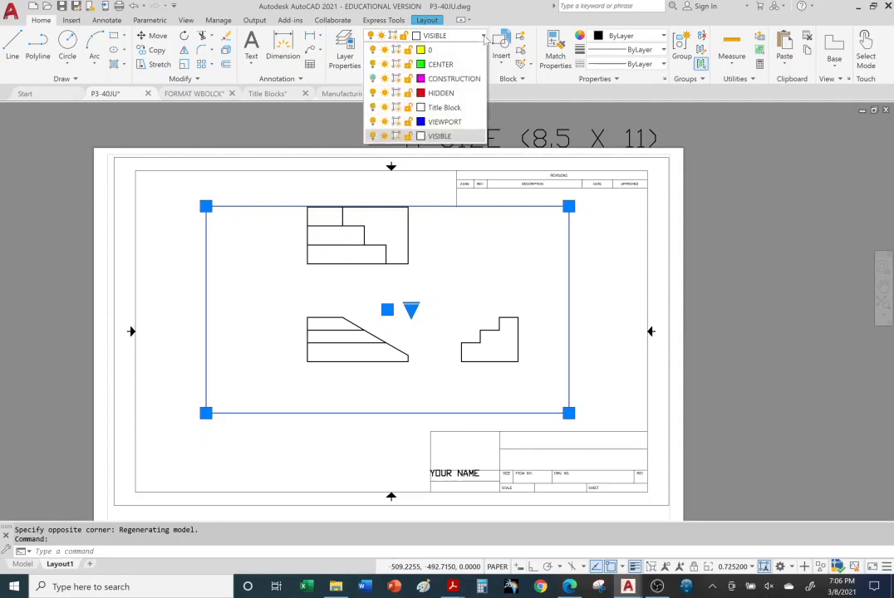
pyautogui.click(430, 117)
pyautogui.click(568, 235)
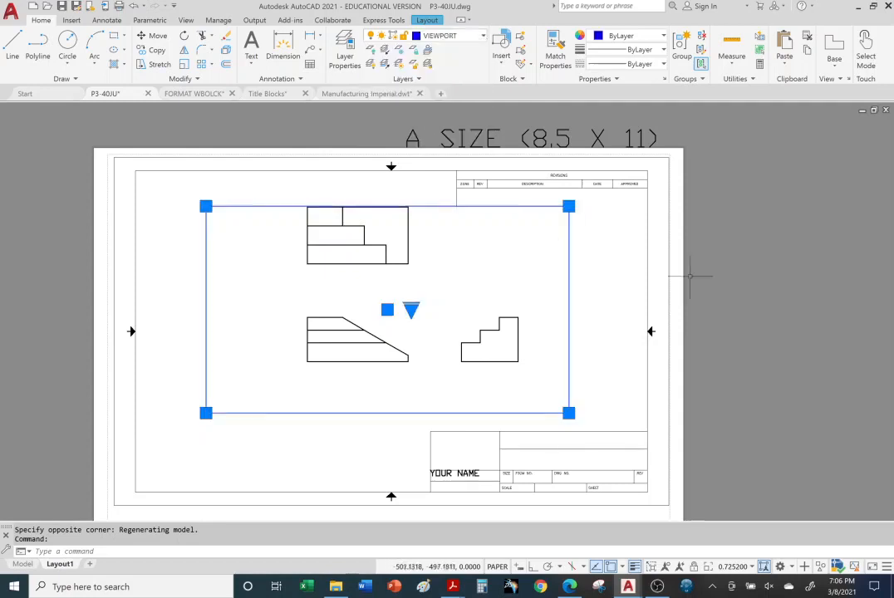
pyautogui.press('Escape')
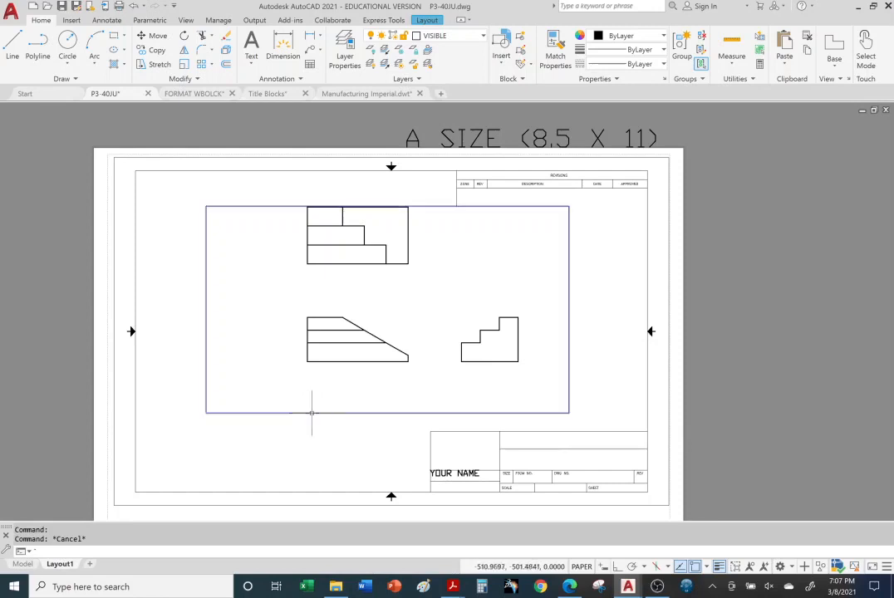
pyautogui.press('Escape')
pyautogui.press('Escape')
pyautogui.press('Escape')
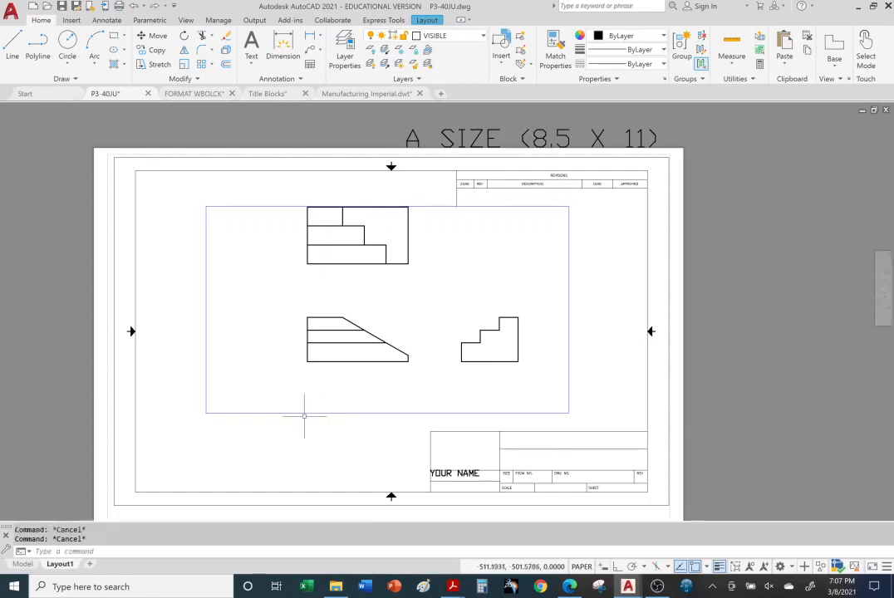
# Enlarge the viewport by stretching its lower-left corner outward and its upper-left corner up into the revision block's height
pyautogui.click(306, 413)
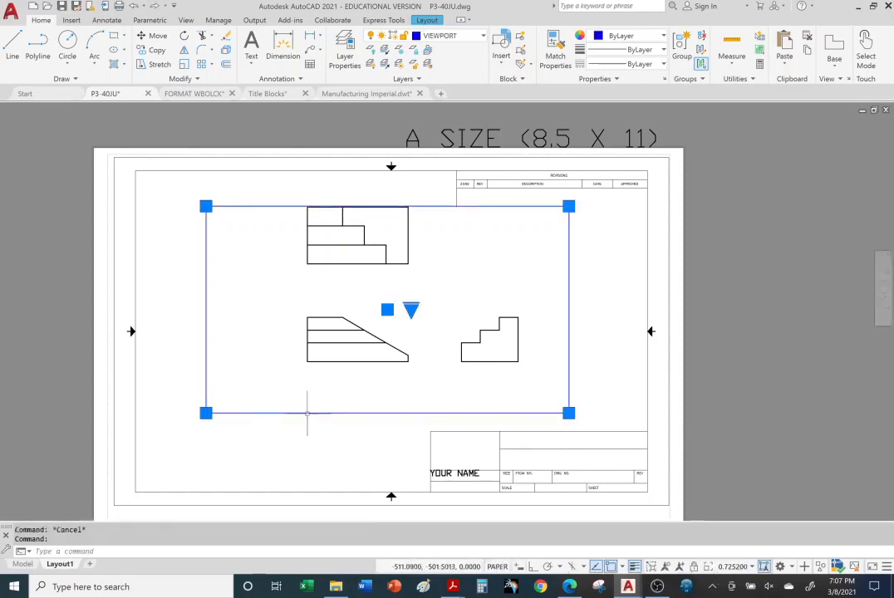
pyautogui.click(206, 414)
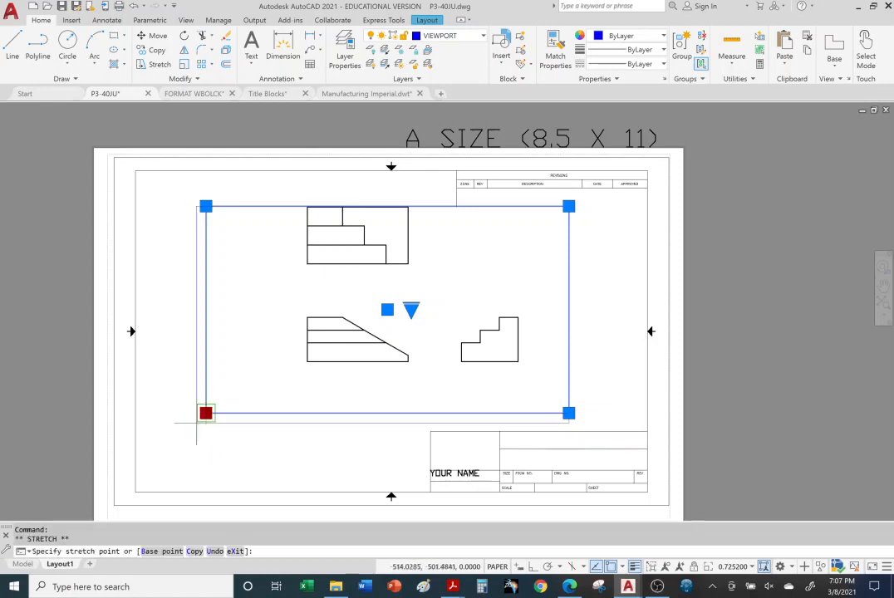
pyautogui.click(165, 450)
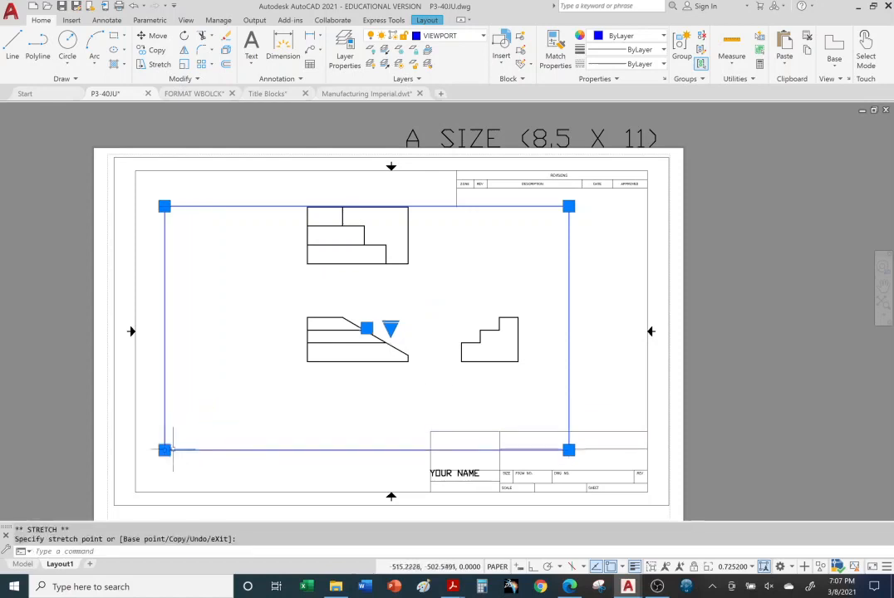
pyautogui.click(165, 206)
pyautogui.click(165, 182)
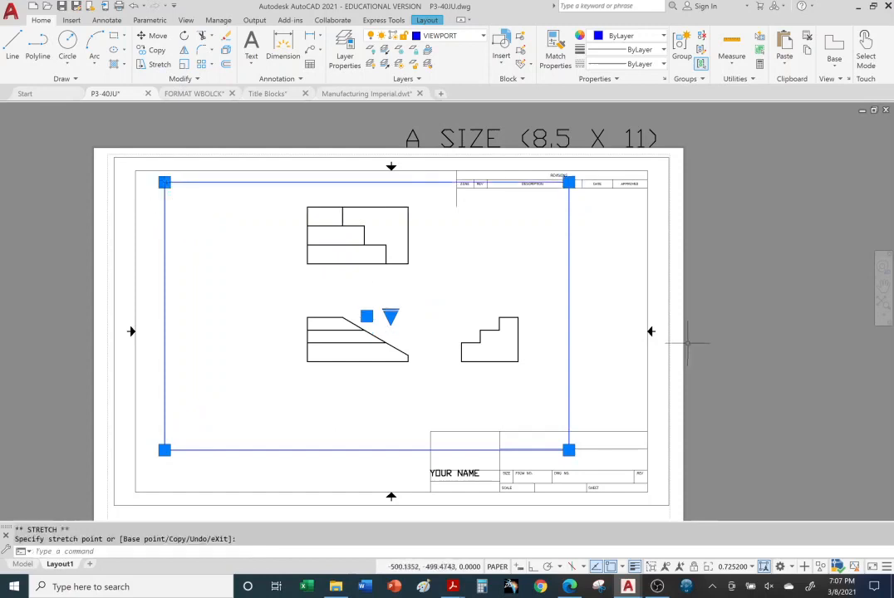
pyautogui.press('Escape')
pyautogui.press('Escape')
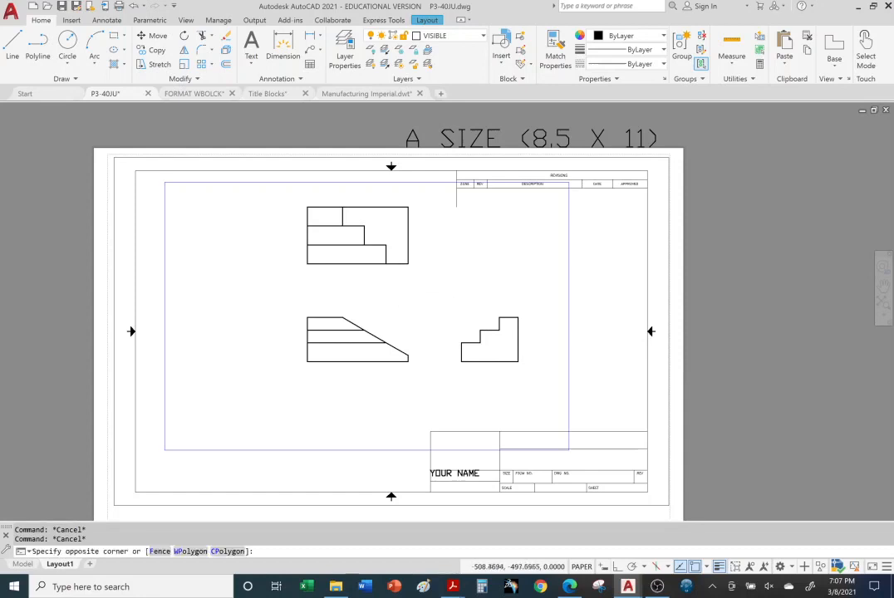
# Activate the viewport, set its scale to 1:1, reposition the three part views inside it, and return to paper space
pyautogui.doubleClick(400, 282)
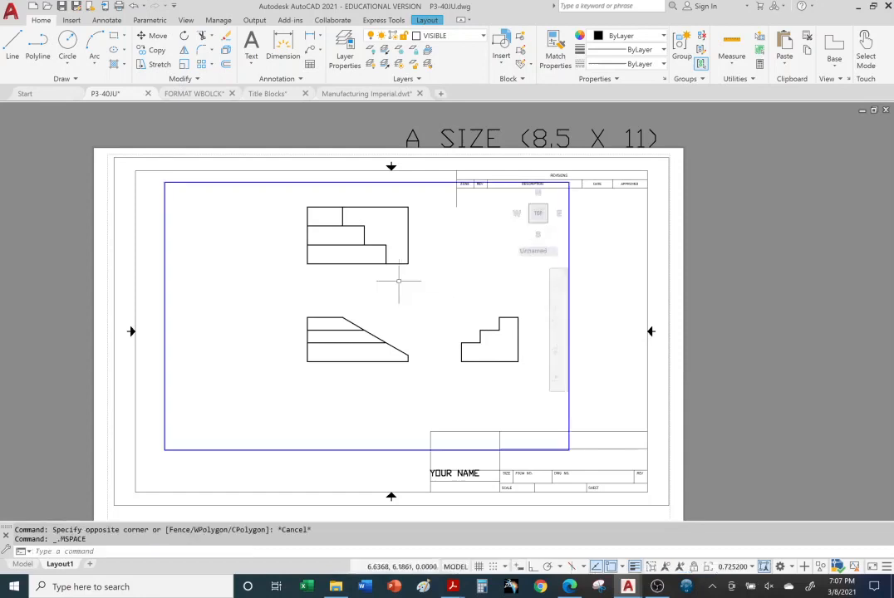
pyautogui.click(752, 567)
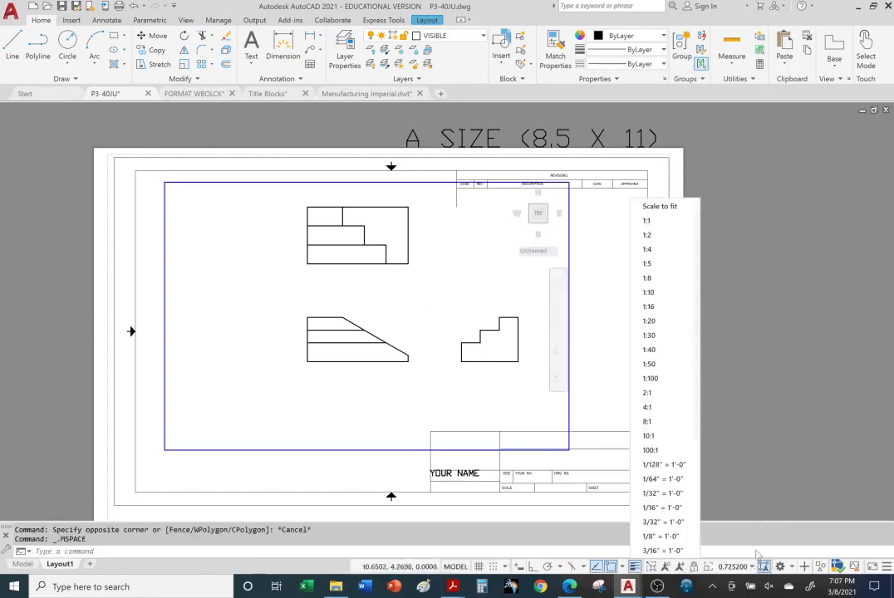
pyautogui.click(670, 228)
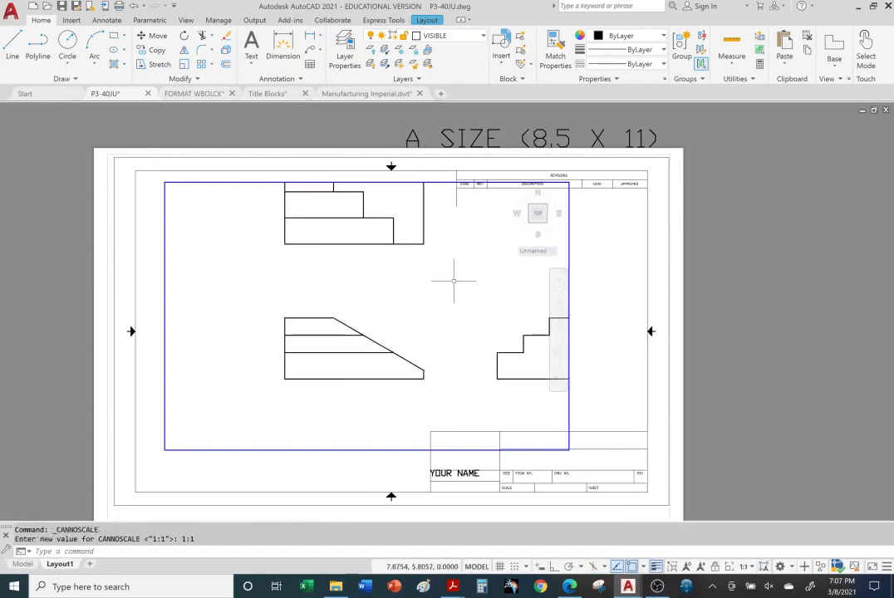
pyautogui.moveTo(454, 281)
pyautogui.mouseDown(button='middle')
pyautogui.moveTo(386, 320)
pyautogui.moveTo(437, 325)
pyautogui.mouseUp(button='middle')
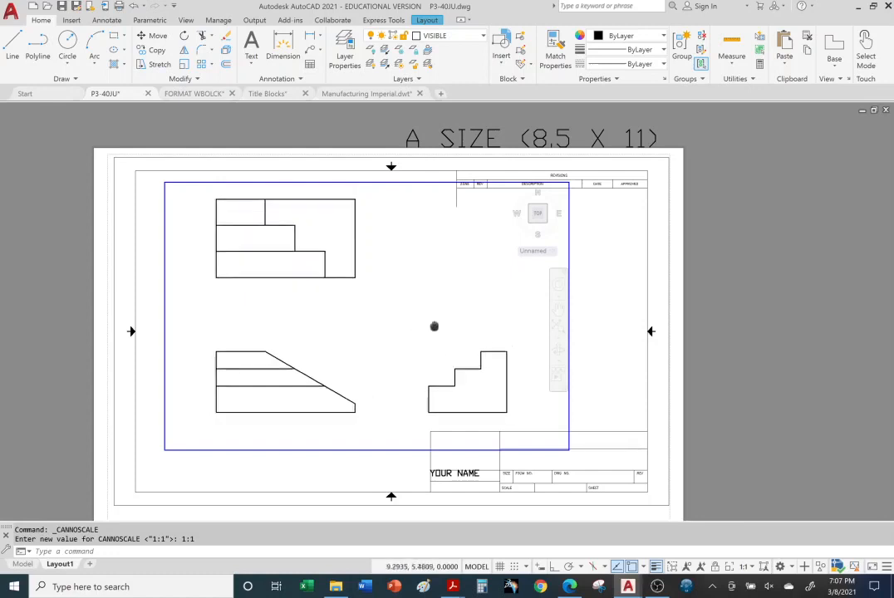
pyautogui.doubleClick(726, 347)
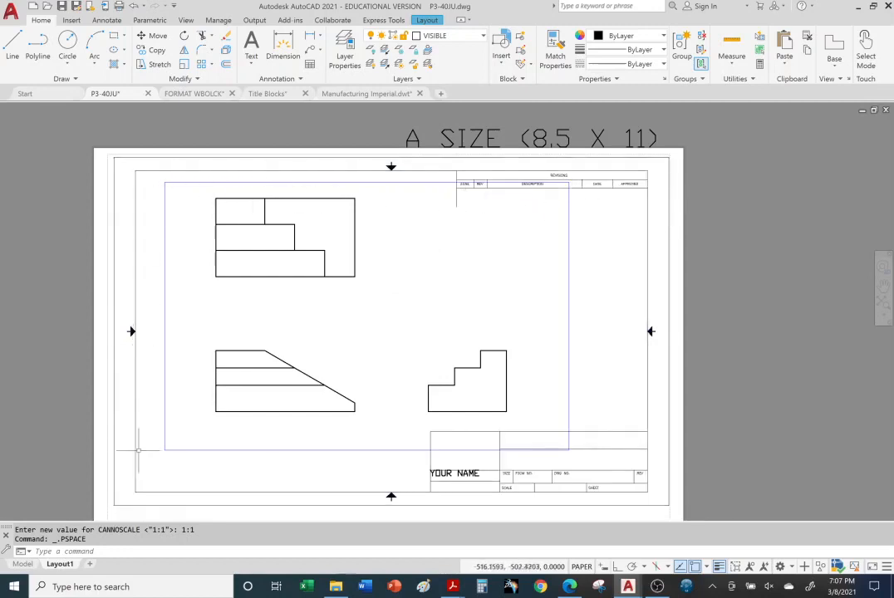
# Shrink the viewport from its upper-left corner so that it frames only the stepped side view
pyautogui.click(569, 290)
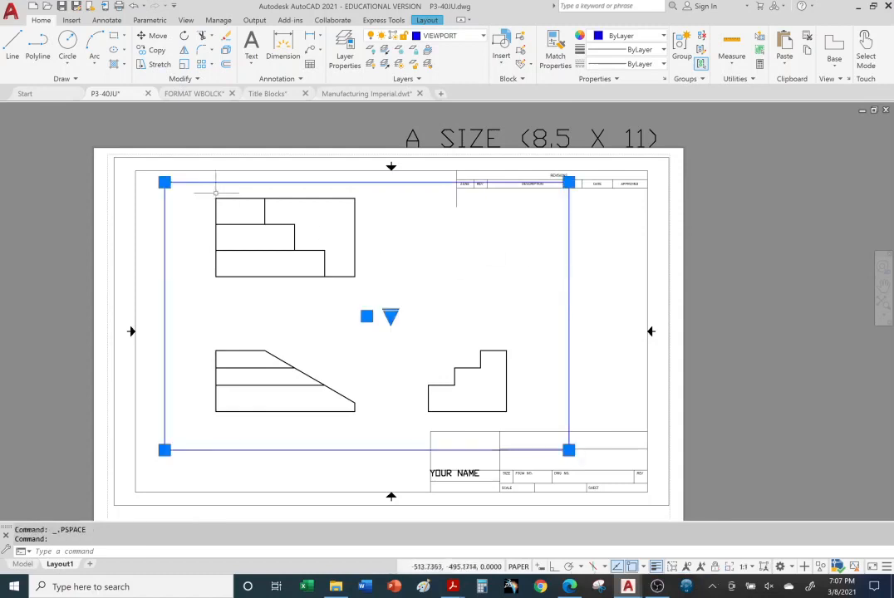
pyautogui.click(164, 182)
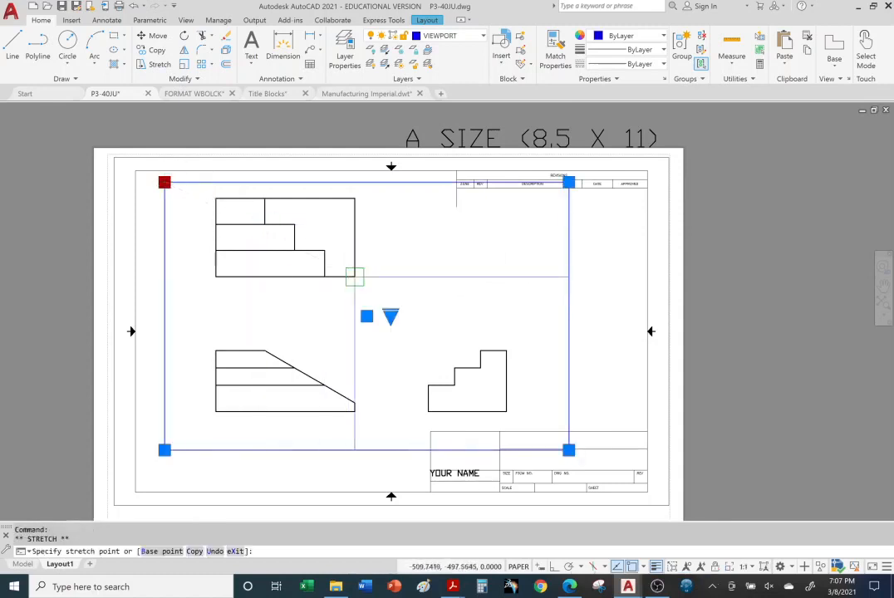
pyautogui.click(408, 322)
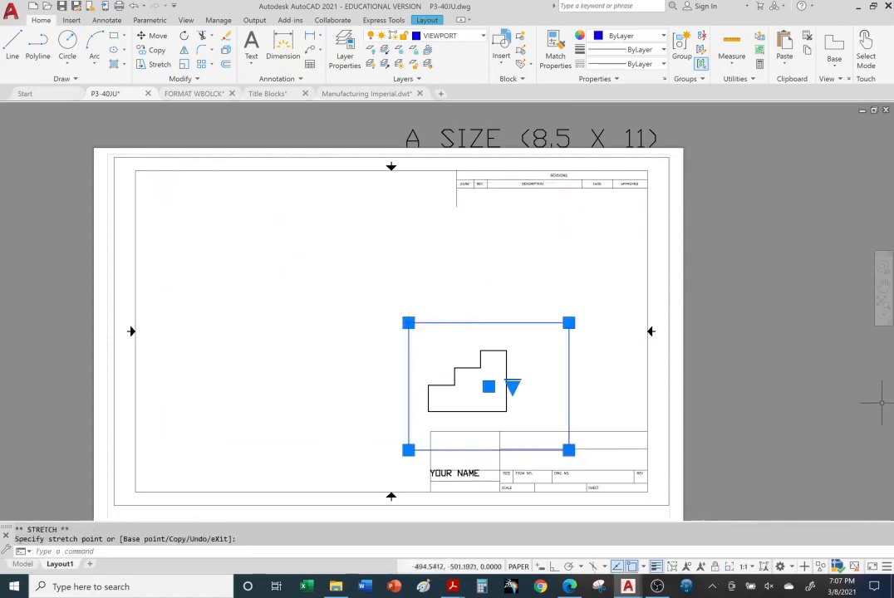
pyautogui.press('Escape')
pyautogui.press('Escape')
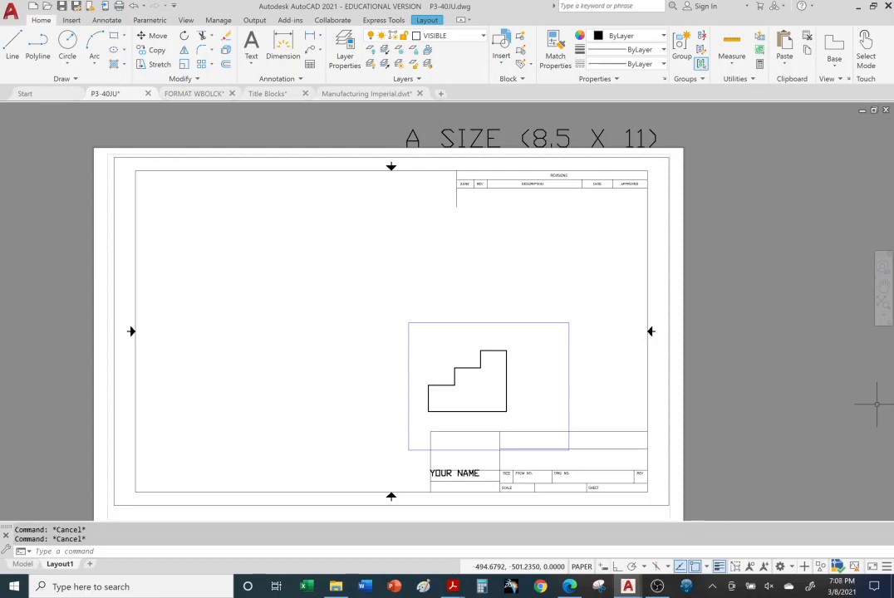
# Stretch the viewport's upper-left corner back out near the sheet border to enclose all three part views
pyautogui.click(435, 322)
pyautogui.click(408, 322)
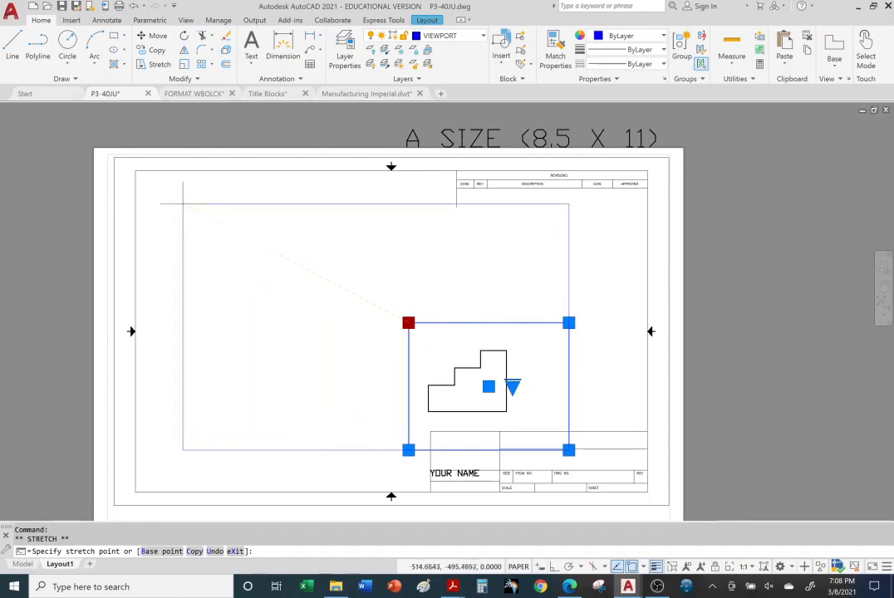
pyautogui.click(150, 186)
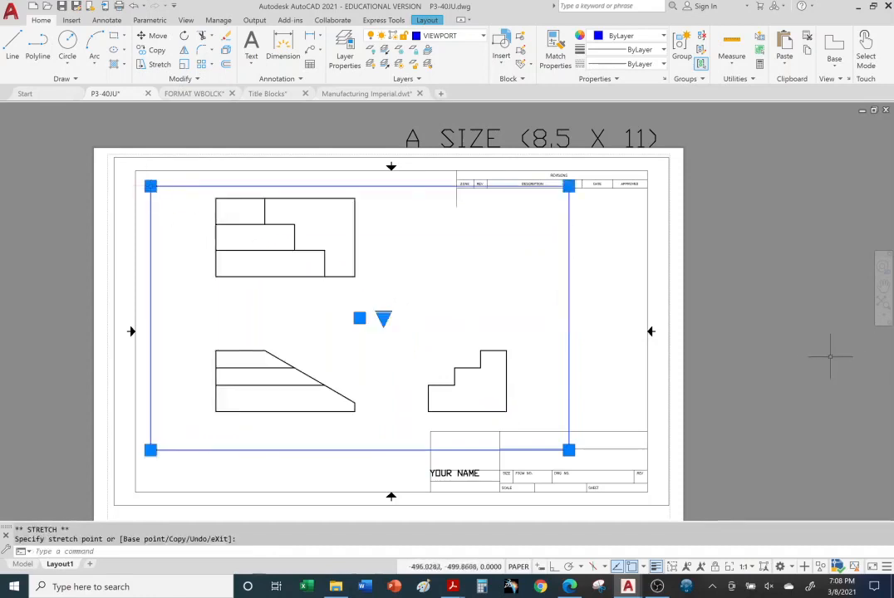
pyautogui.press('Escape')
pyautogui.press('Escape')
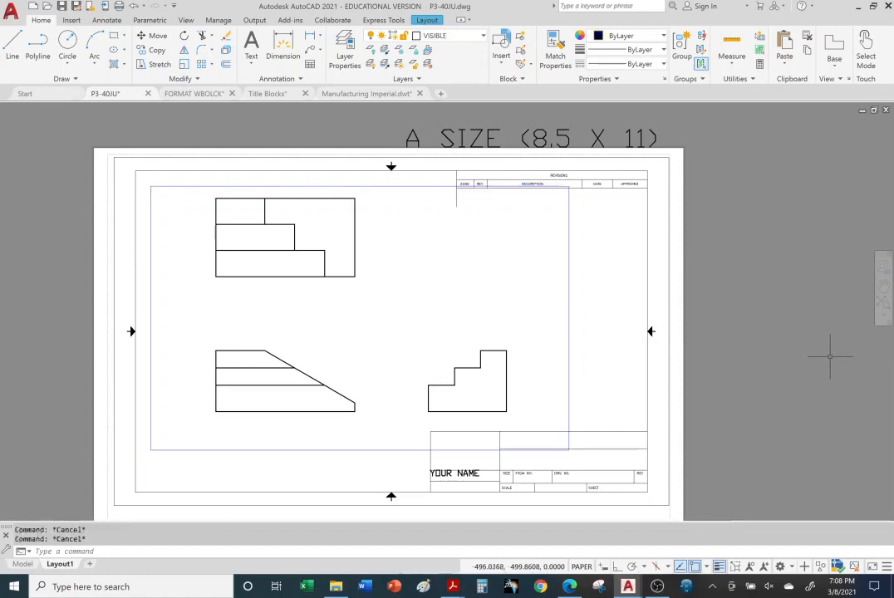
# Erase the 1:1 rectangular viewport from the A size layout
pyautogui.click(569, 290)
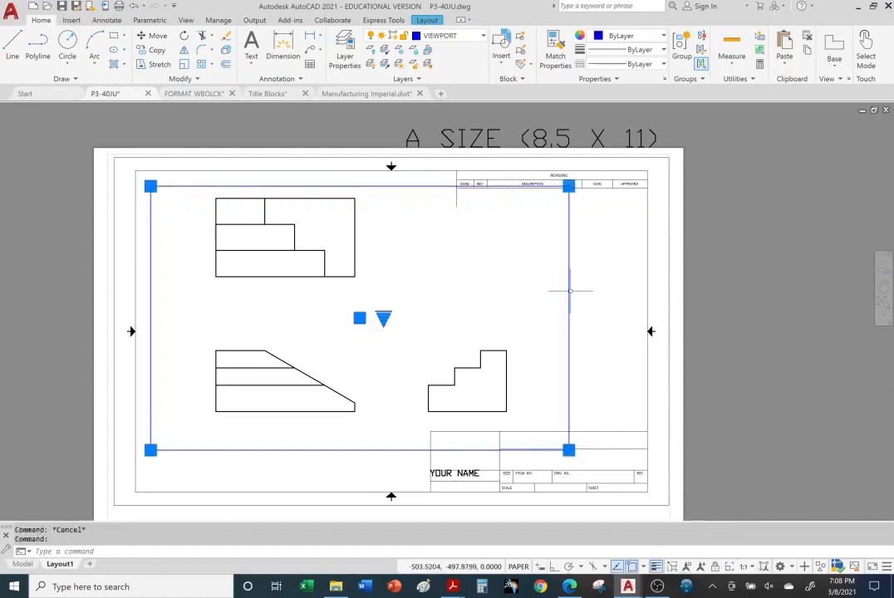
pyautogui.press('Delete')
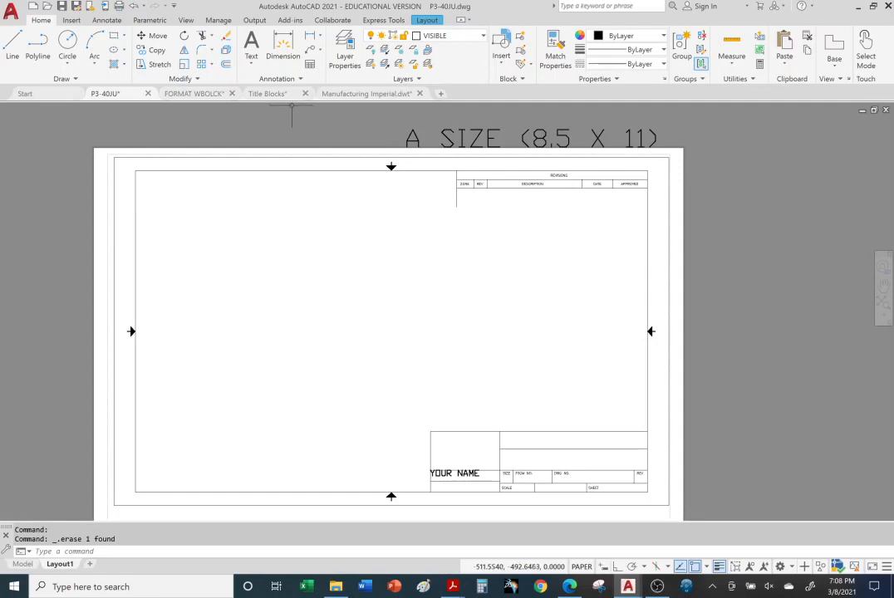
# Create a polygonal viewport on the A size layout that follows the inner border and skirts the revisions block and title block
pyautogui.click(426, 21)
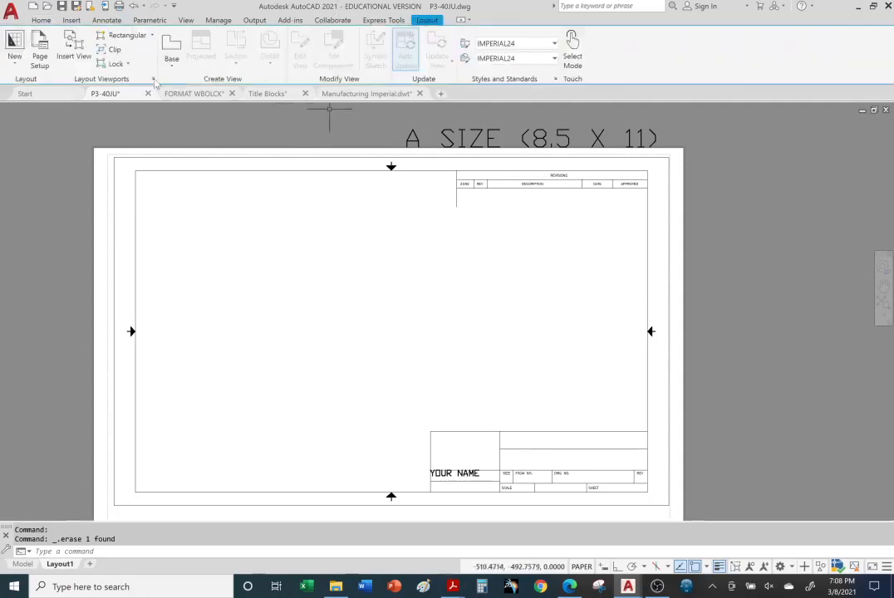
pyautogui.click(154, 37)
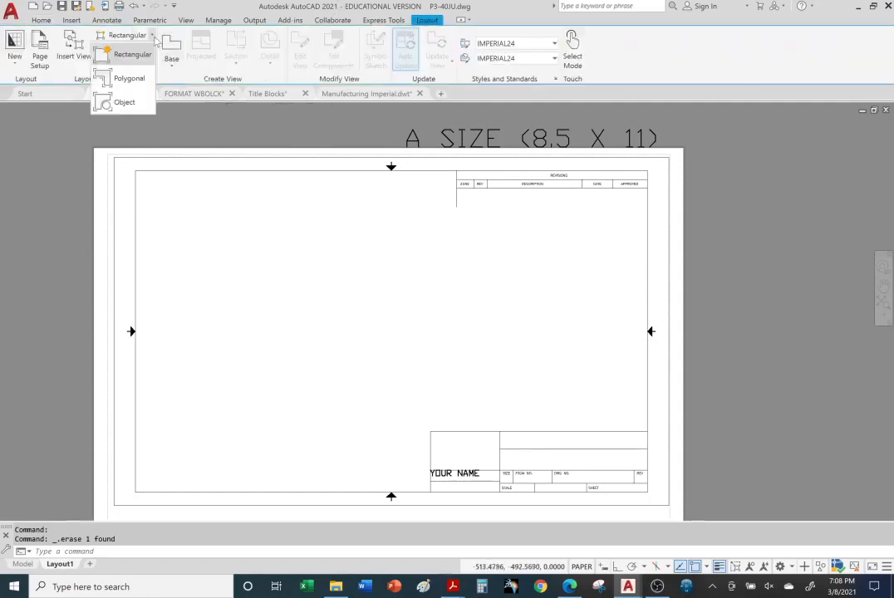
pyautogui.click(133, 78)
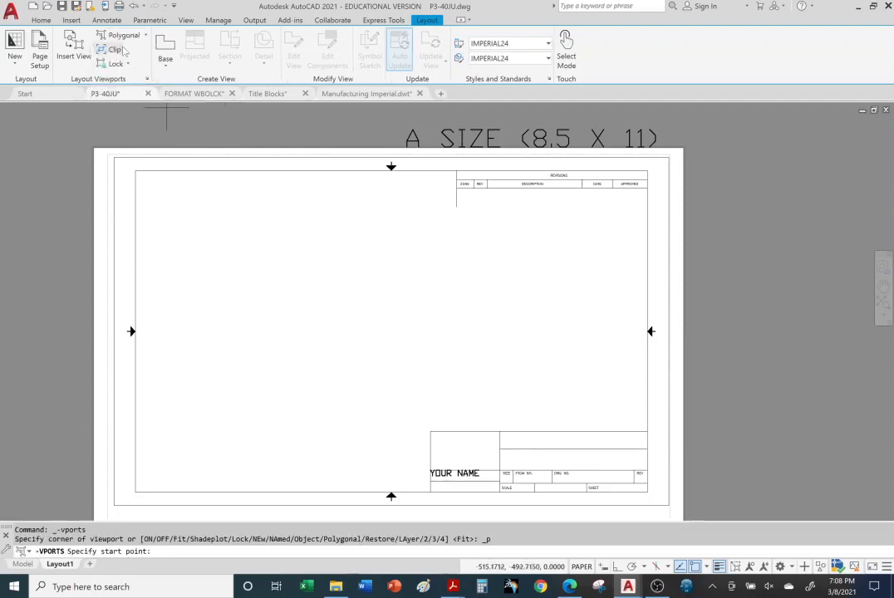
pyautogui.click(135, 170)
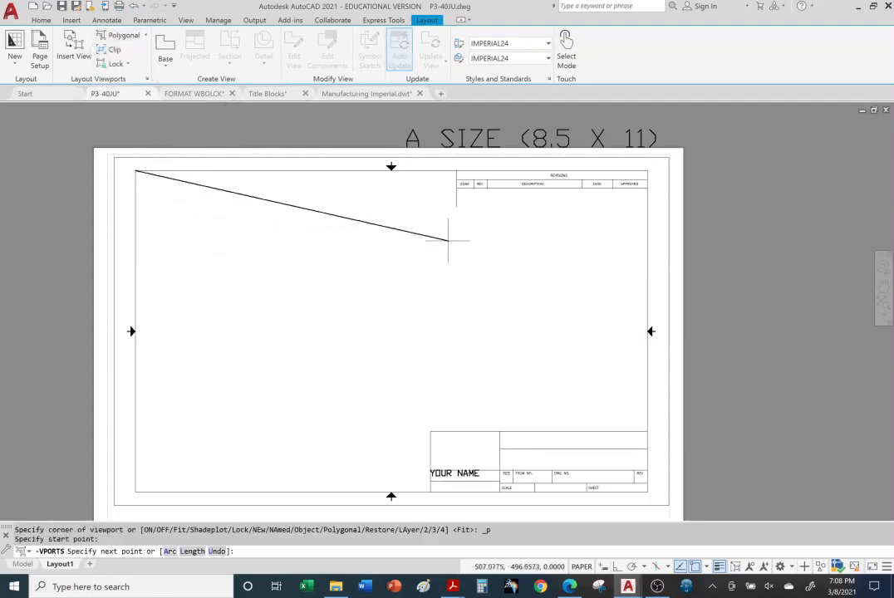
pyautogui.click(456, 171)
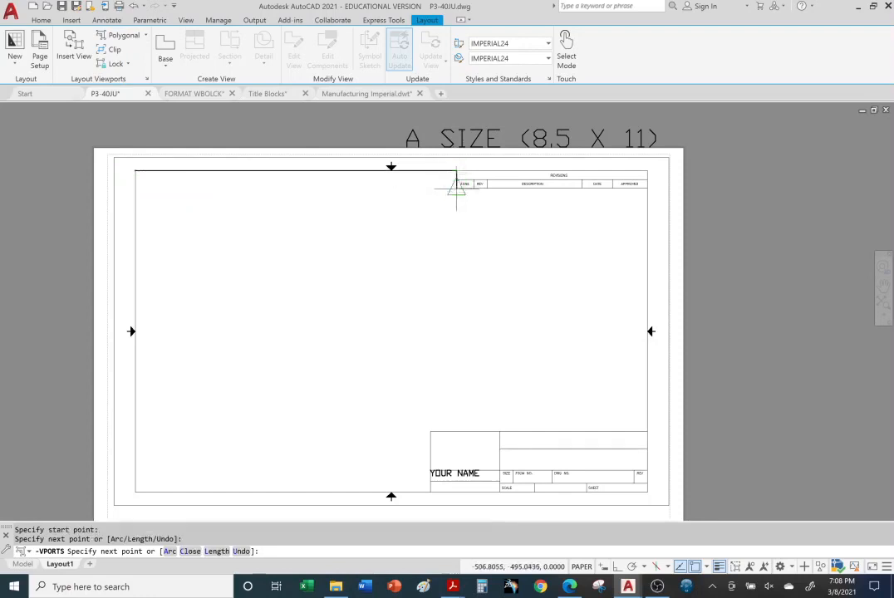
pyautogui.click(457, 189)
pyautogui.click(648, 189)
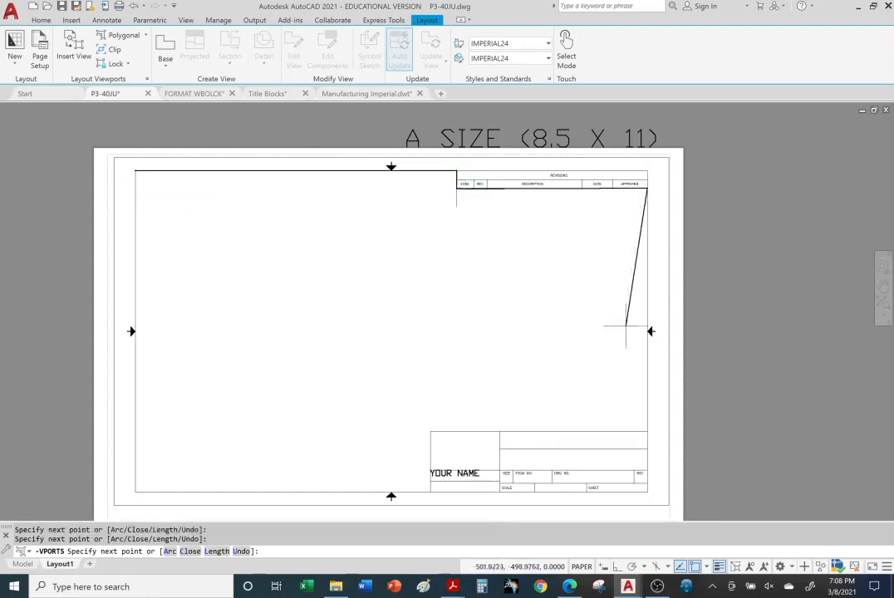
pyautogui.click(647, 432)
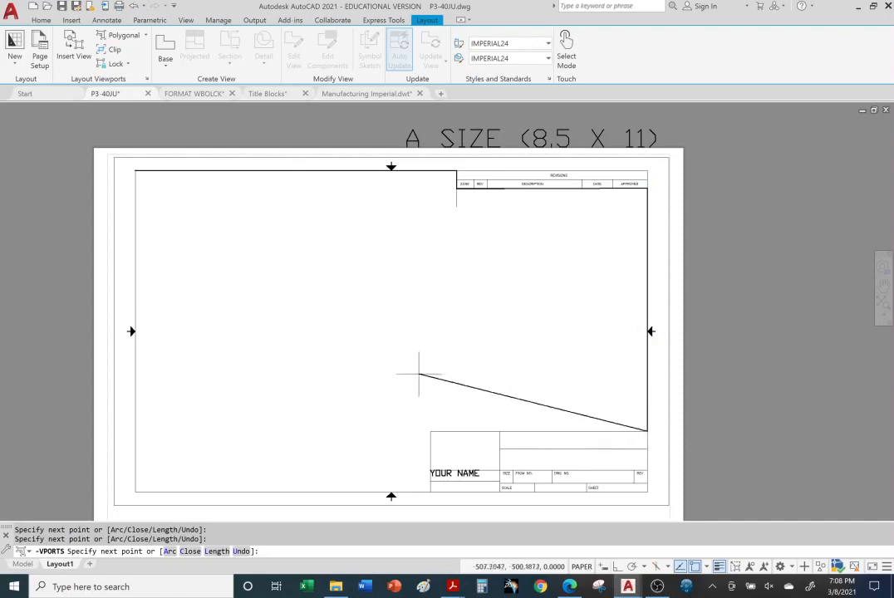
pyautogui.click(430, 431)
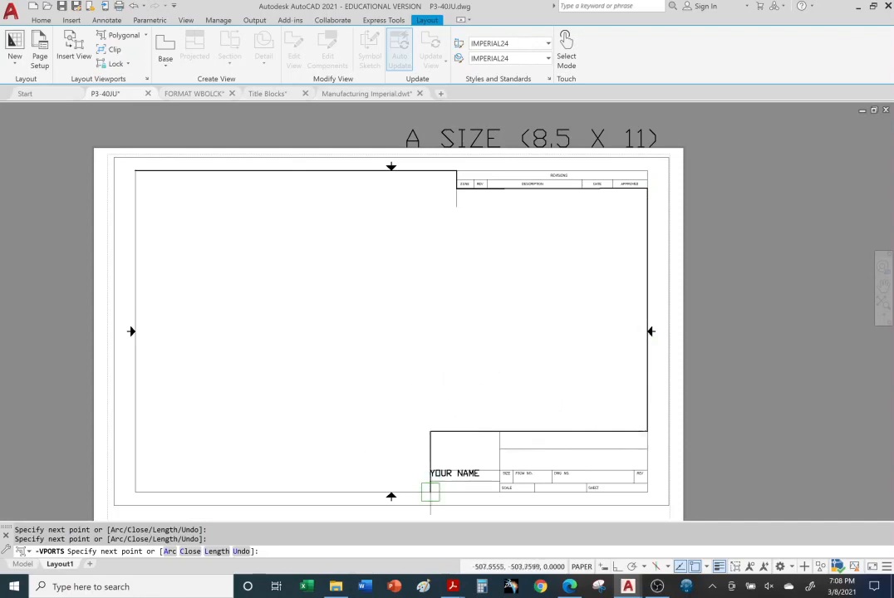
pyautogui.click(430, 492)
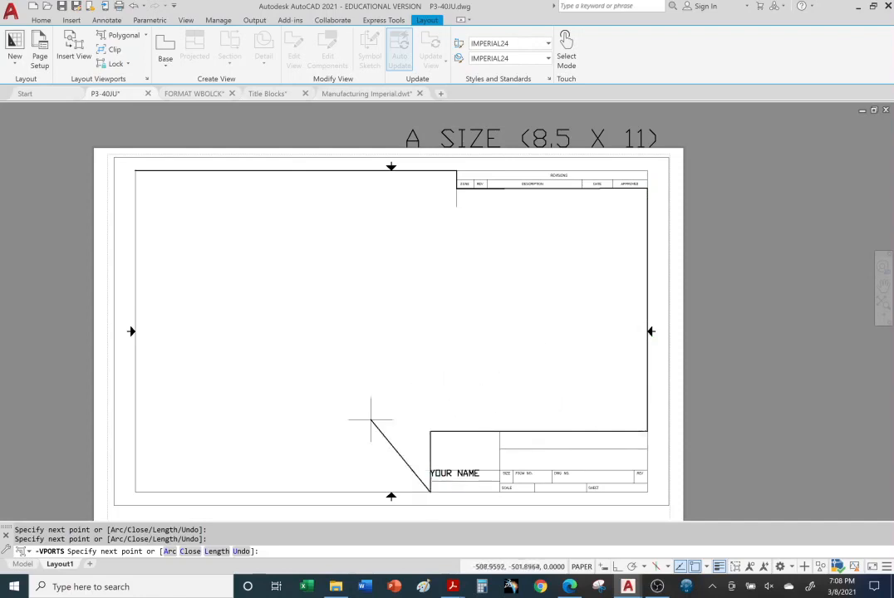
pyautogui.click(169, 492)
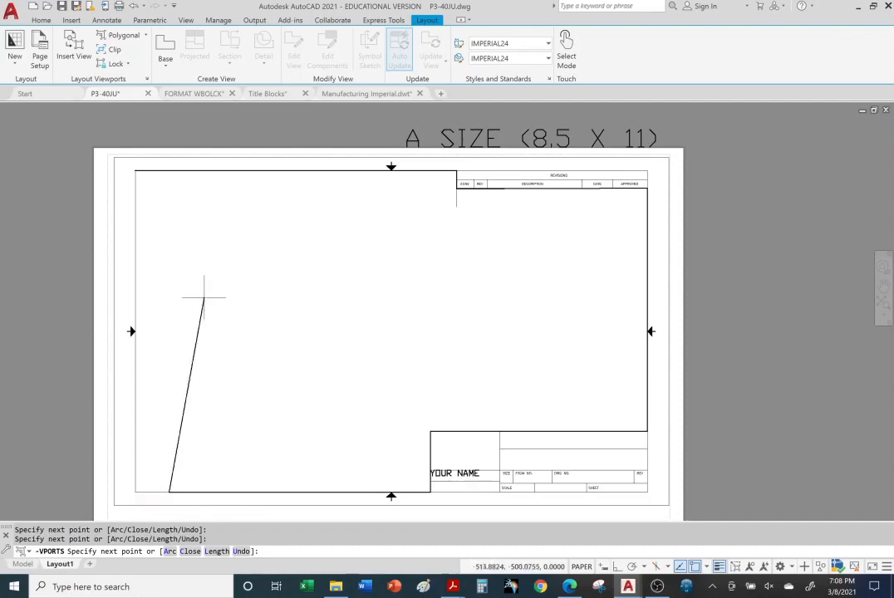
pyautogui.click(136, 171)
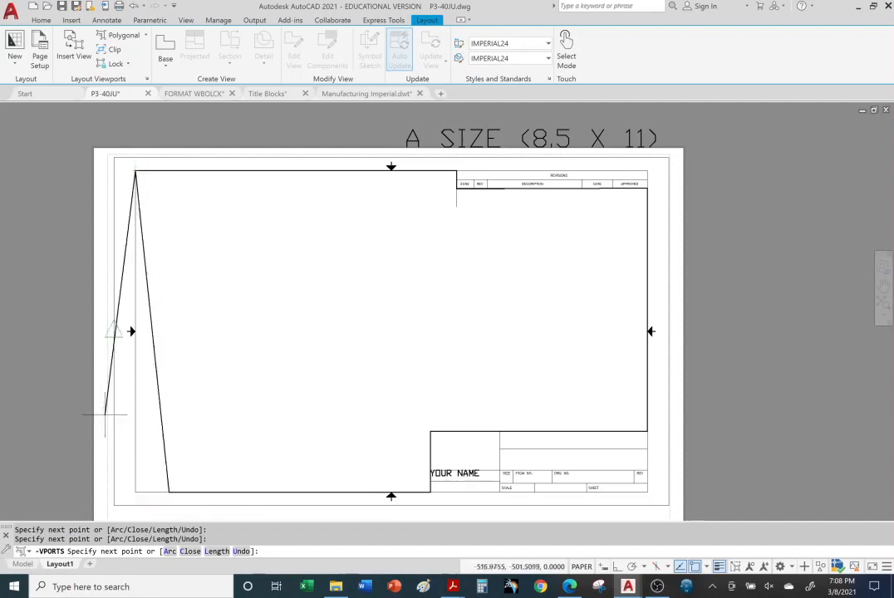
pyautogui.rightClick(43, 277)
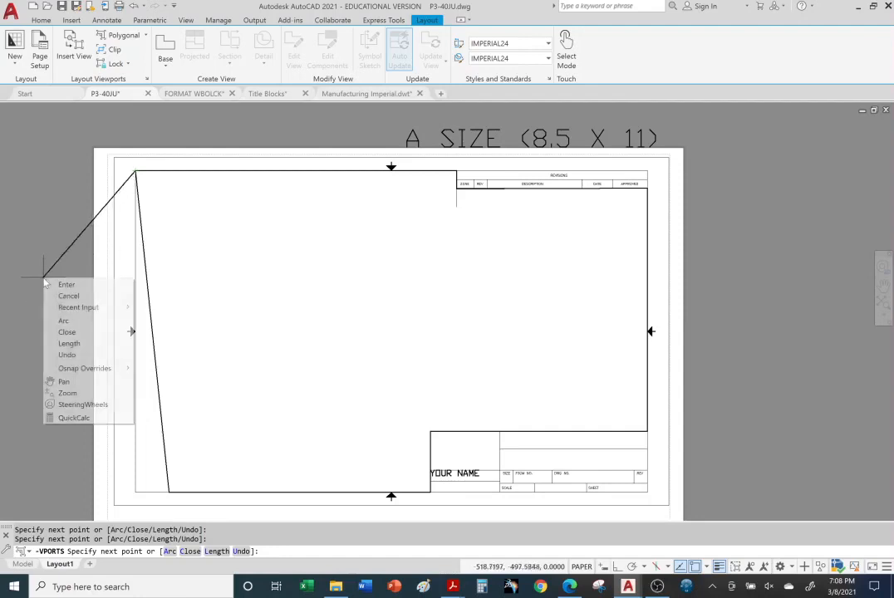
pyautogui.click(66, 285)
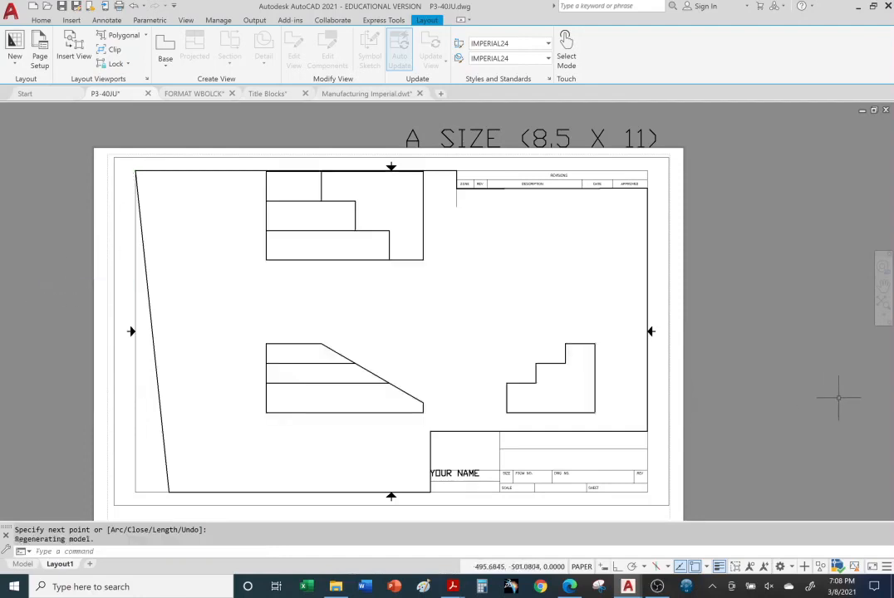
# Activate the polygonal viewport, set its scale to 1:1, reposition the three part views inside it, and return to paper space
pyautogui.moveTo(499, 299); pyautogui.dragTo(492, 305, button='middle')
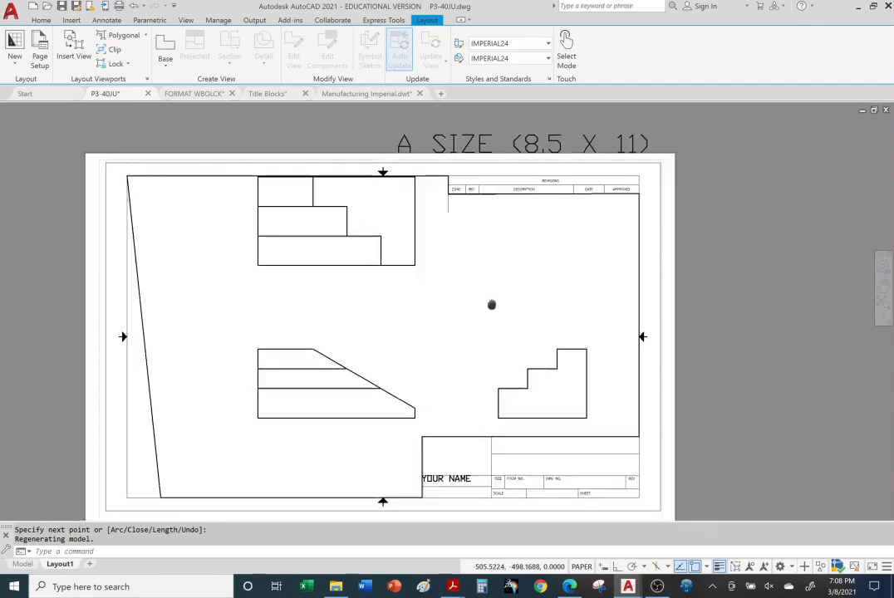
pyautogui.click(436, 306)
pyautogui.doubleClick(590, 497)
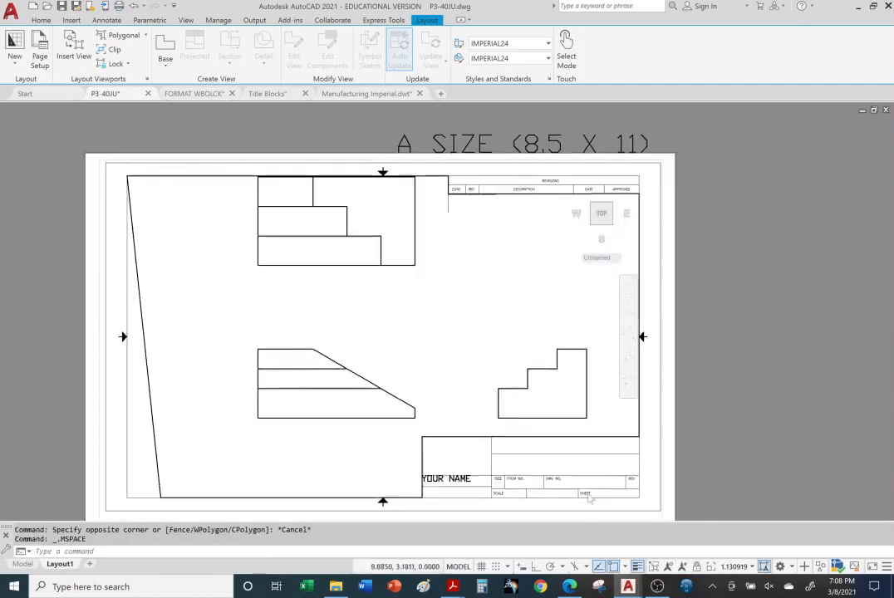
pyautogui.click(753, 568)
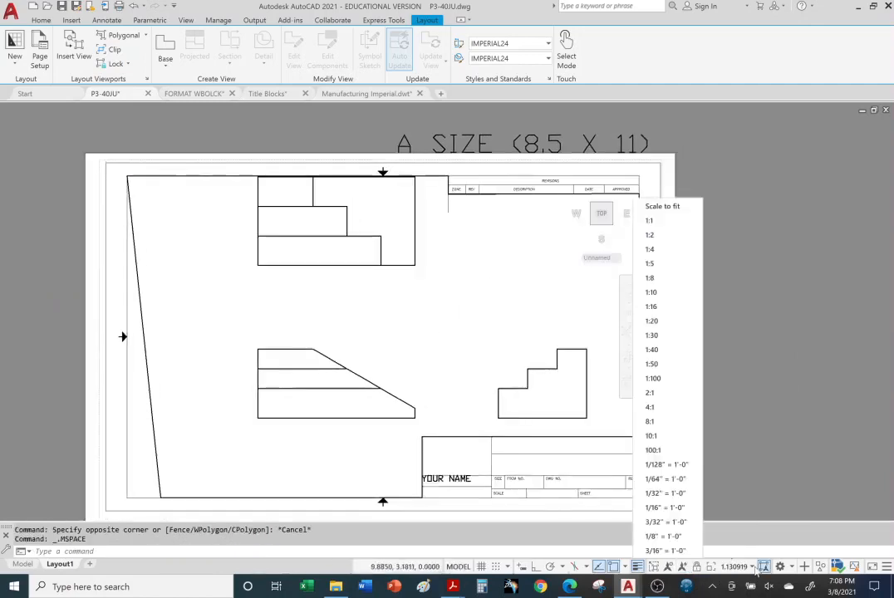
pyautogui.click(653, 240)
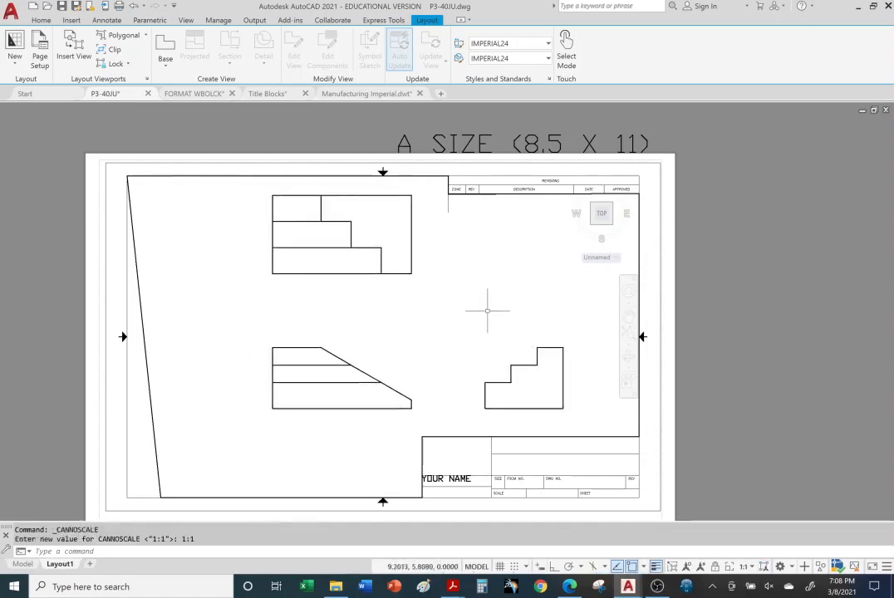
pyautogui.moveTo(453, 289); pyautogui.dragTo(382, 296, button='middle')
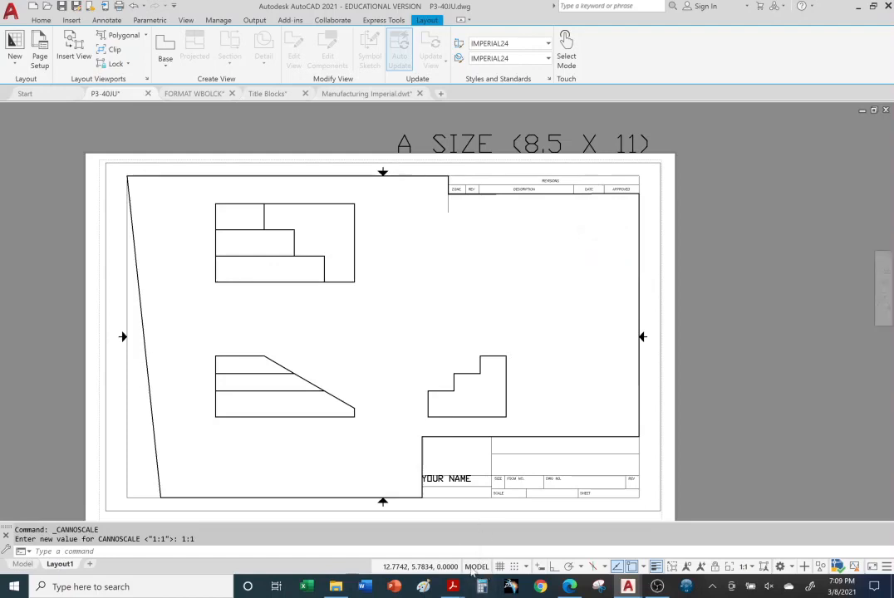
pyautogui.click(477, 566)
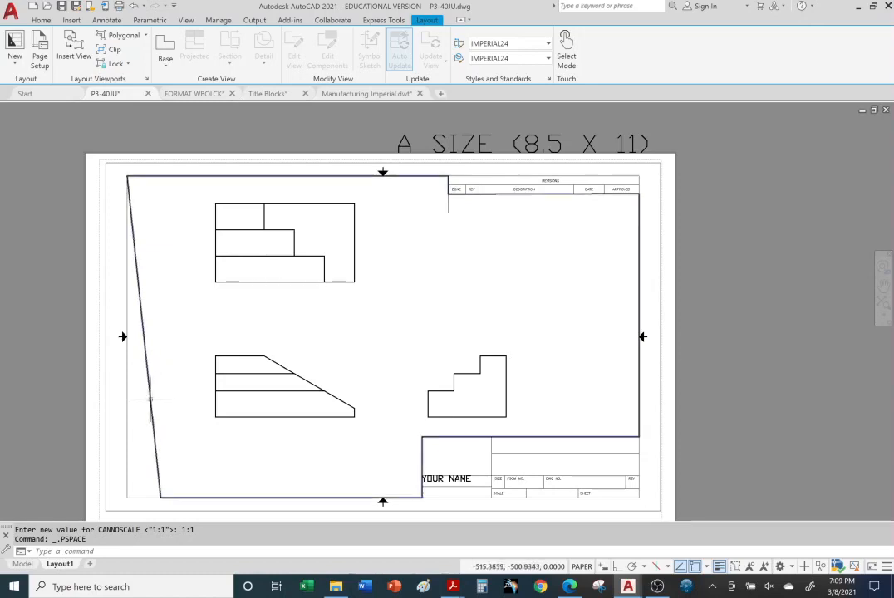
# Move the polygonal viewport's boundary to the VIEWPORT layer
pyautogui.click(47, 19)
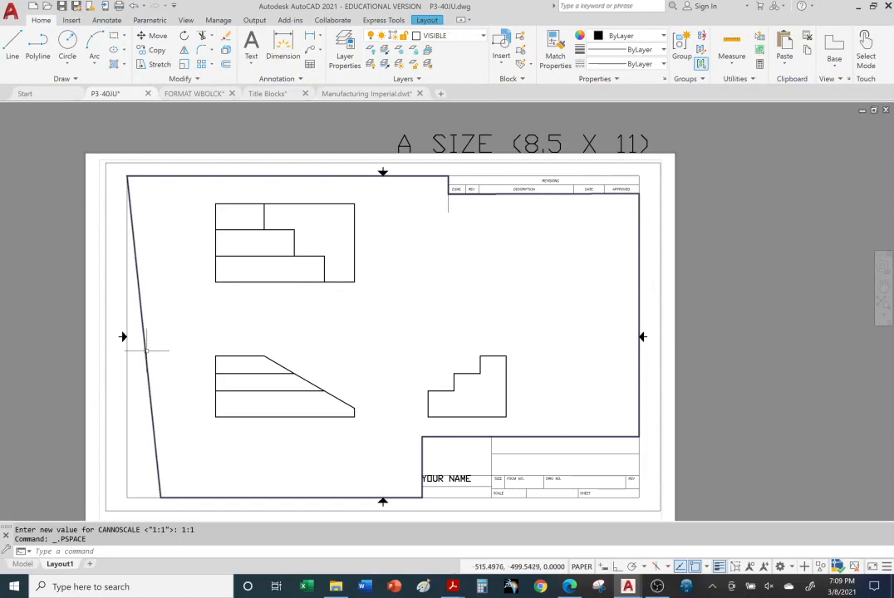
pyautogui.click(140, 306)
pyautogui.click(483, 38)
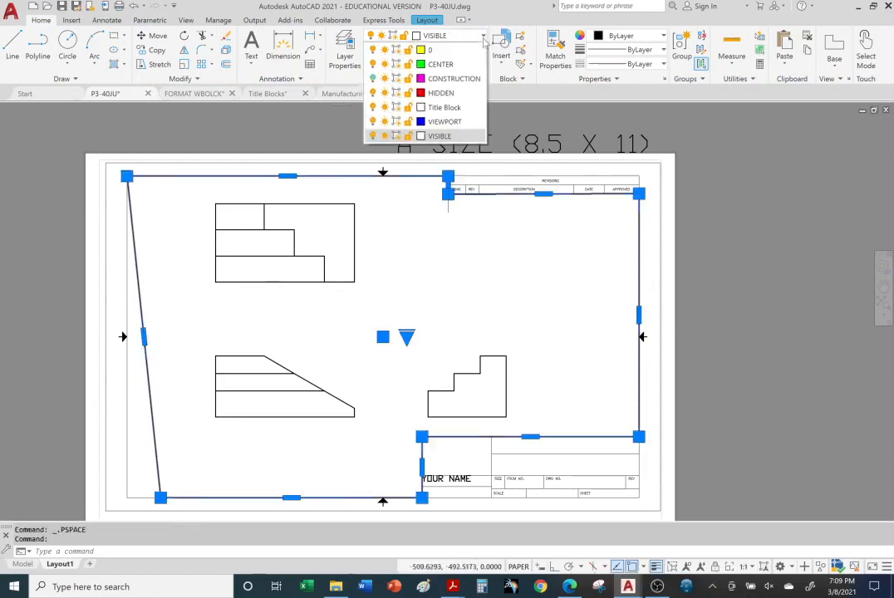
pyautogui.click(450, 123)
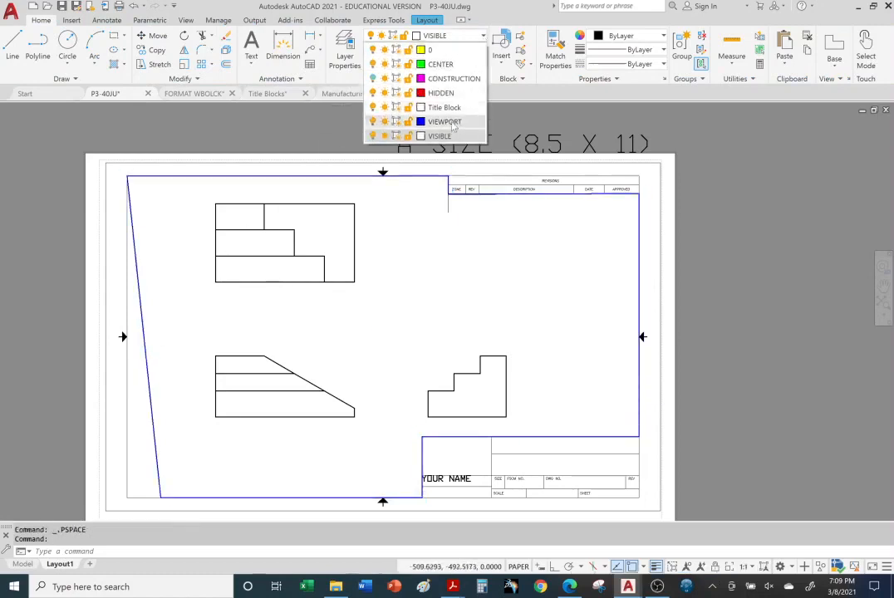
pyautogui.press('Escape')
pyautogui.press('Escape')
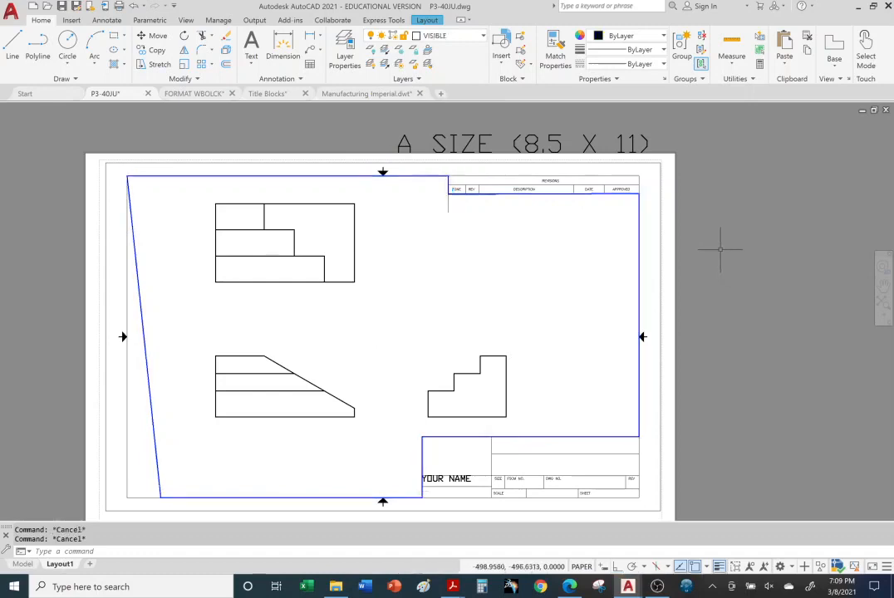
# Stretch the polygonal viewport's lower-left corner to the lower-left corner of the inner border
pyautogui.click(158, 470)
pyautogui.click(161, 497)
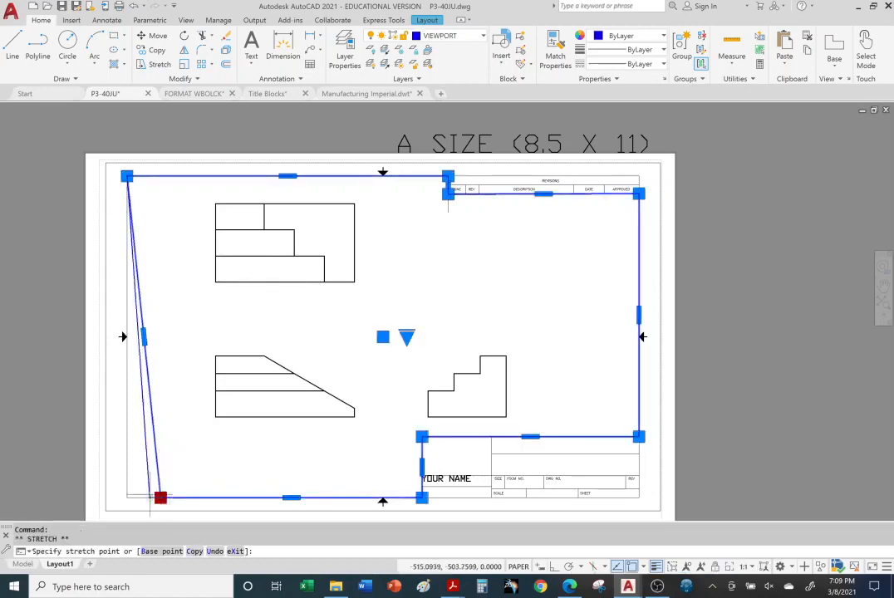
pyautogui.click(126, 498)
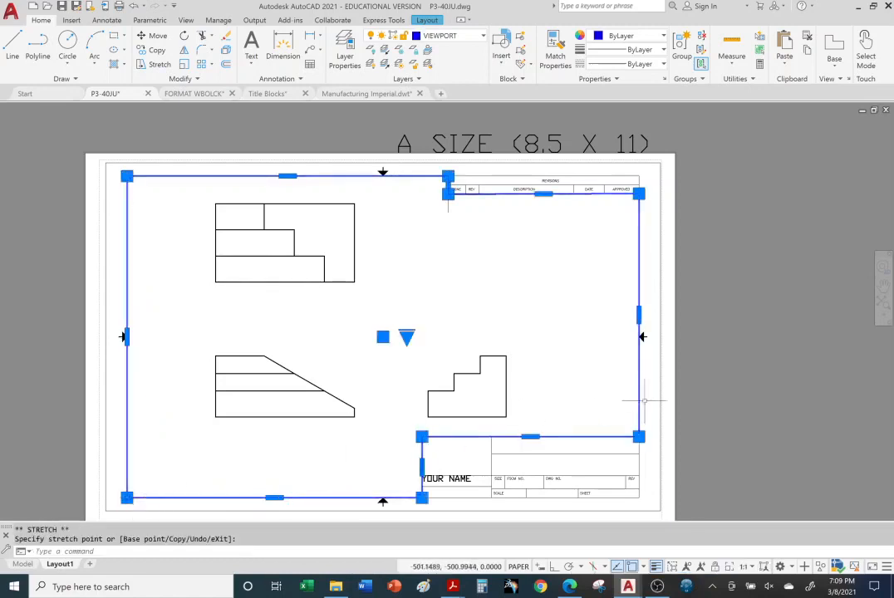
pyautogui.press('Escape')
pyautogui.press('Escape')
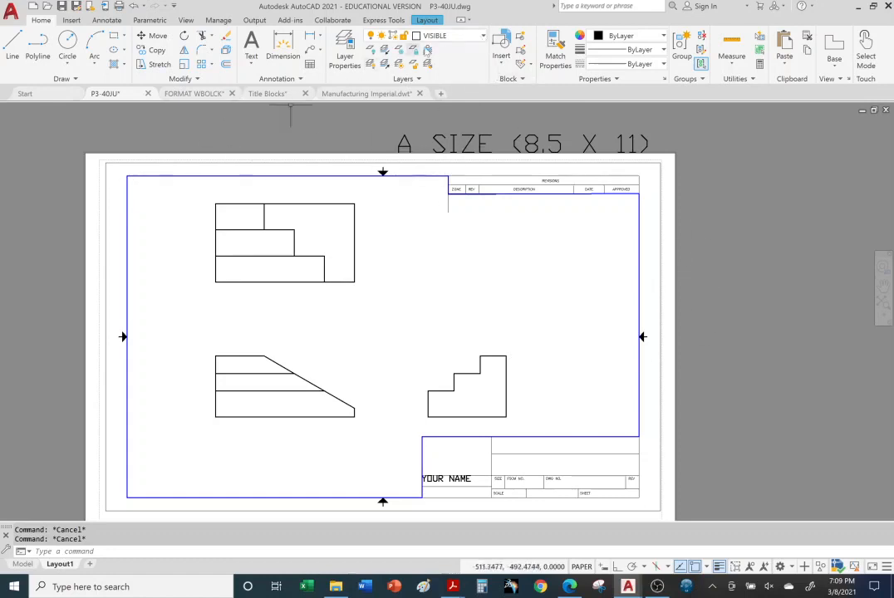
# Turn off the VIEWPORT layer to hide the viewport boundary on the layout
pyautogui.click(483, 37)
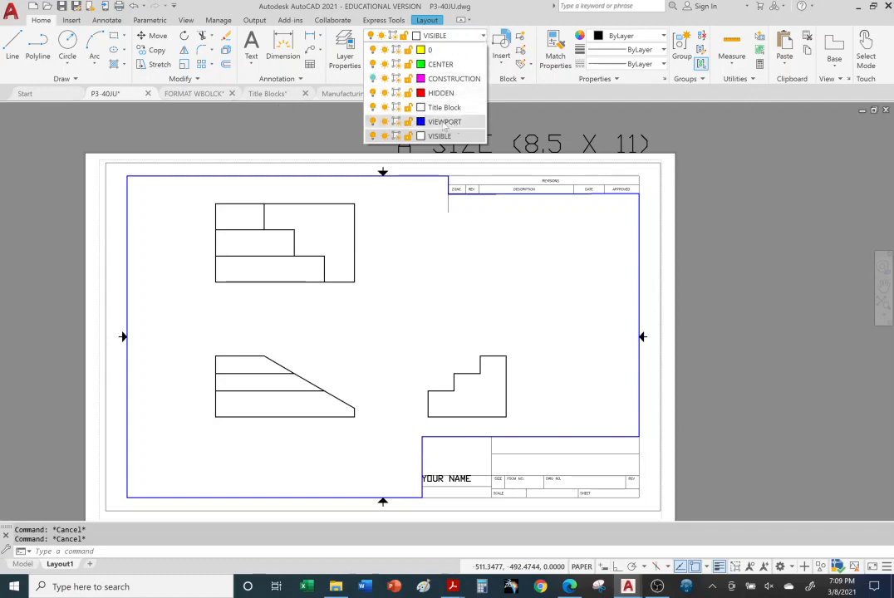
pyautogui.click(374, 122)
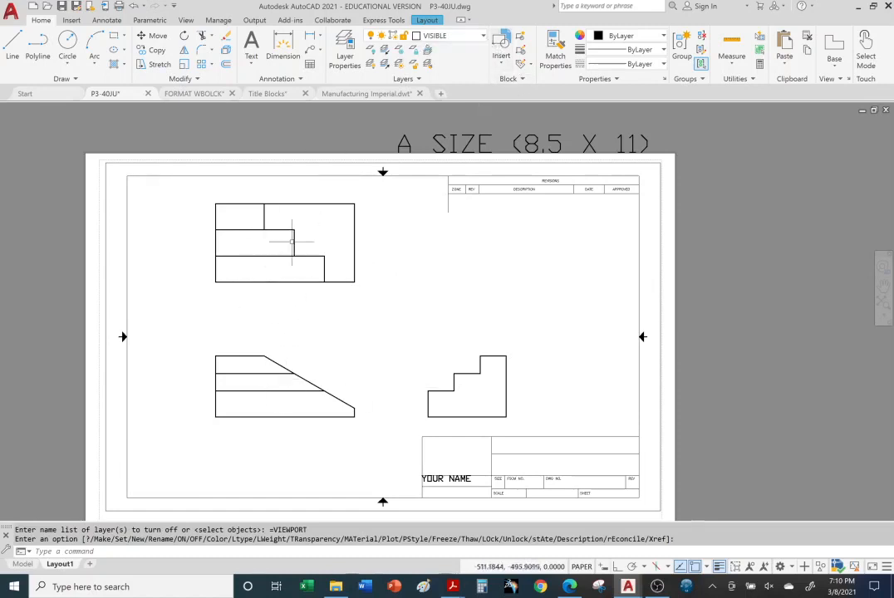
# Turn off the current VISIBLE layer
pyautogui.click(483, 37)
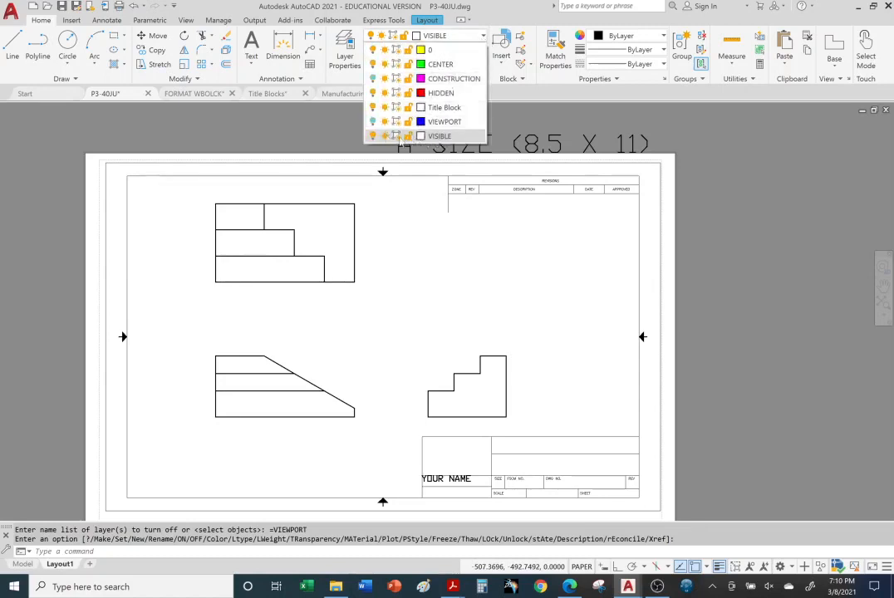
pyautogui.click(372, 138)
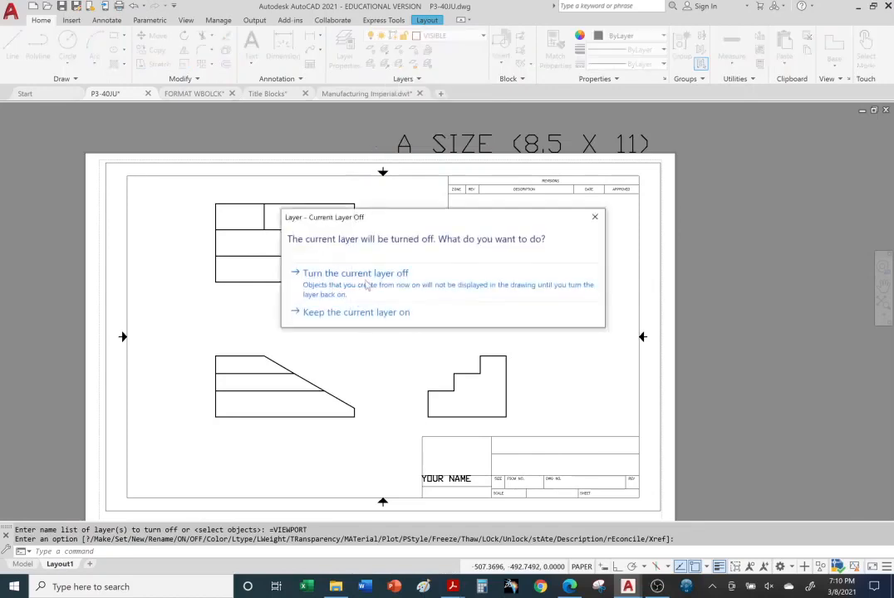
pyautogui.click(303, 275)
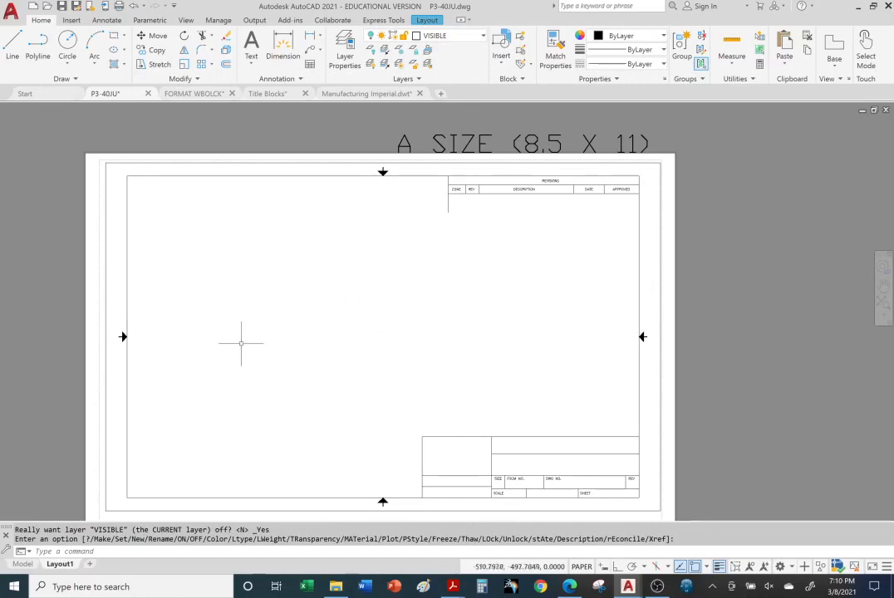
# Turn the VISIBLE layer back on from model space and return to Layout1
pyautogui.click(23, 565)
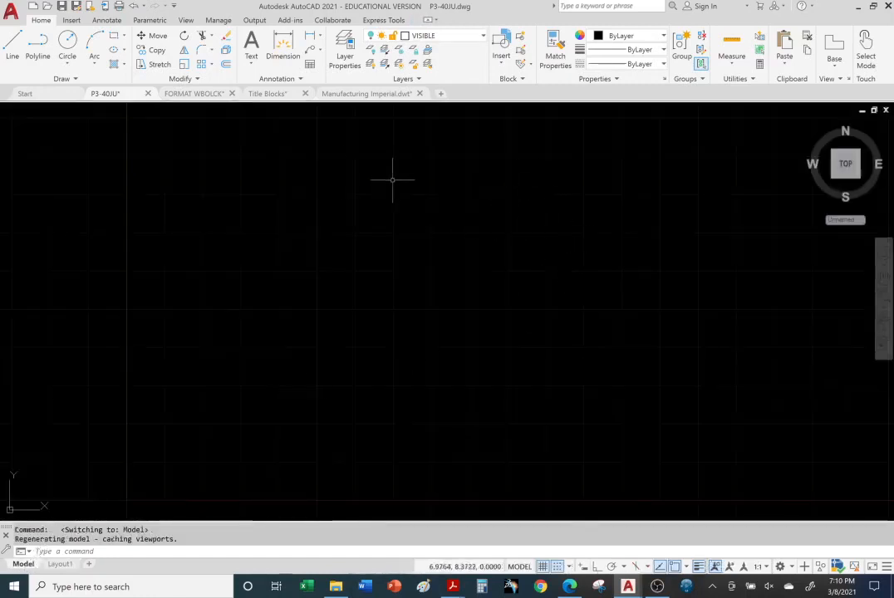
pyautogui.click(483, 37)
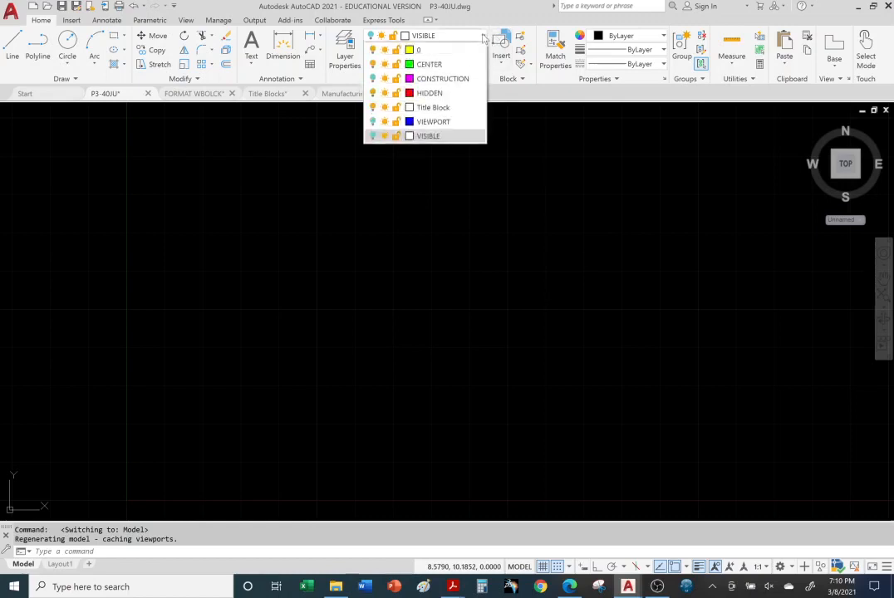
pyautogui.click(373, 136)
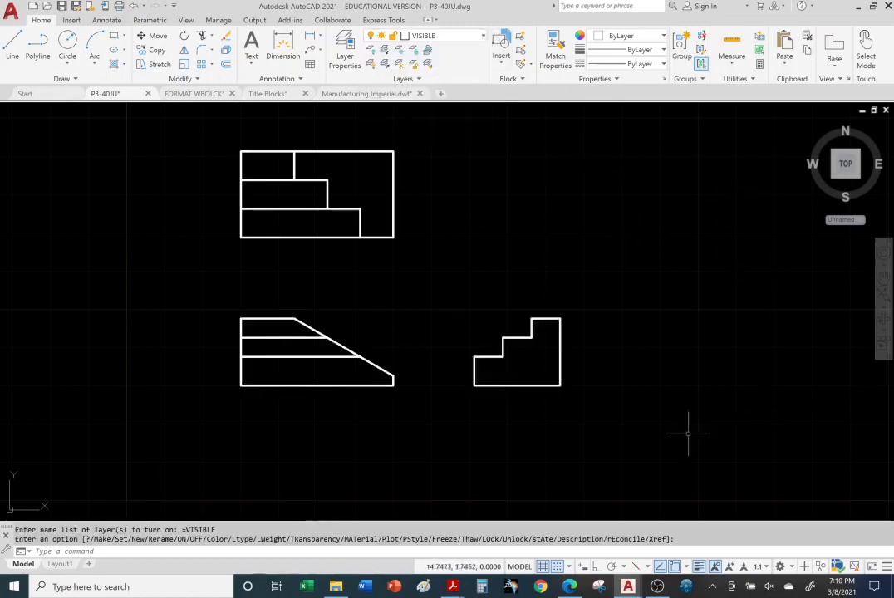
pyautogui.click(60, 564)
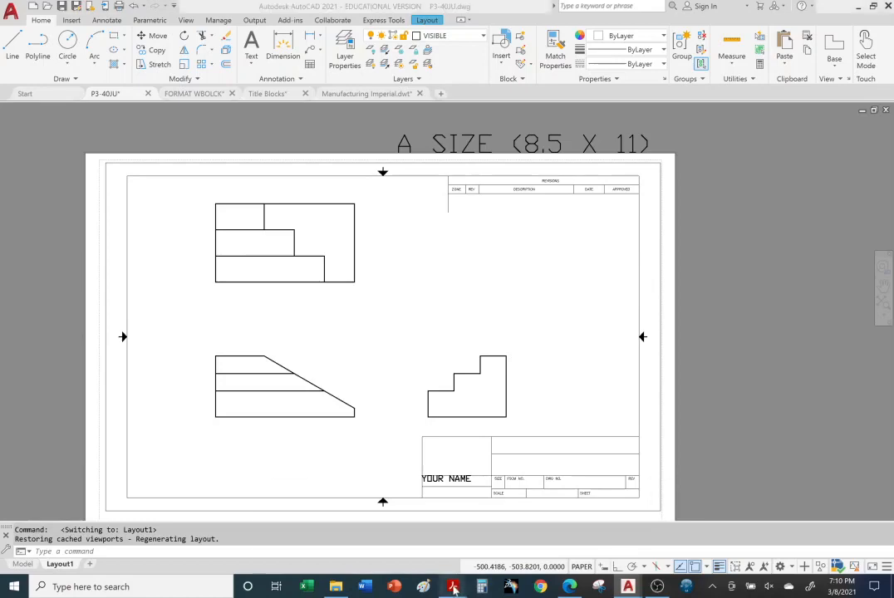
# Switch to the Title Blocks PDF in Adobe Acrobat Reader and review its pages on page setup, viewport scale and layer properties
pyautogui.moveTo(450, 590)
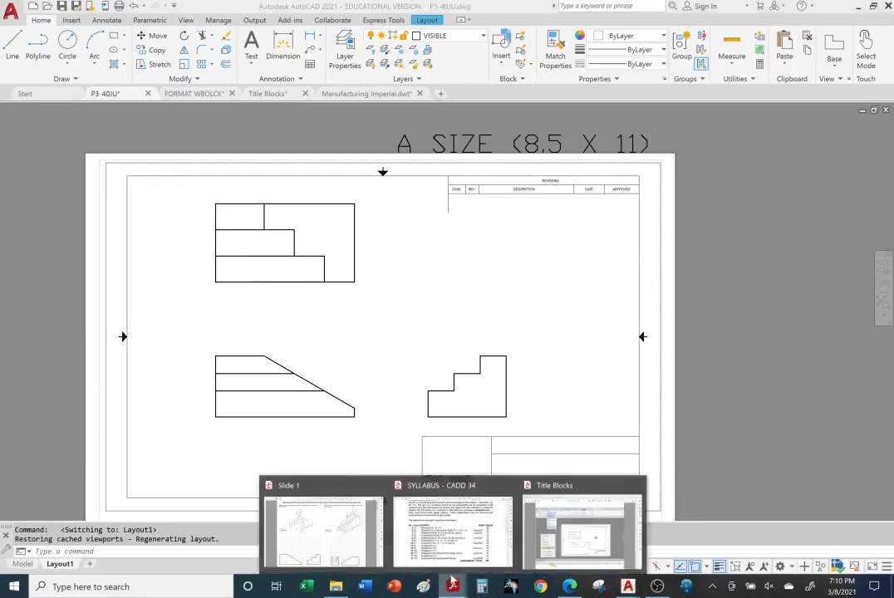
pyautogui.click(454, 565)
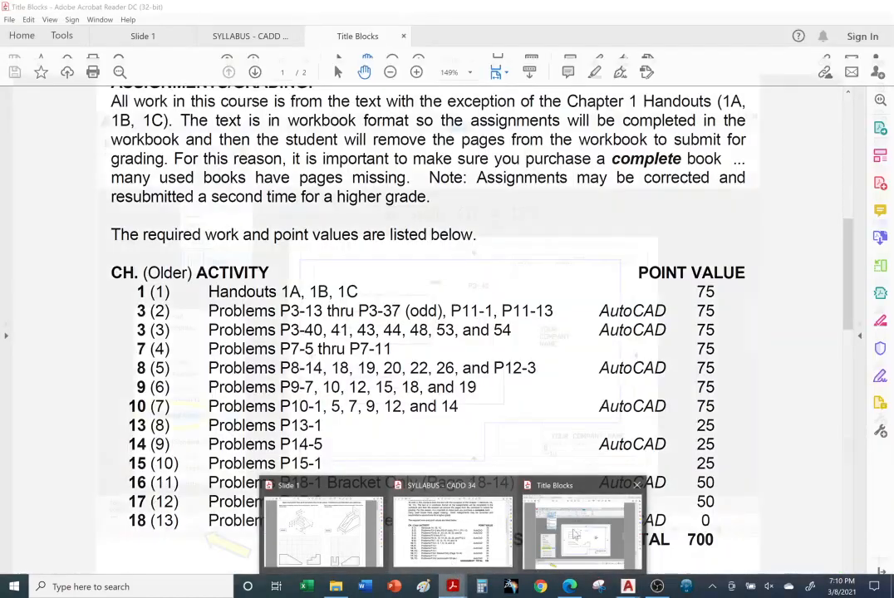
pyautogui.click(582, 532)
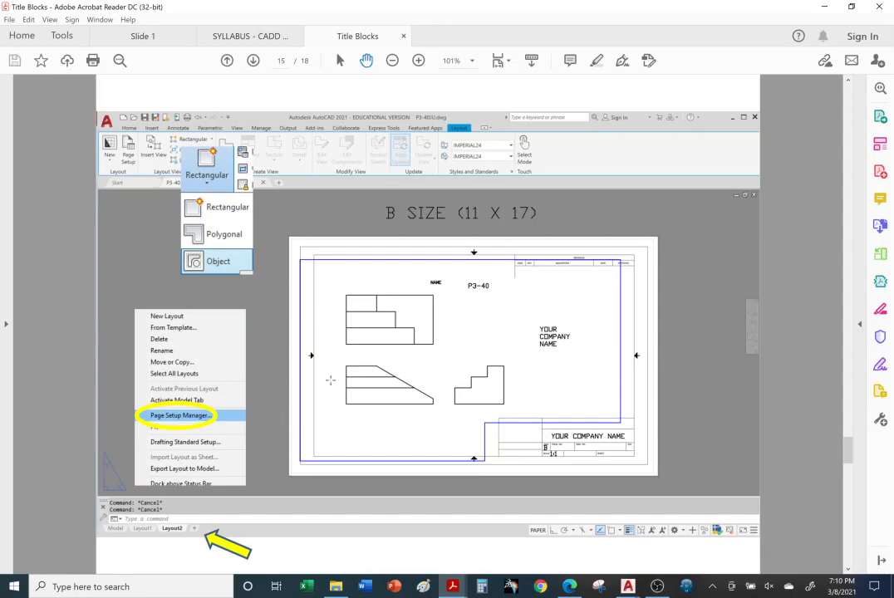
pyautogui.scroll(-1, 252, 400)
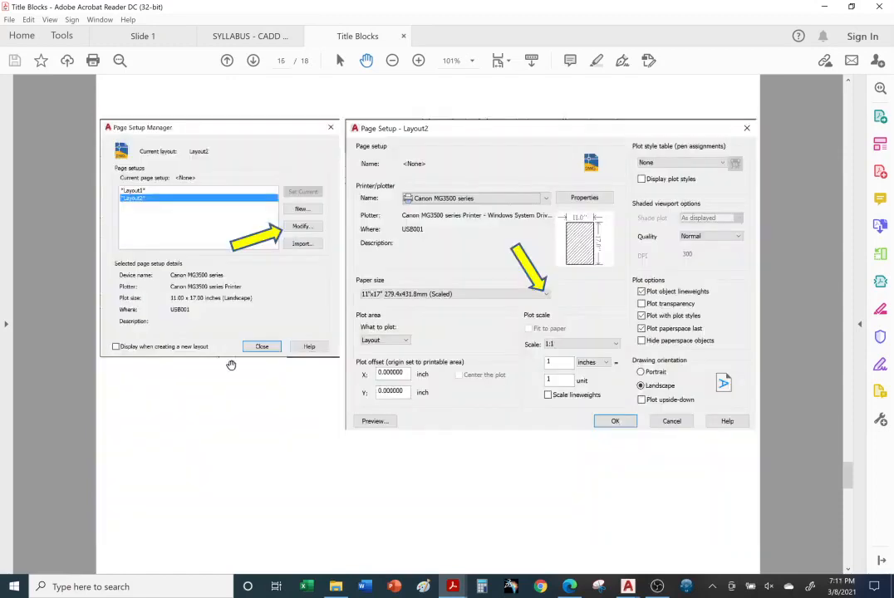
pyautogui.scroll(1, 309, 325)
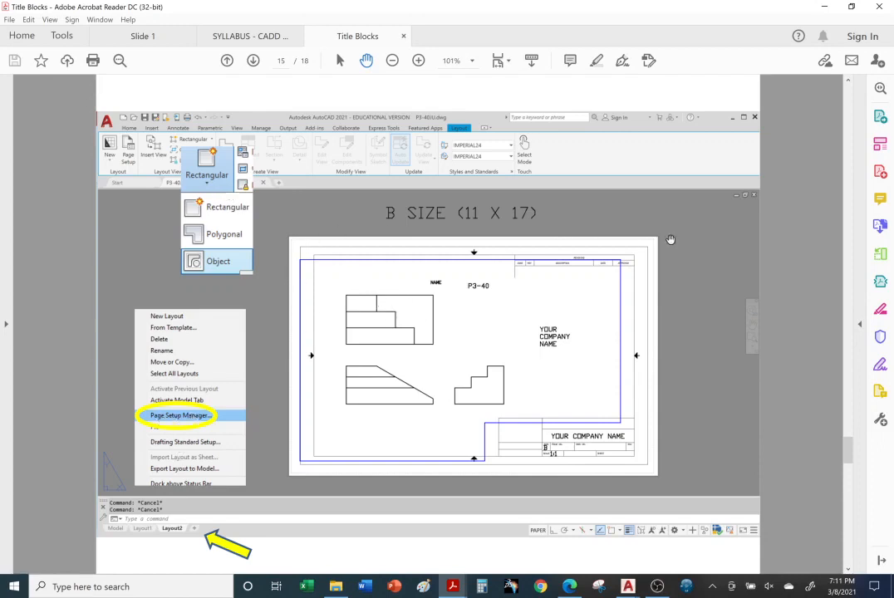
pyautogui.scroll(-1, 464, 427)
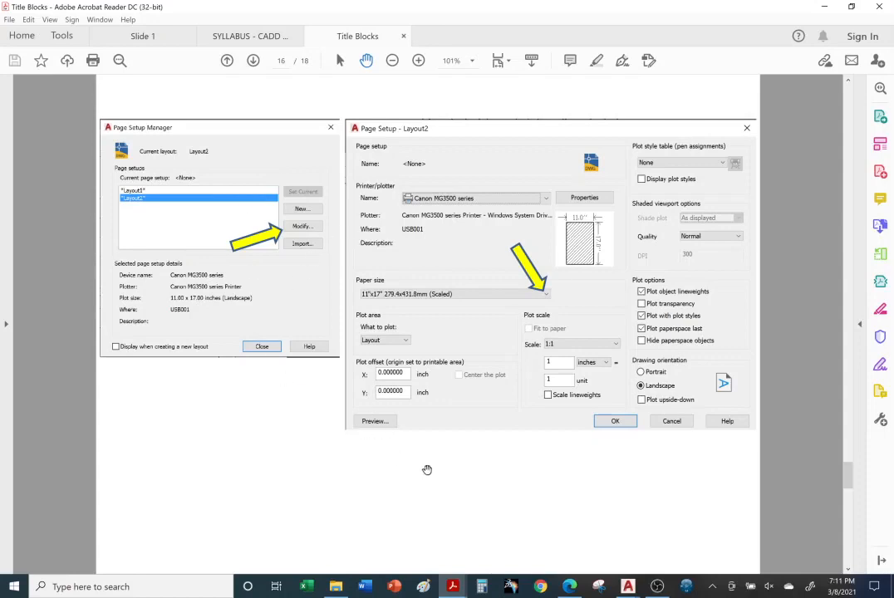
pyautogui.scroll(-1, 427, 471)
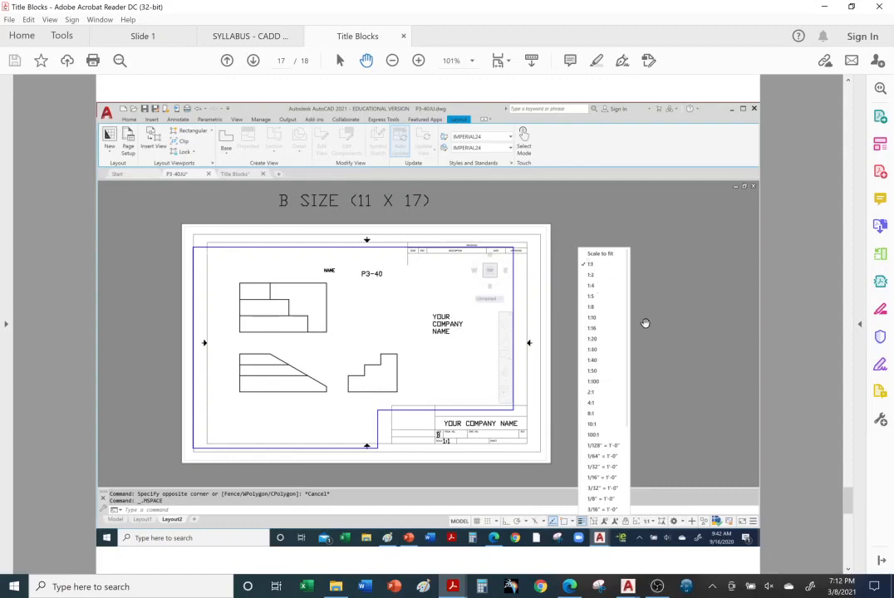
pyautogui.scroll(-2, 636, 327)
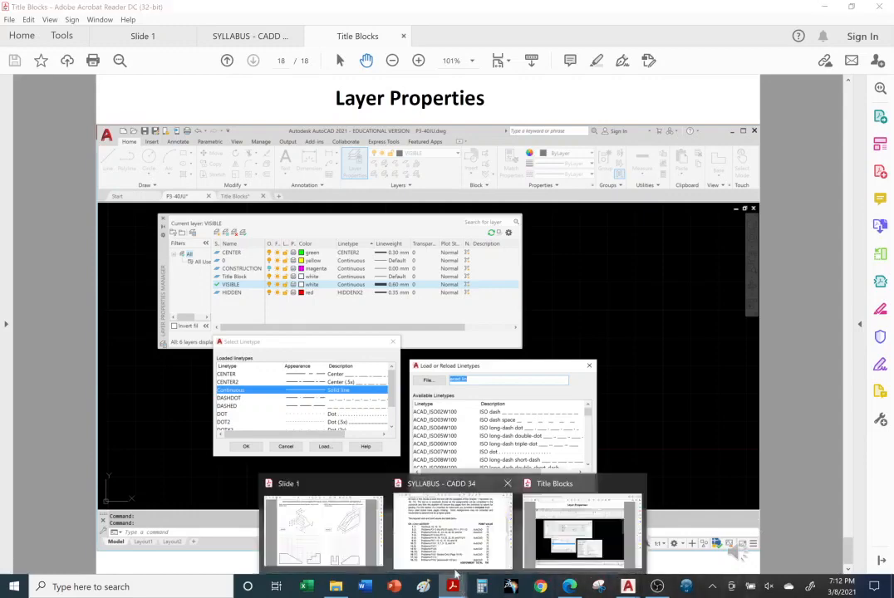
pyautogui.scroll(6, 459, 310)
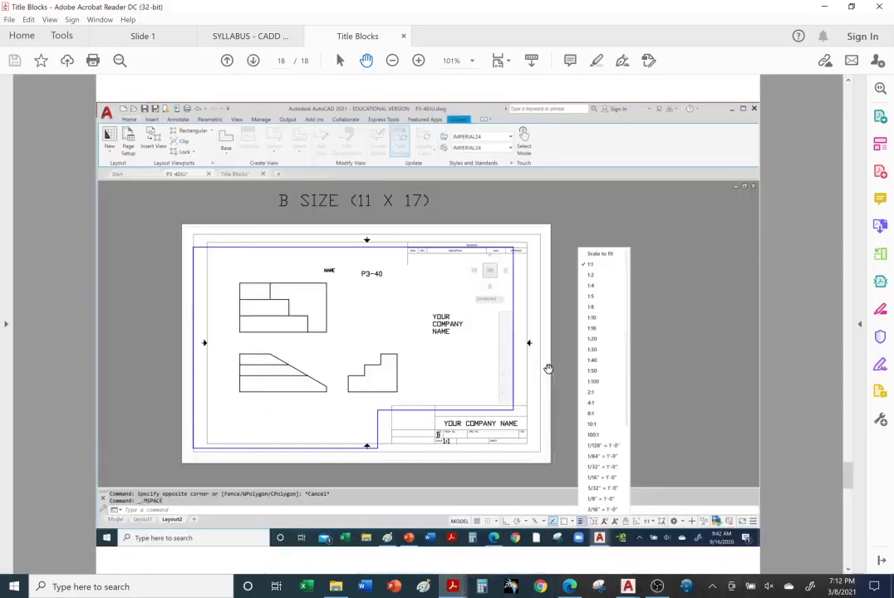
pyautogui.scroll(11, 545, 369)
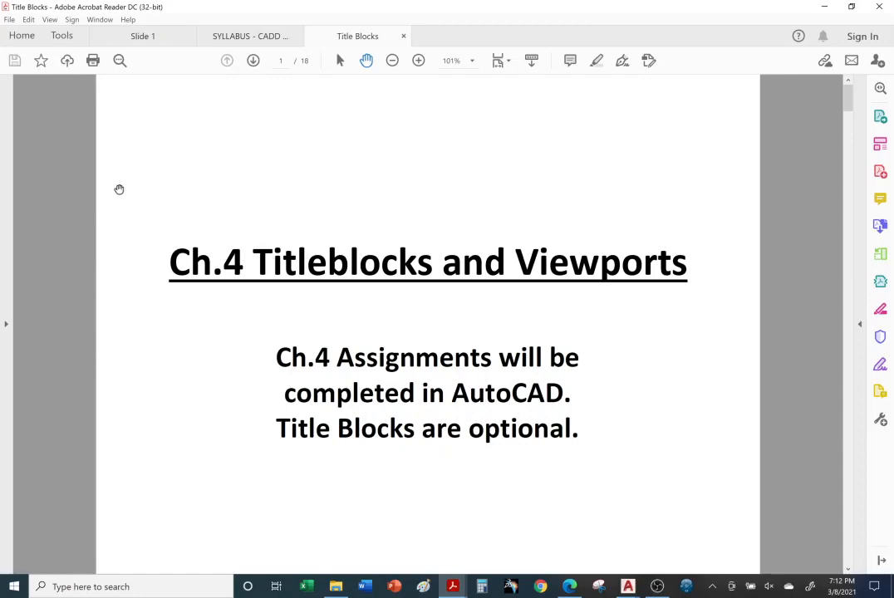
# Bring up the Slide 1 PDF and review the Chapter 4 orthographic projection problems P4-2 to P4-16 and their solution pages
pyautogui.moveTo(453, 587)
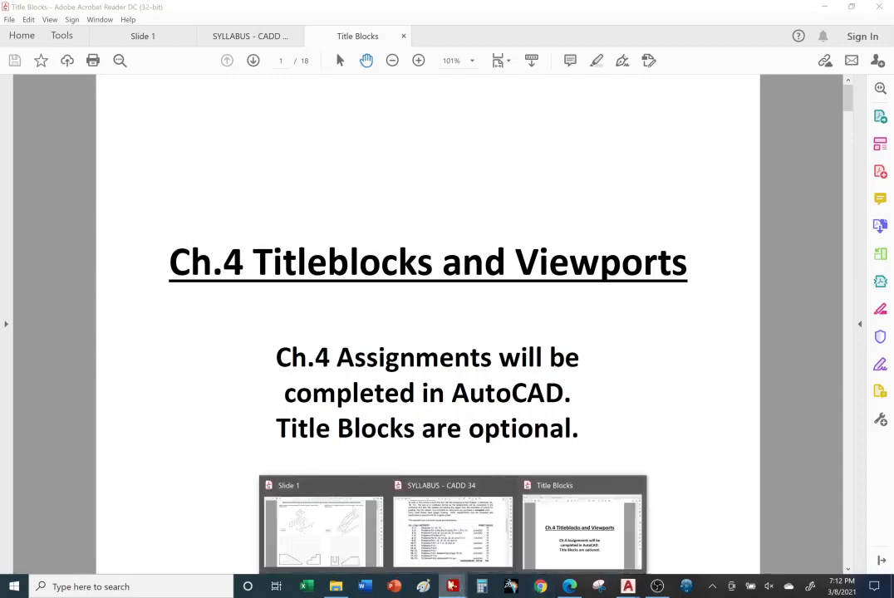
pyautogui.click(319, 558)
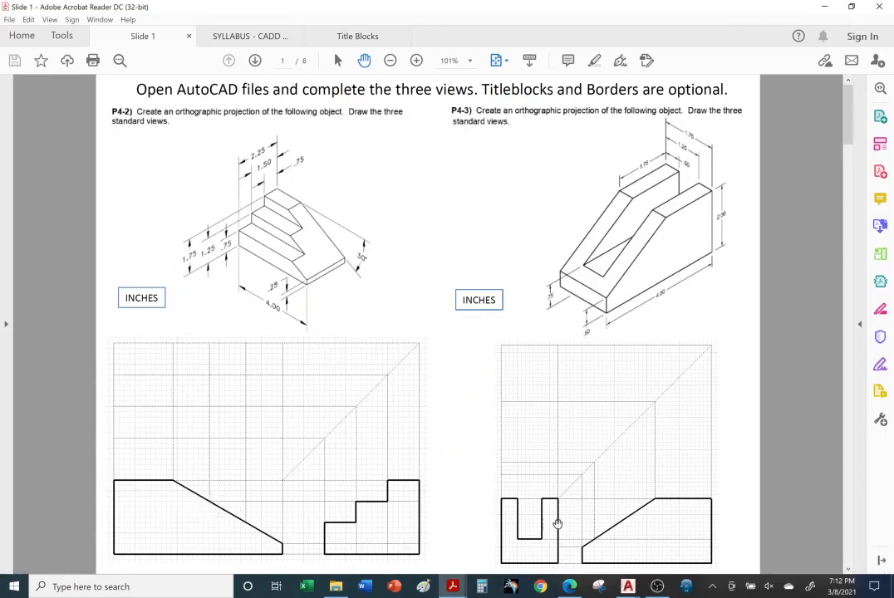
pyautogui.scroll(-1, 590, 338)
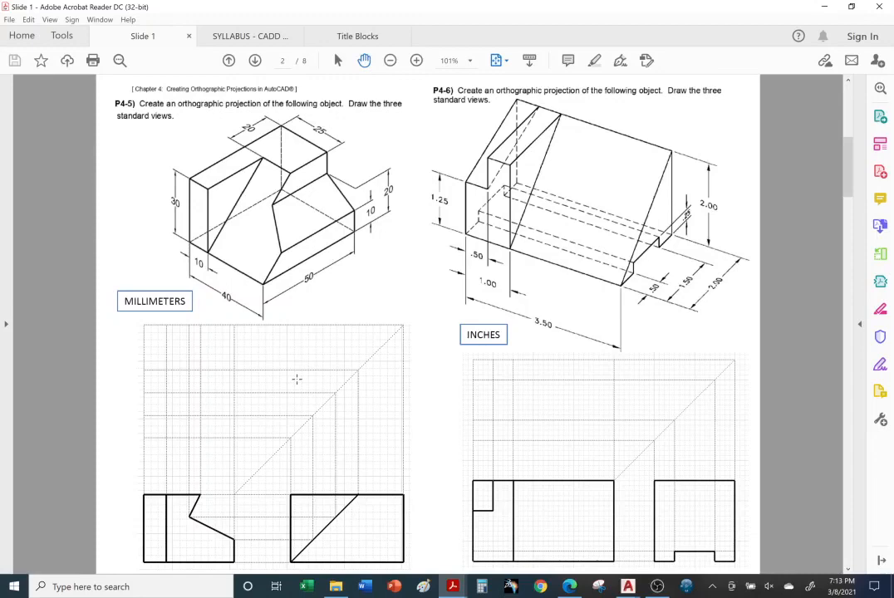
pyautogui.scroll(-1, 303, 377)
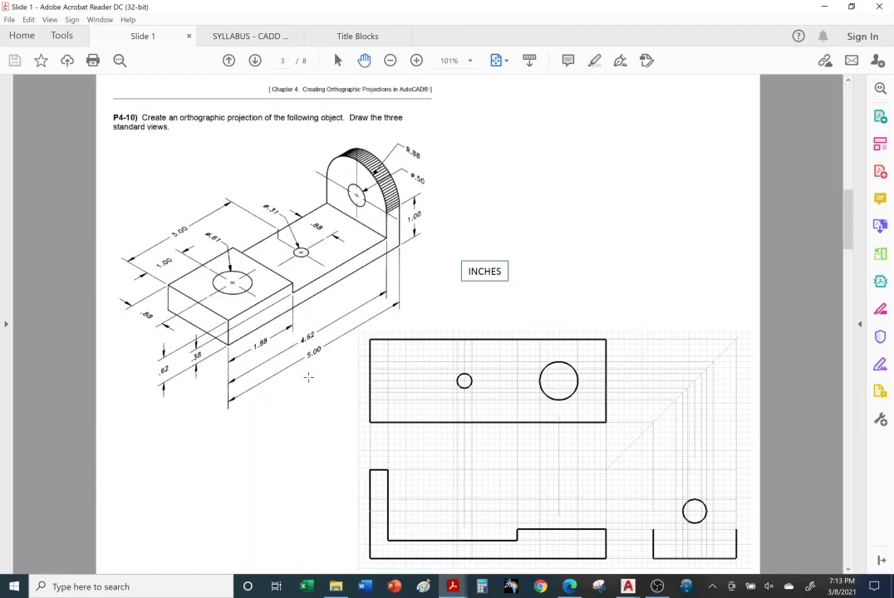
pyautogui.scroll(-1, 309, 377)
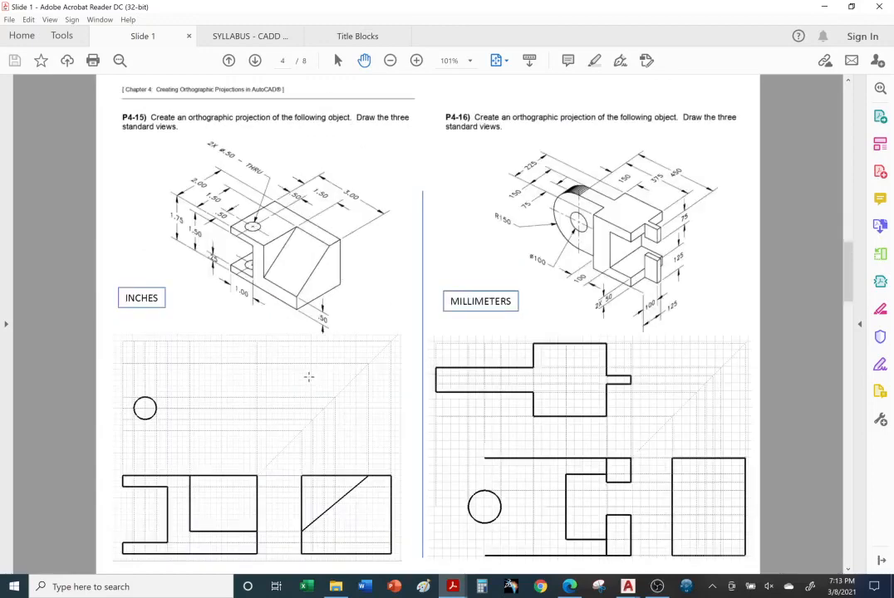
pyautogui.scroll(-1, 309, 377)
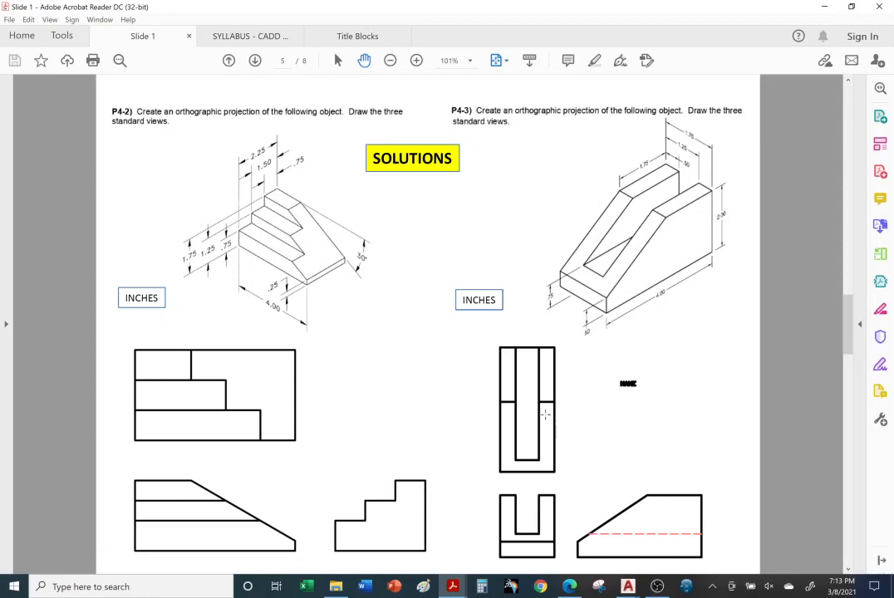
pyautogui.scroll(-1, 545, 414)
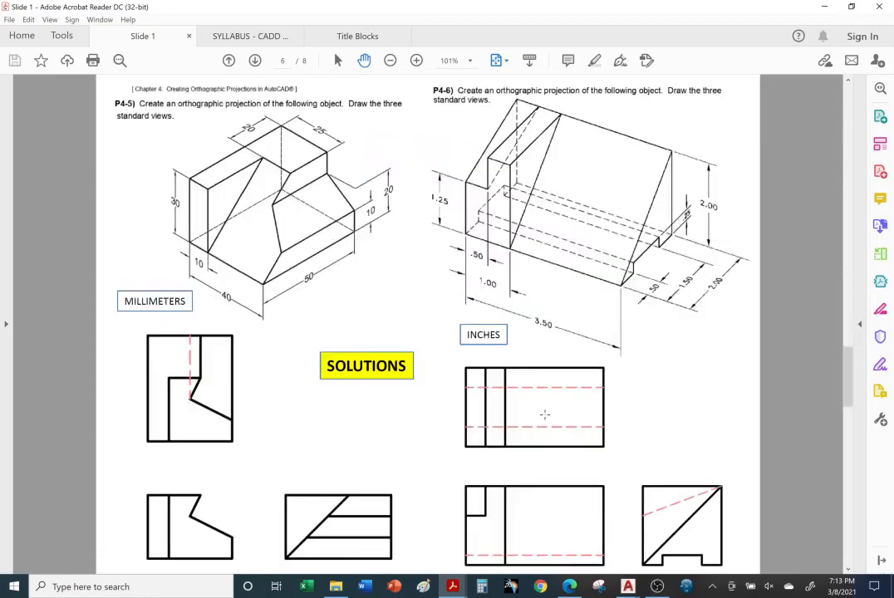
pyautogui.scroll(-1, 549, 413)
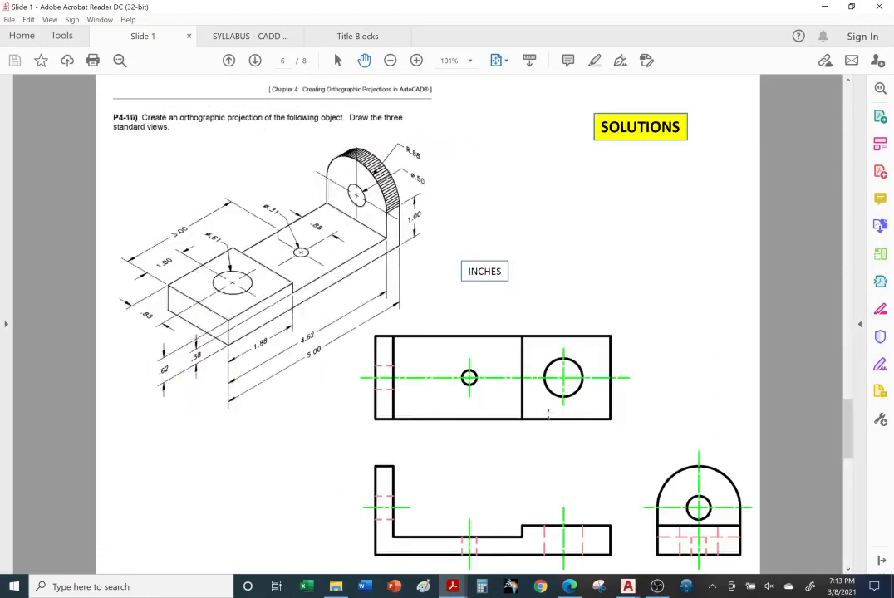
pyautogui.scroll(-1, 549, 413)
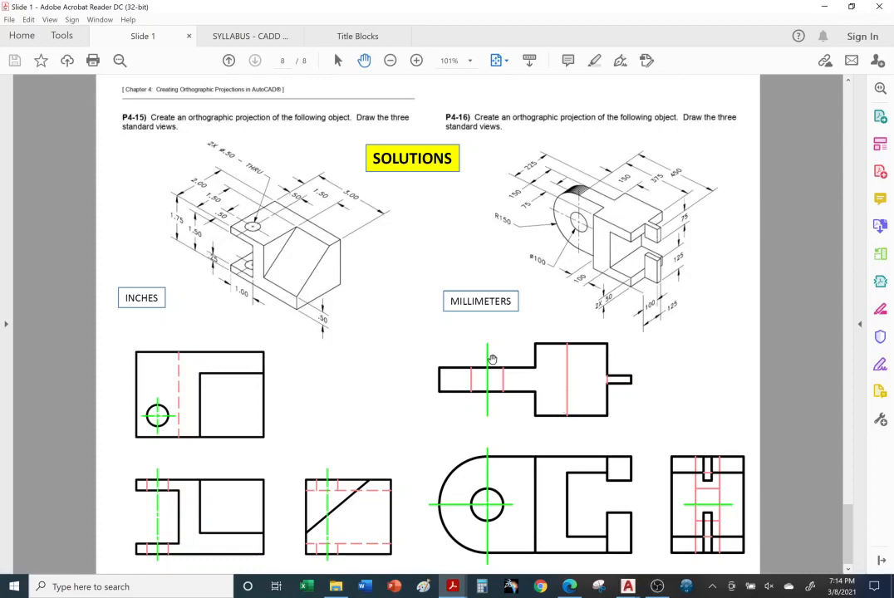
pyautogui.scroll(3, 492, 354)
pyautogui.scroll(9, 492, 353)
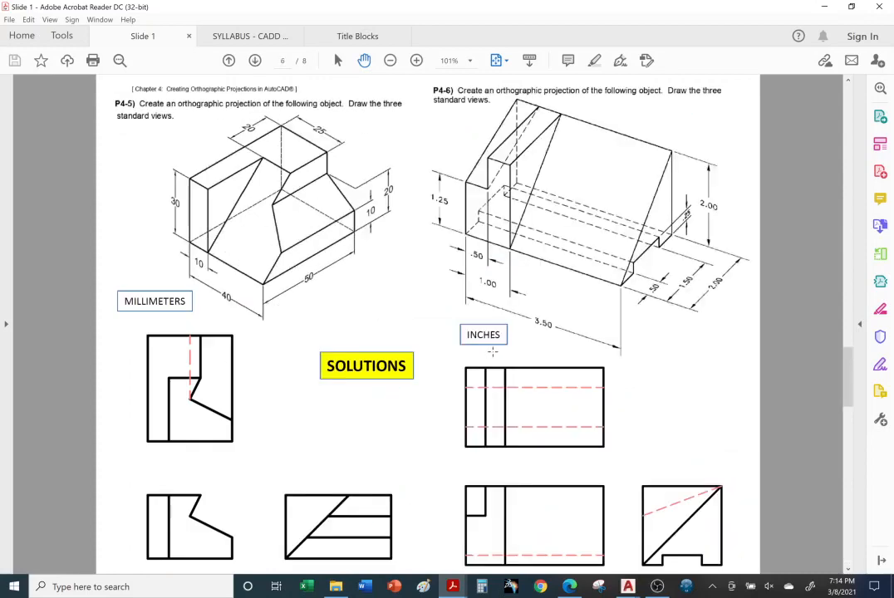
pyautogui.scroll(10, 493, 353)
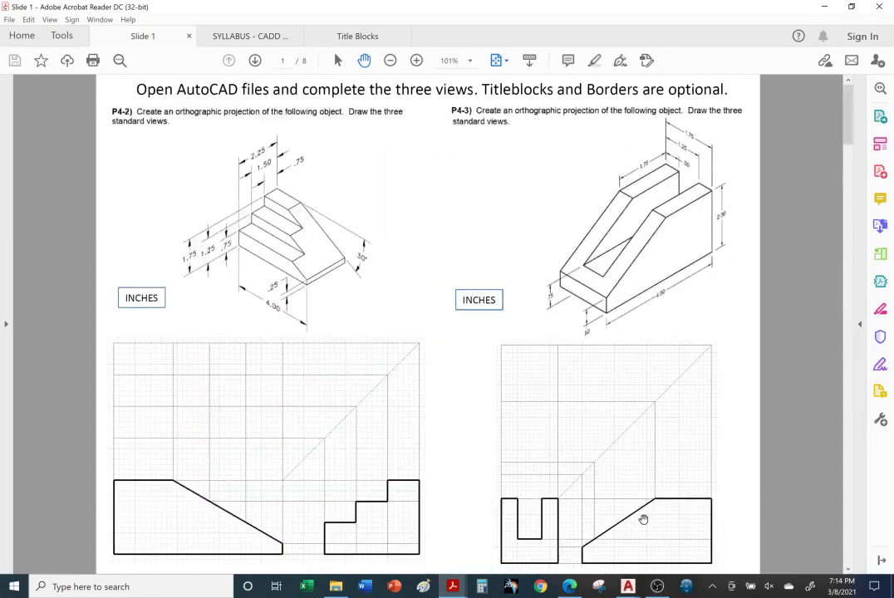
pyautogui.rightClick(657, 588)
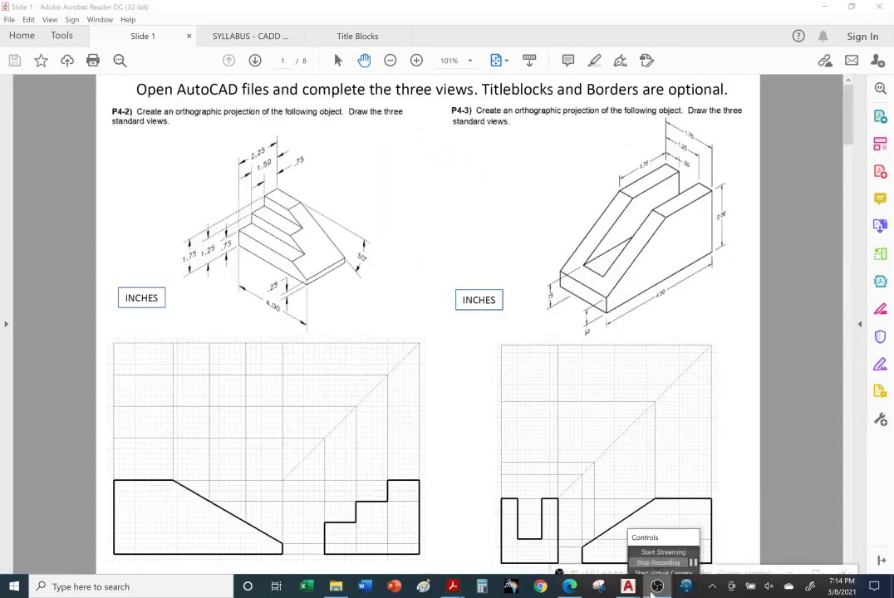